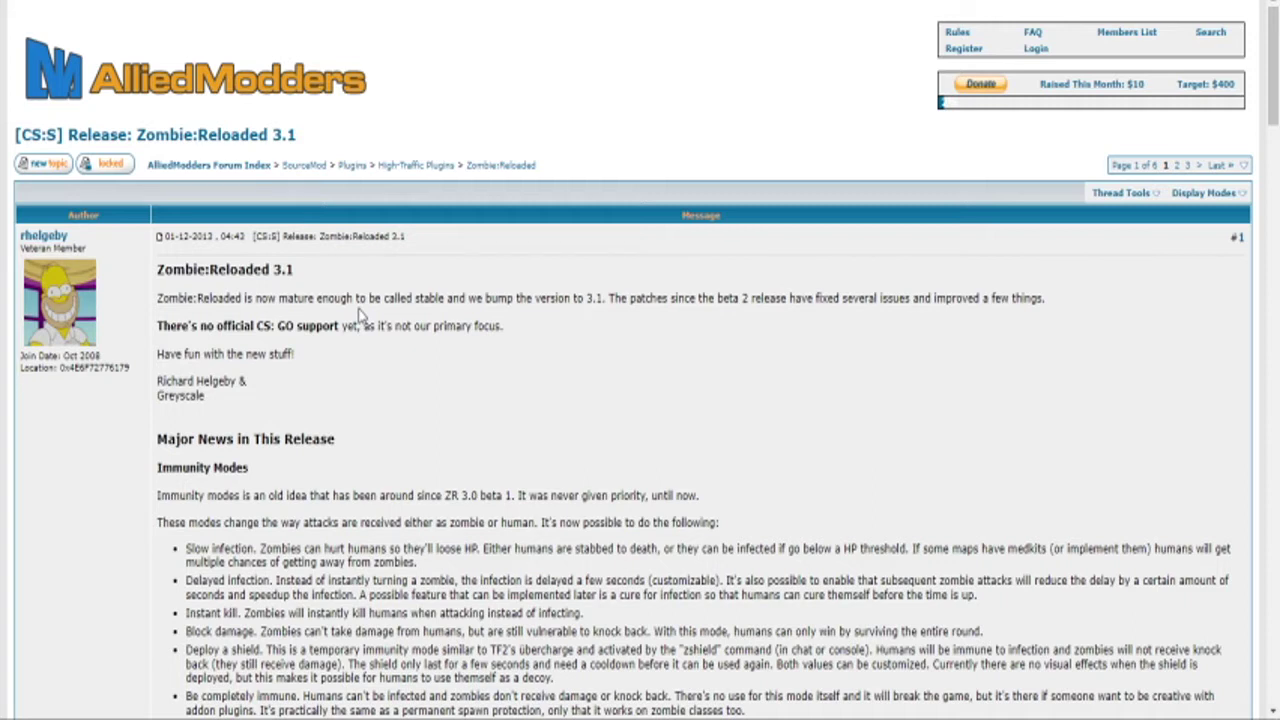
# Translate the Zombie:Reloaded 3.1 release thread into Spanish and read the first post through to its downloads section
pyautogui.rightClick(360, 315)
pyautogui.click(425, 512)
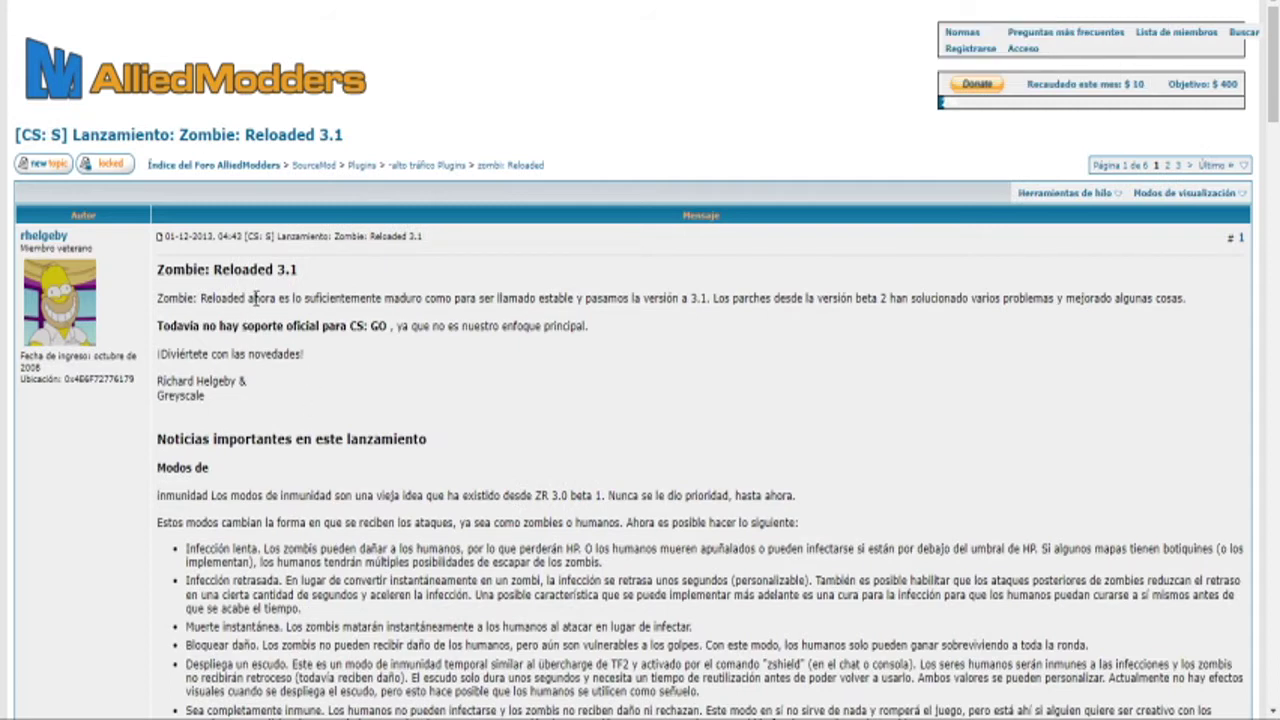
pyautogui.scroll(-1, 140, 345)
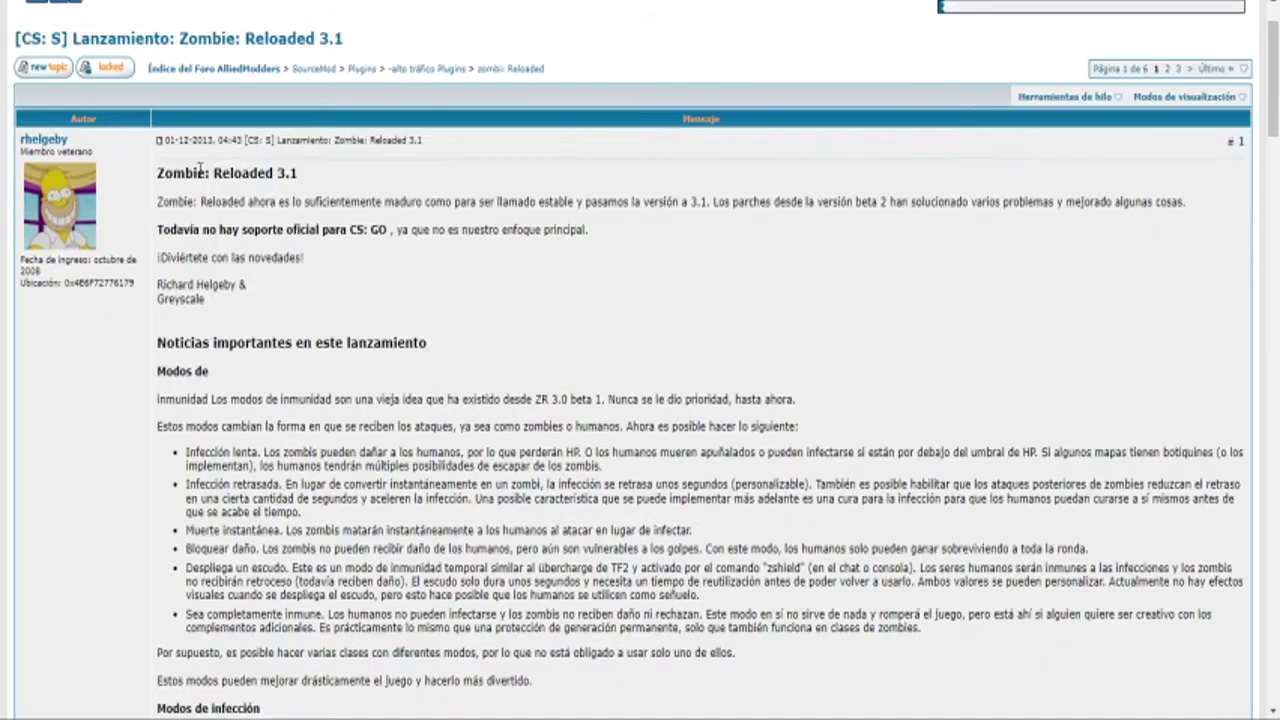
pyautogui.scroll(-1, 372, 537)
pyautogui.scroll(-1, 372, 537)
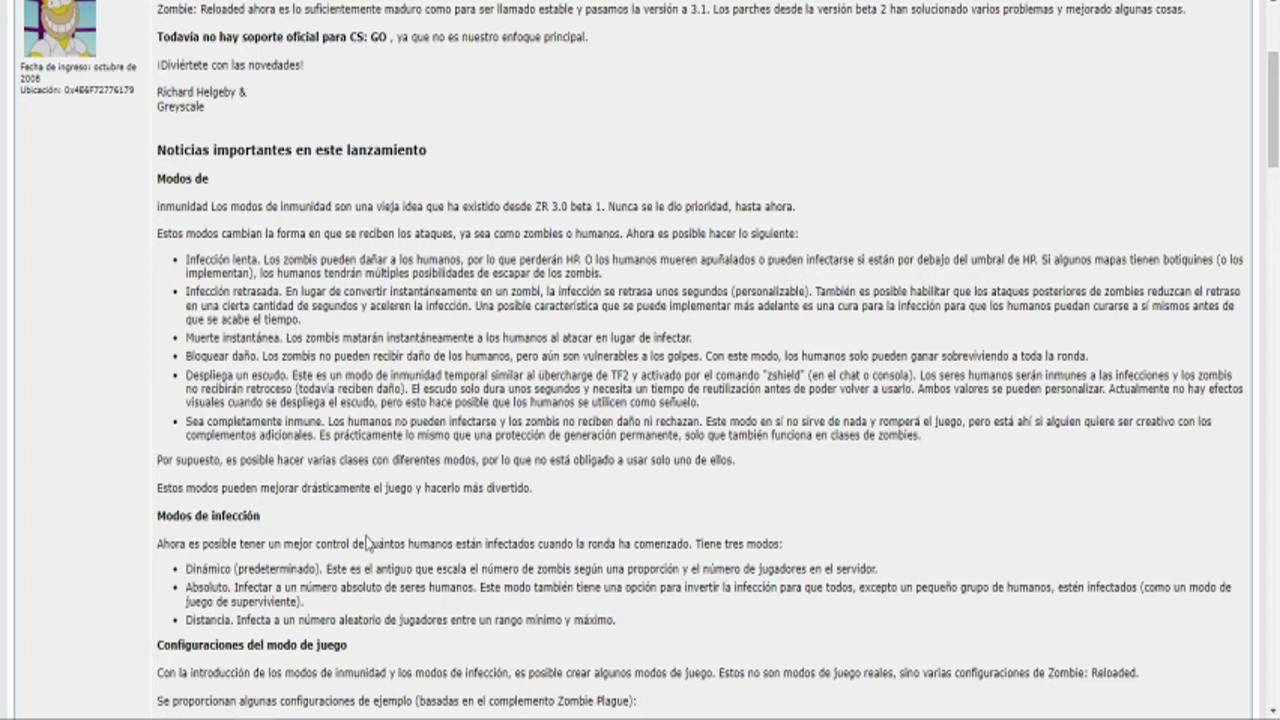
pyautogui.scroll(-3, 367, 543)
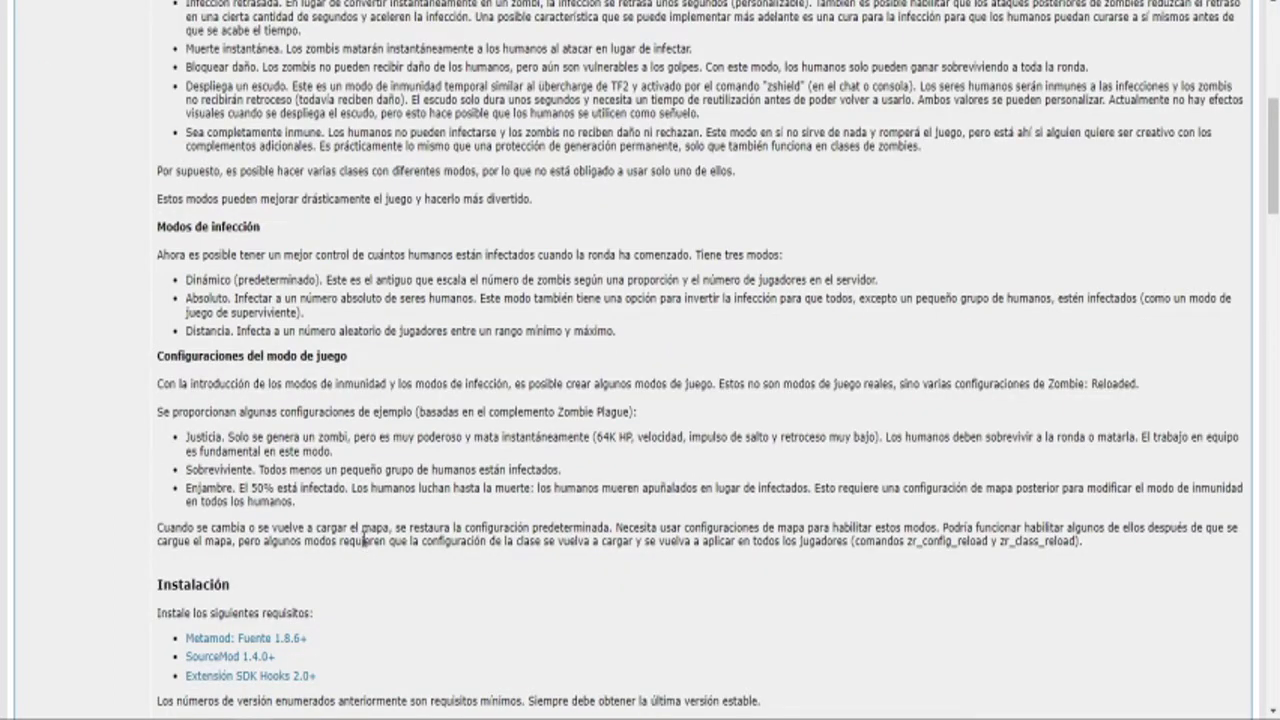
pyautogui.scroll(-1, 367, 545)
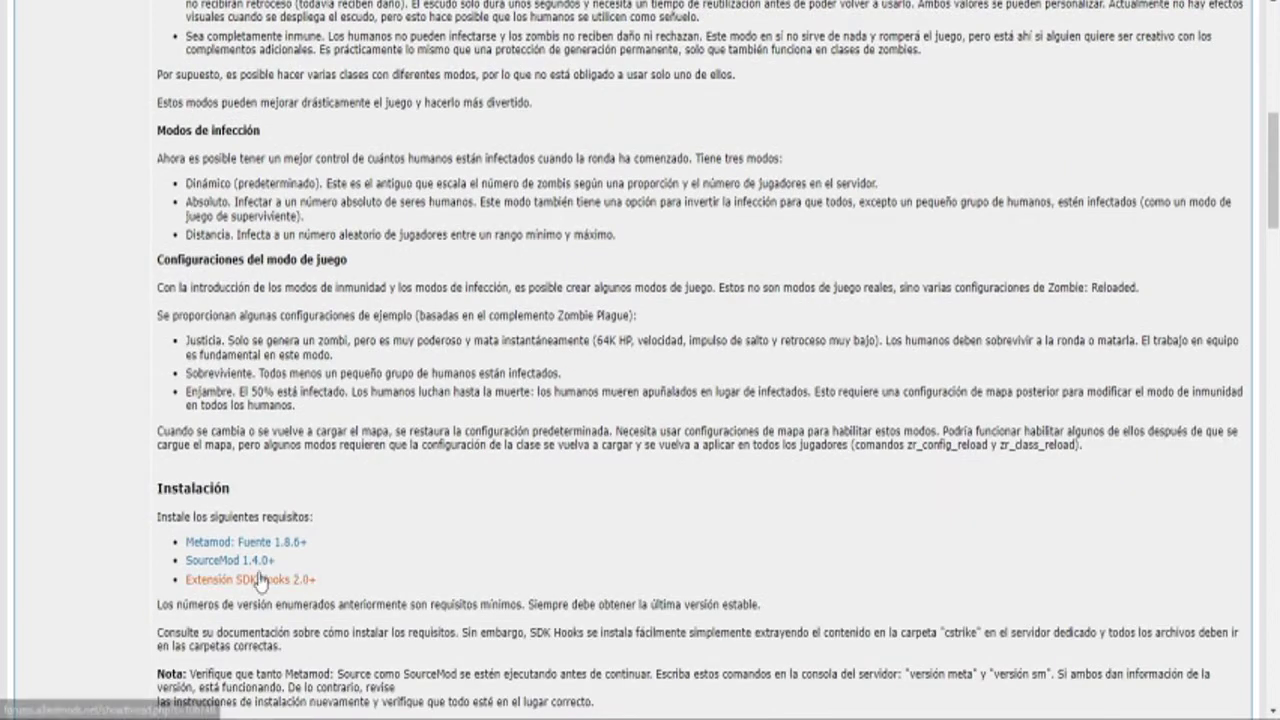
pyautogui.scroll(-1, 255, 530)
pyautogui.scroll(-1, 255, 530)
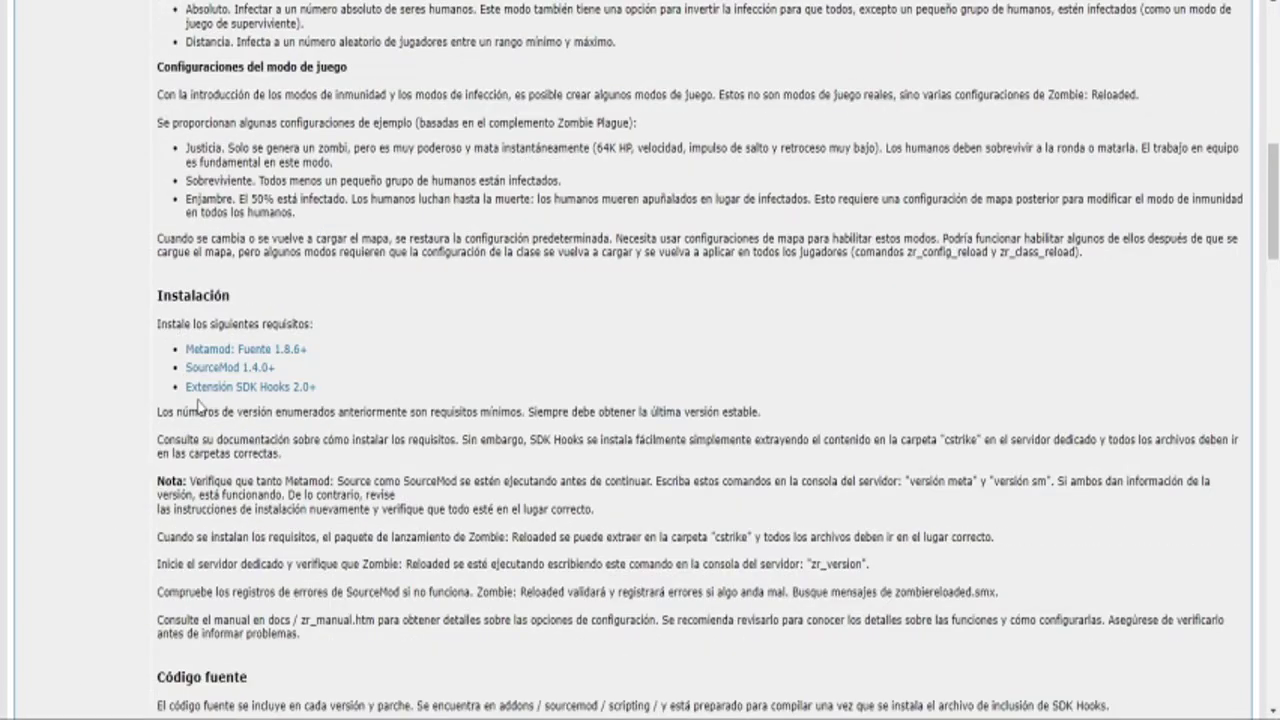
pyautogui.scroll(-2, 199, 399)
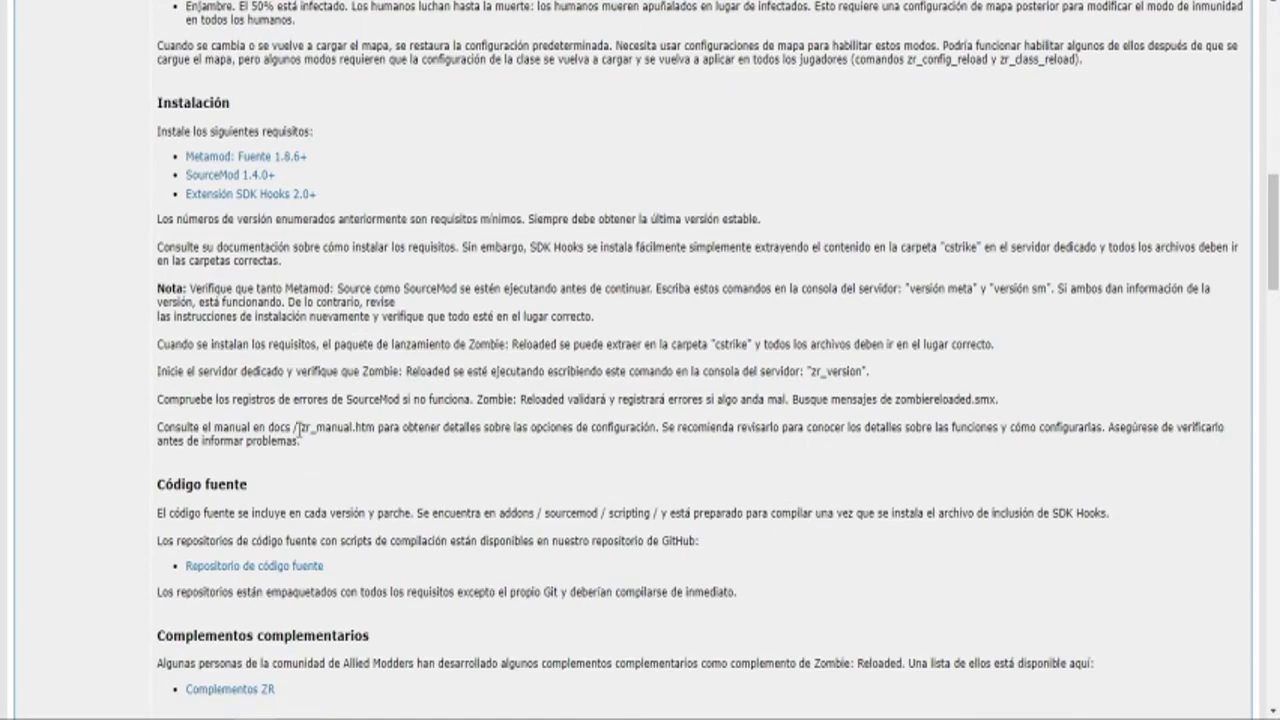
pyautogui.scroll(-2, 304, 446)
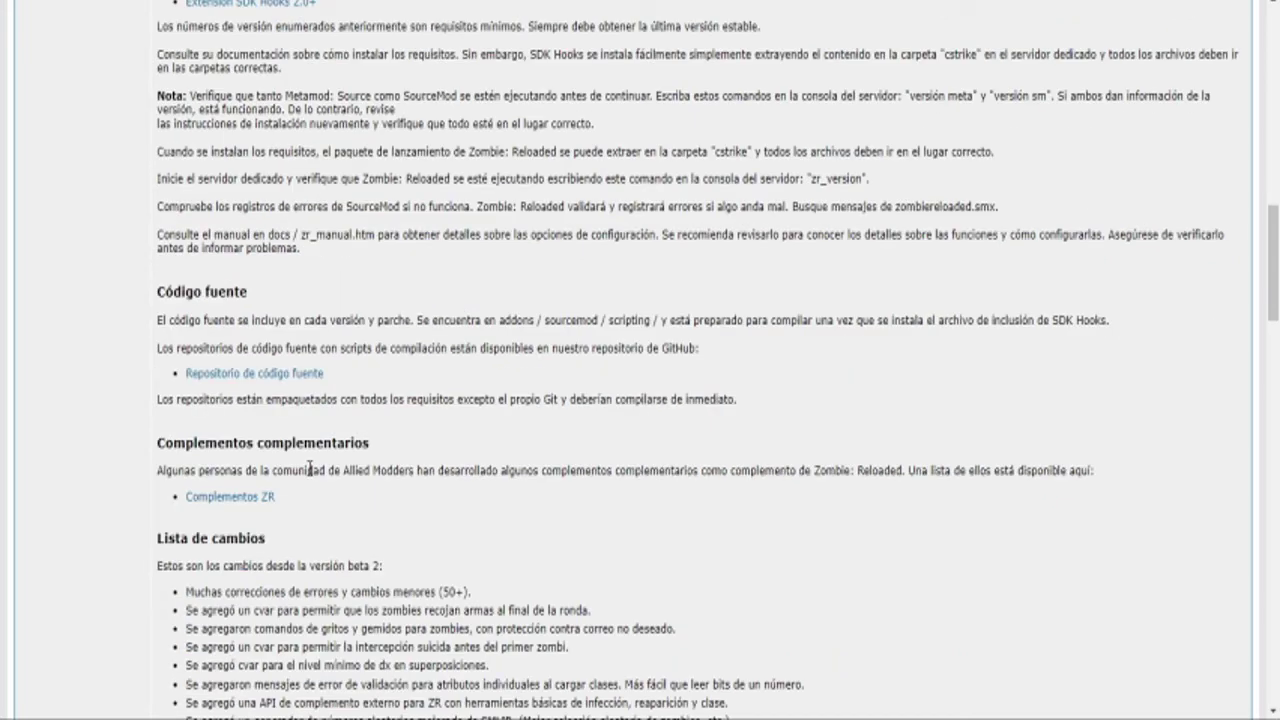
pyautogui.scroll(-1, 310, 468)
pyautogui.scroll(-2, 310, 468)
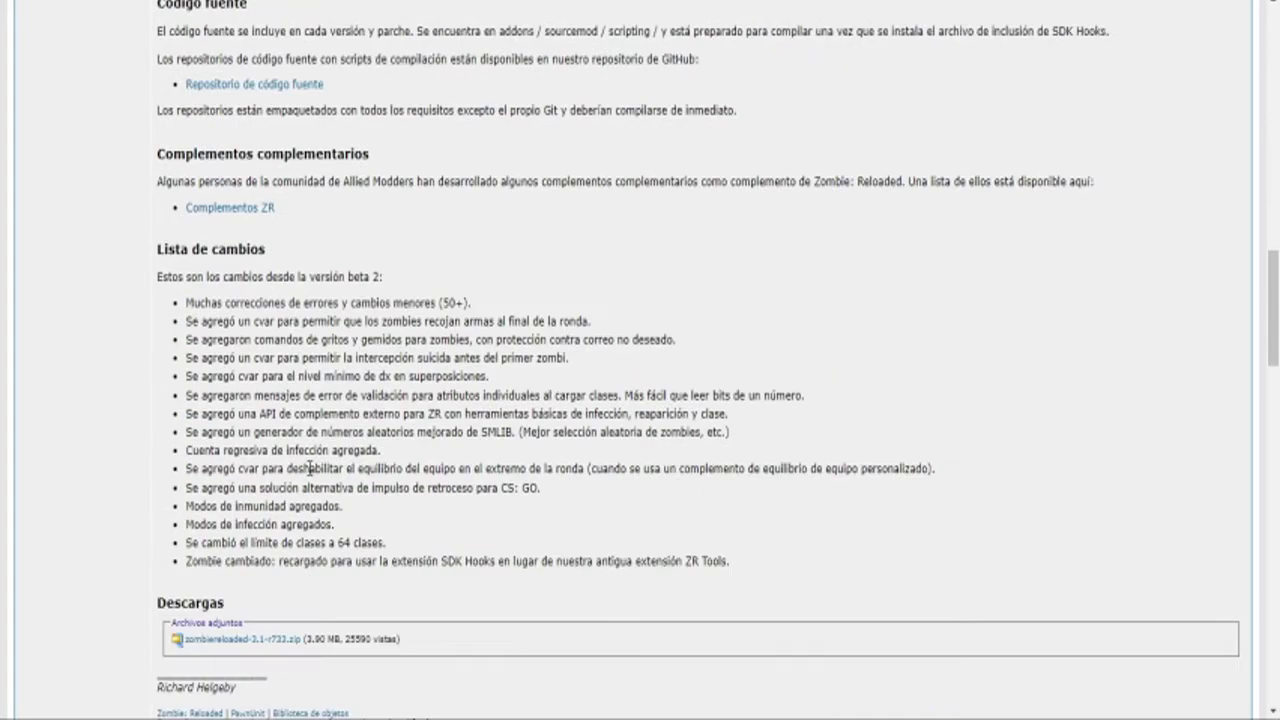
# Re-read the release post from the start, examining its installation requirements and source code sections
pyautogui.scroll(4, 330, 432)
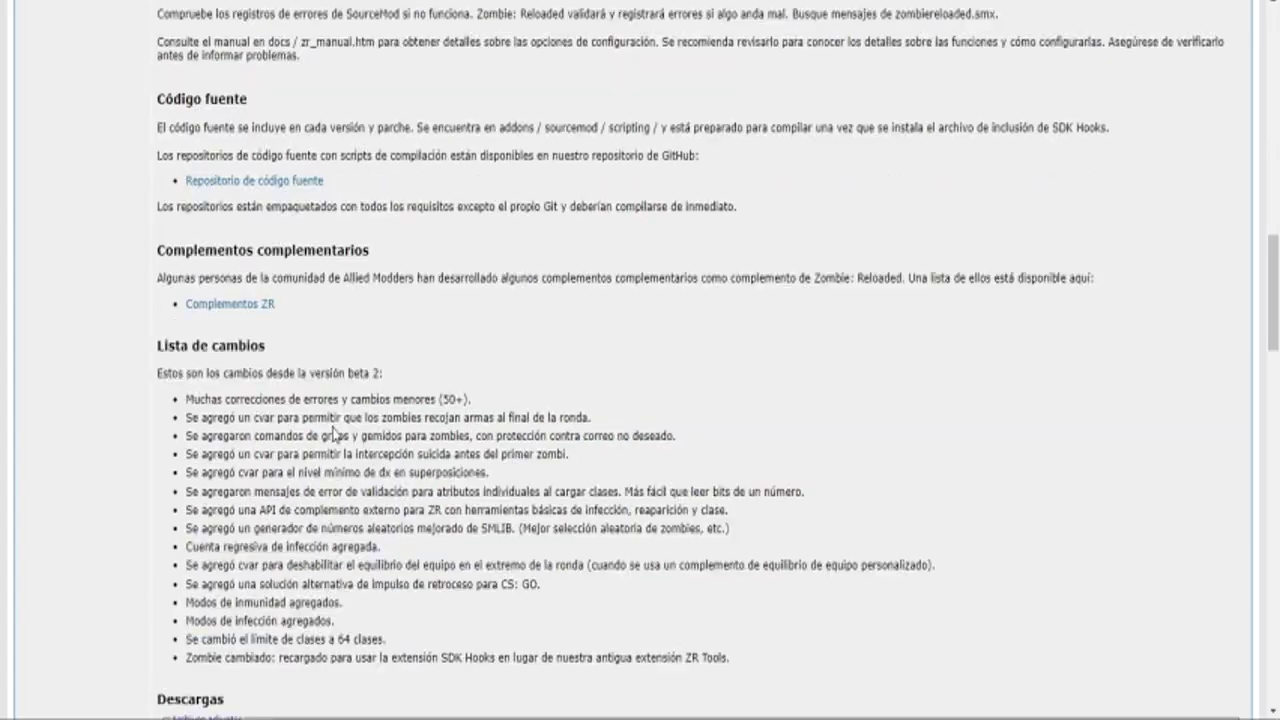
pyautogui.scroll(12, 333, 432)
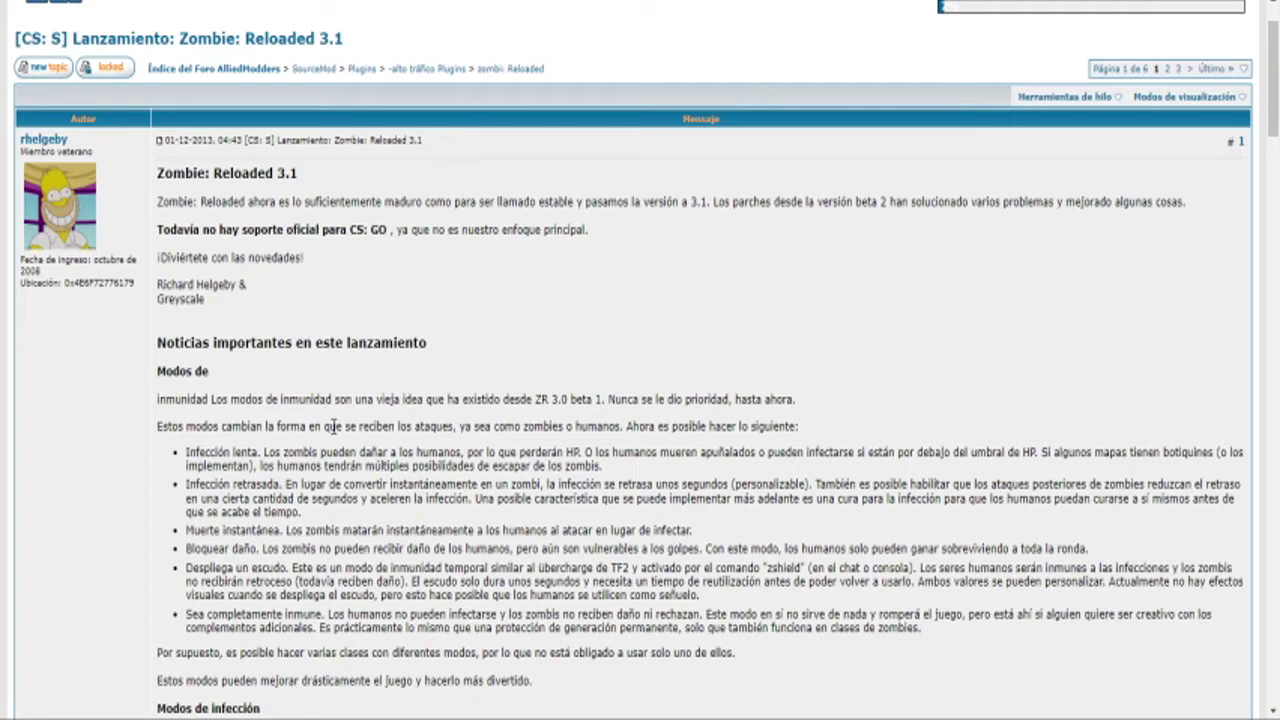
pyautogui.scroll(-4, 201, 296)
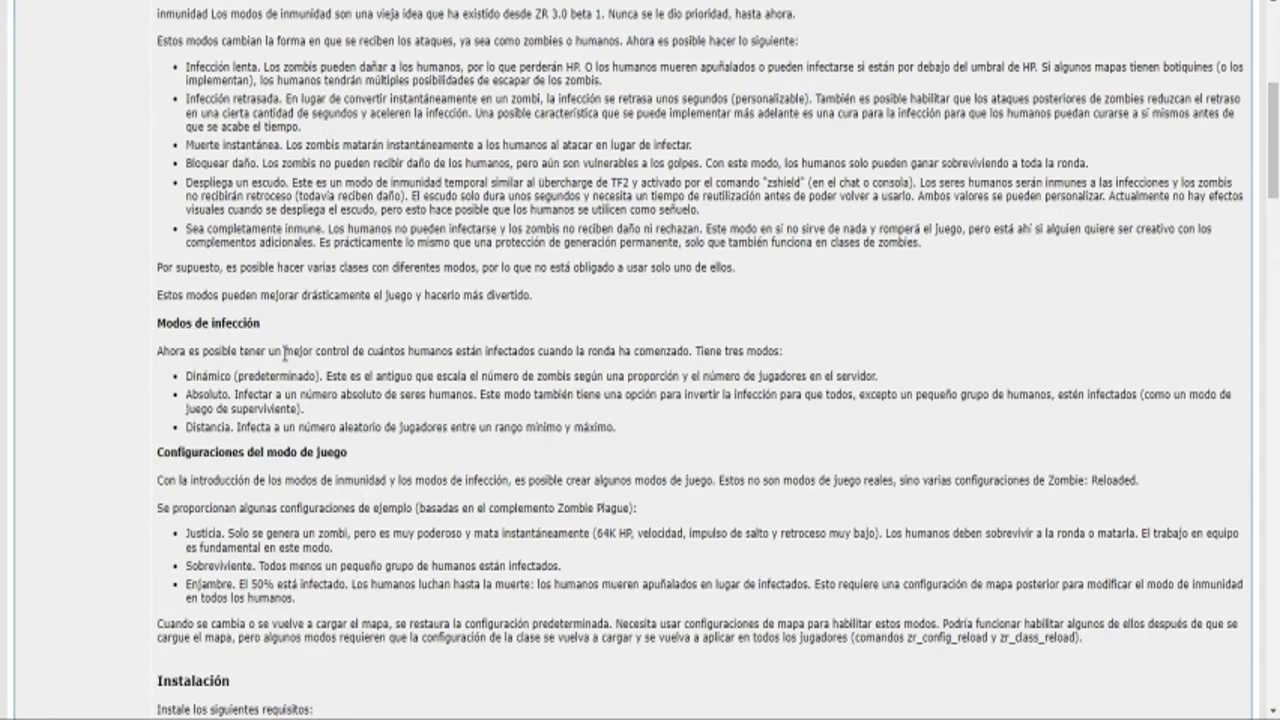
pyautogui.scroll(4, 284, 351)
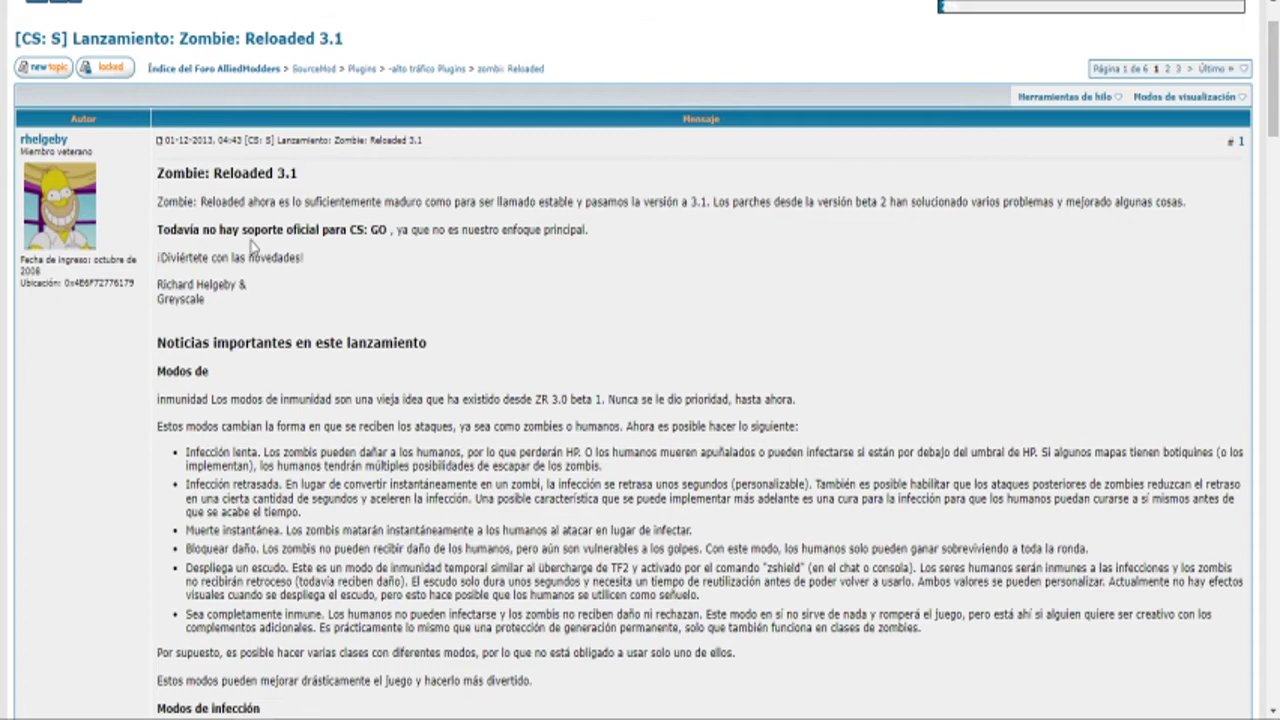
pyautogui.scroll(-7, 250, 248)
pyautogui.scroll(-1, 250, 242)
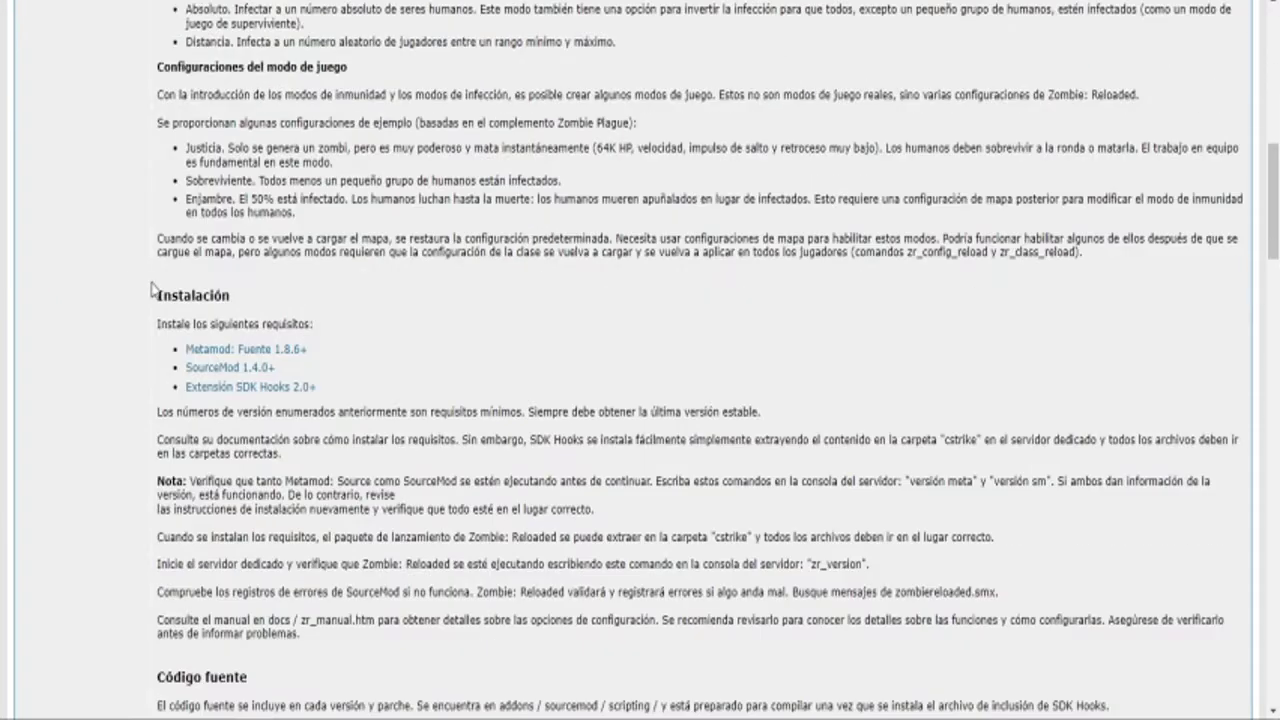
pyautogui.moveTo(152, 288); pyautogui.dragTo(390, 411)
pyautogui.click(538, 272)
pyautogui.scroll(-3, 360, 532)
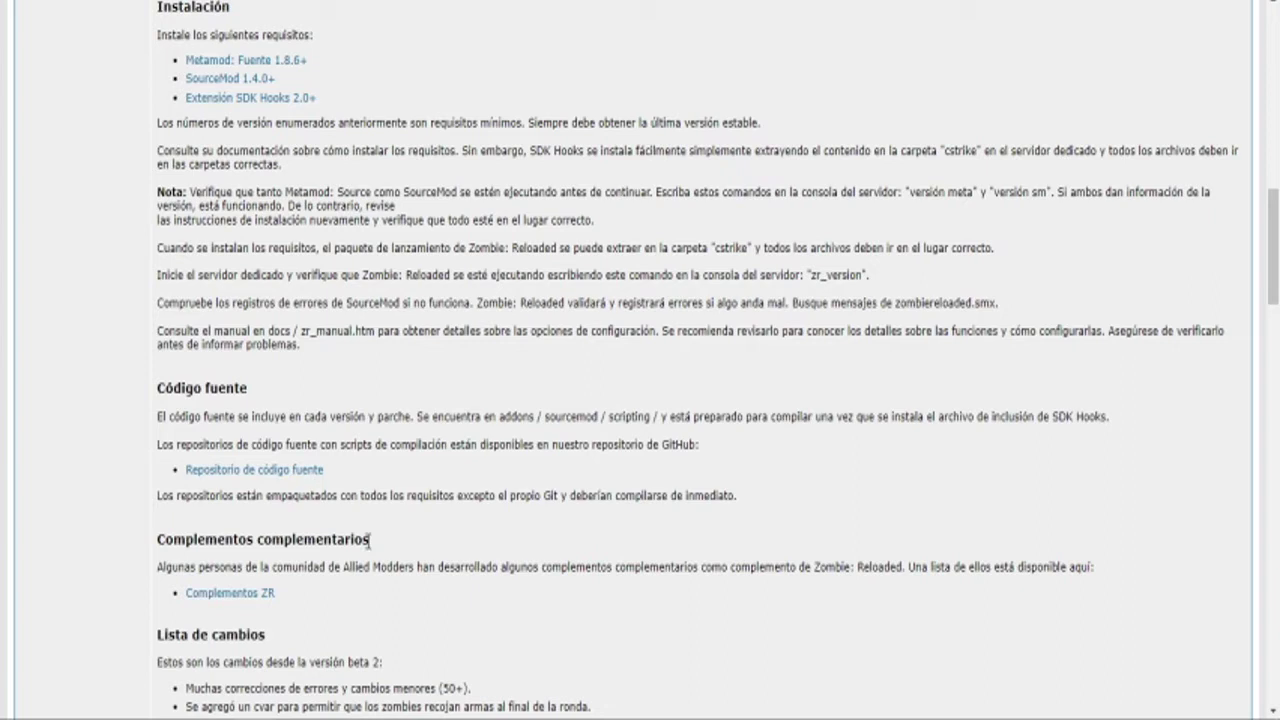
pyautogui.scroll(-1, 163, 403)
pyautogui.moveTo(156, 305); pyautogui.dragTo(450, 388)
pyautogui.click(450, 388)
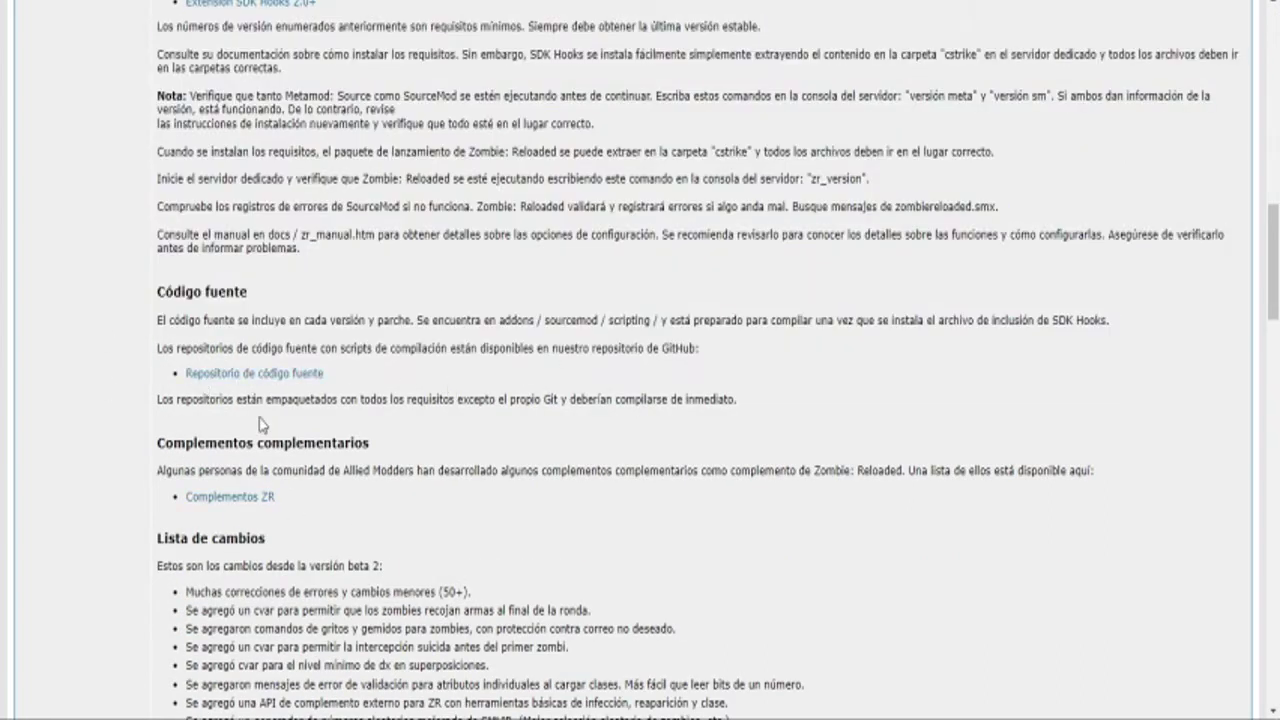
# Open the thread's ZR addons link in a new tab and translate that page into Spanish
pyautogui.scroll(-3, 259, 420)
pyautogui.rightClick(217, 210)
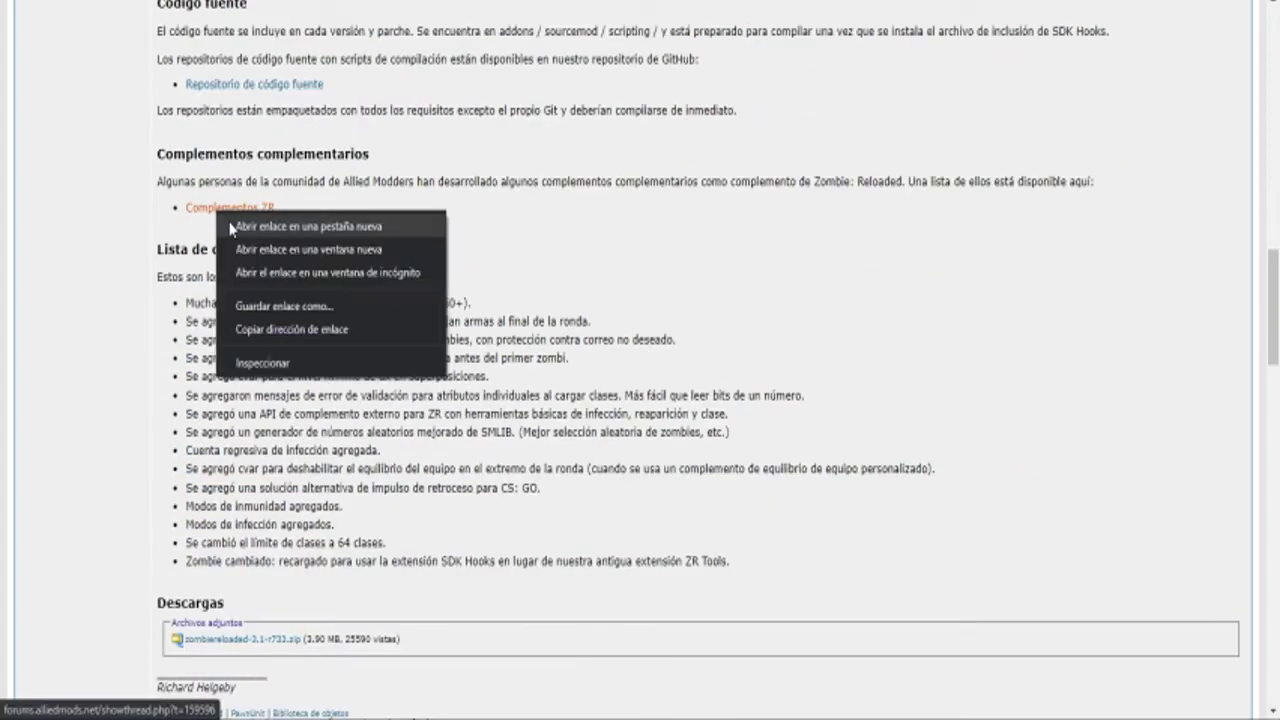
pyautogui.click(230, 229)
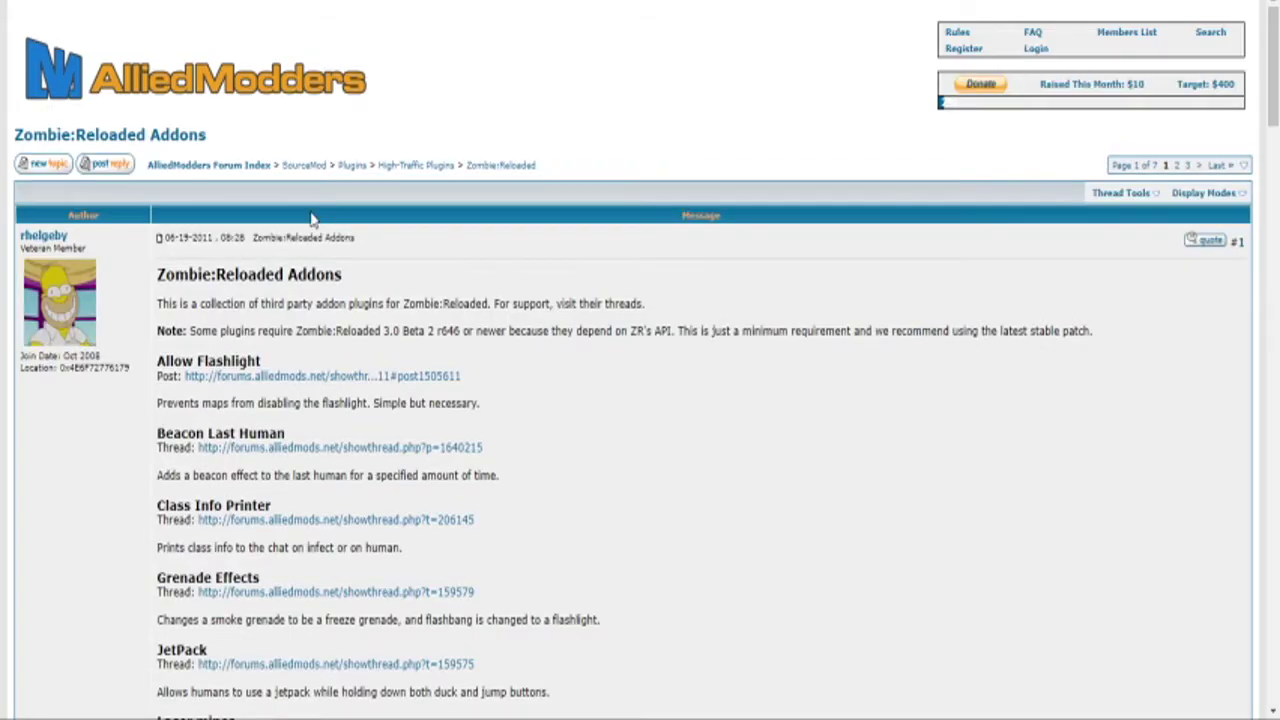
pyautogui.rightClick(310, 218)
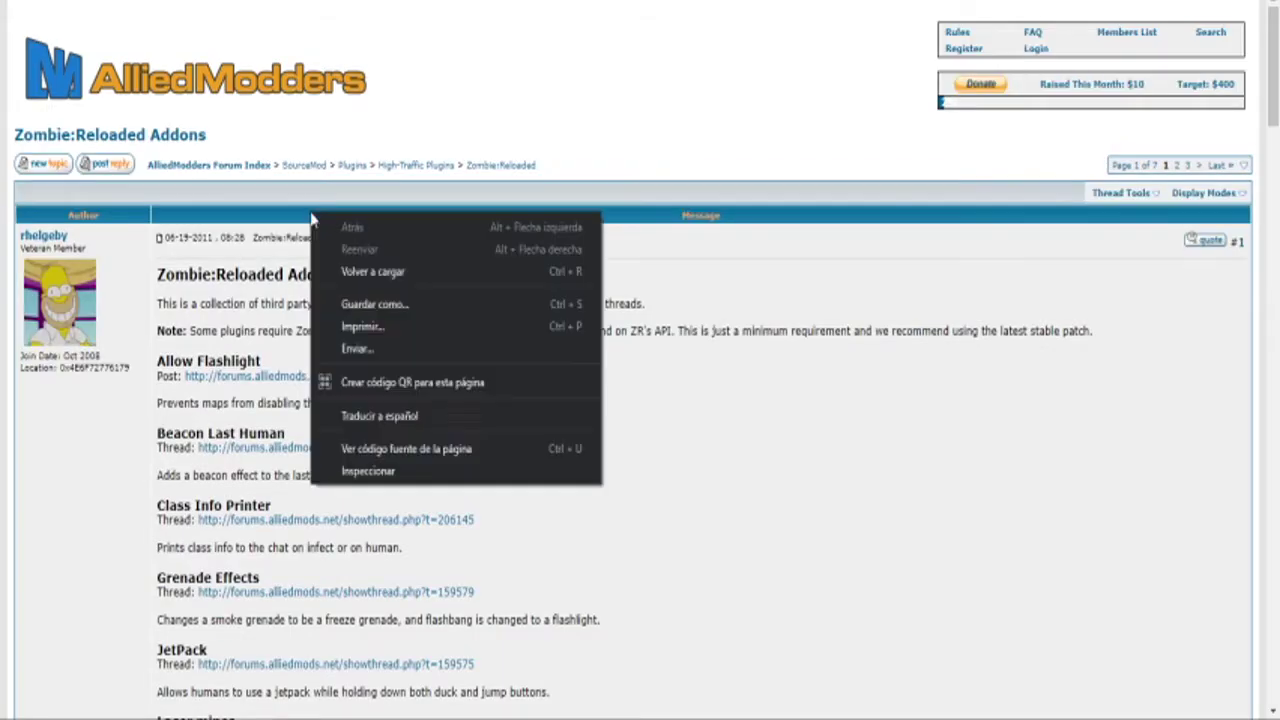
pyautogui.click(380, 415)
# Examine the list of third-party Zombie:Reloaded addons, from the flashlight plugin down to the infection options
pyautogui.scroll(-1, 302, 425)
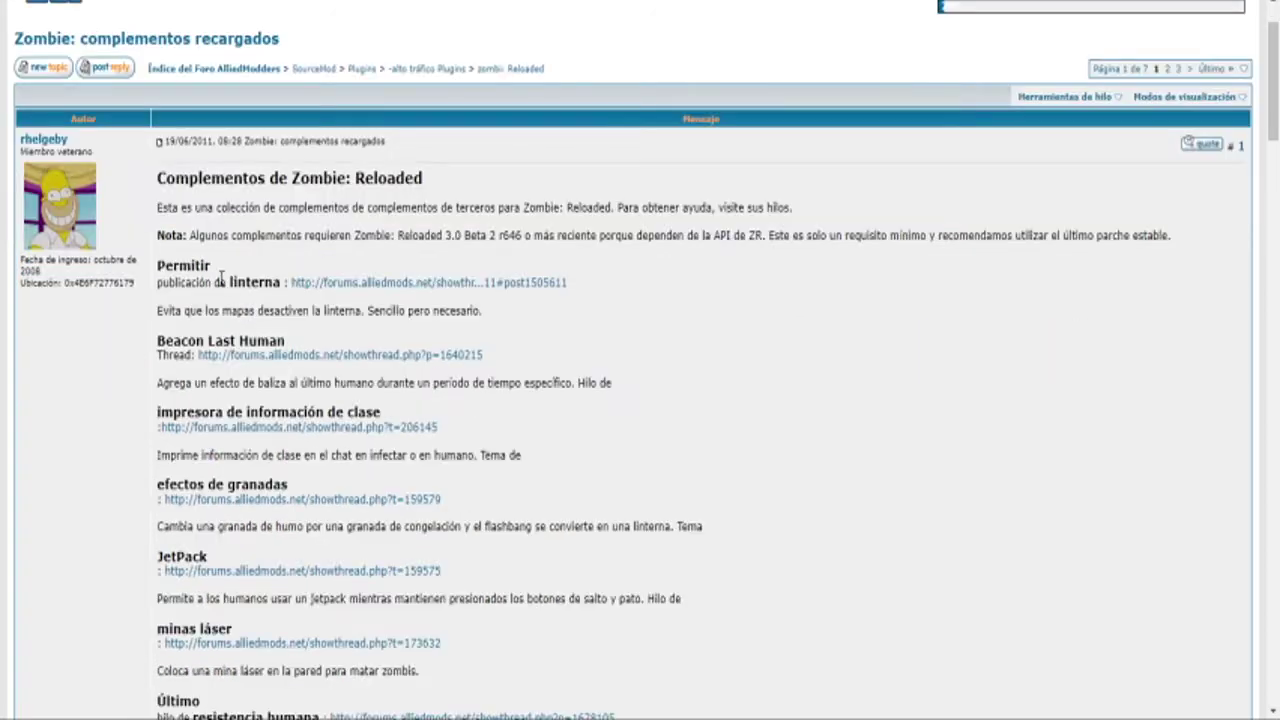
pyautogui.doubleClick(182, 265)
pyautogui.scroll(-2, 208, 378)
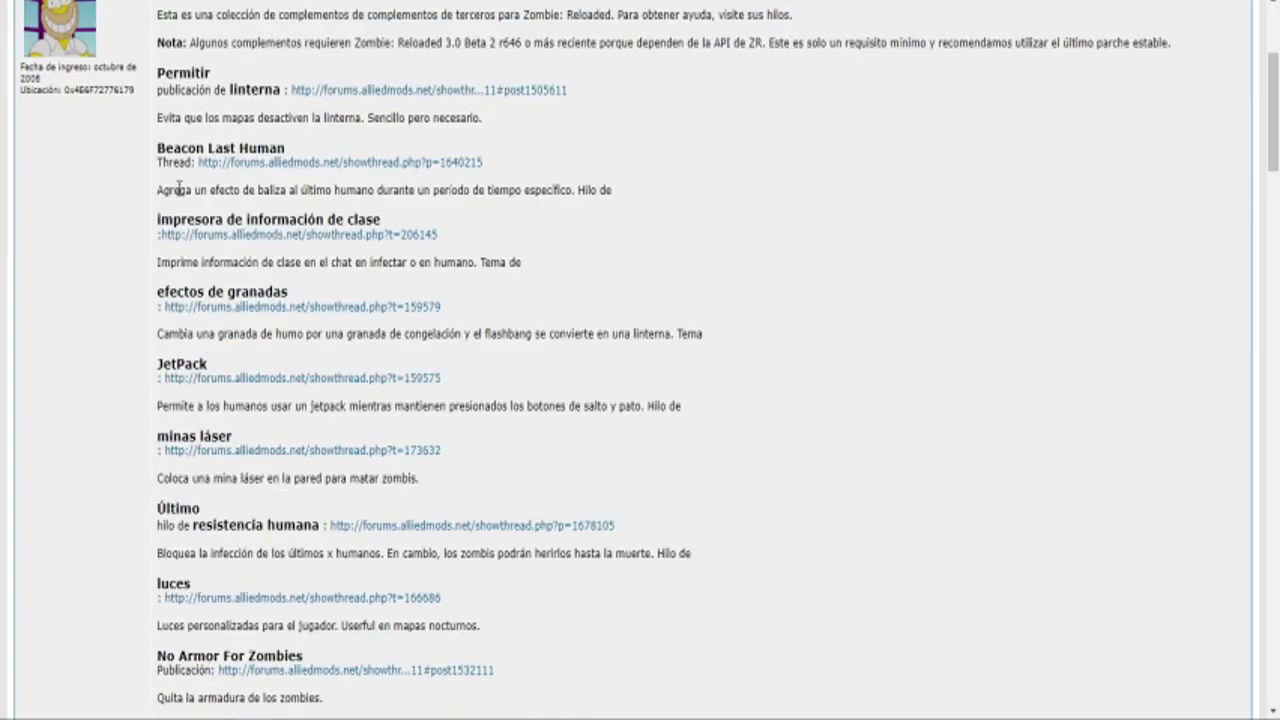
pyautogui.tripleClick(180, 218)
pyautogui.tripleClick(180, 216)
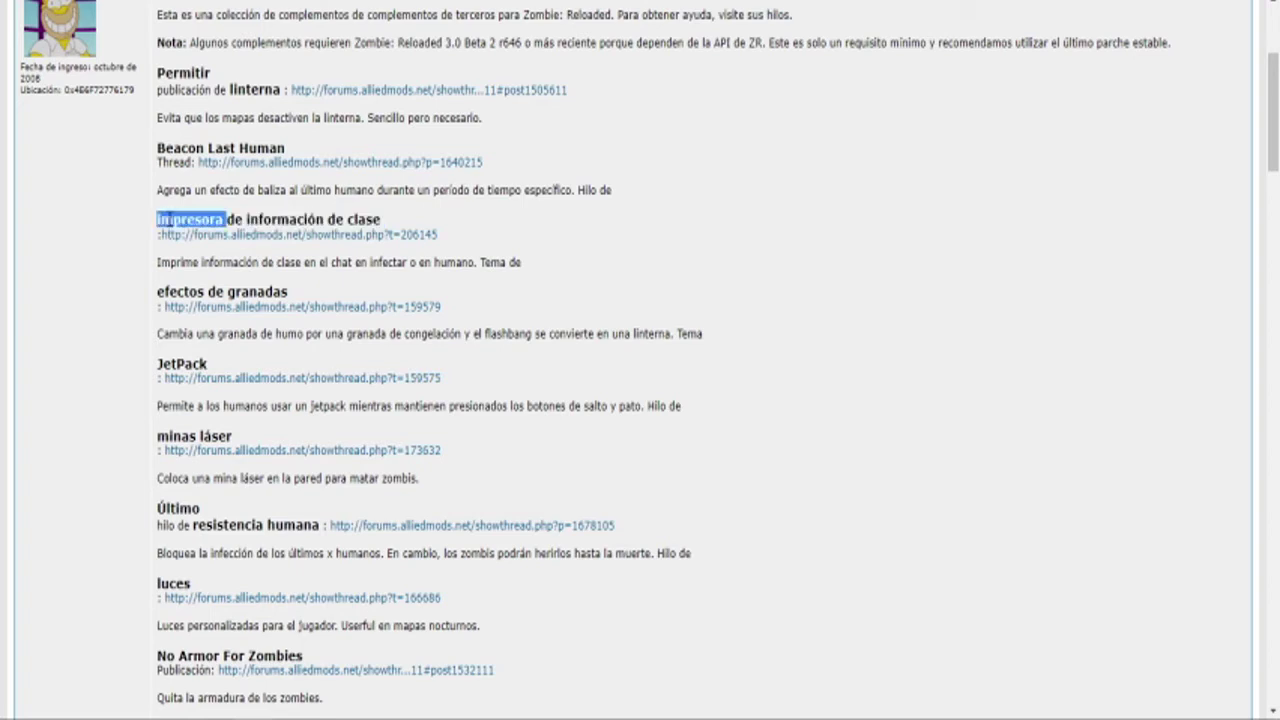
pyautogui.tripleClick(192, 291)
pyautogui.scroll(-1, 186, 350)
pyautogui.scroll(-1, 182, 330)
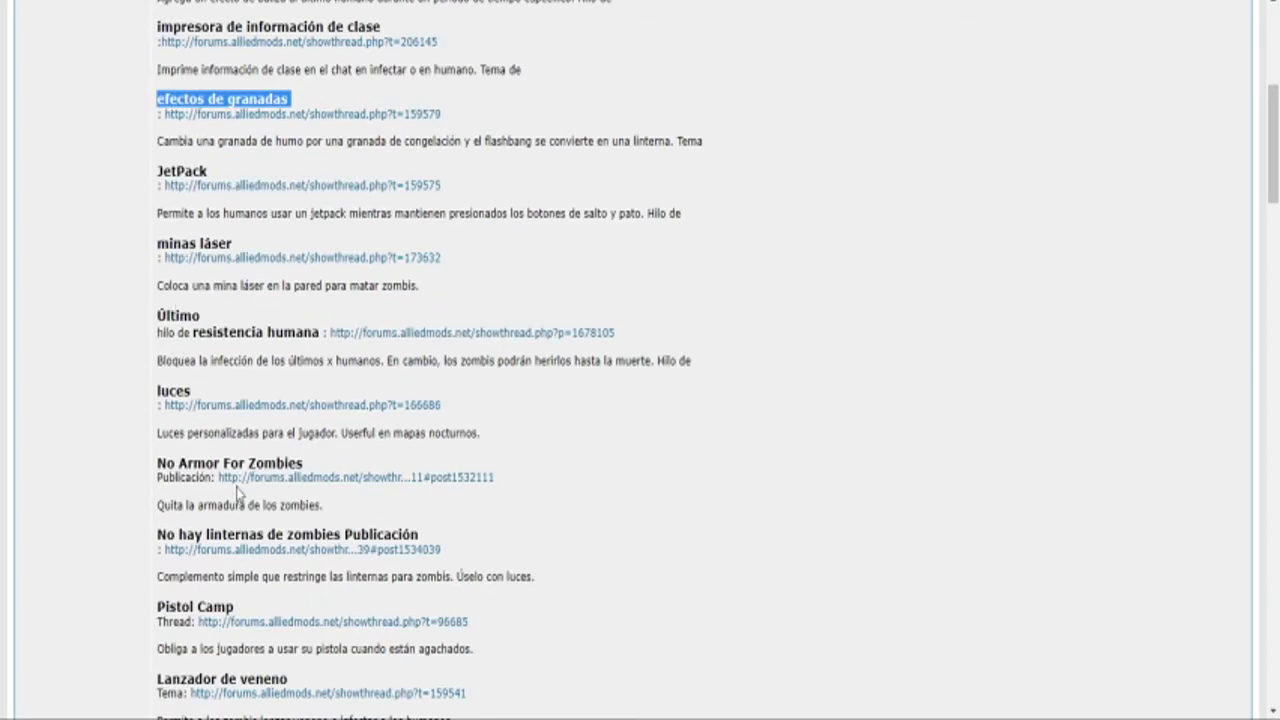
pyautogui.scroll(-2, 242, 494)
pyautogui.scroll(-6, 564, 428)
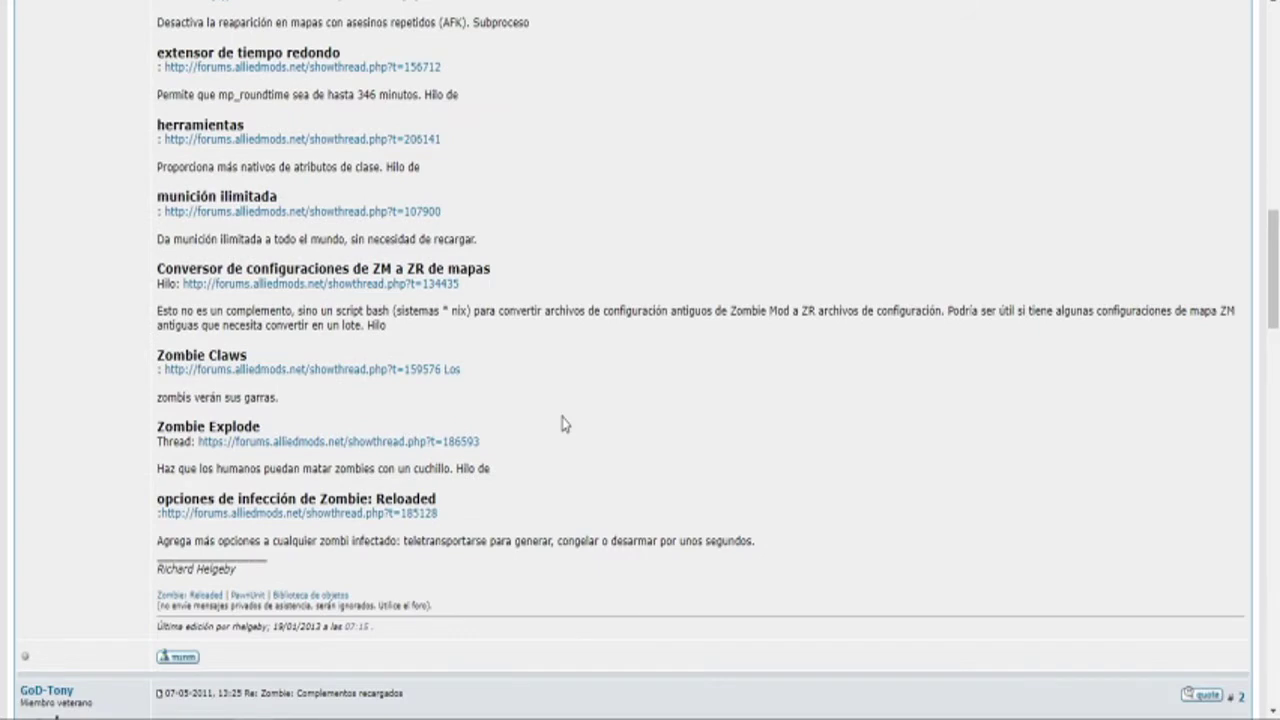
# Return to the Zombie:Reloaded release thread and locate the zombiereloaded-3.1-r733.zip attachment in its downloads section
pyautogui.scroll(-8, 562, 424)
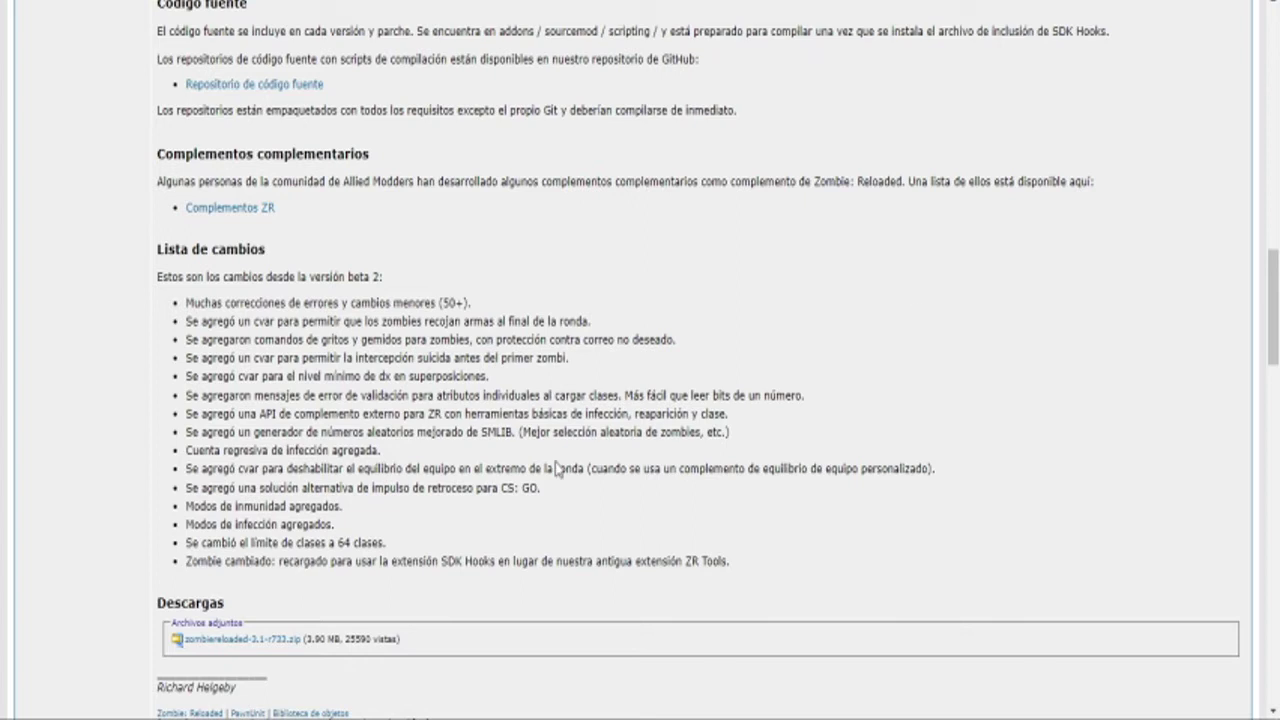
pyautogui.scroll(-2, 557, 466)
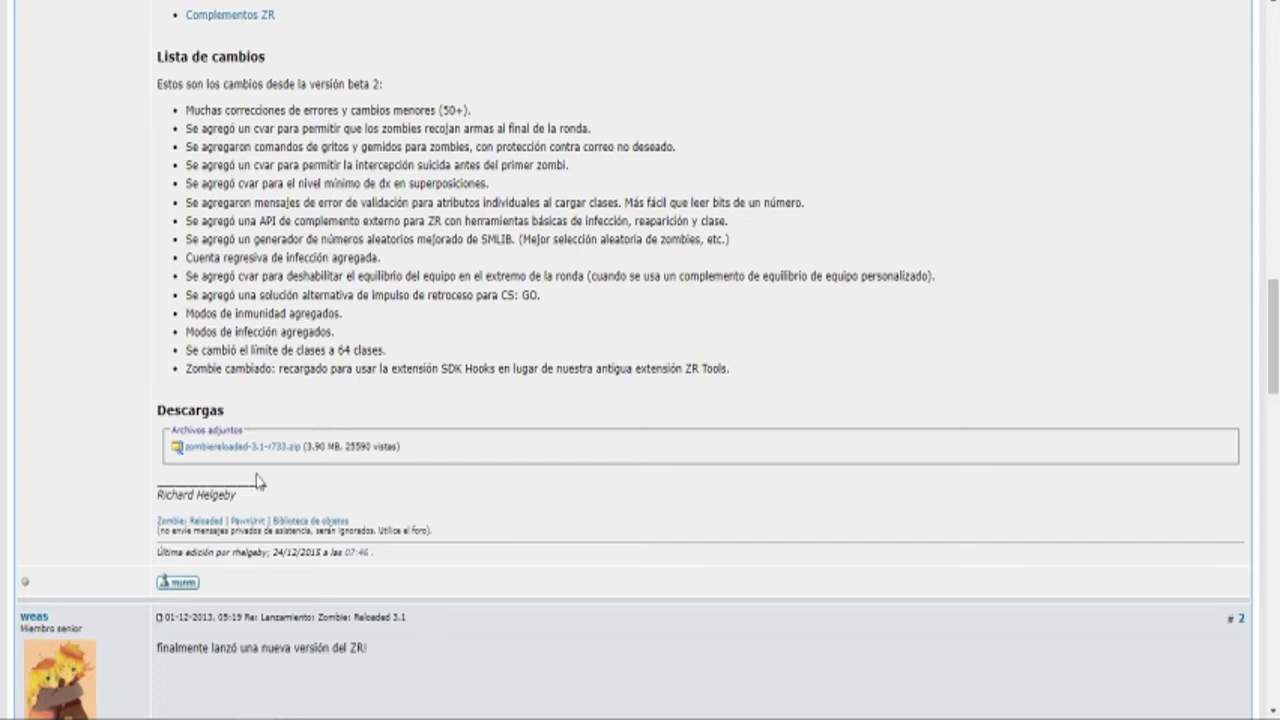
pyautogui.scroll(1, 322, 372)
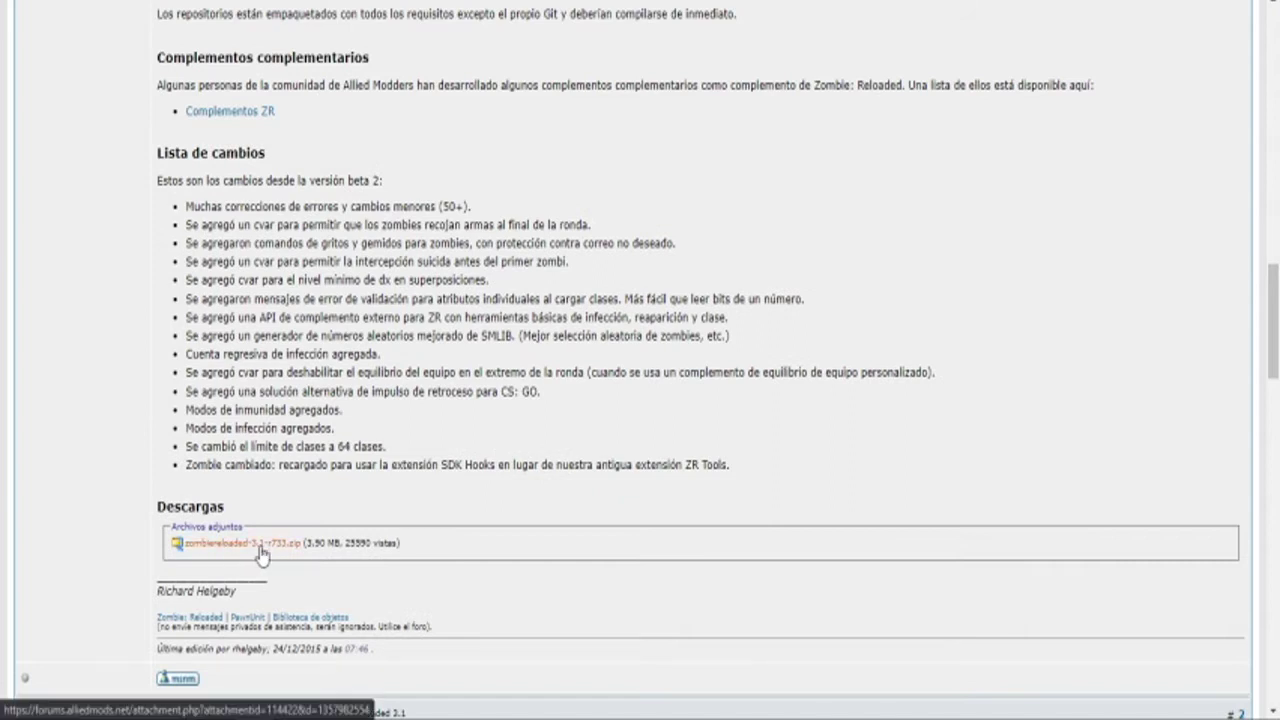
pyautogui.scroll(2, 705, 487)
pyautogui.scroll(-2, 816, 390)
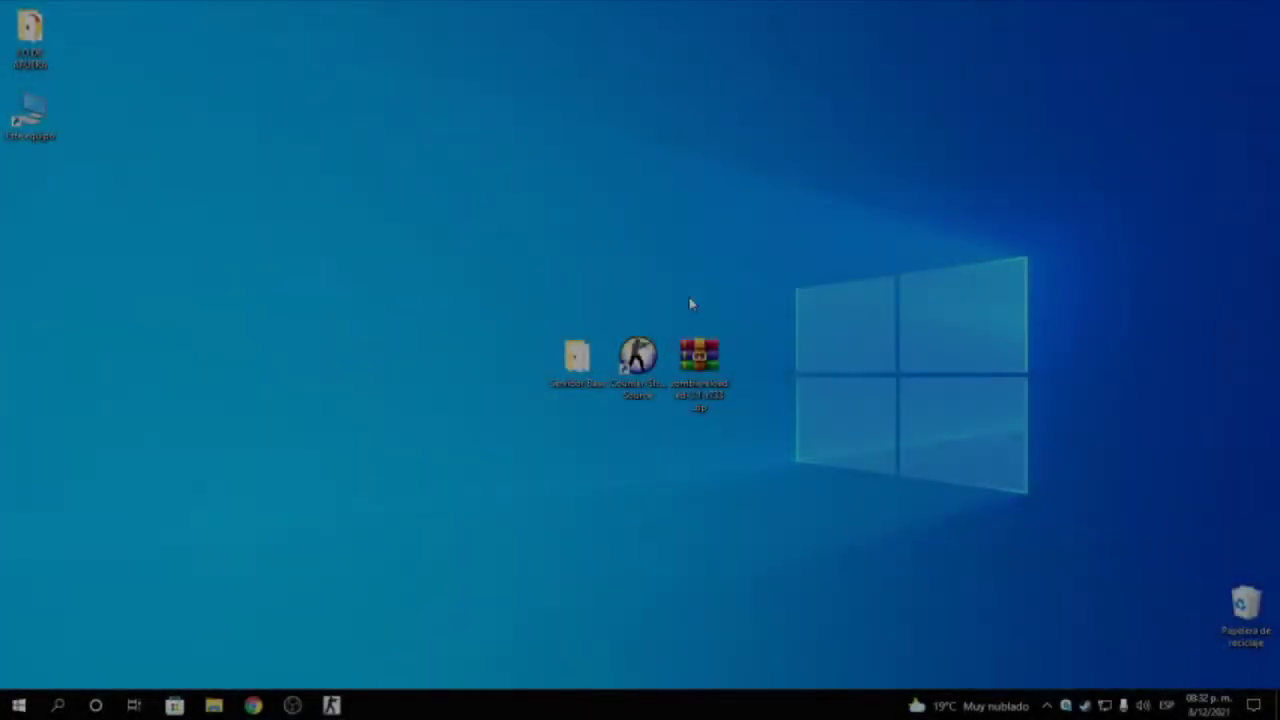
# Create a desktop folder named Zombie Reload and move the downloaded zombiereloaded zip into it
pyautogui.moveTo(700, 373)
pyautogui.mouseDown()
pyautogui.moveTo(741, 397)
pyautogui.moveTo(709, 387)
pyautogui.mouseUp()
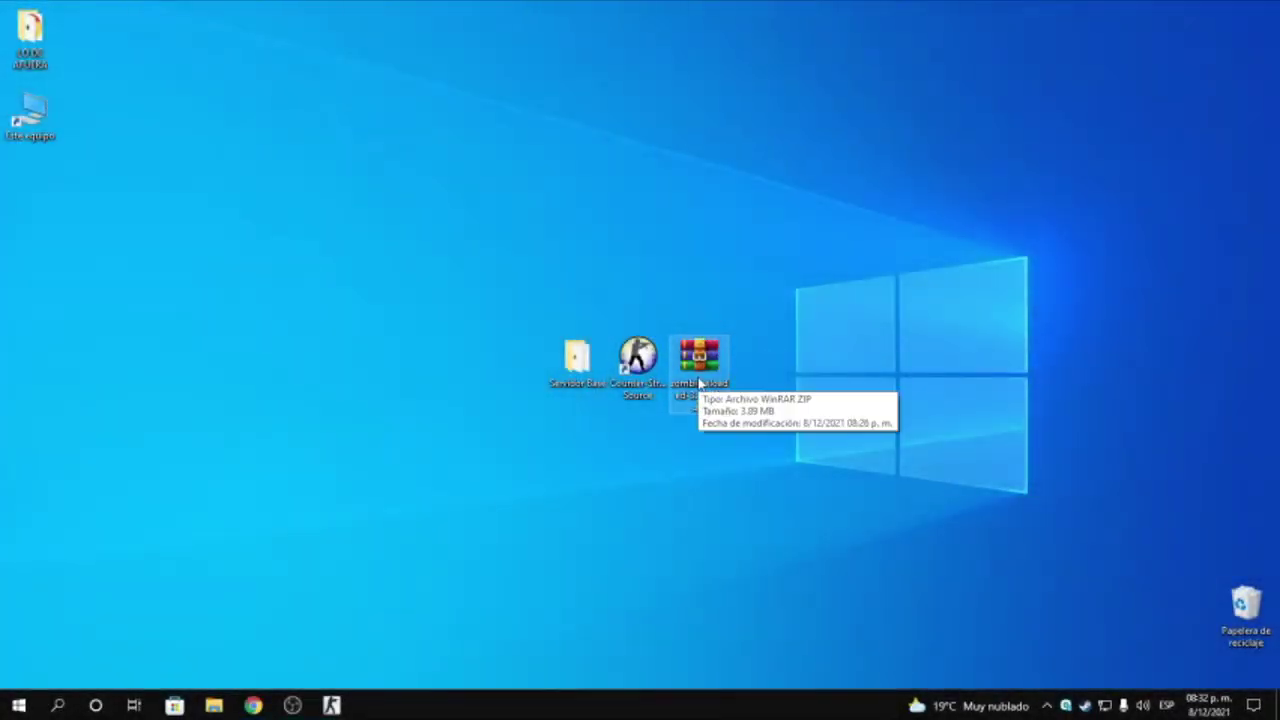
pyautogui.rightClick(700, 309)
pyautogui.moveTo(831, 506)
pyautogui.click(972, 497)
pyautogui.write('Zombie Reload')
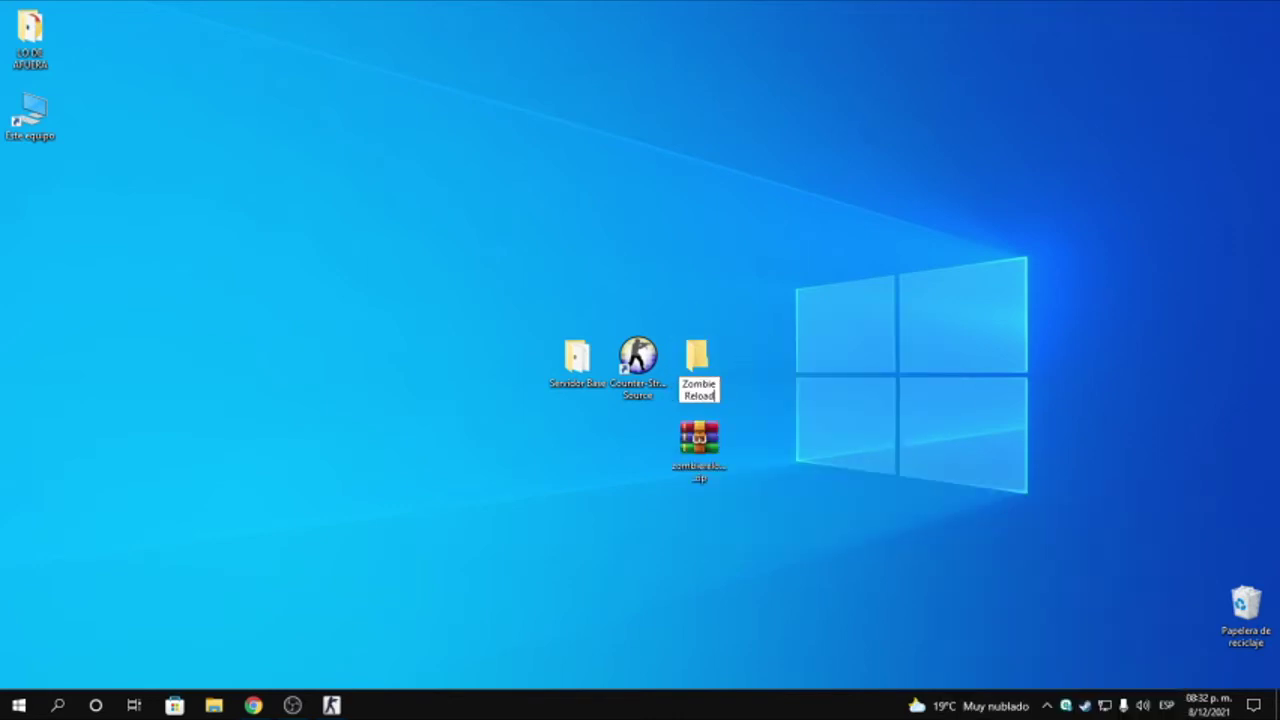
pyautogui.press('Return')
pyautogui.moveTo(699, 440); pyautogui.dragTo(705, 360)
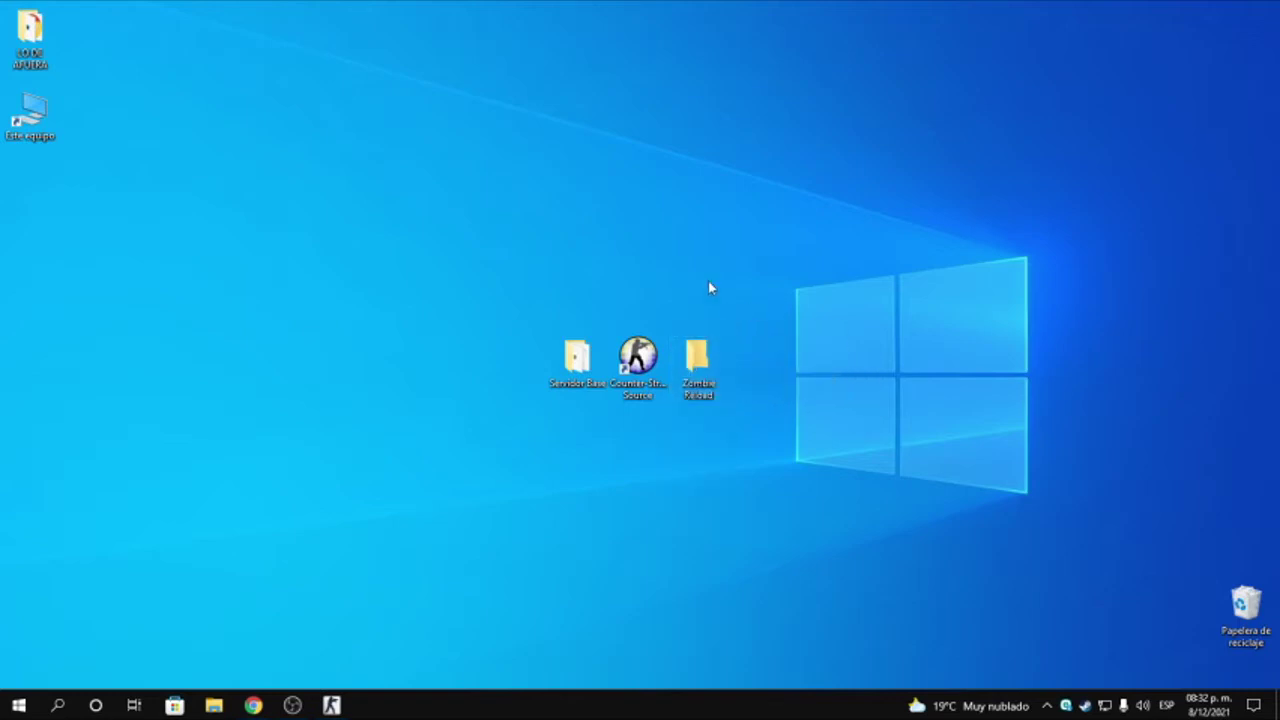
# Open the Zombie Reload folder in a maximized window and extract the zombiereloaded-3.1-r733 zip directly there
pyautogui.doubleClick(717, 357)
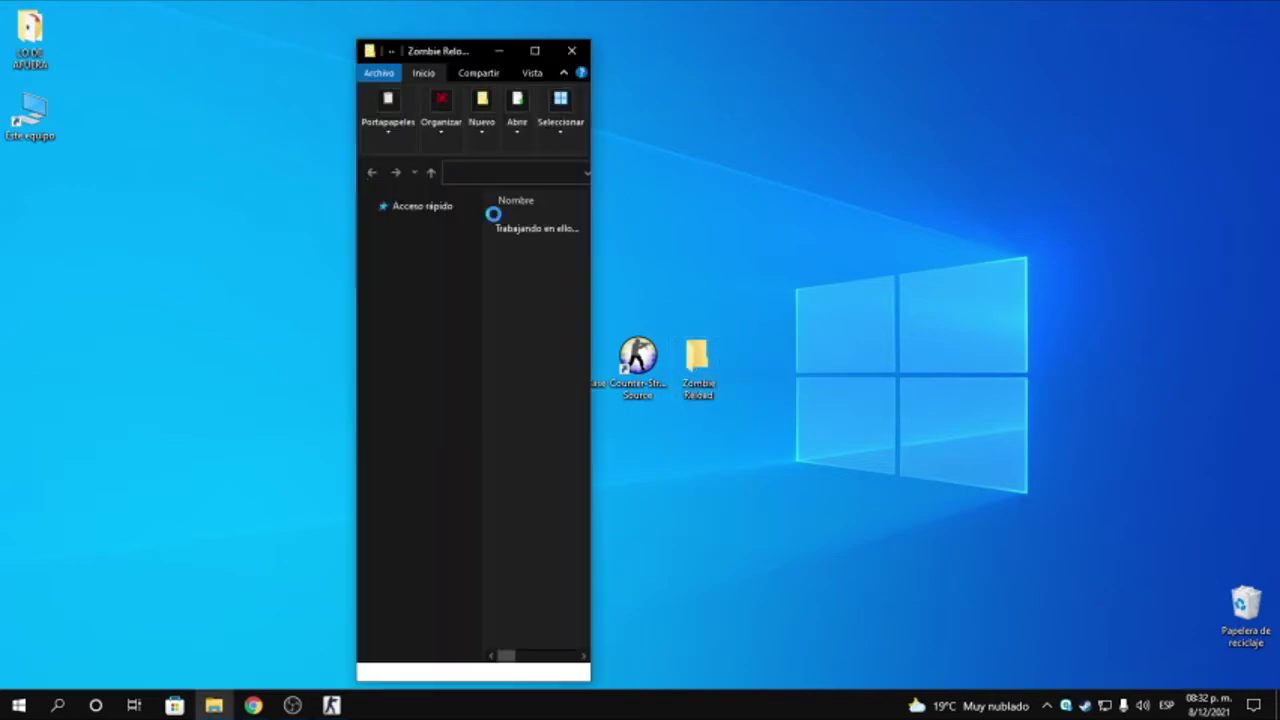
pyautogui.click(534, 50)
pyautogui.click(190, 180)
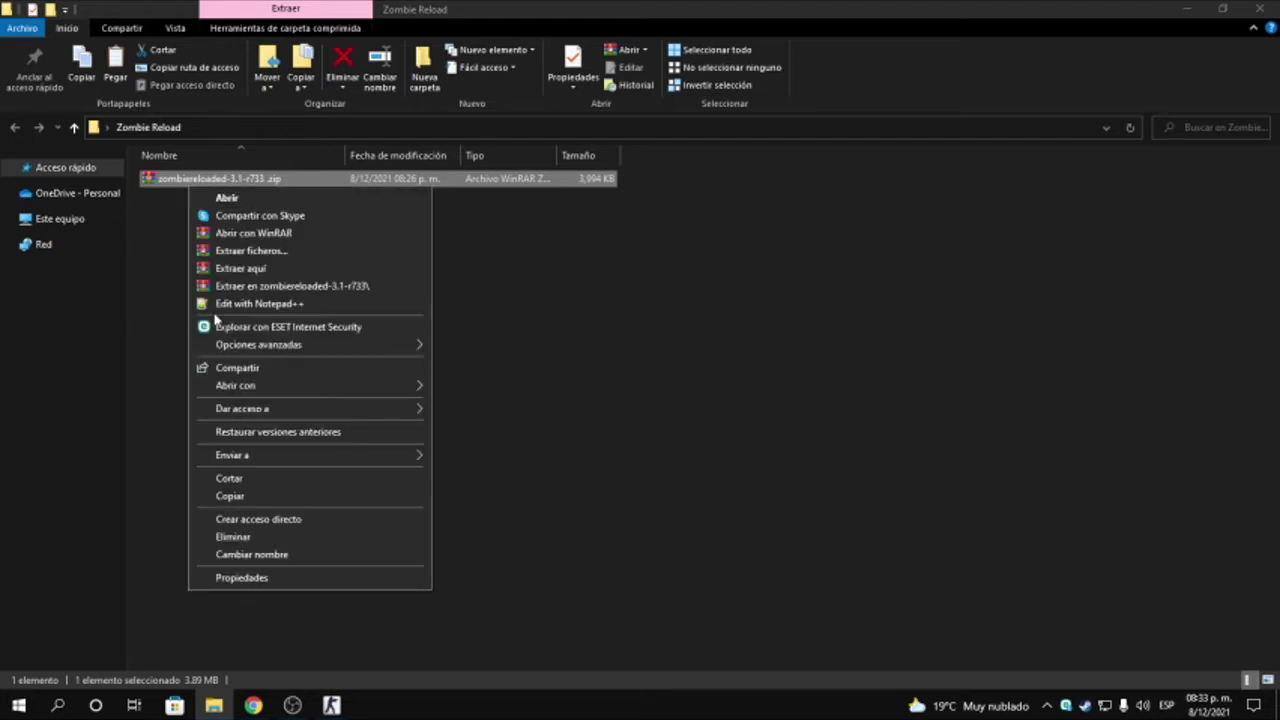
pyautogui.click(242, 268)
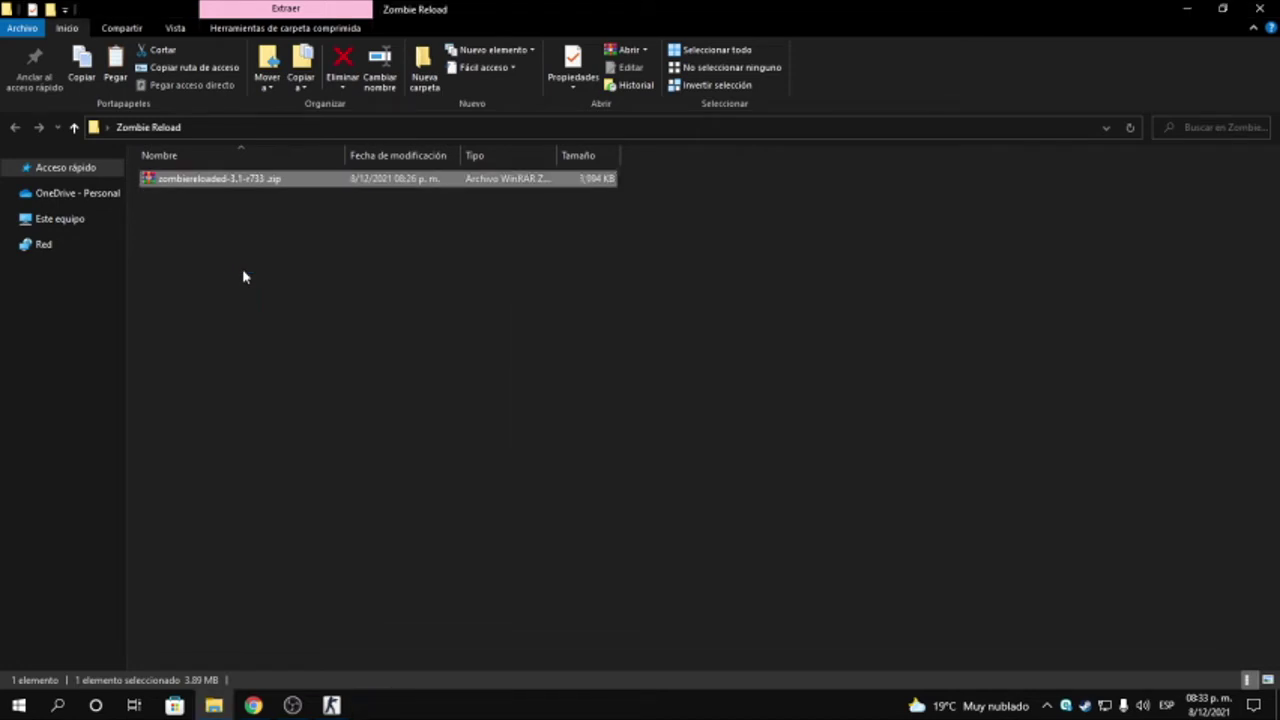
# Look over the extracted folders, from addons to zrdocs, in the Zombie Reload folder
pyautogui.click(238, 440)
pyautogui.click(172, 263)
pyautogui.click(183, 178)
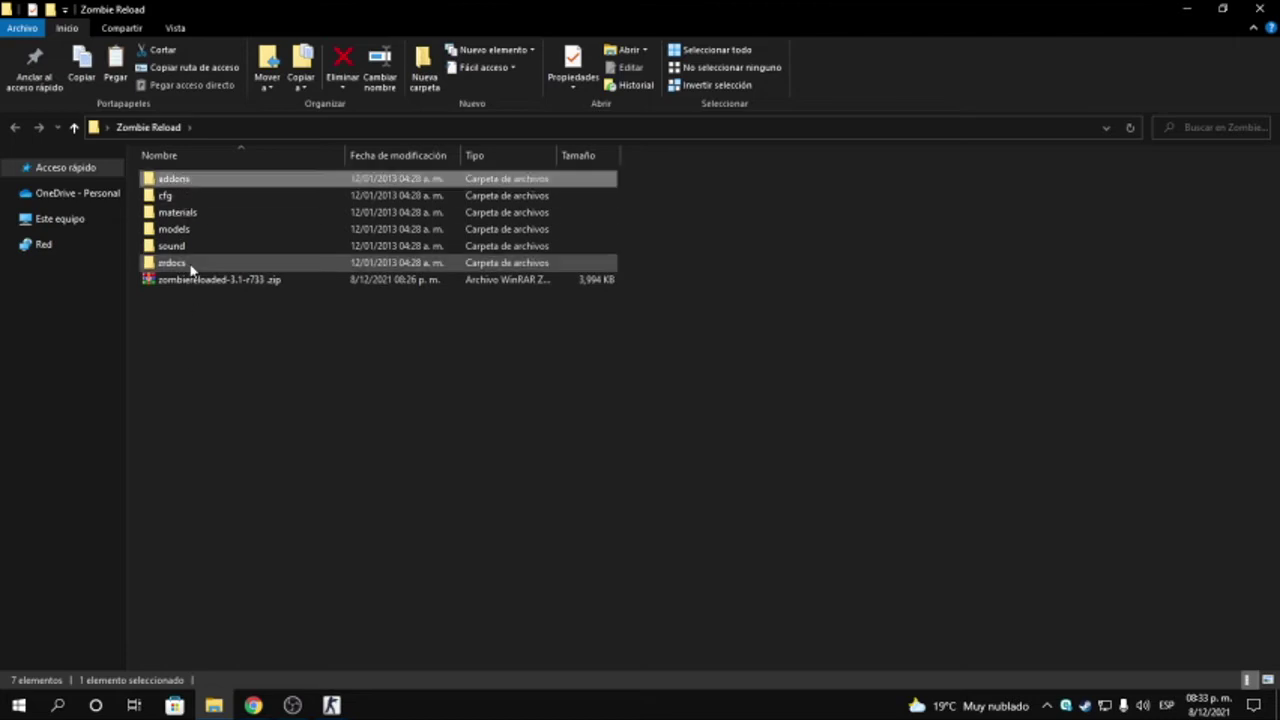
# Check the contents of the zrdocs folder and return to the Zombie Reload folder
pyautogui.doubleClick(182, 264)
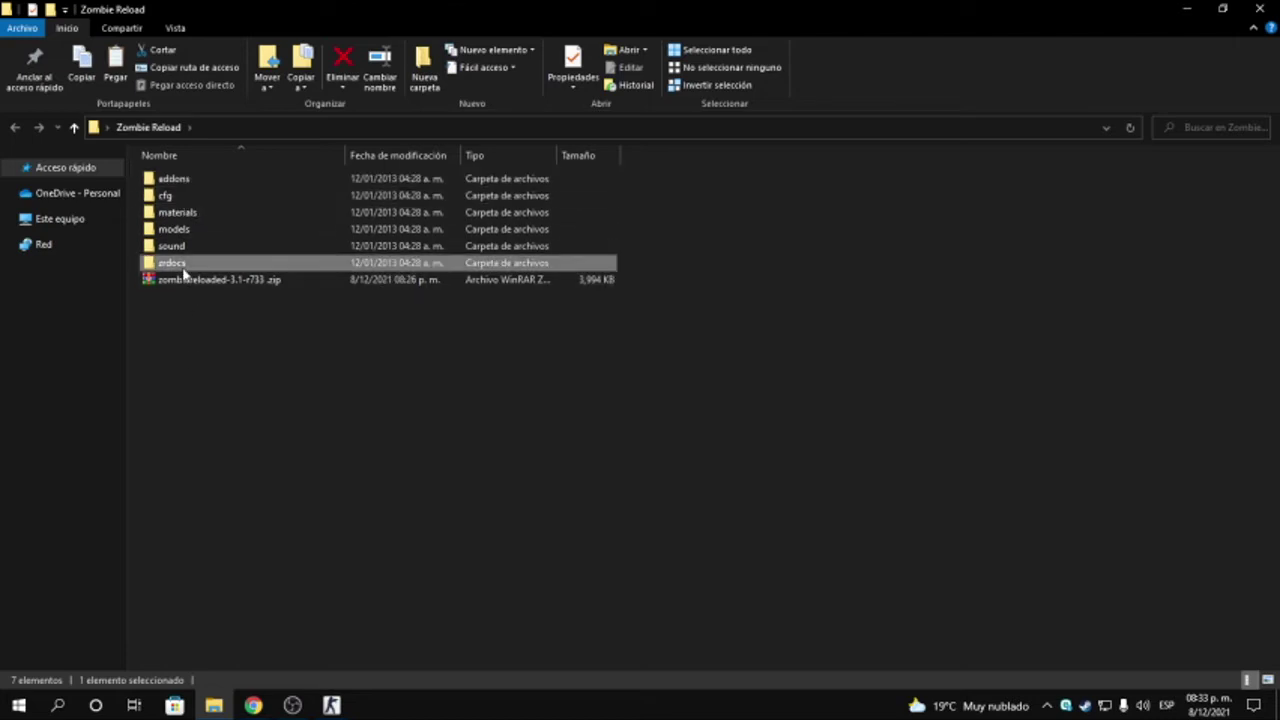
pyautogui.press('BackSpace')
pyautogui.doubleClick(176, 264)
pyautogui.click(231, 326)
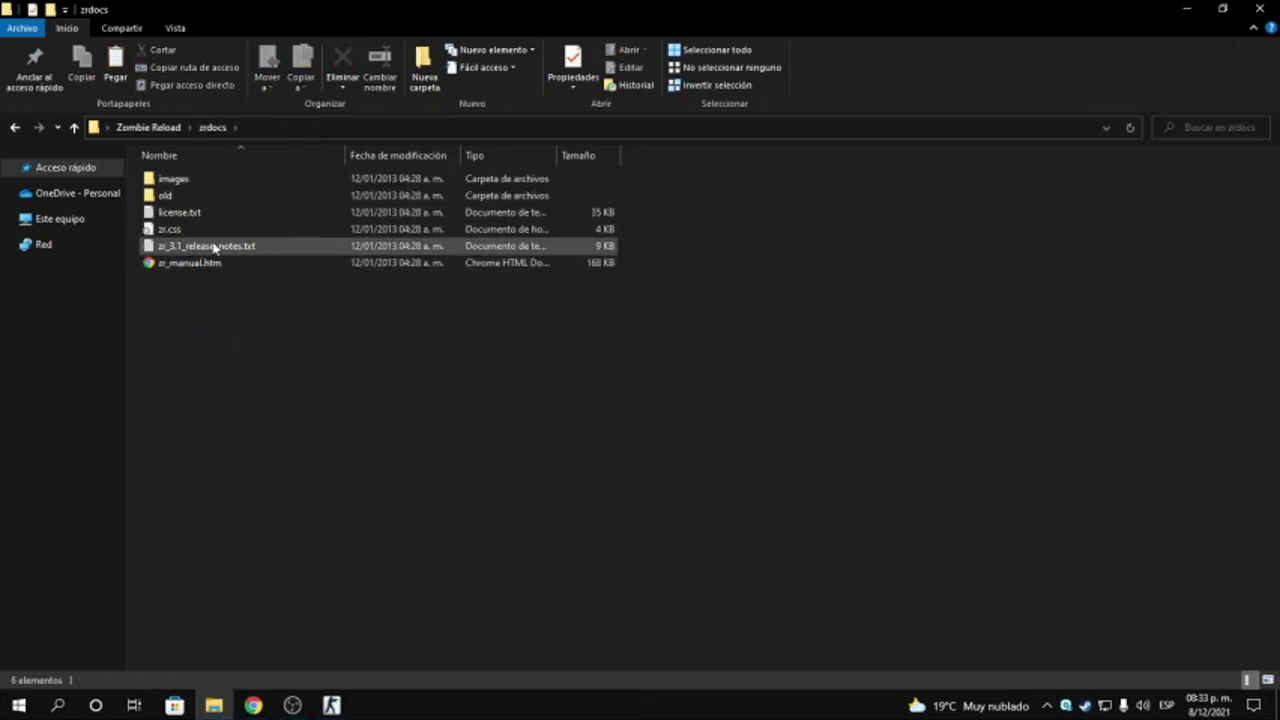
pyautogui.press('BackSpace')
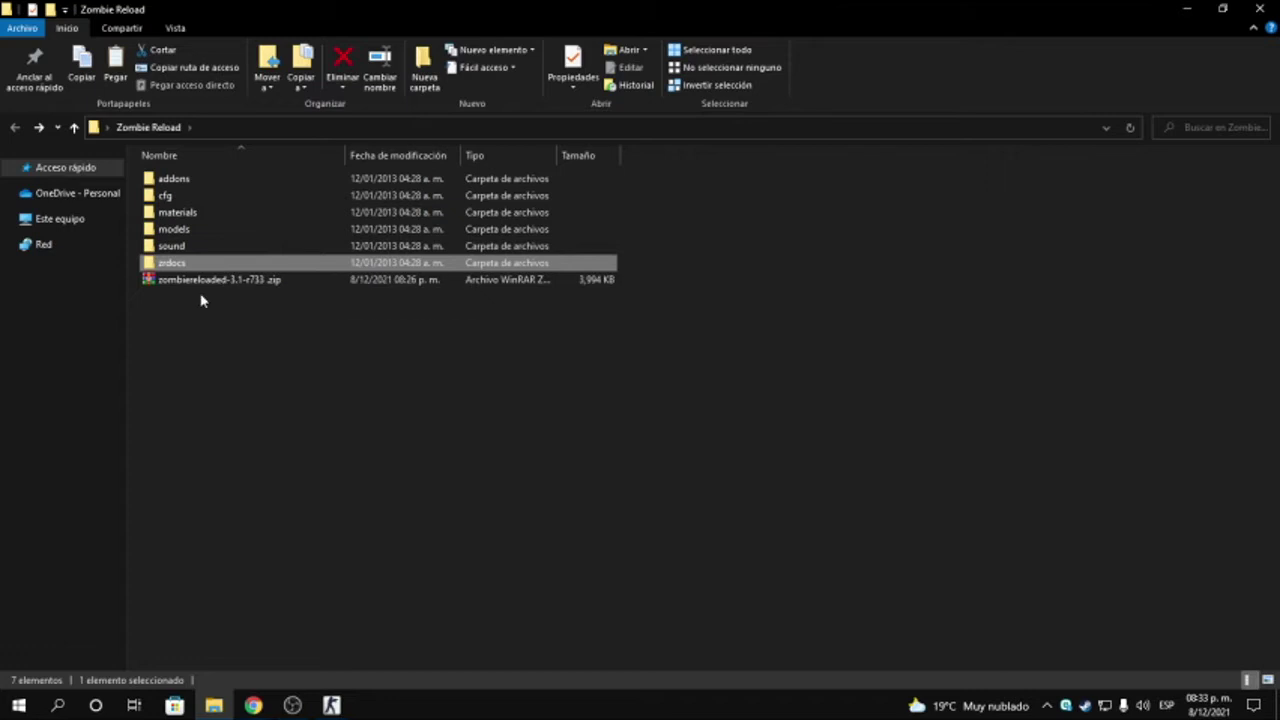
# Delete the zombiereloaded-3.1-r733 zip from the Zombie Reload folder
pyautogui.click(247, 286)
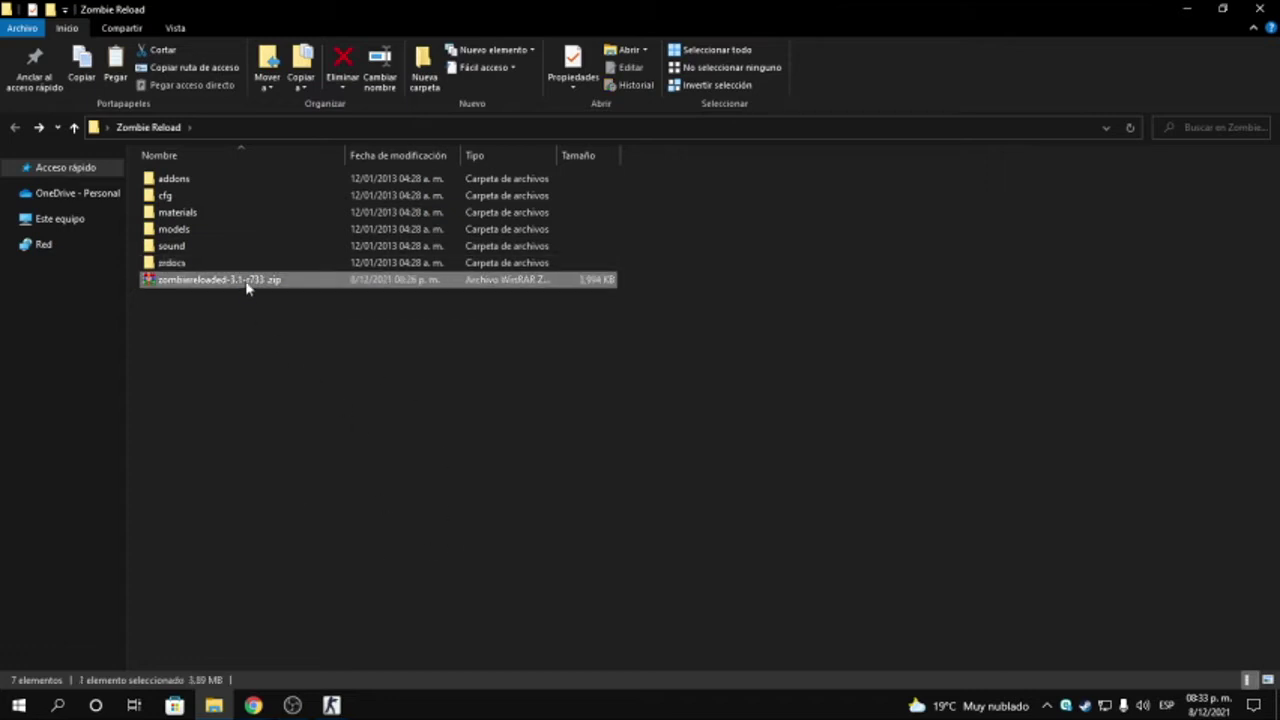
pyautogui.press('Delete')
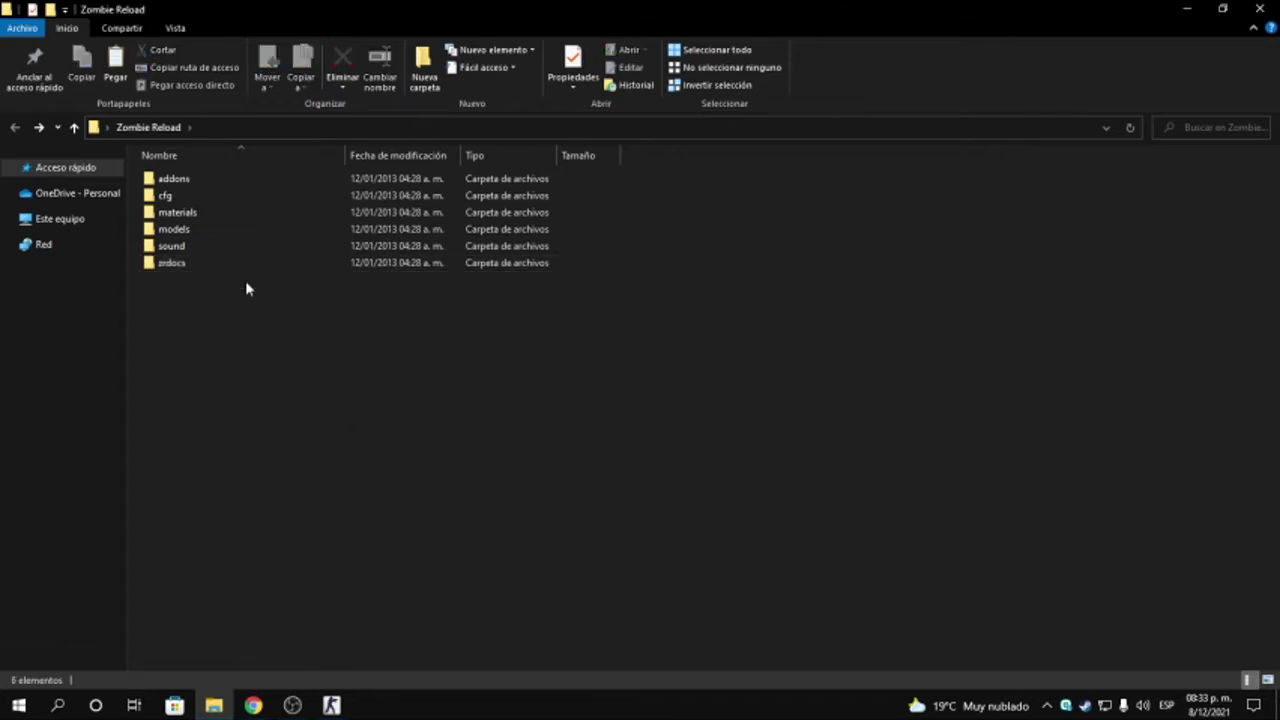
# Review the downloads.txt configuration file in addons > sourcemod > configs > zr and close it
pyautogui.click(182, 181)
pyautogui.doubleClick(182, 181)
pyautogui.doubleClick(183, 182)
pyautogui.doubleClick(174, 179)
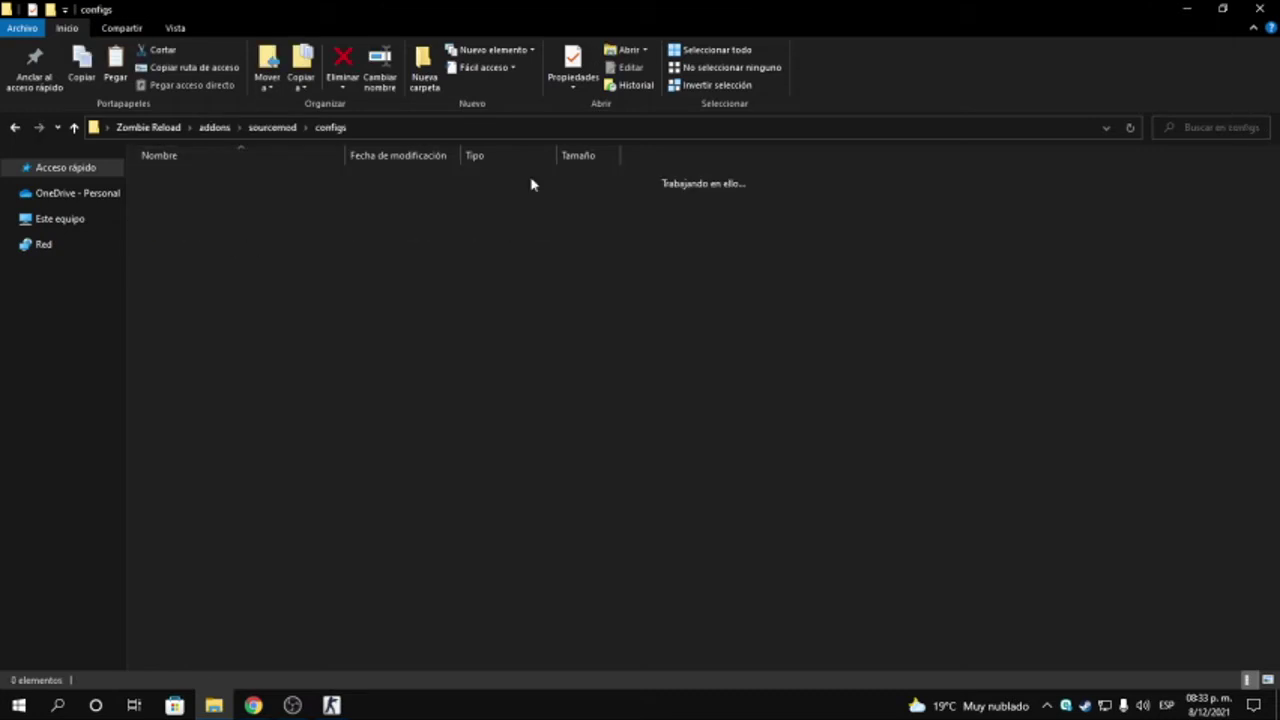
pyautogui.doubleClick(218, 180)
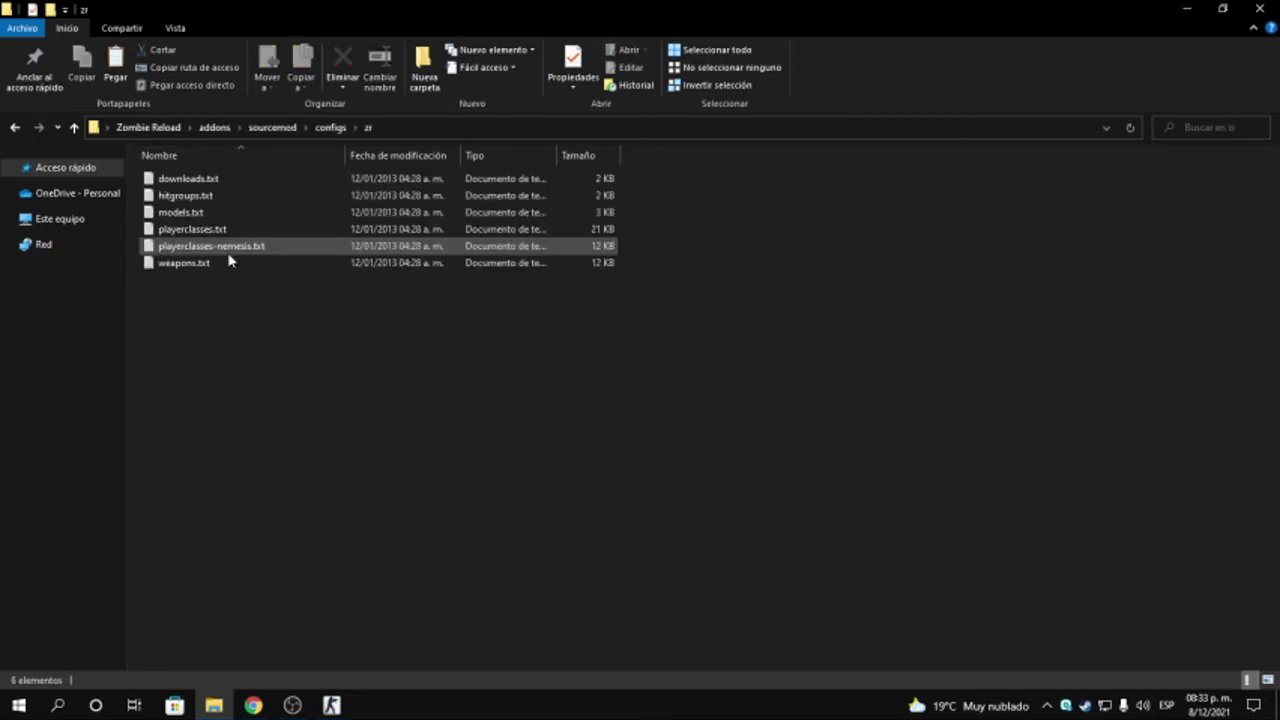
pyautogui.doubleClick(216, 178)
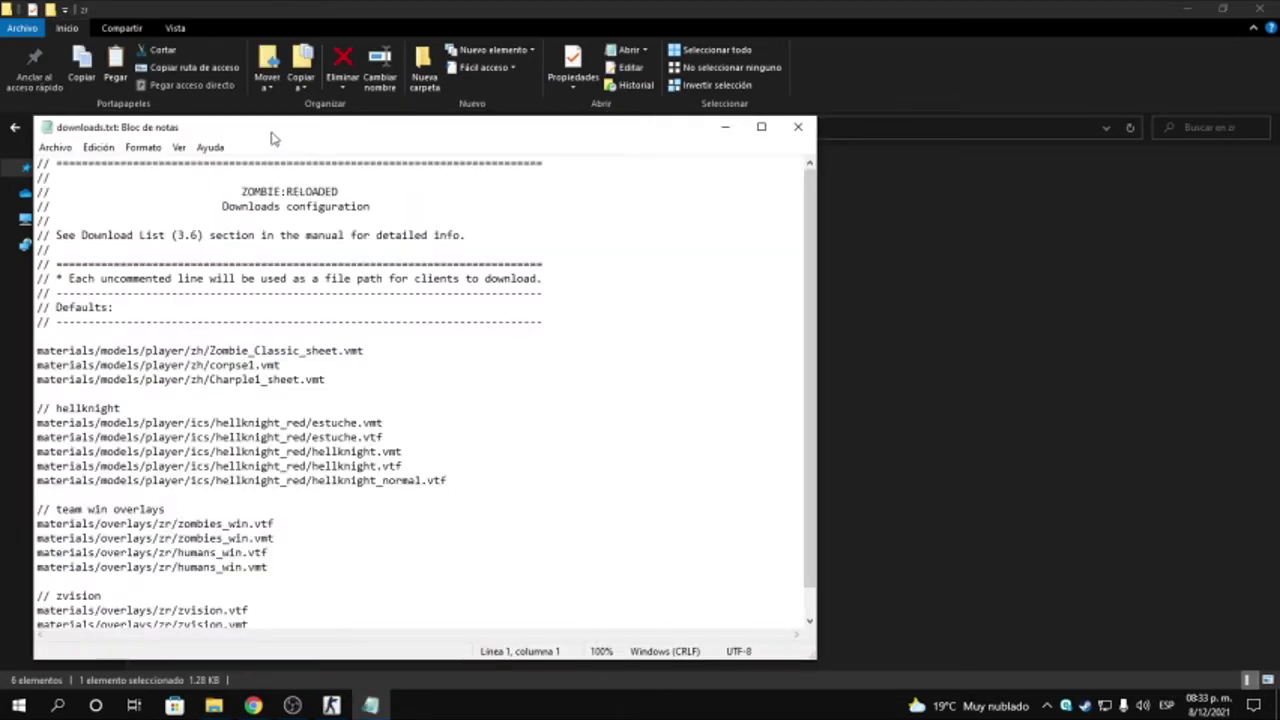
pyautogui.moveTo(274, 135); pyautogui.dragTo(644, 141)
pyautogui.scroll(-1, 1185, 390)
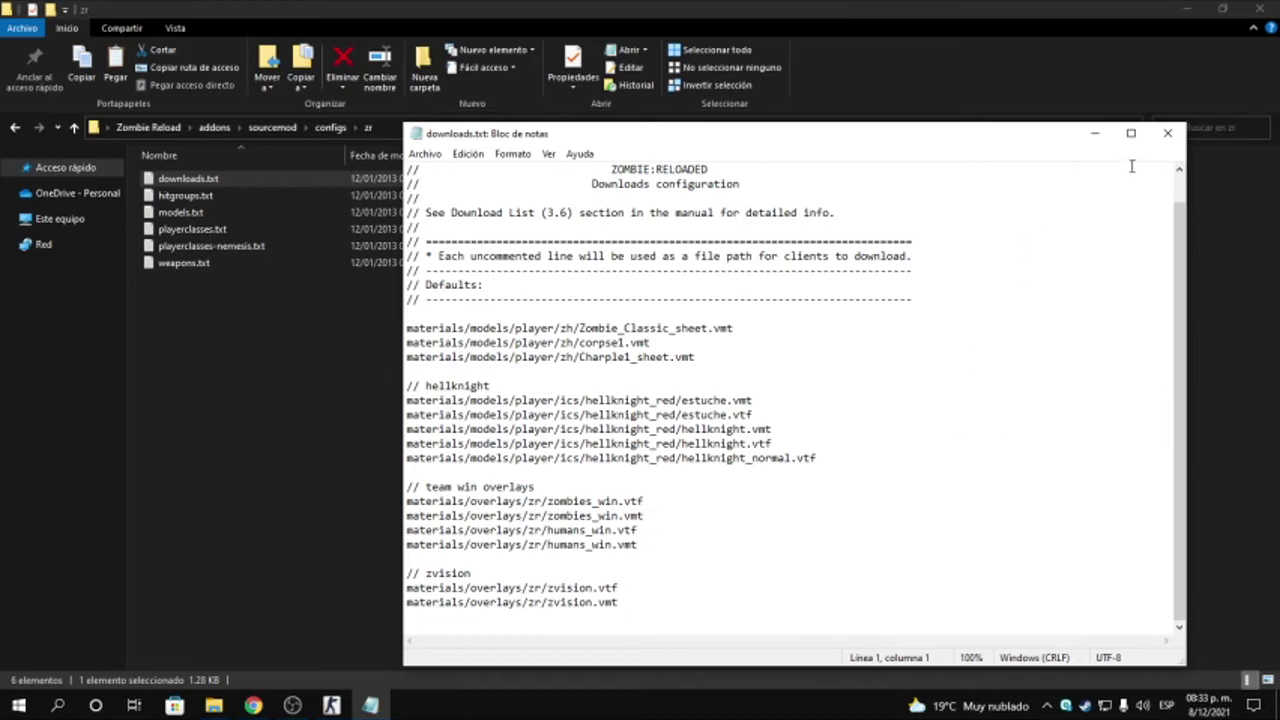
pyautogui.click(1167, 133)
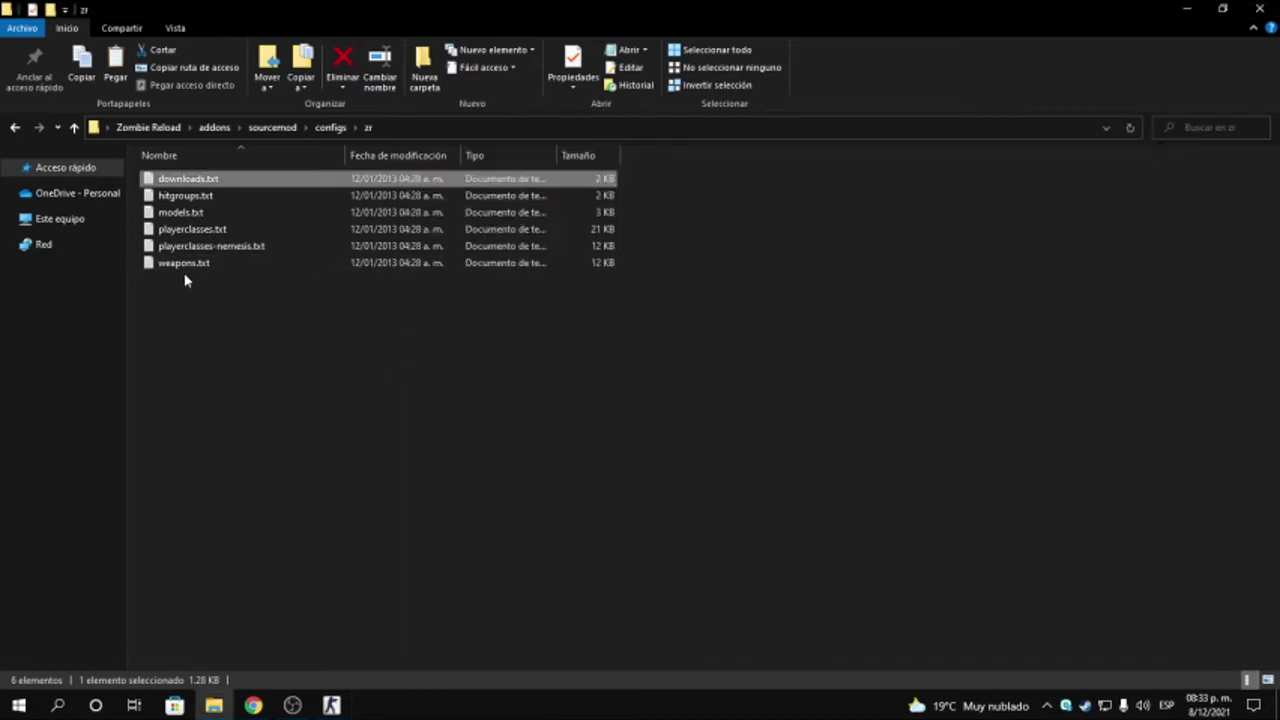
# Go back to the sourcemod folder and look into its plugins and scripting subfolders
pyautogui.press('BackSpace')
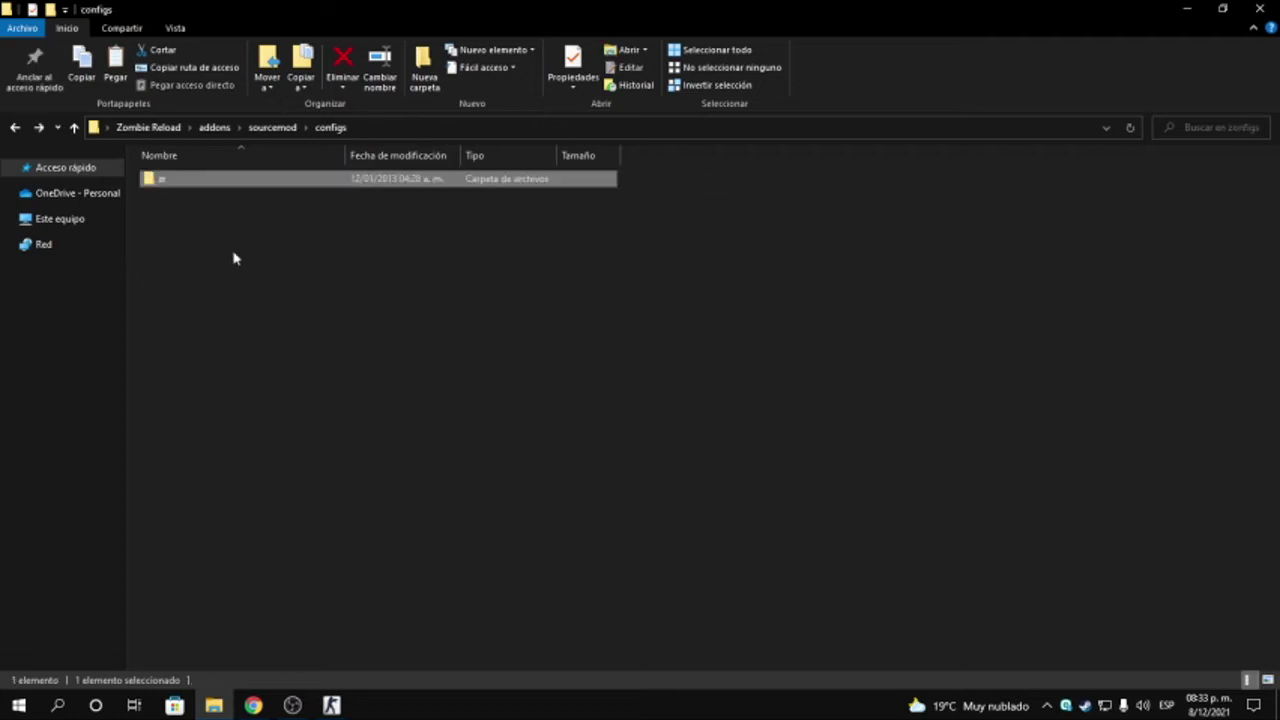
pyautogui.press('BackSpace')
pyautogui.doubleClick(172, 198)
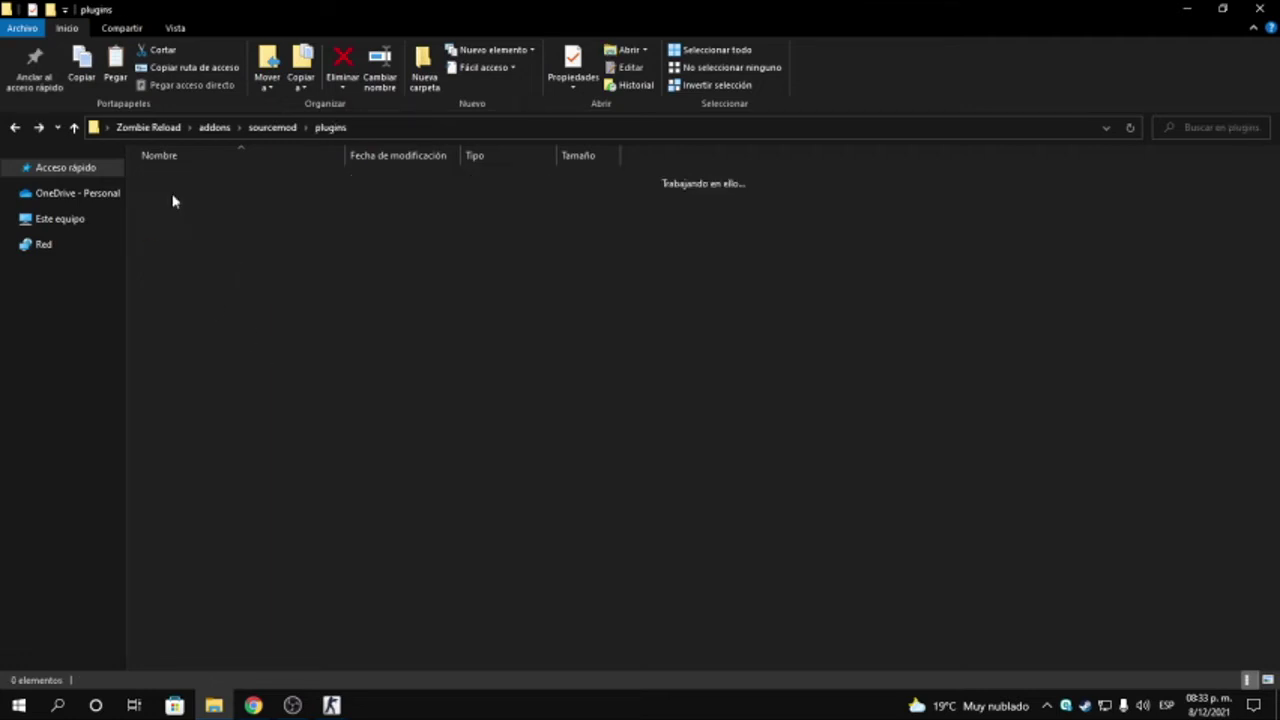
pyautogui.press('BackSpace')
pyautogui.doubleClick(180, 214)
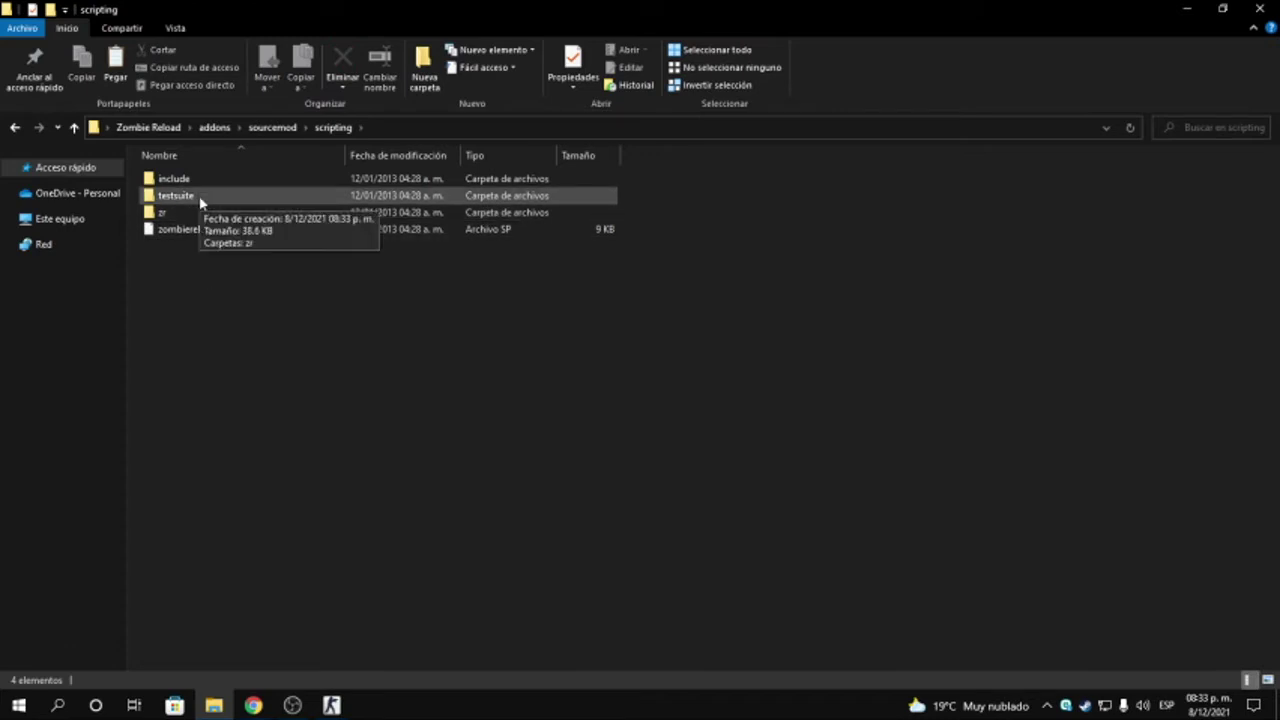
pyautogui.press('BackSpace')
# Read through zombiereloaded.phrases.txt in sourcemod's translations folder, including the infection phrases, and close it
pyautogui.click(198, 229)
pyautogui.doubleClick(198, 229)
pyautogui.doubleClick(240, 230)
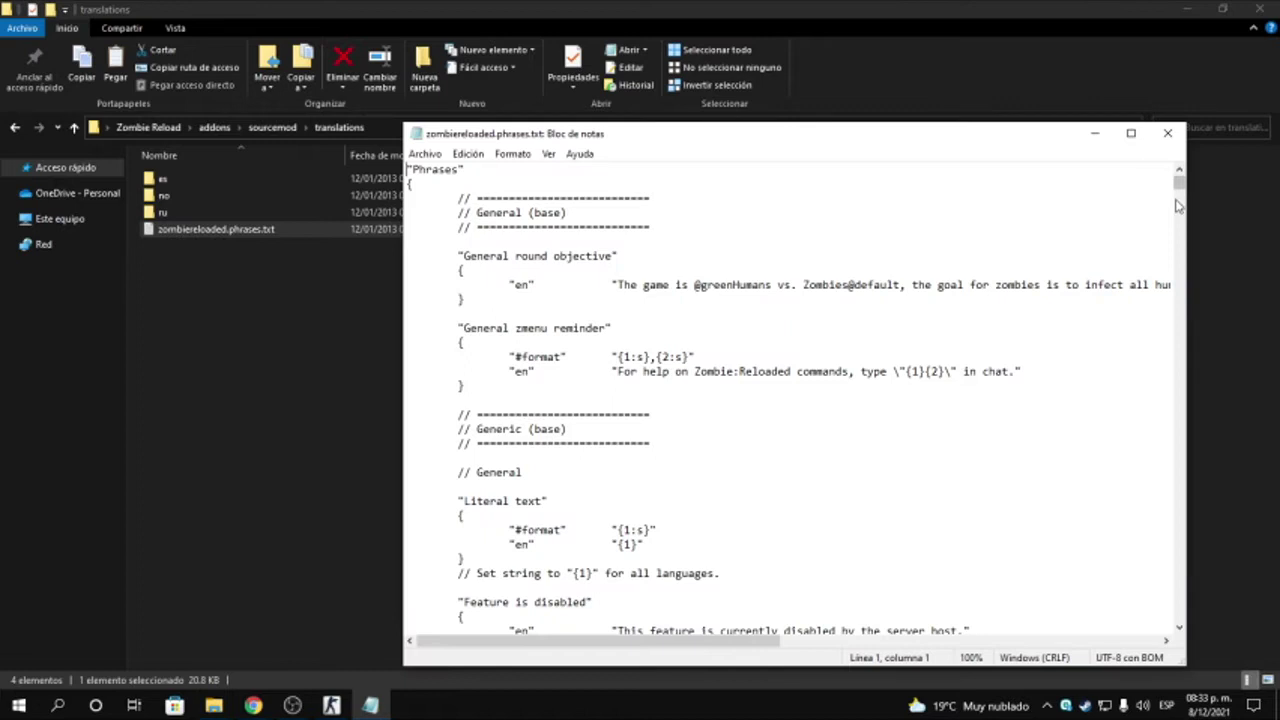
pyautogui.moveTo(592, 285); pyautogui.dragTo(950, 285)
pyautogui.click(950, 285)
pyautogui.moveTo(1179, 187); pyautogui.dragTo(1173, 338)
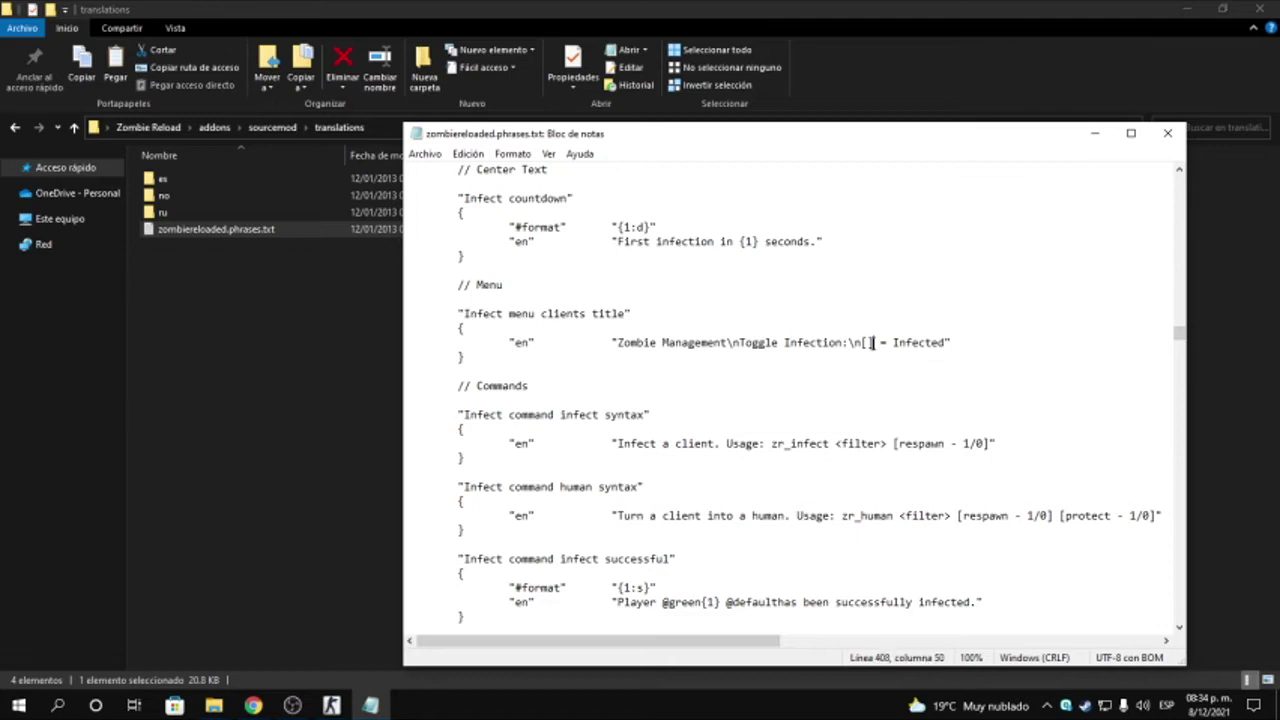
pyautogui.moveTo(841, 342); pyautogui.dragTo(873, 341)
pyautogui.click(1167, 133)
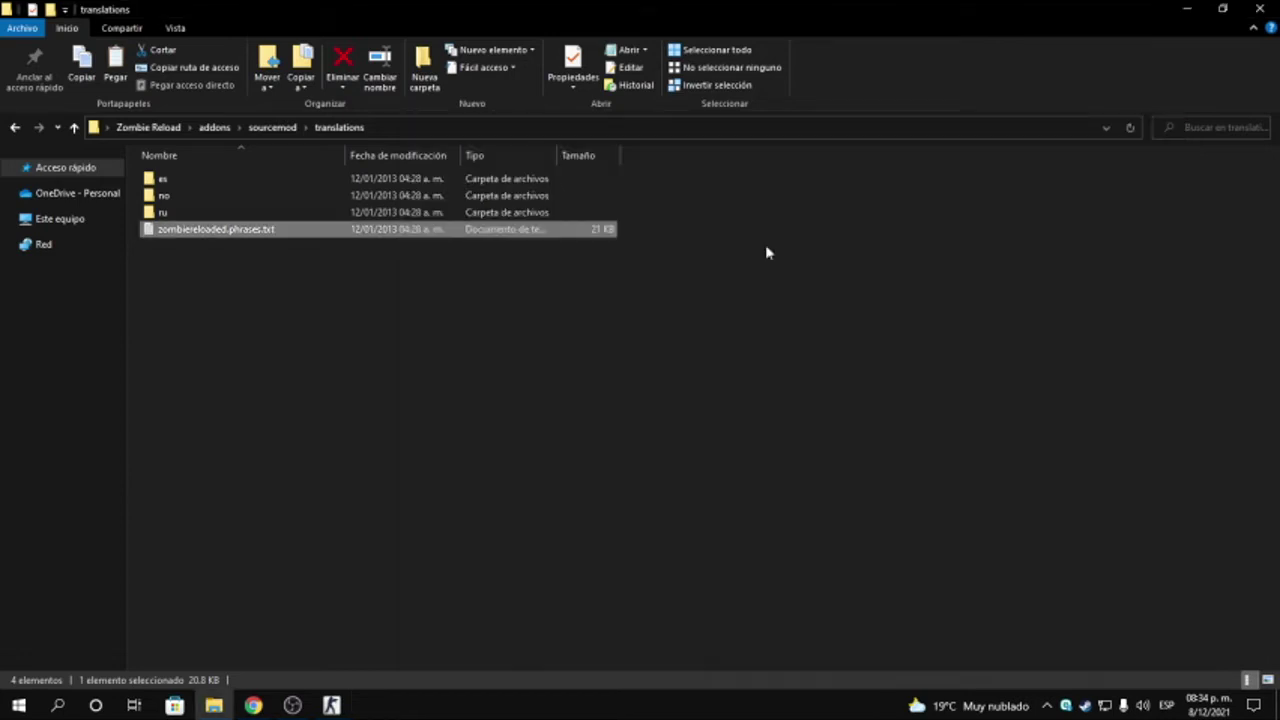
# Return to the Zombie Reload folder, select the addons, cfg, materials, models and sound folders without zrdocs, and minimize the window
pyautogui.click(344, 420)
pyautogui.hotkey('alt', 'Up')
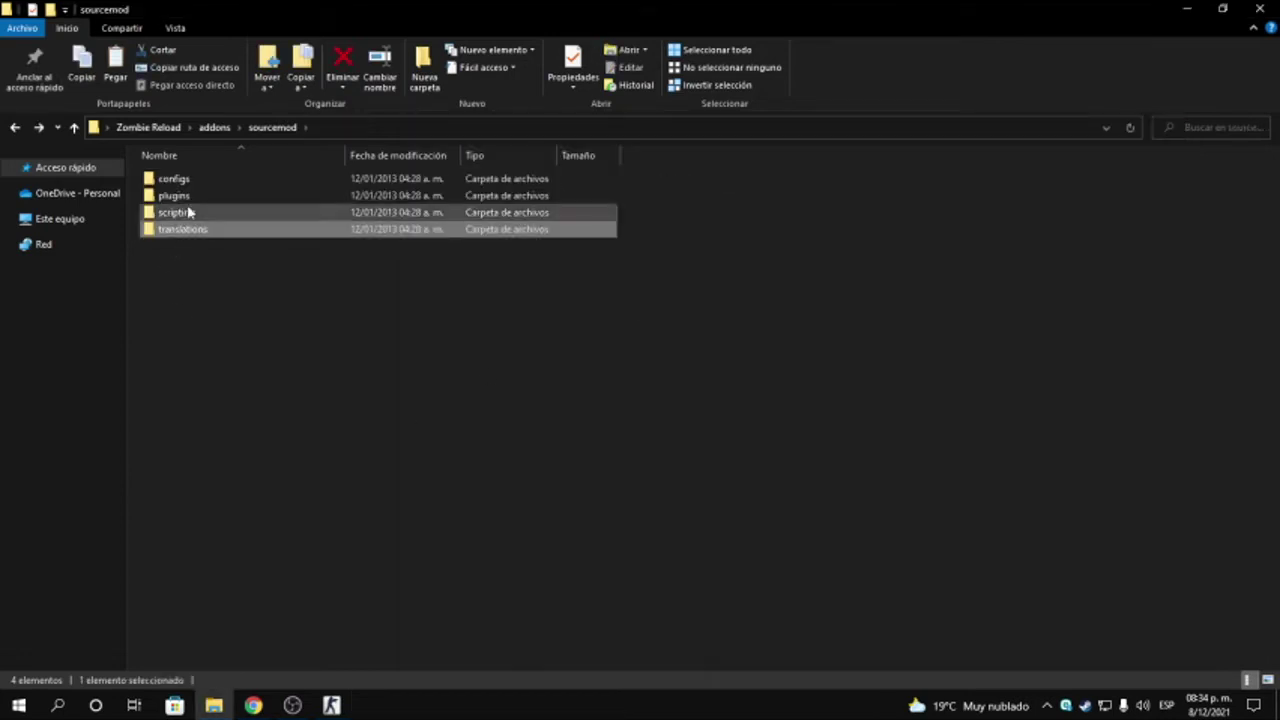
pyautogui.click(213, 296)
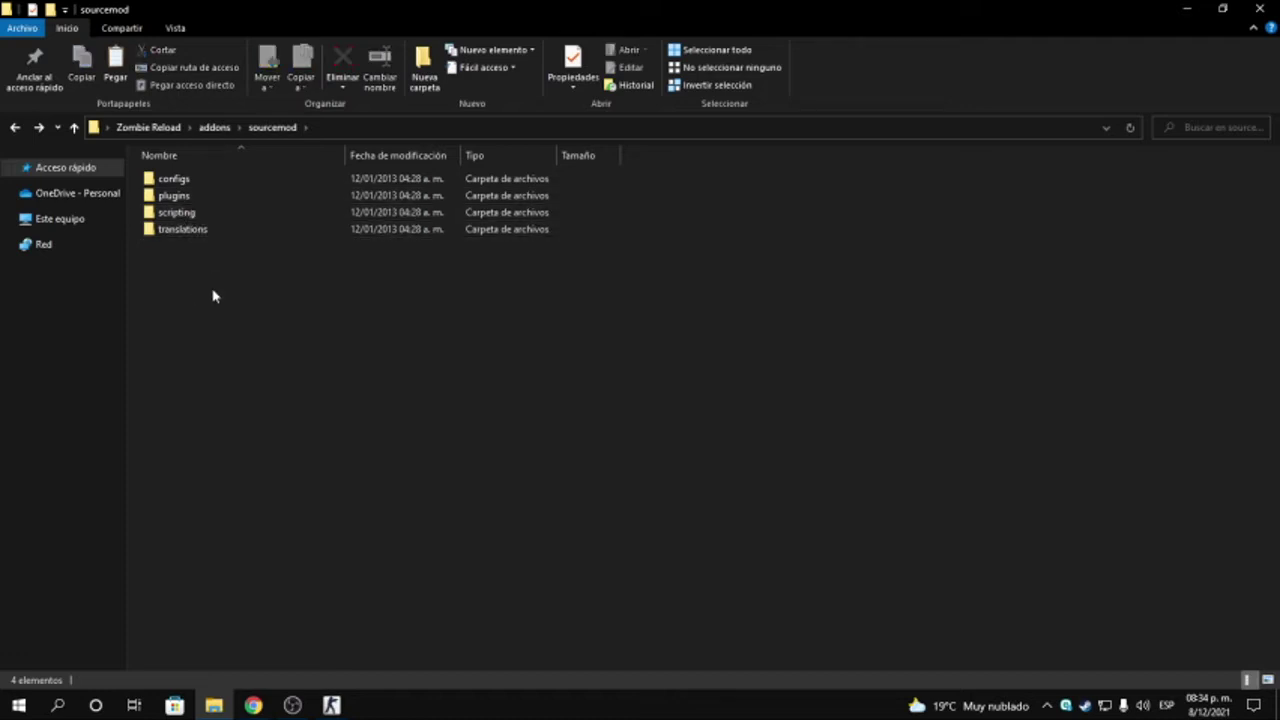
pyautogui.hotkey('alt', 'Up')
pyautogui.hotkey('alt', 'Up')
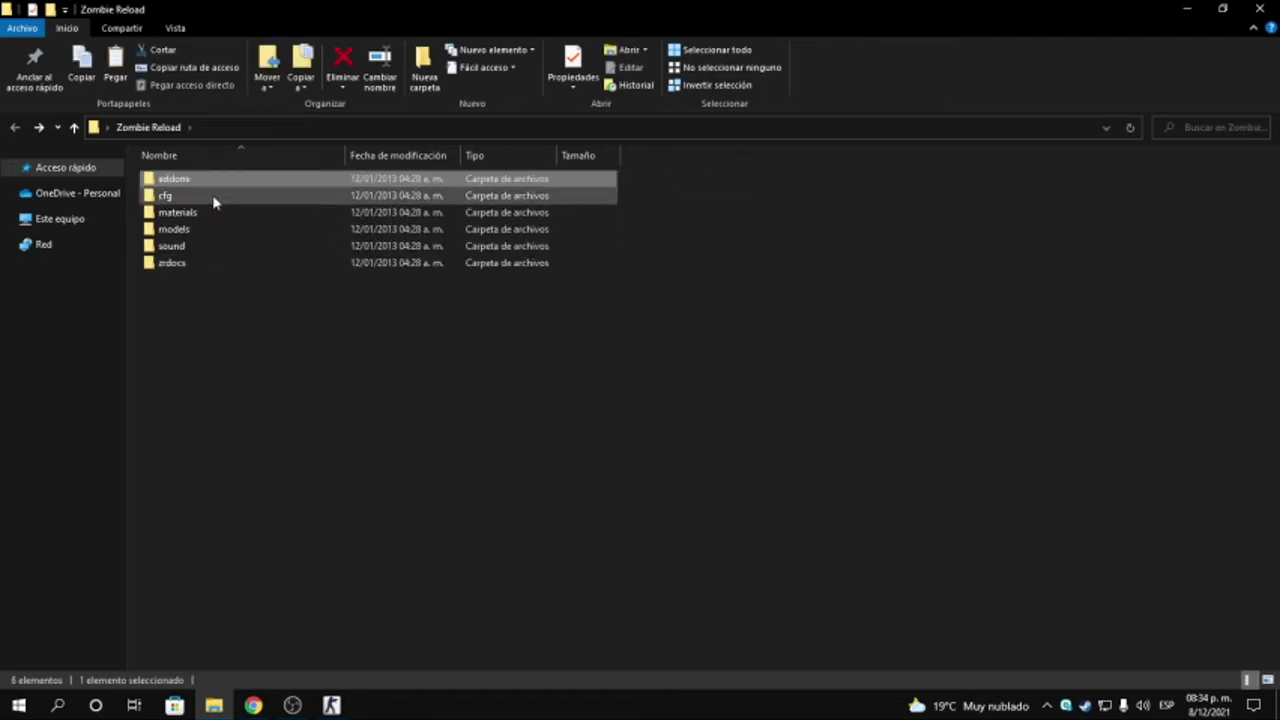
pyautogui.click(214, 198)
pyautogui.click(189, 306)
pyautogui.click(188, 181)
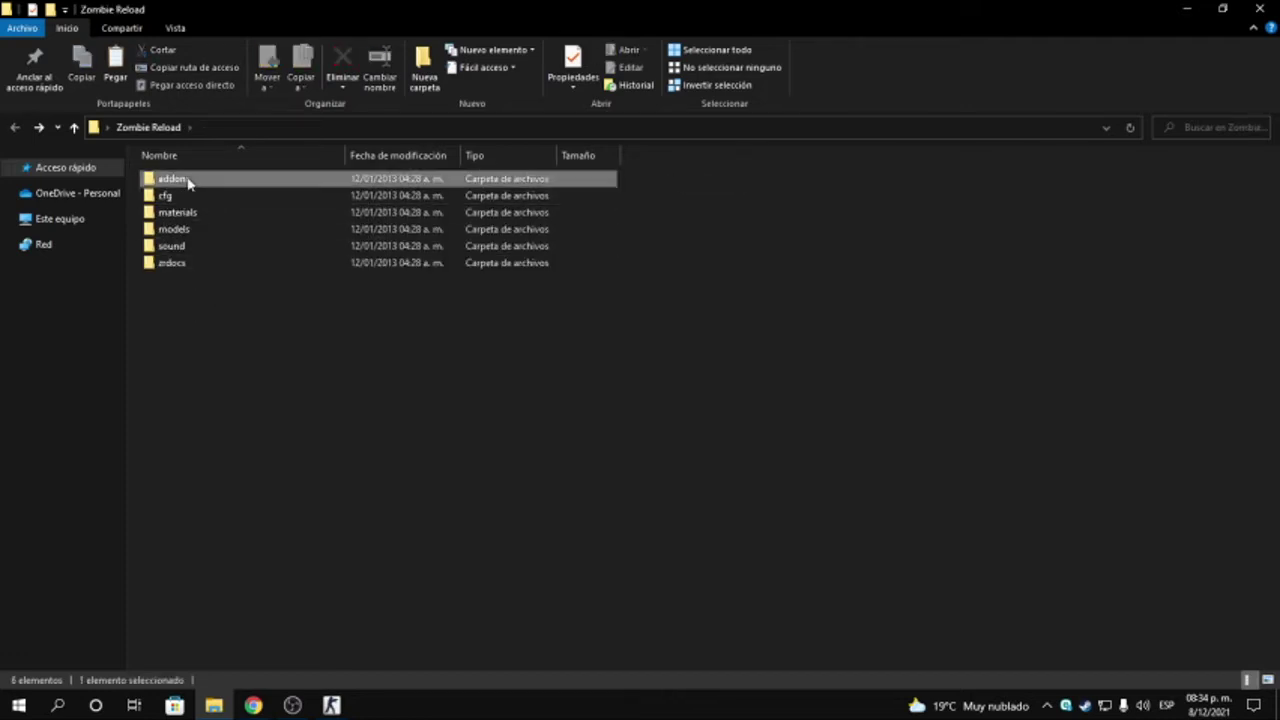
pyautogui.click(188, 246)
pyautogui.keyDown('shift'); pyautogui.click(205, 182); pyautogui.keyUp('shift')
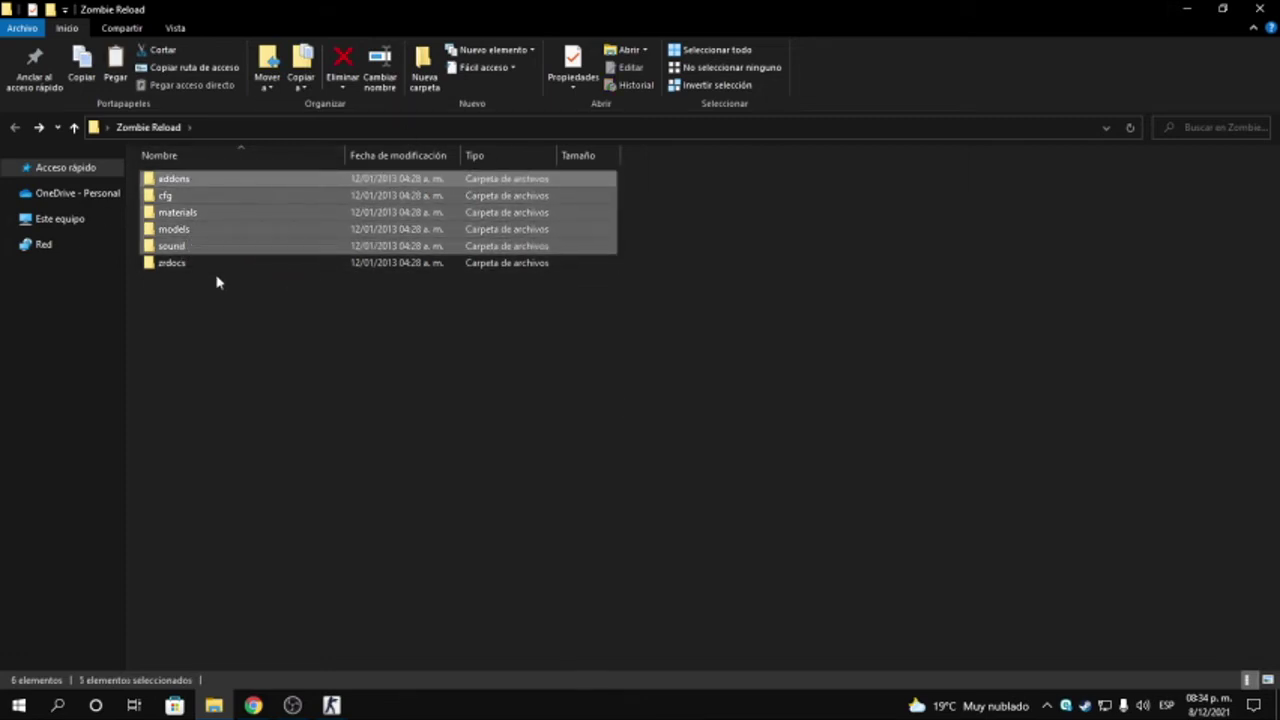
pyautogui.click(1187, 8)
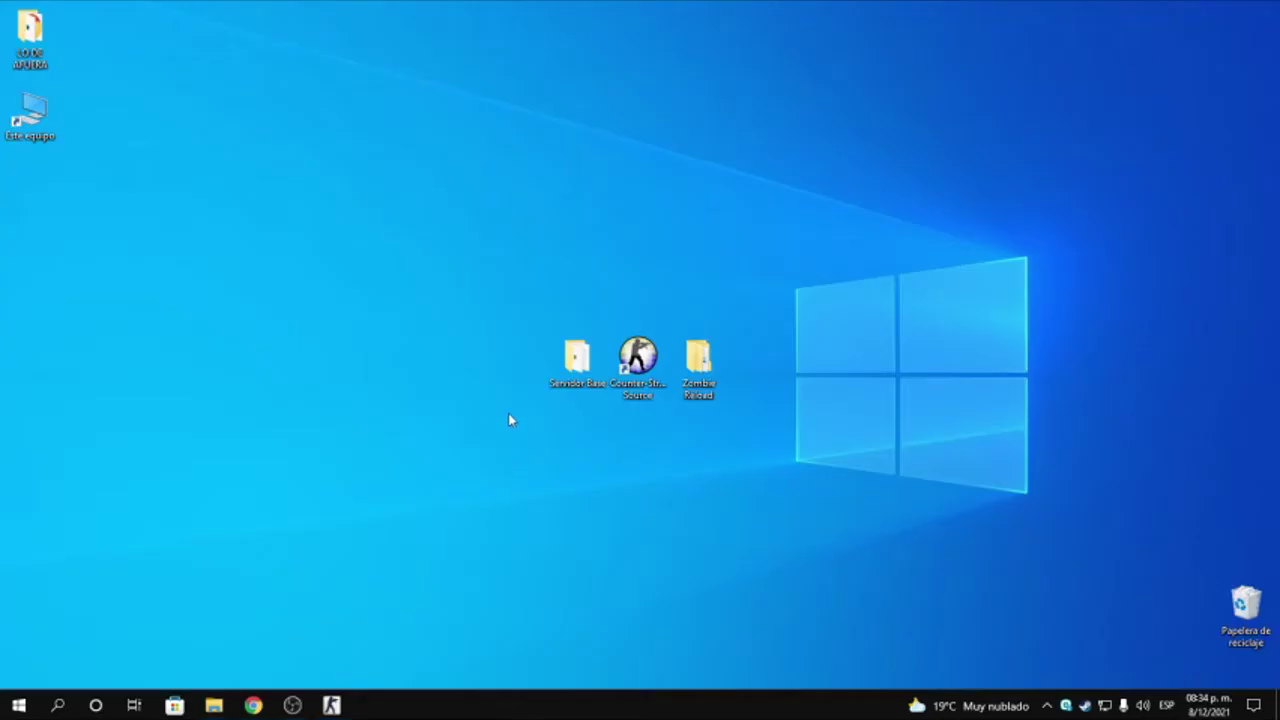
pyautogui.doubleClick(563, 369)
pyautogui.doubleClick(555, 12)
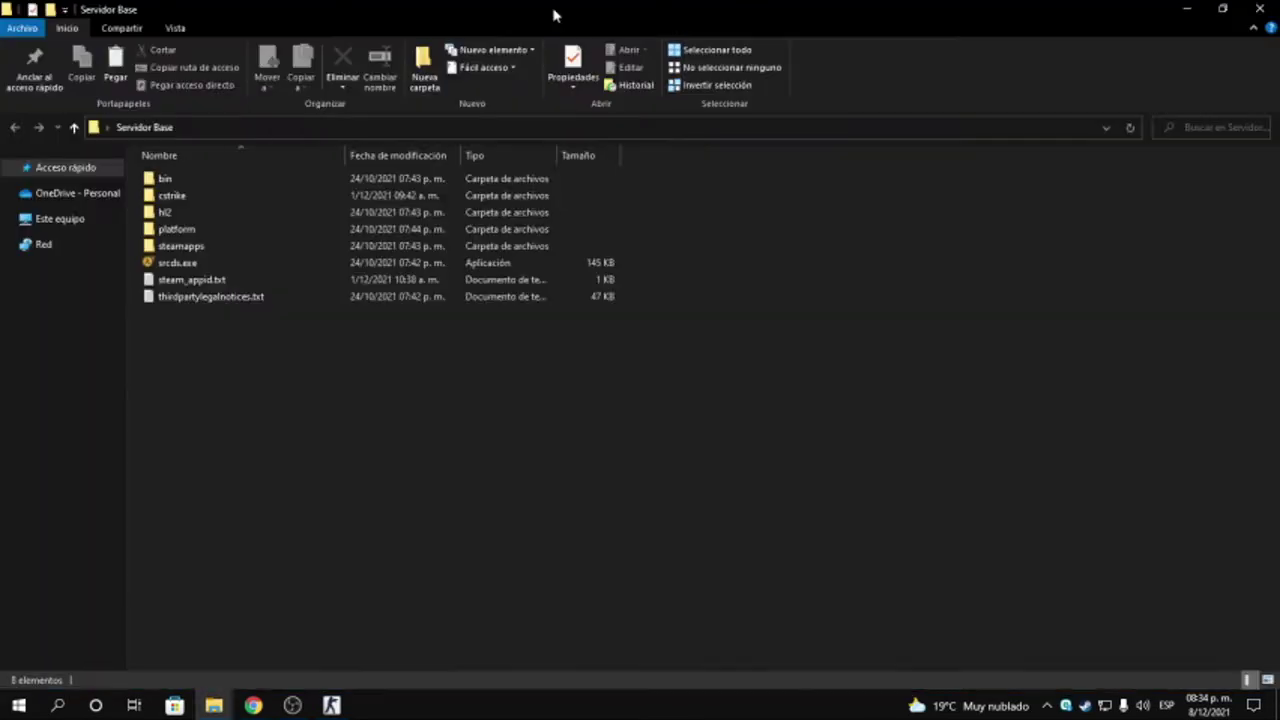
pyautogui.click(1265, 8)
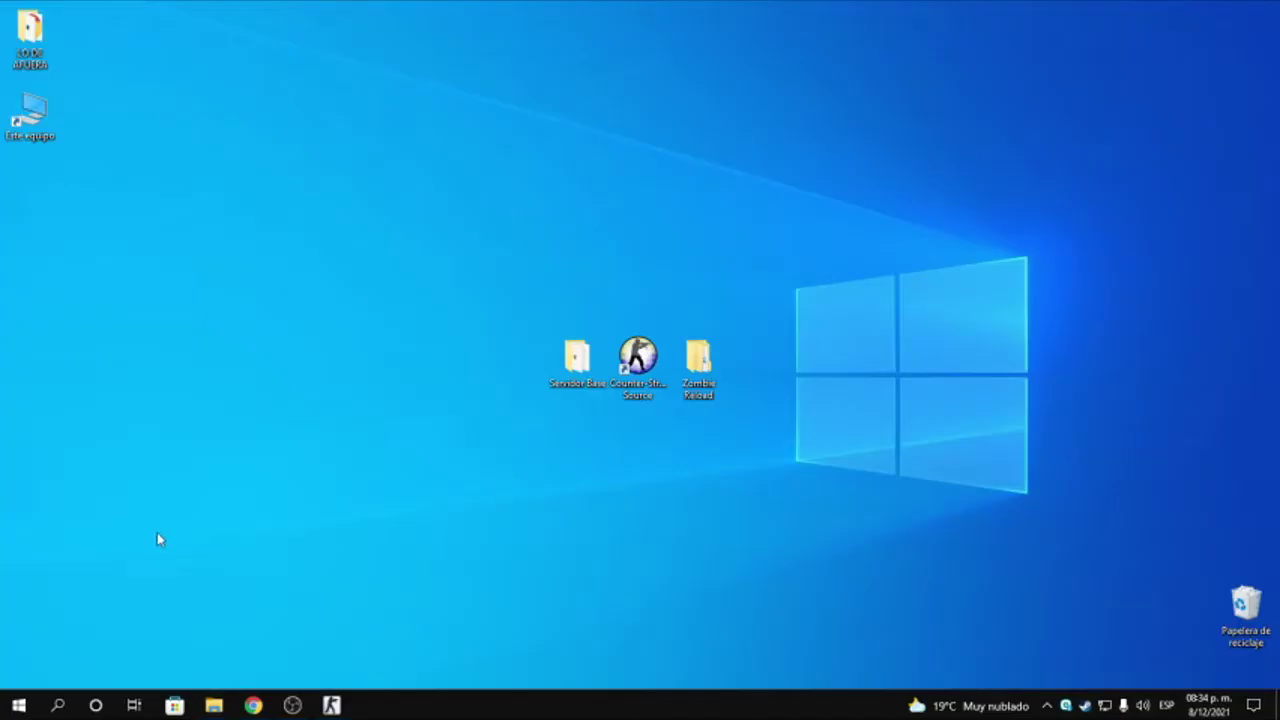
# Open the cstrike folder inside the desktop's Servidor Base folder in a maximized window
pyautogui.doubleClick(575, 370)
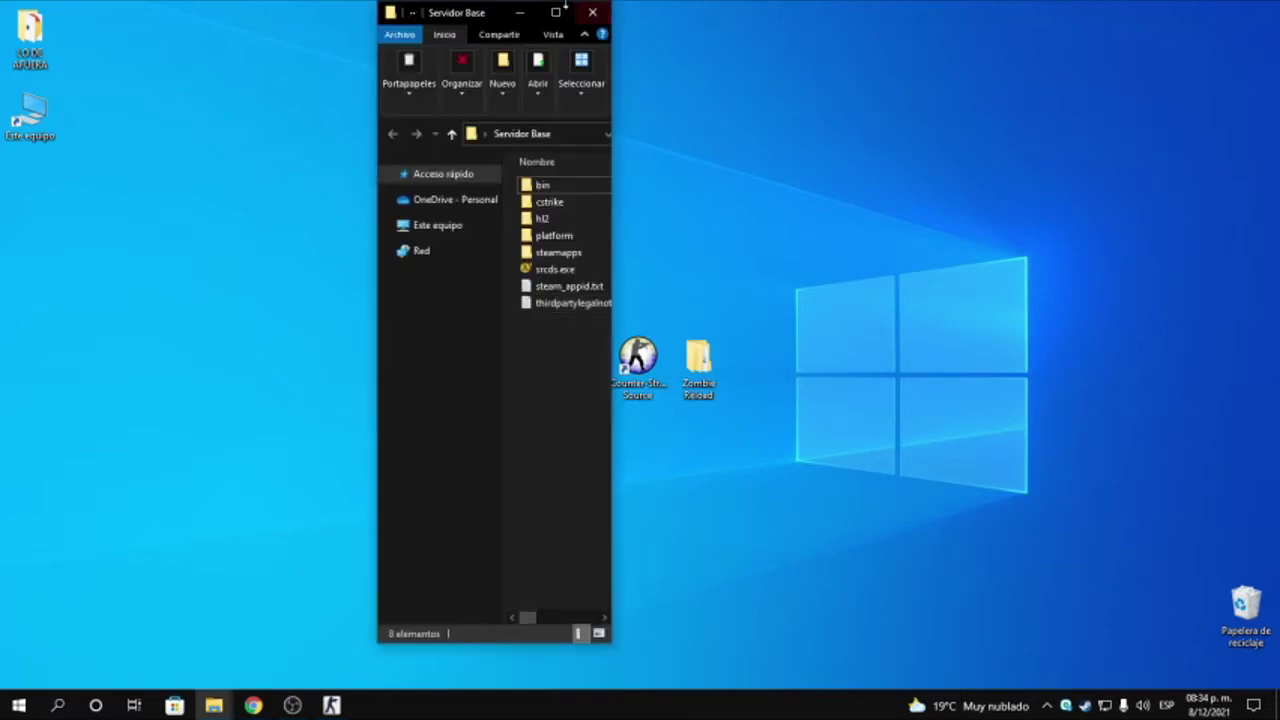
pyautogui.doubleClick(556, 12)
pyautogui.doubleClick(172, 196)
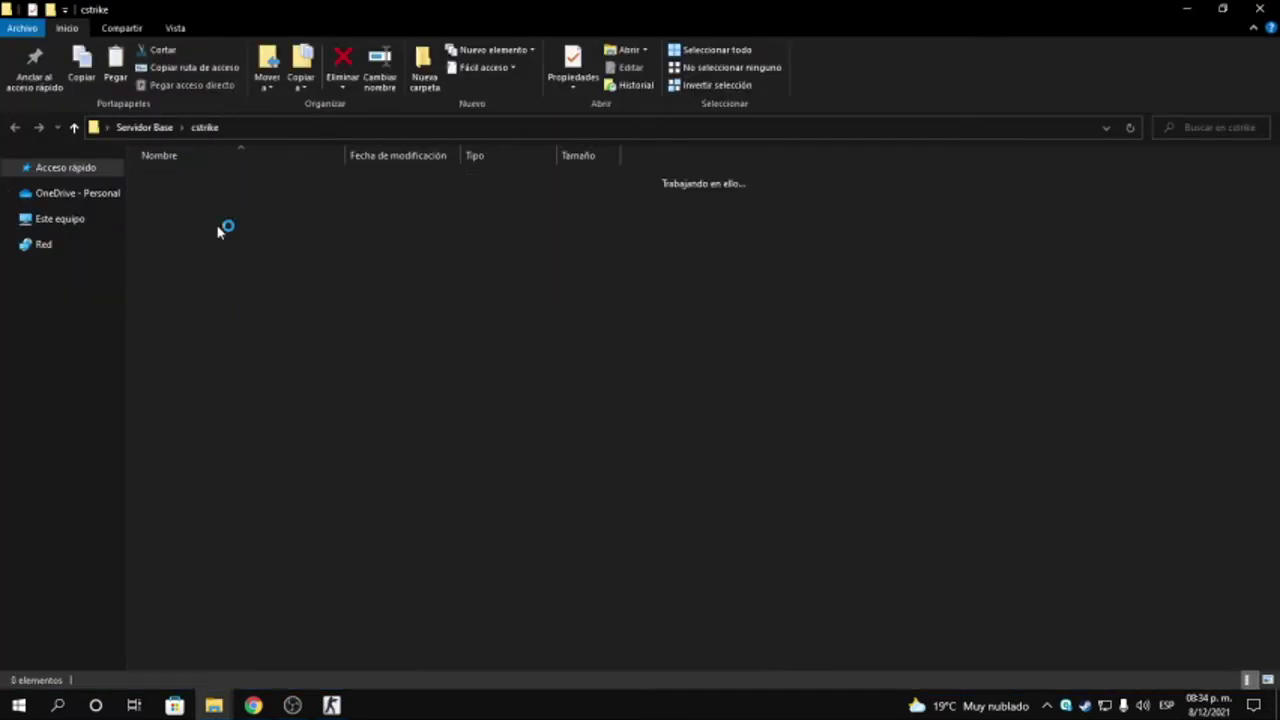
# Move the five selected folders from the Zombie Reload window into the server's cstrike folder, replacing the files in the destination
pyautogui.click(213, 705)
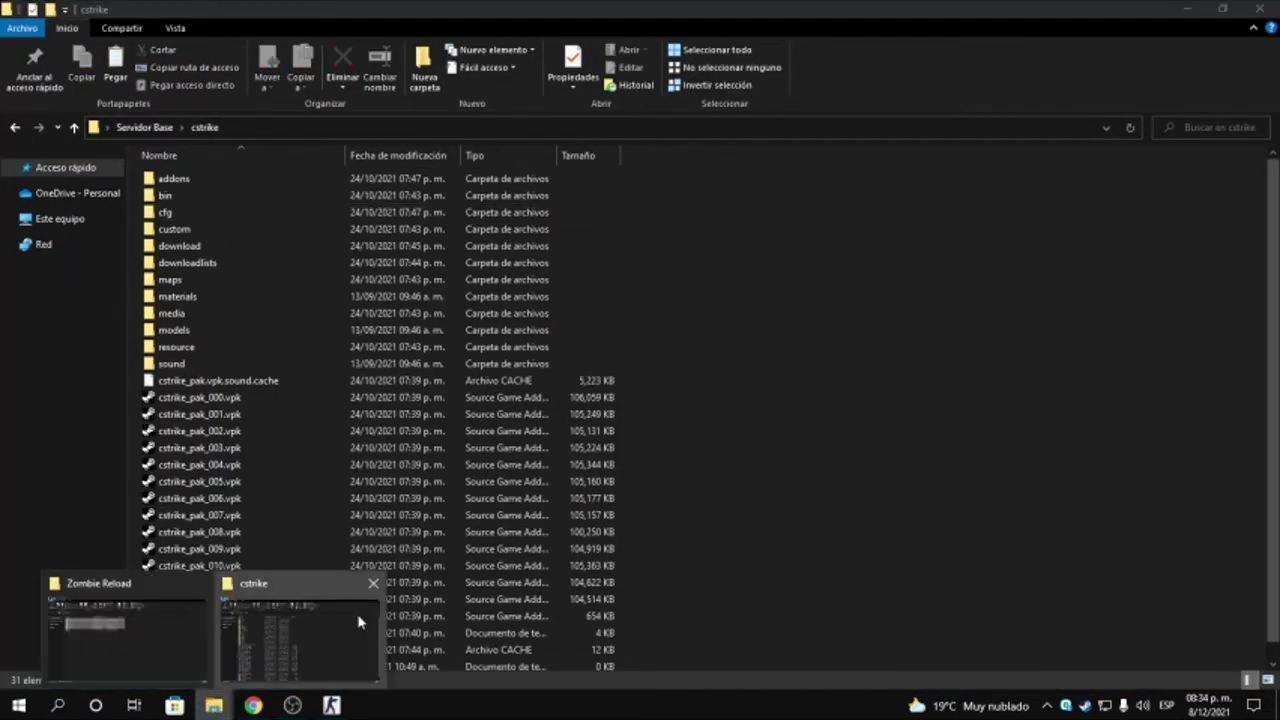
pyautogui.click(166, 618)
pyautogui.click(1222, 8)
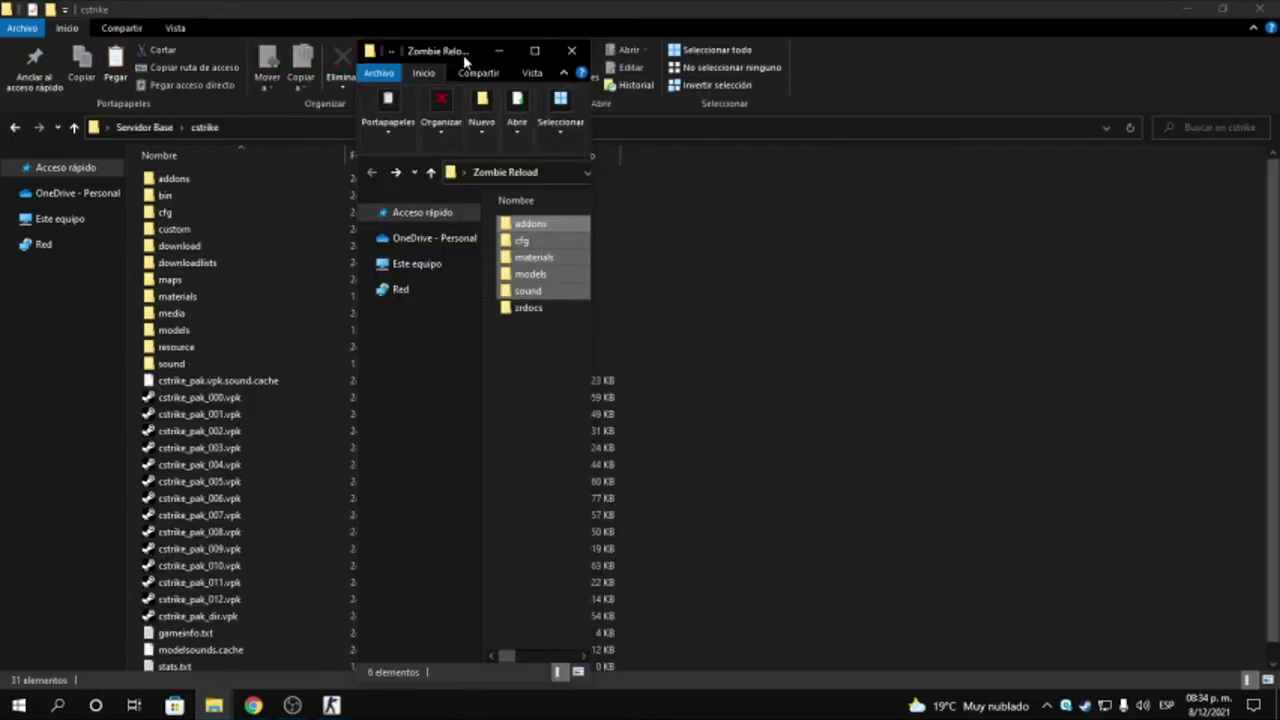
pyautogui.moveTo(460, 52); pyautogui.dragTo(660, 52)
pyautogui.moveTo(791, 219); pyautogui.dragTo(1141, 166)
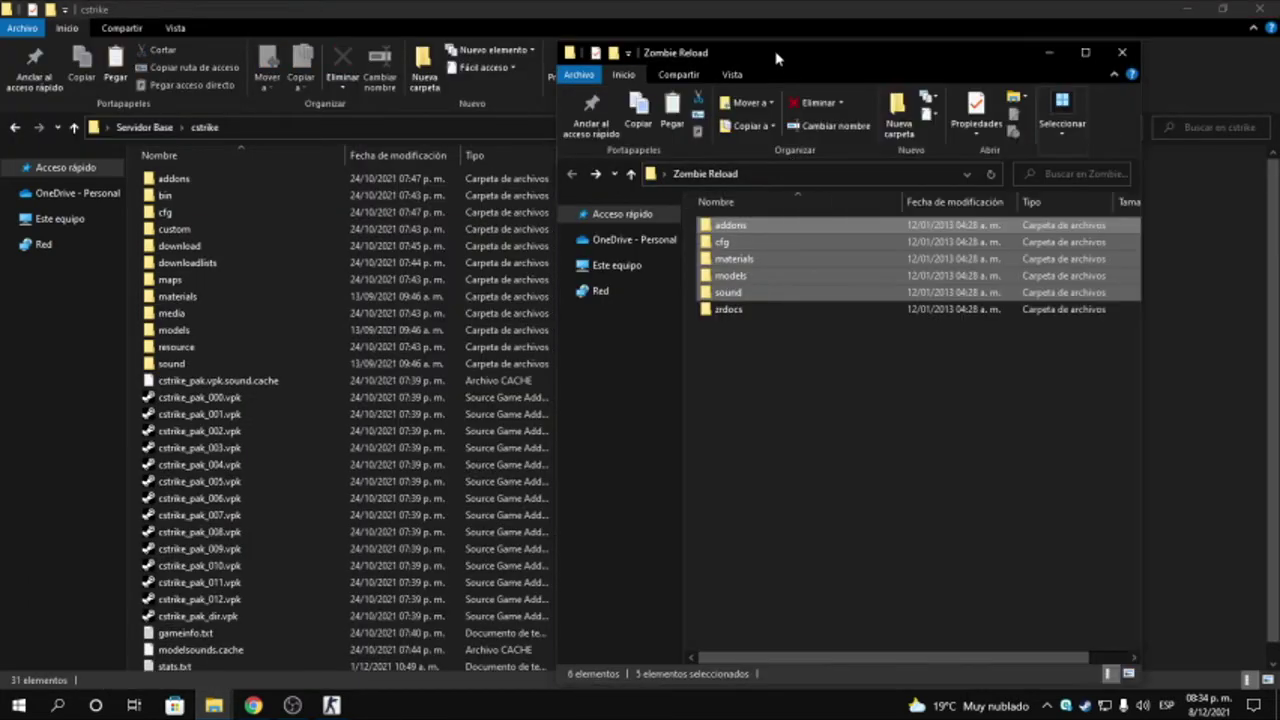
pyautogui.moveTo(777, 57); pyautogui.dragTo(928, 40)
pyautogui.moveTo(912, 208); pyautogui.dragTo(662, 532)
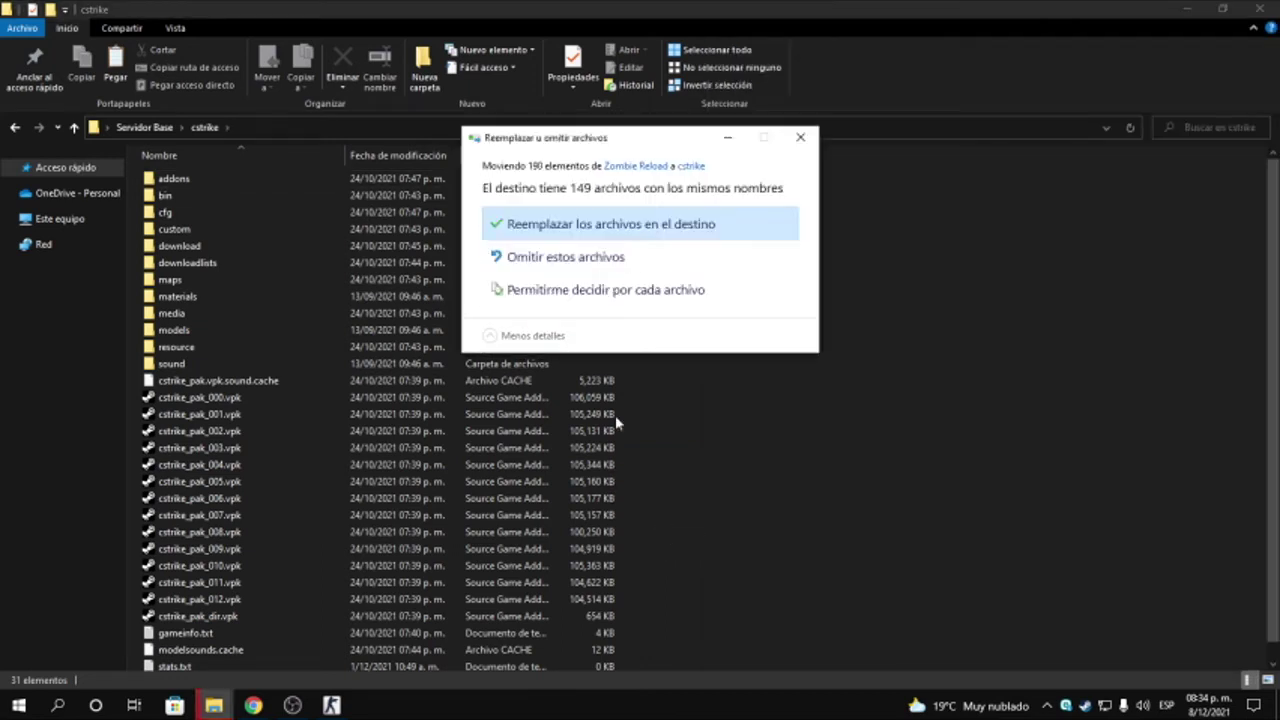
pyautogui.click(538, 226)
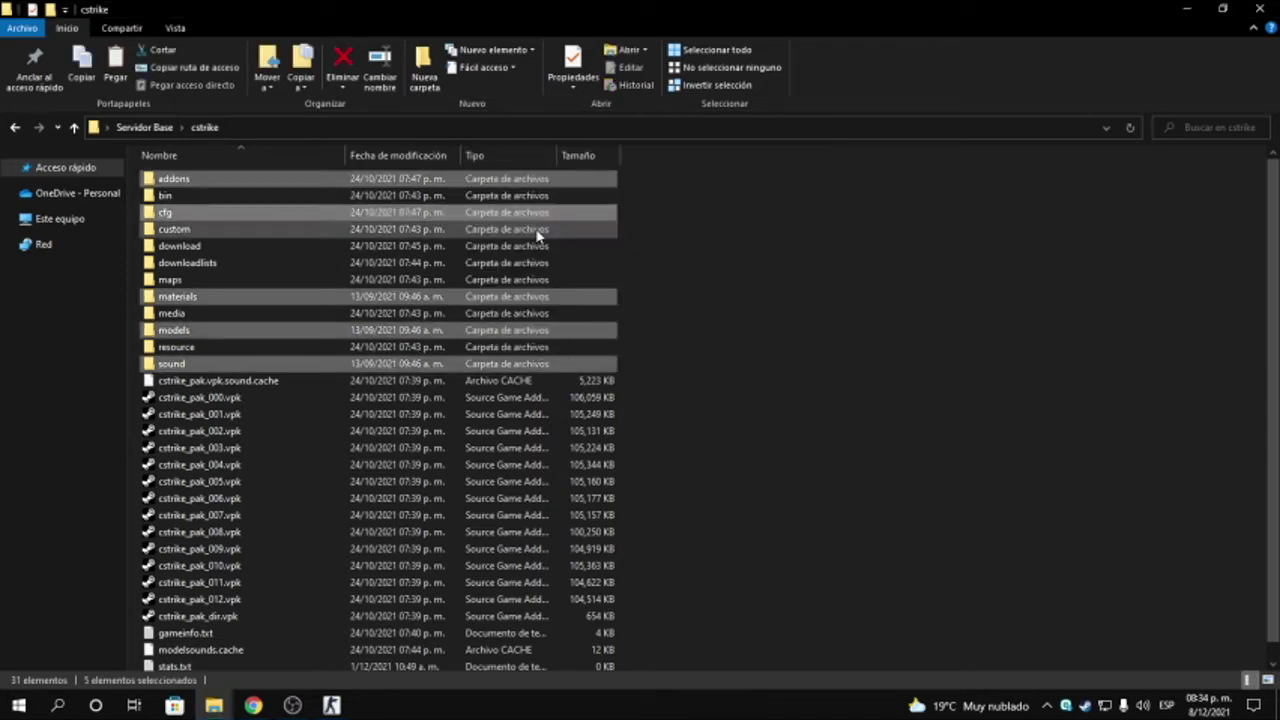
pyautogui.click(824, 338)
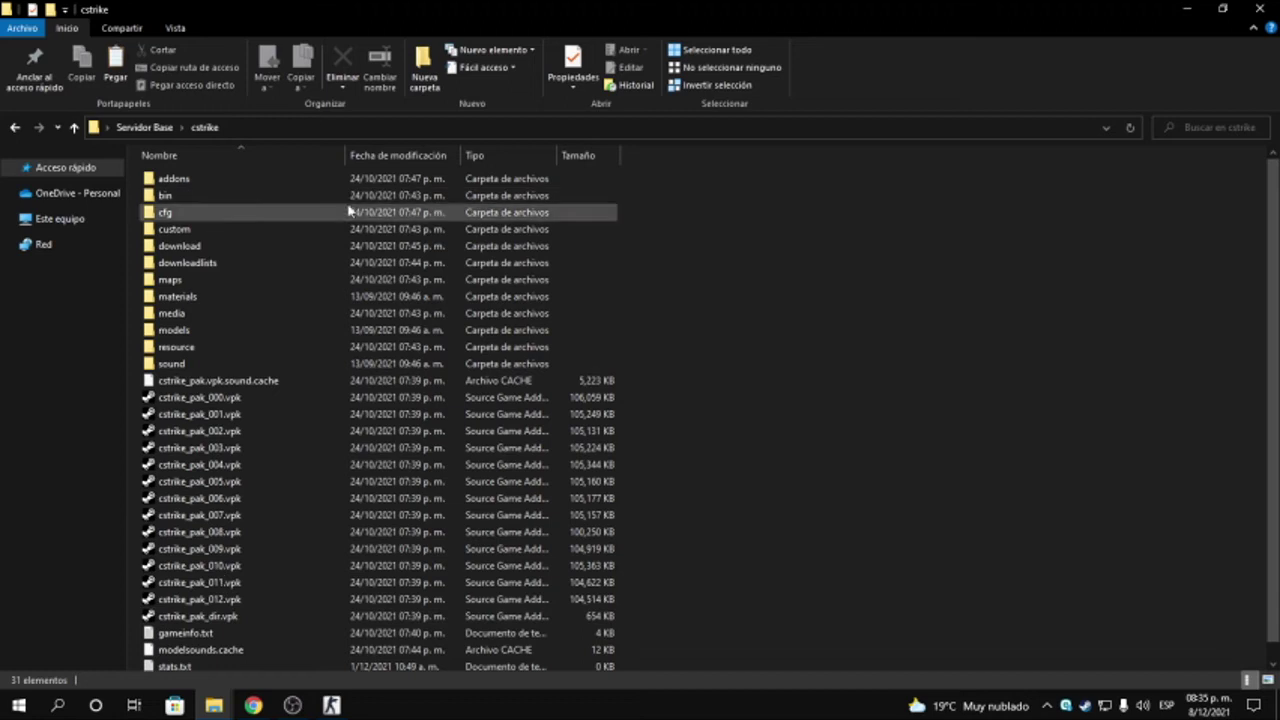
# Check the contents of the addons folder inside cstrike and return to the Servidor Base folder
pyautogui.doubleClick(192, 180)
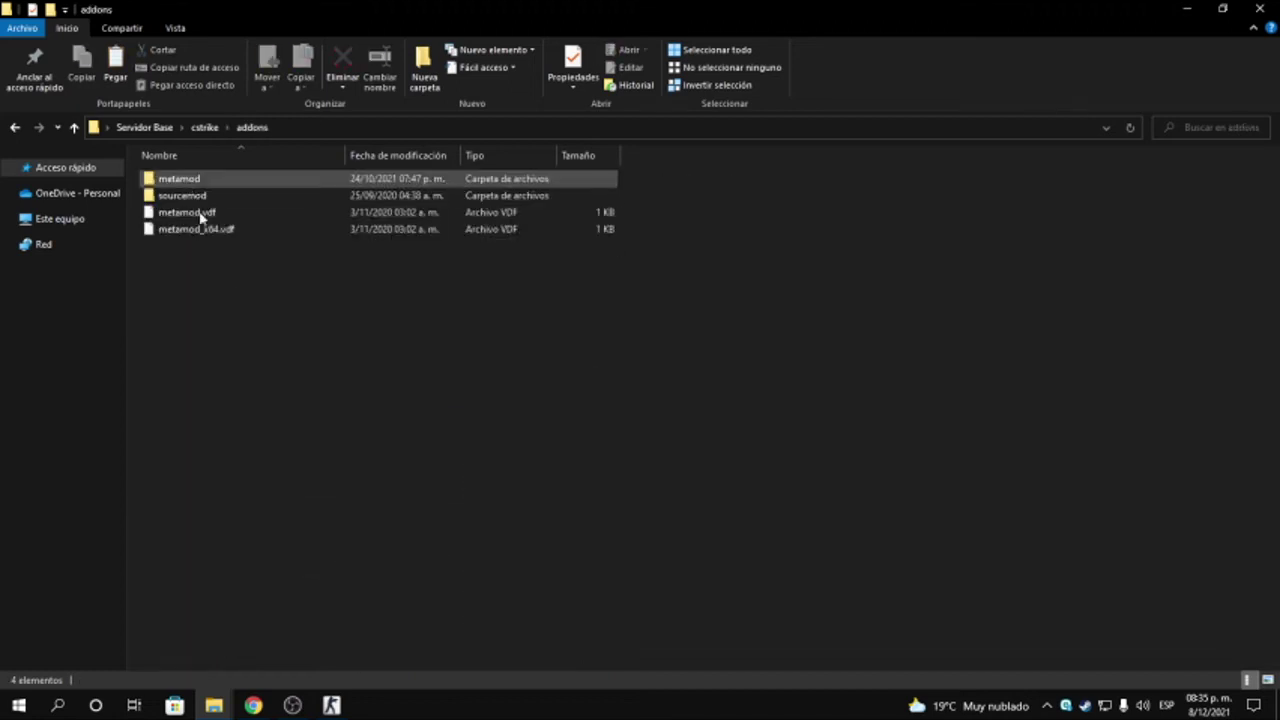
pyautogui.click(14, 127)
pyautogui.click(14, 127)
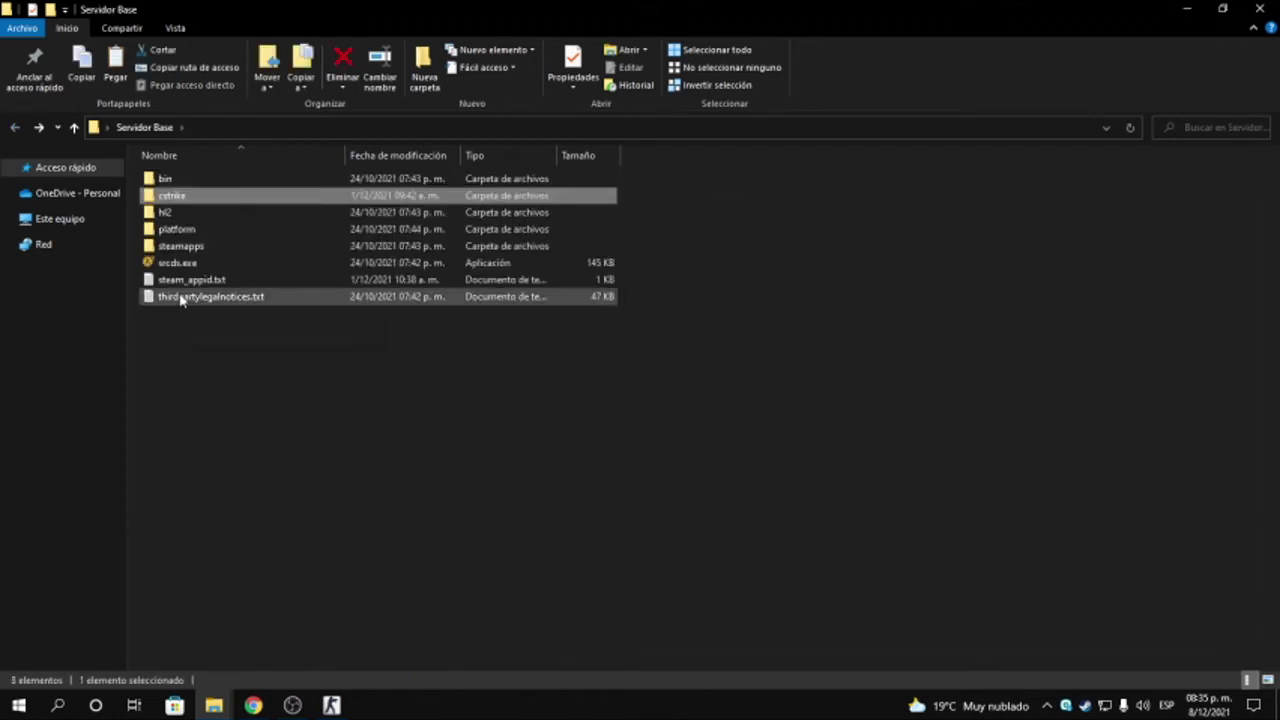
# Launch srcds.exe from Servidor Base, start the dedicated server with the preset settings, and minimize both folder windows
pyautogui.click(183, 265)
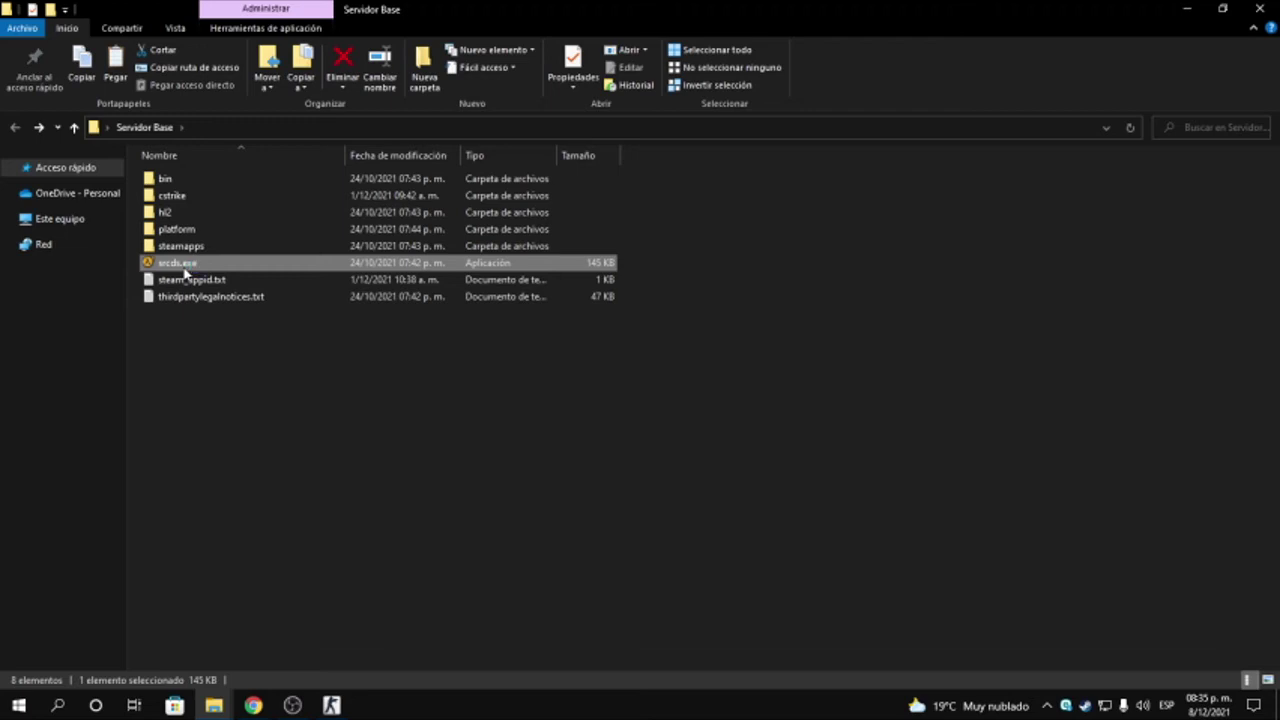
pyautogui.doubleClick(184, 265)
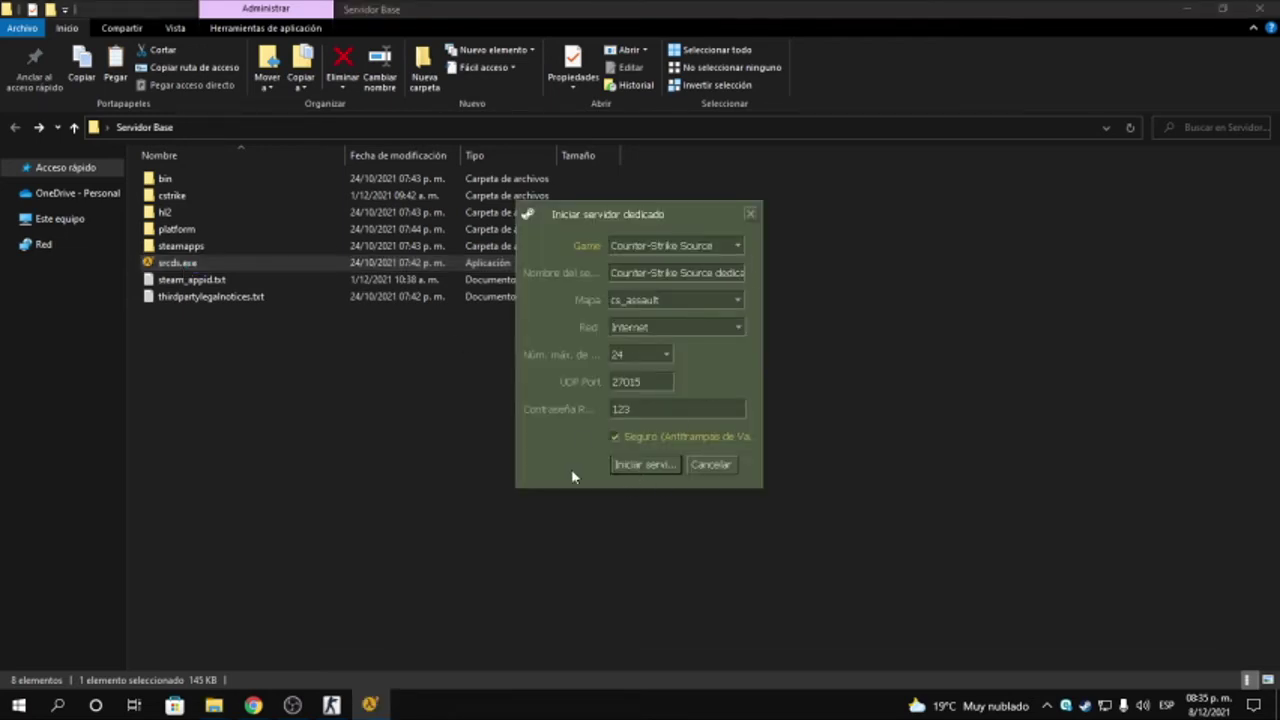
pyautogui.click(658, 472)
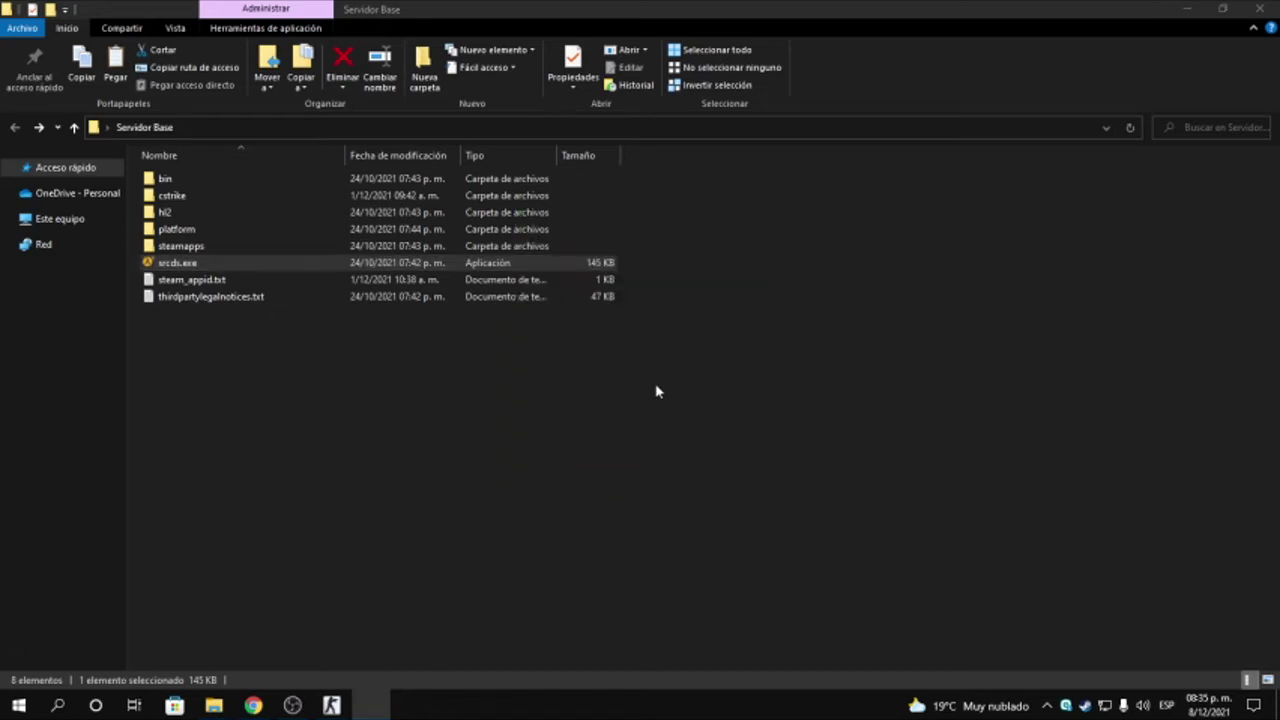
pyautogui.click(1187, 8)
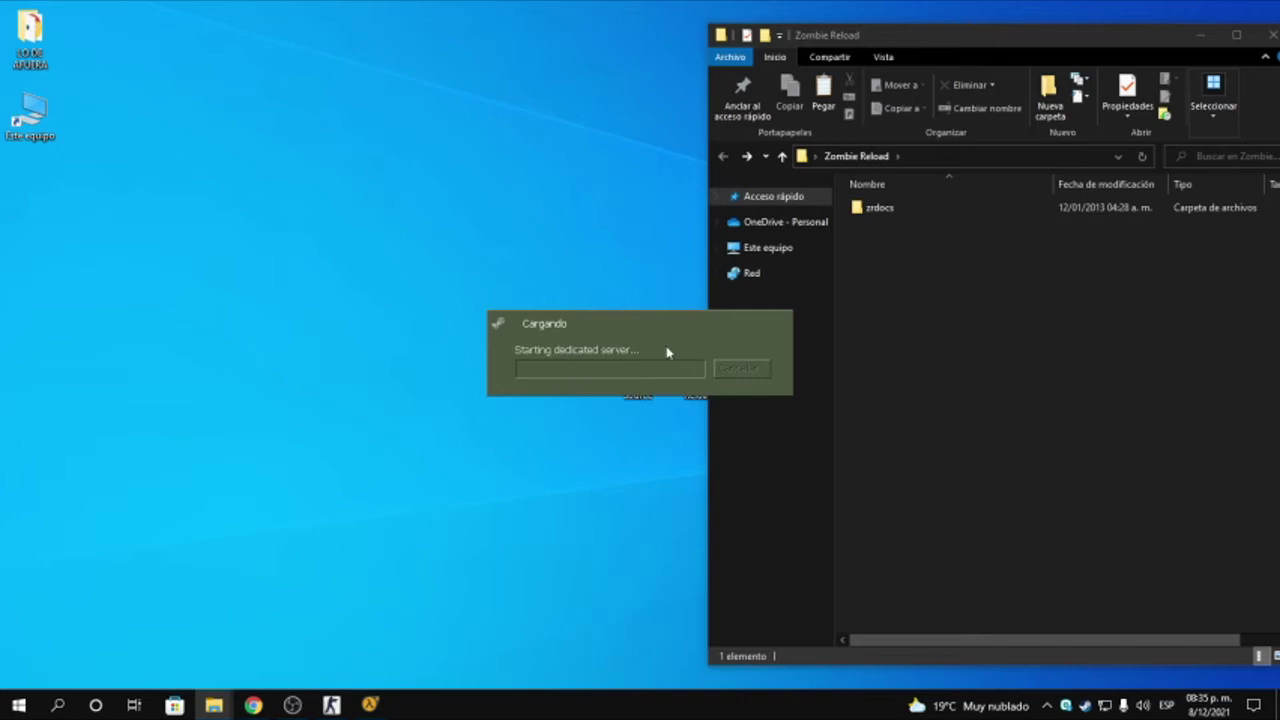
pyautogui.click(1201, 34)
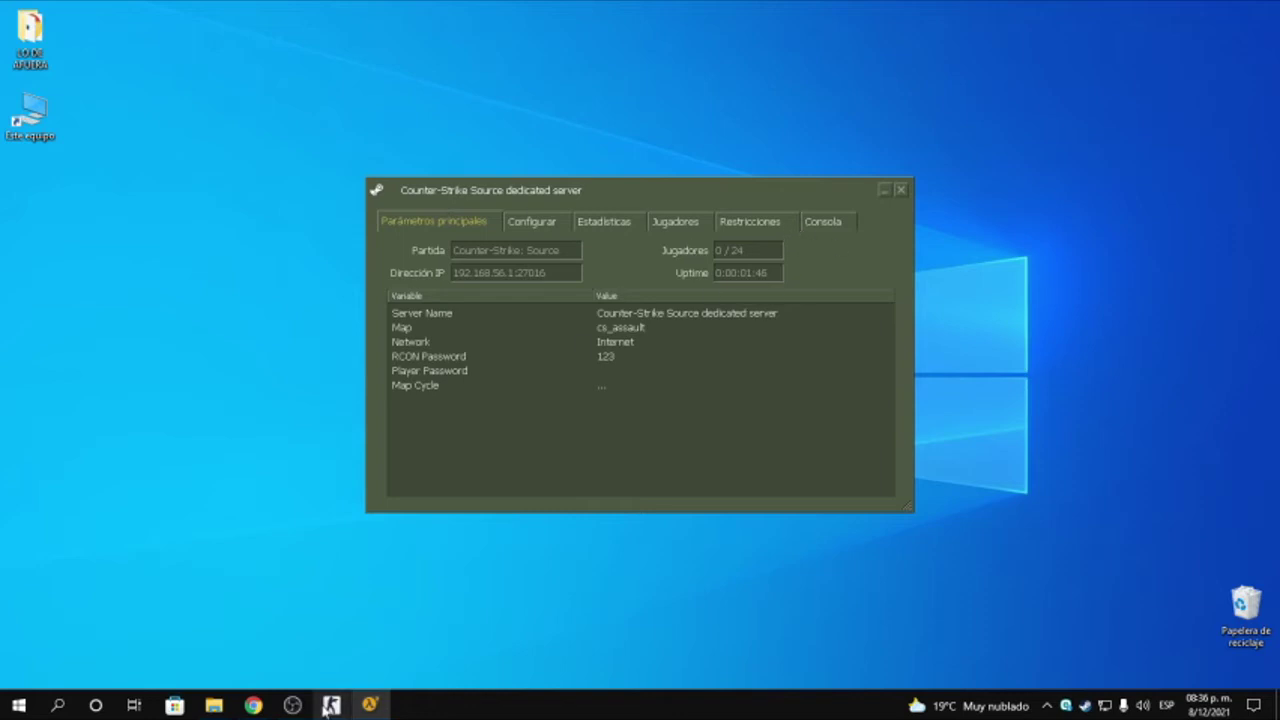
# Copy the dedicated server's IP address and join it from the Counter-Strike Source console with connect 192.168.56.1:27016
pyautogui.doubleClick(503, 273)
pyautogui.rightClick(504, 273)
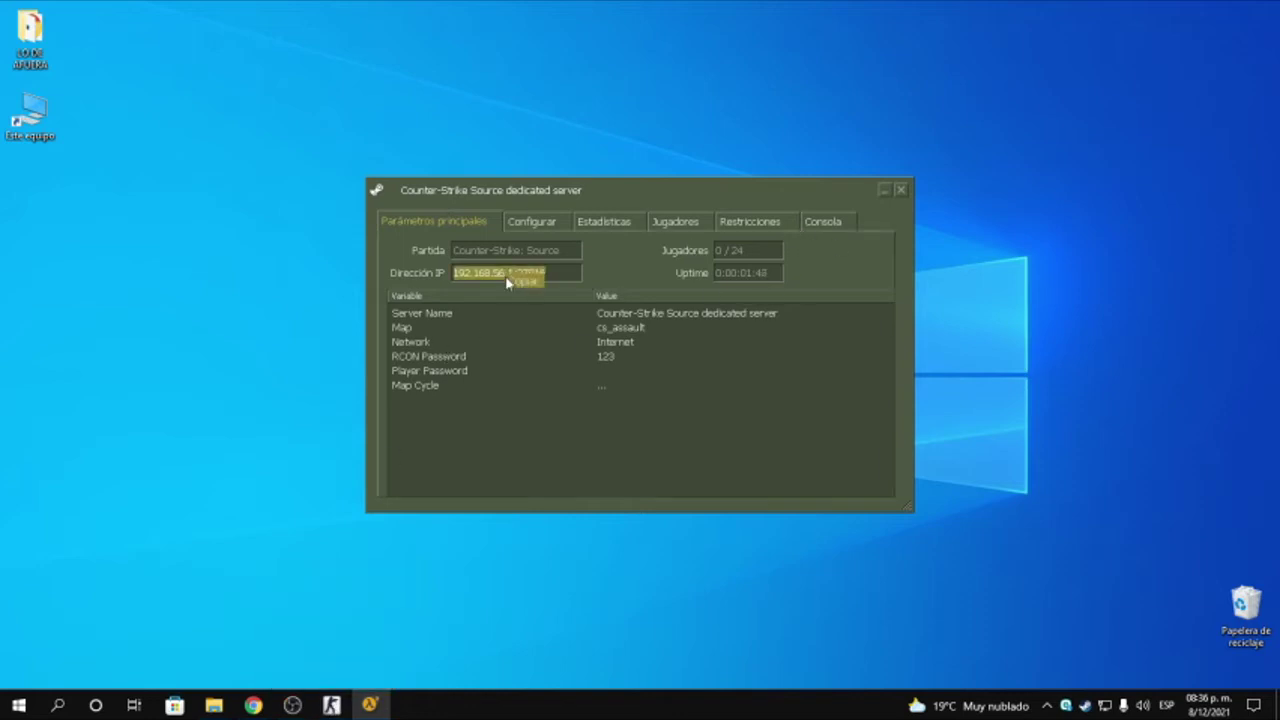
pyautogui.click(332, 704)
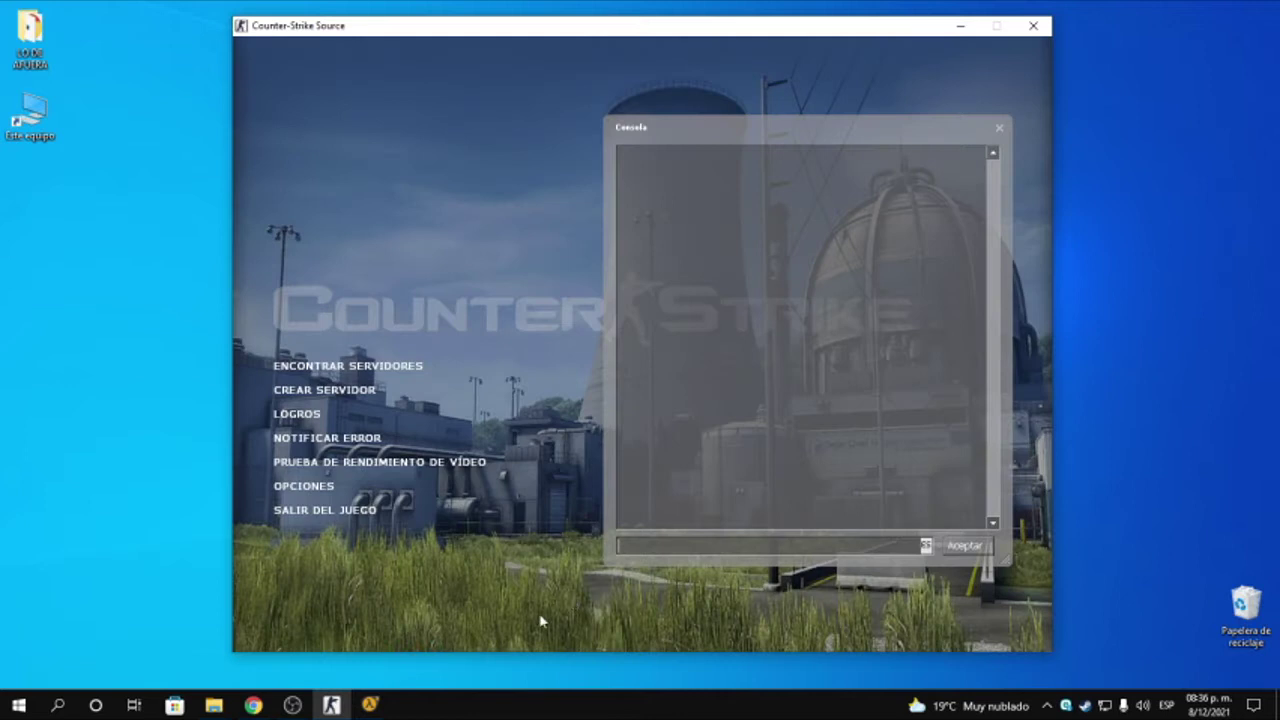
pyautogui.write('co')
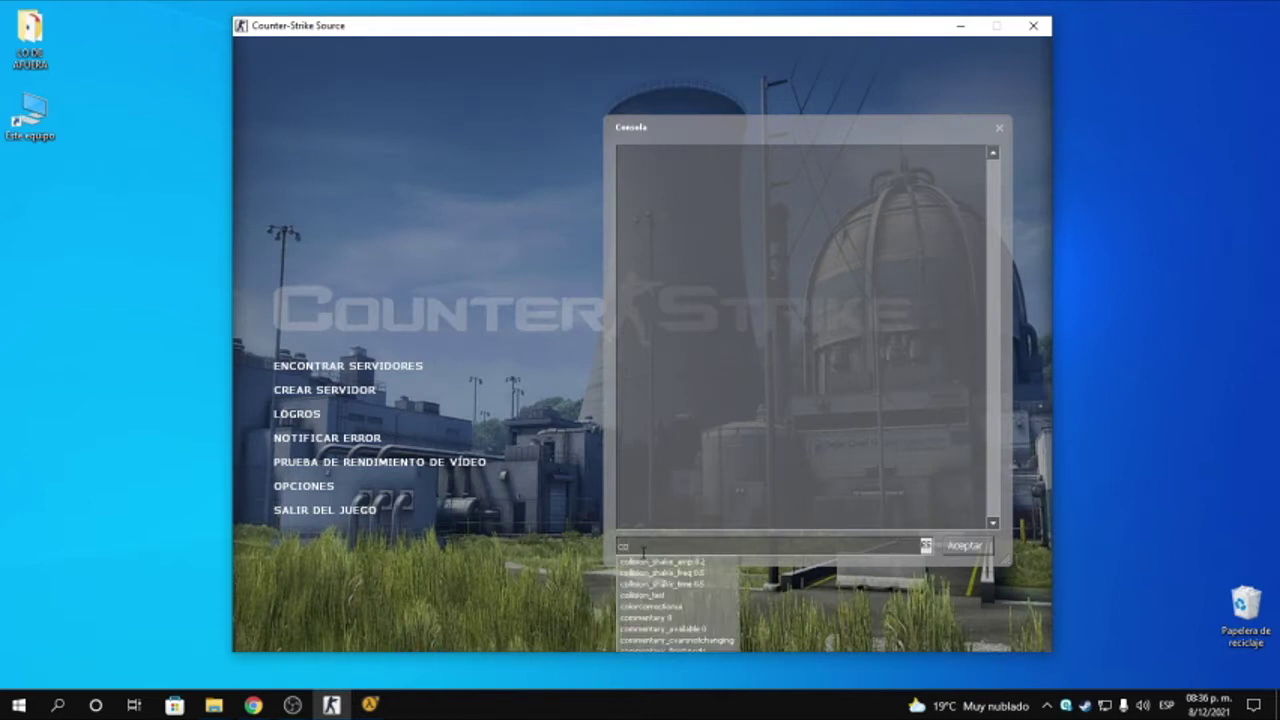
pyautogui.write('nnect')
pyautogui.hotkey('ctrl', 'v')
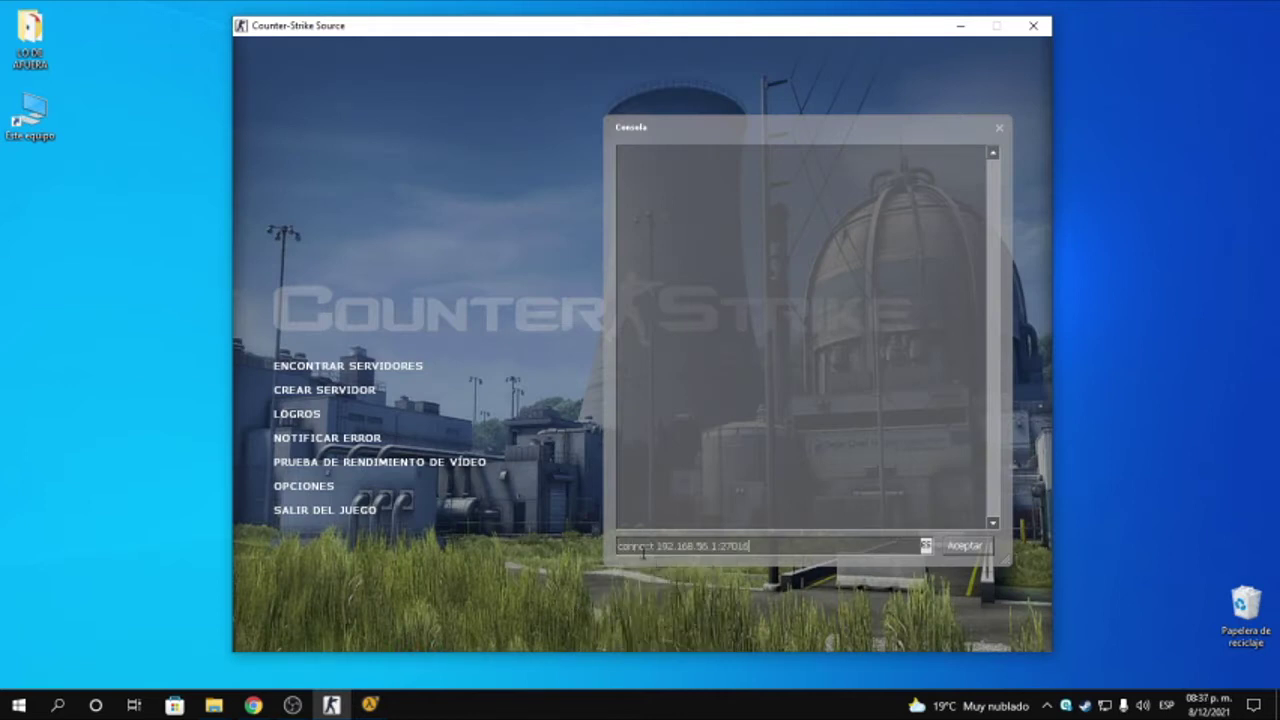
pyautogui.press('Return')
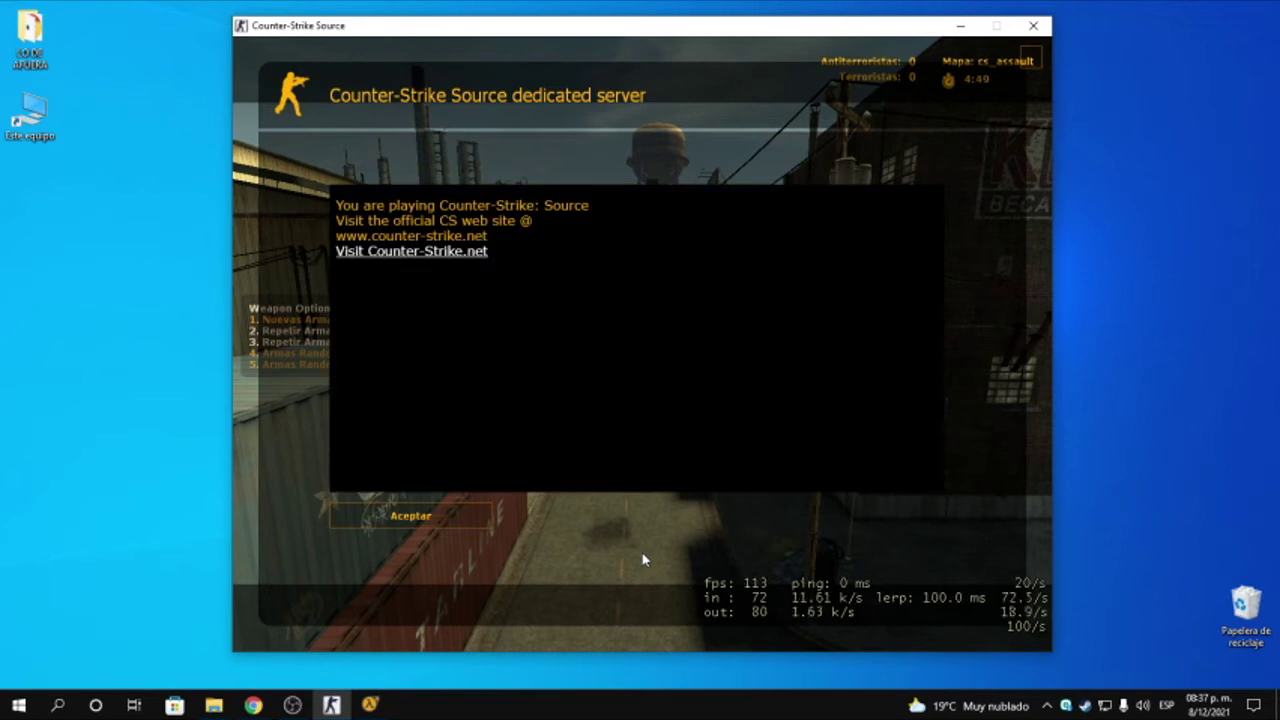
# Accept the server's welcome message, join the Terrorists and walk into the warehouse with the pistol in hand
pyautogui.press('Return')
pyautogui.press('1')
pyautogui.press('1')
pyautogui.press('w')
pyautogui.press('w')
pyautogui.press('F3')
pyautogui.press('w')
pyautogui.press('2')
# Buy an HE grenade from the equipment category and try to buy the flashbang and smoke grenades
pyautogui.press('b')
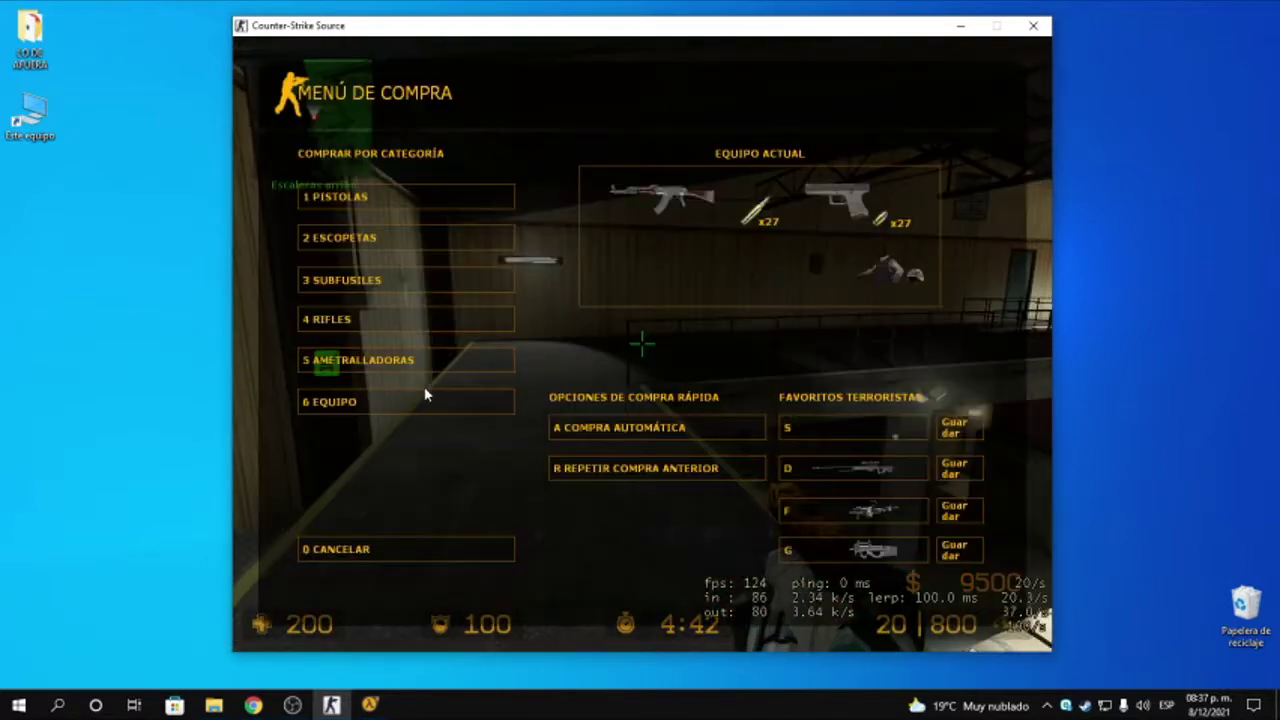
pyautogui.click(424, 400)
pyautogui.click(400, 319)
pyautogui.click(400, 401)
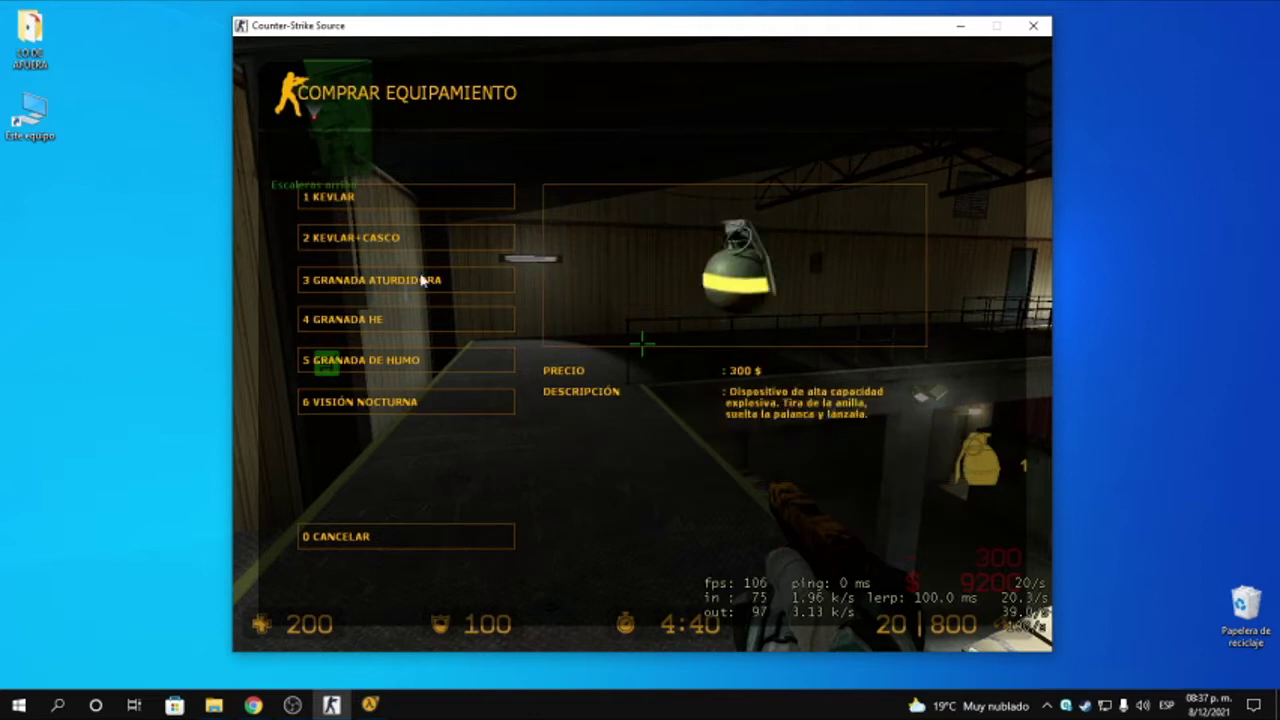
pyautogui.click(425, 280)
pyautogui.click(500, 402)
pyautogui.click(449, 358)
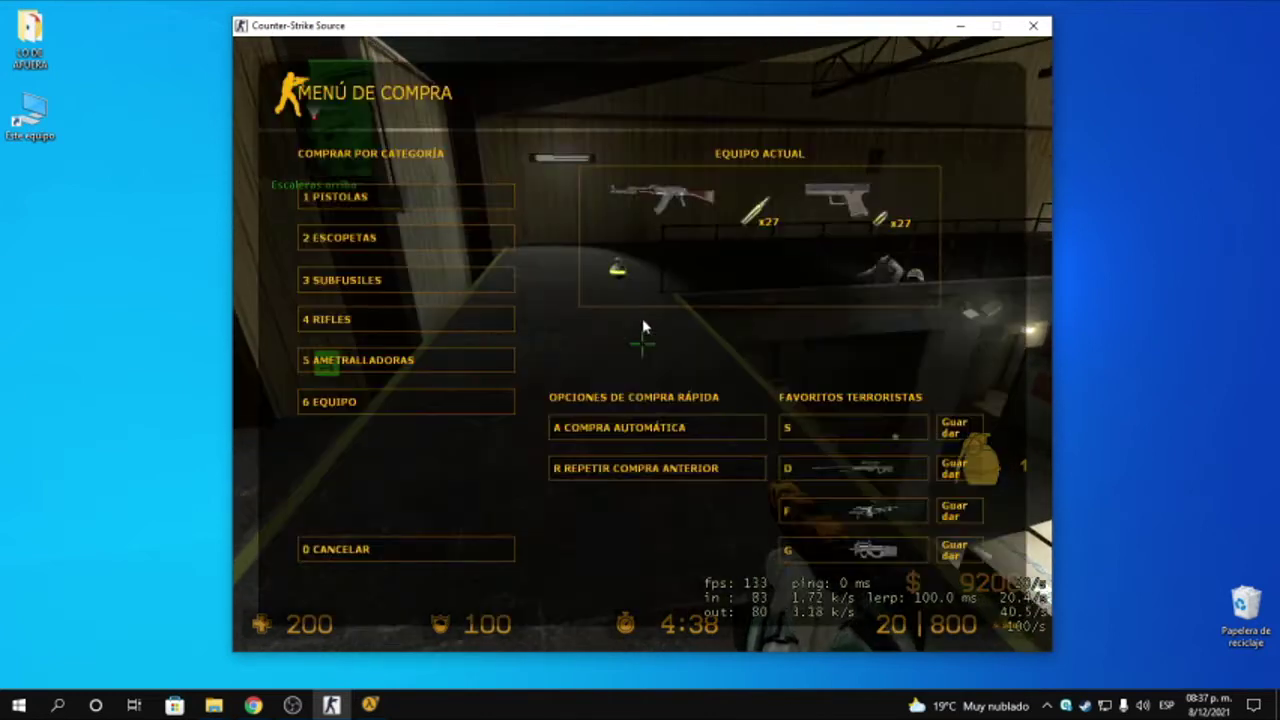
pyautogui.click(410, 401)
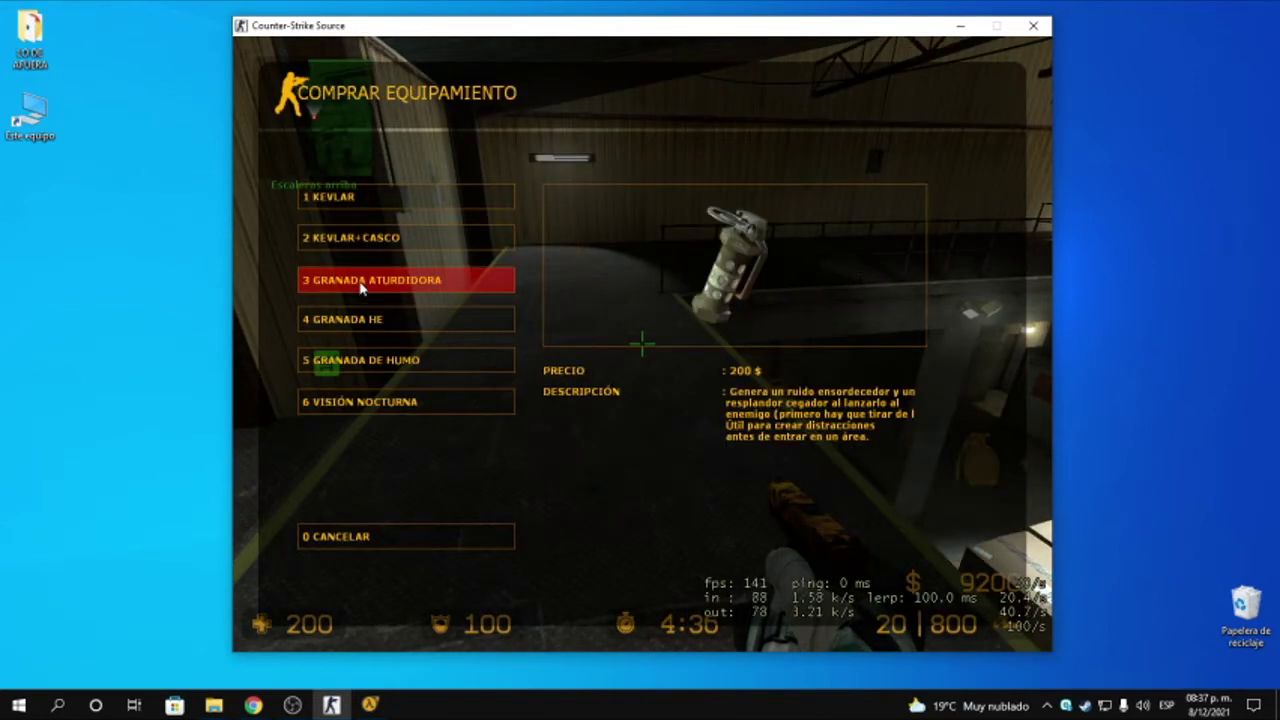
pyautogui.click(362, 283)
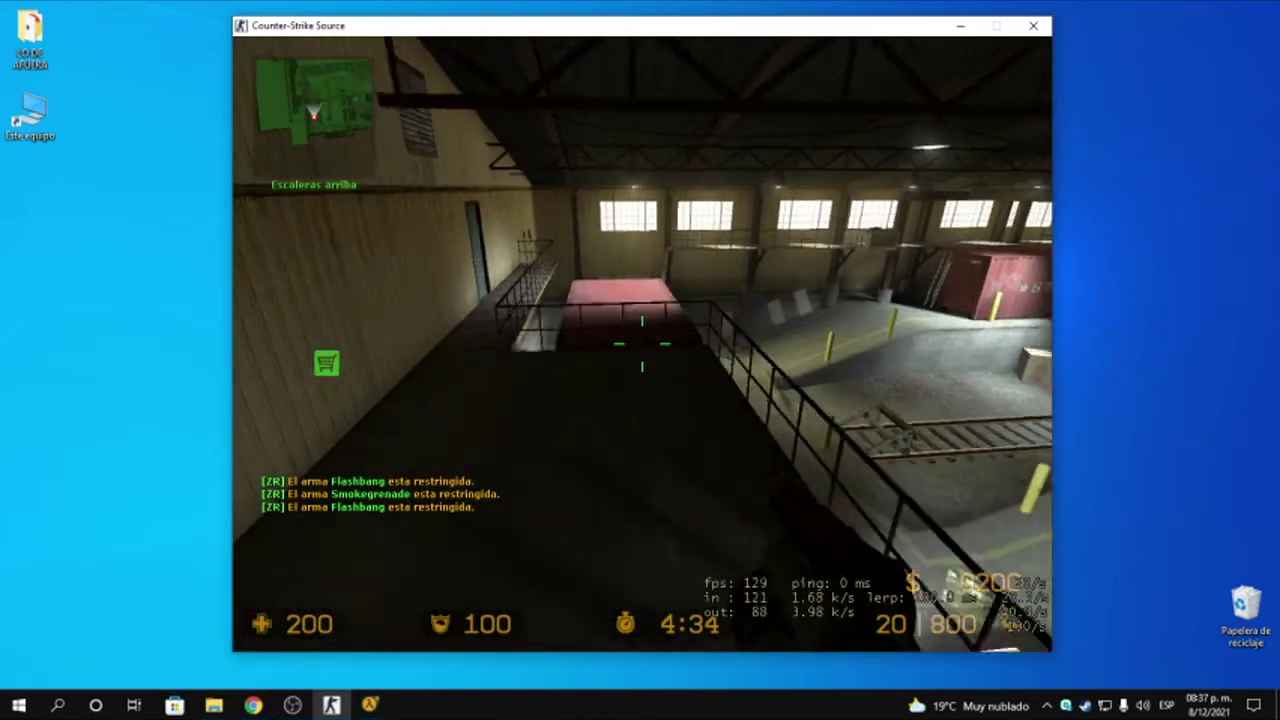
# Walk around the upper level of cs_assault, switching weapons and checking the scoreboard while waiting for the infection
pyautogui.press('w')
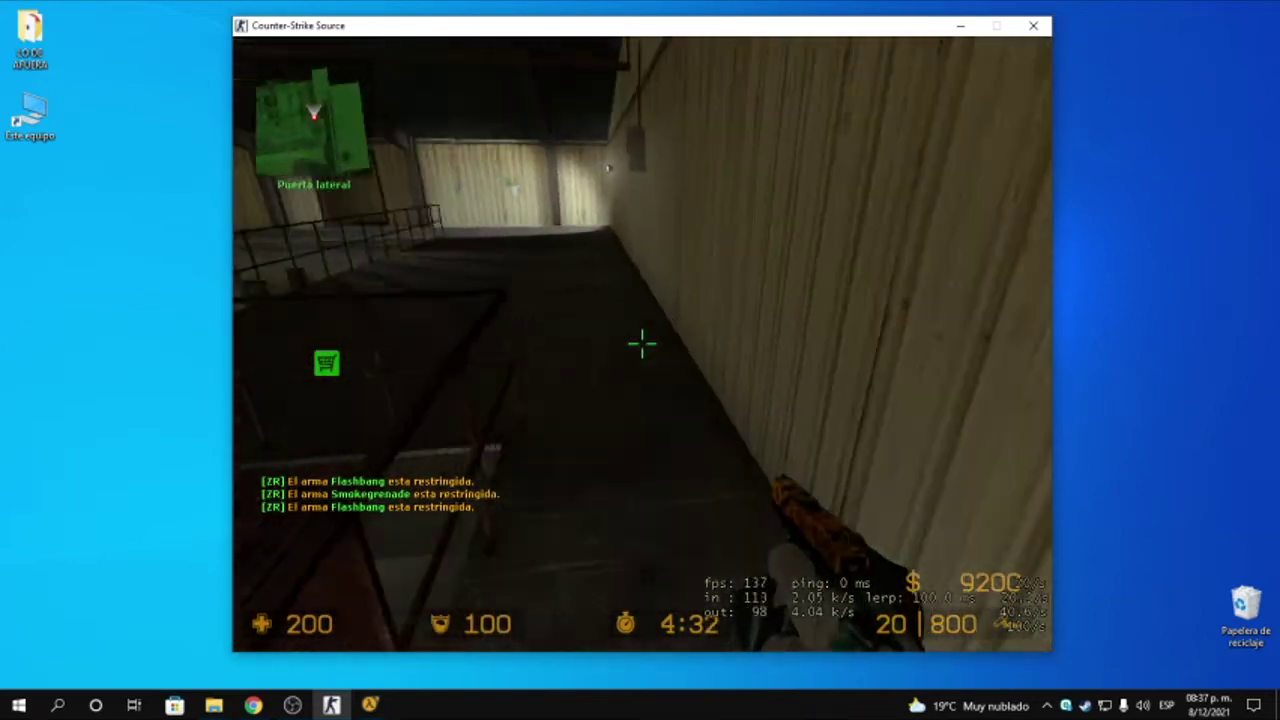
pyautogui.press('w')
pyautogui.press('q')
pyautogui.press('q')
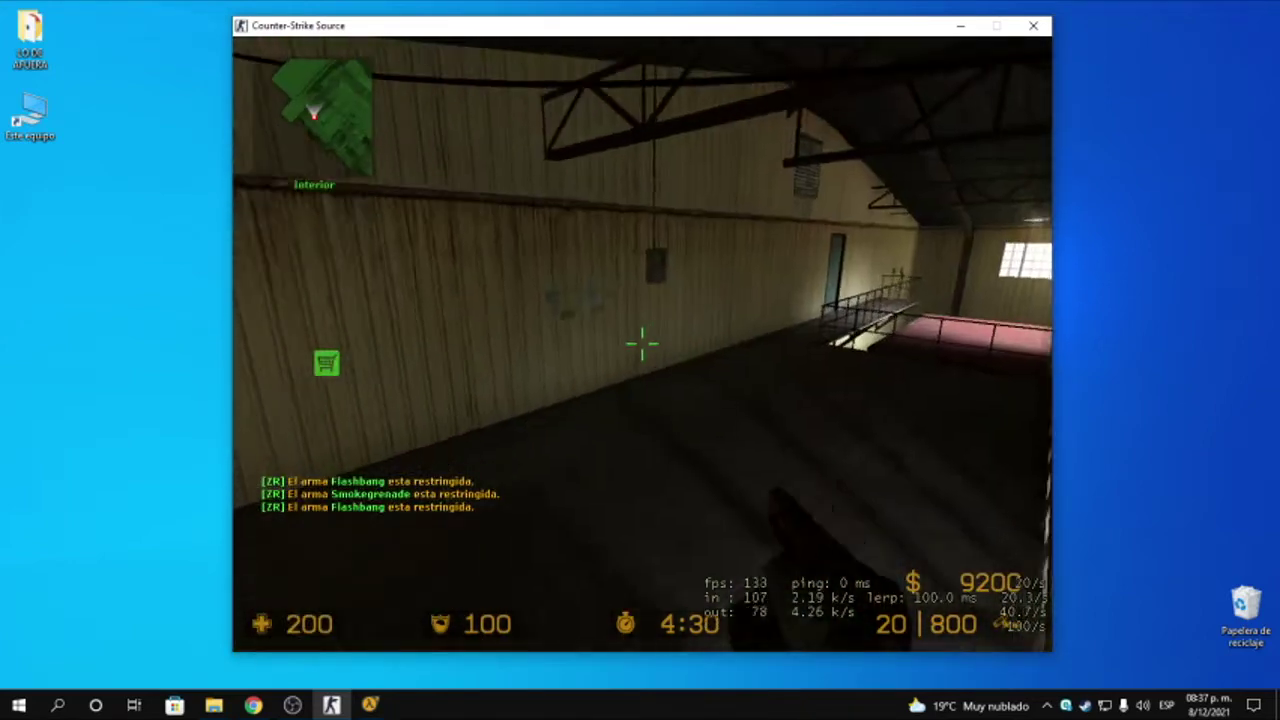
pyautogui.press('1')
pyautogui.press('Tab')
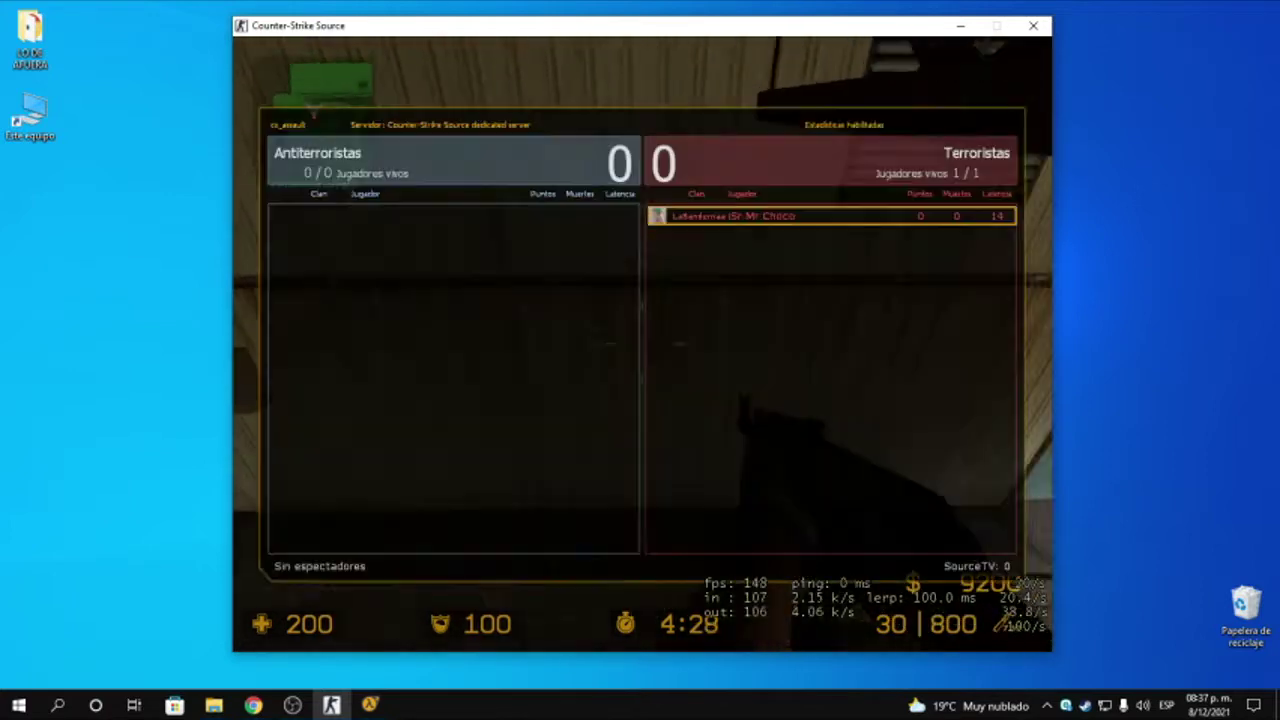
pyautogui.press('q')
pyautogui.press('w')
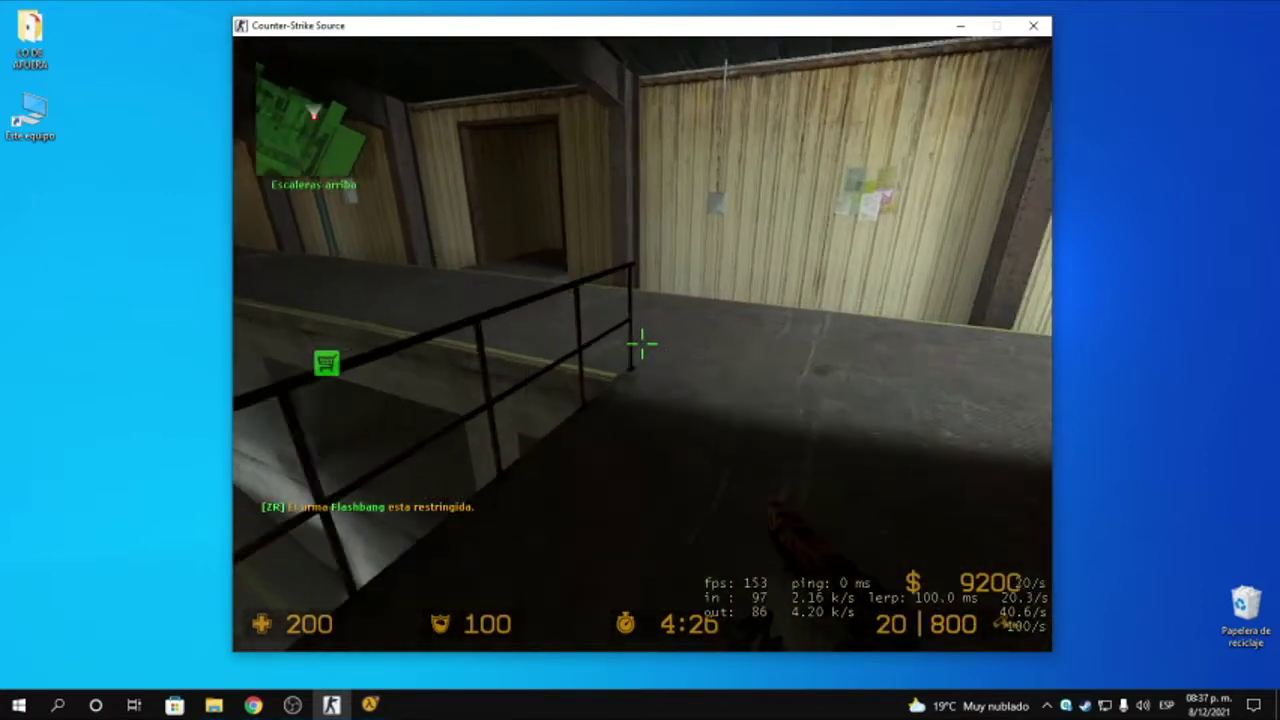
pyautogui.press('w')
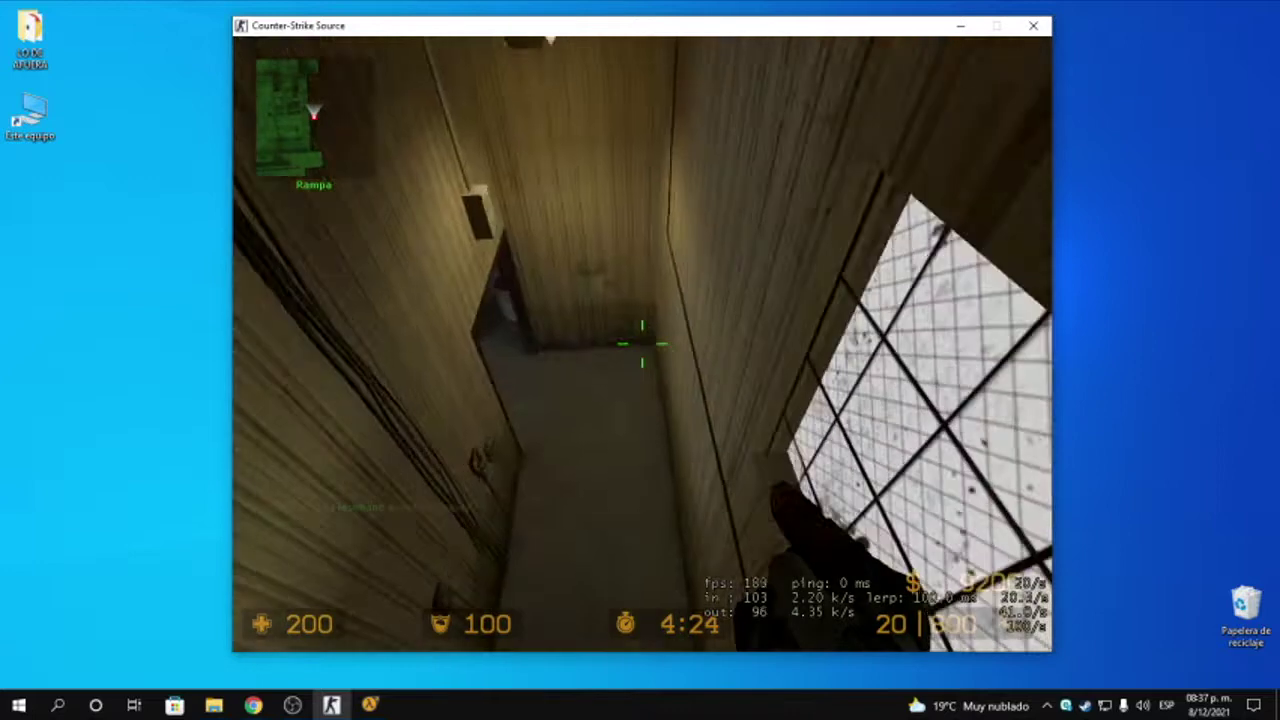
pyautogui.press('1')
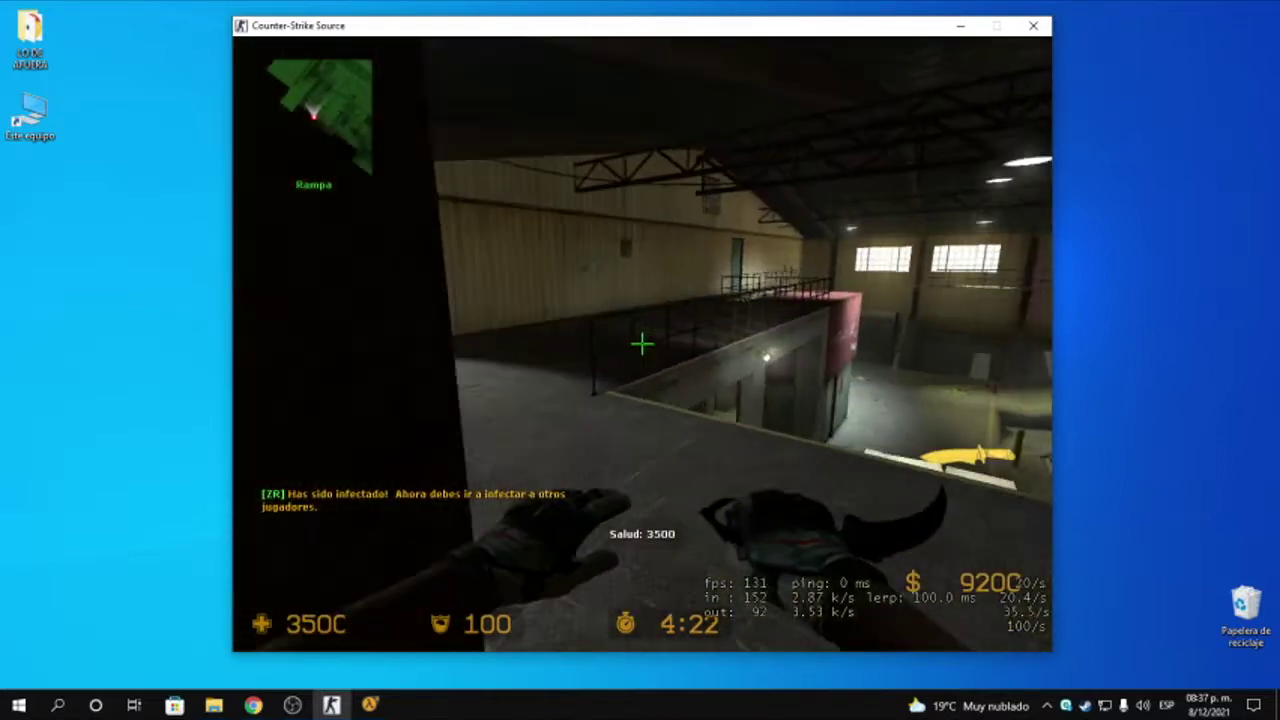
# Test the infected character by running, jumping and swinging the knife around the warehouse's upper walkways
pyautogui.press('w')
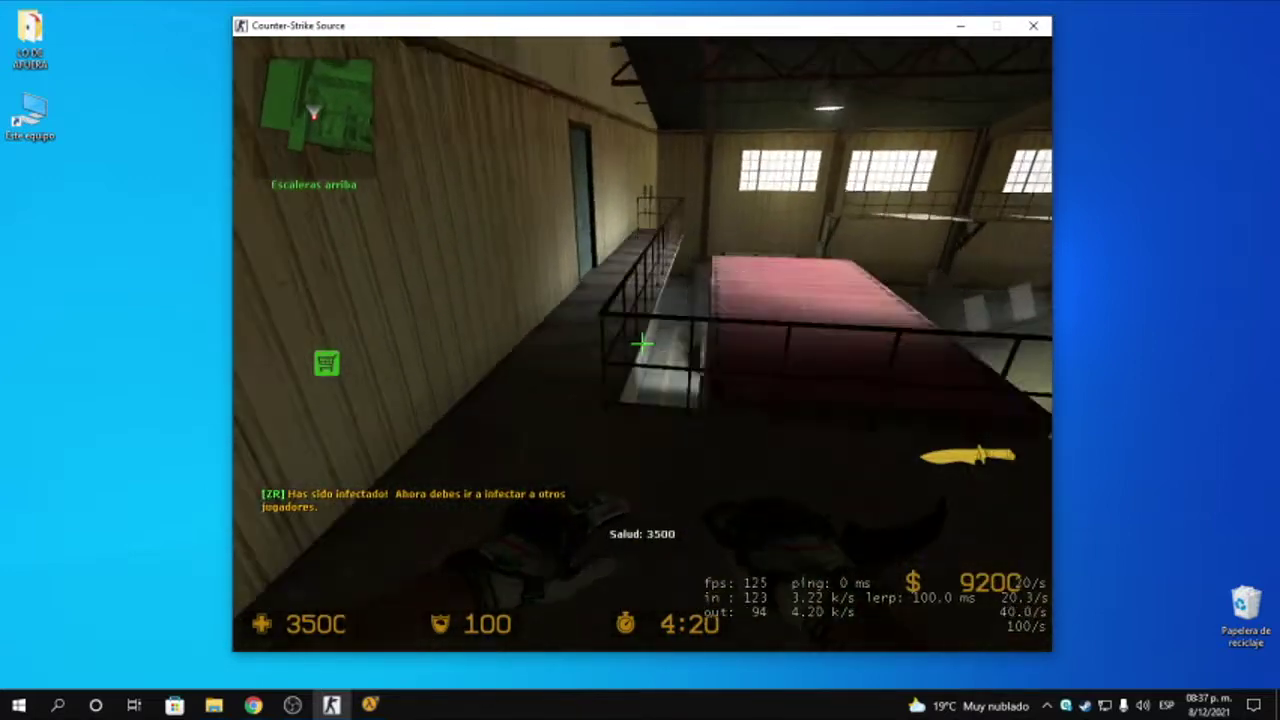
pyautogui.press('space')
pyautogui.press('w')
pyautogui.press('space')
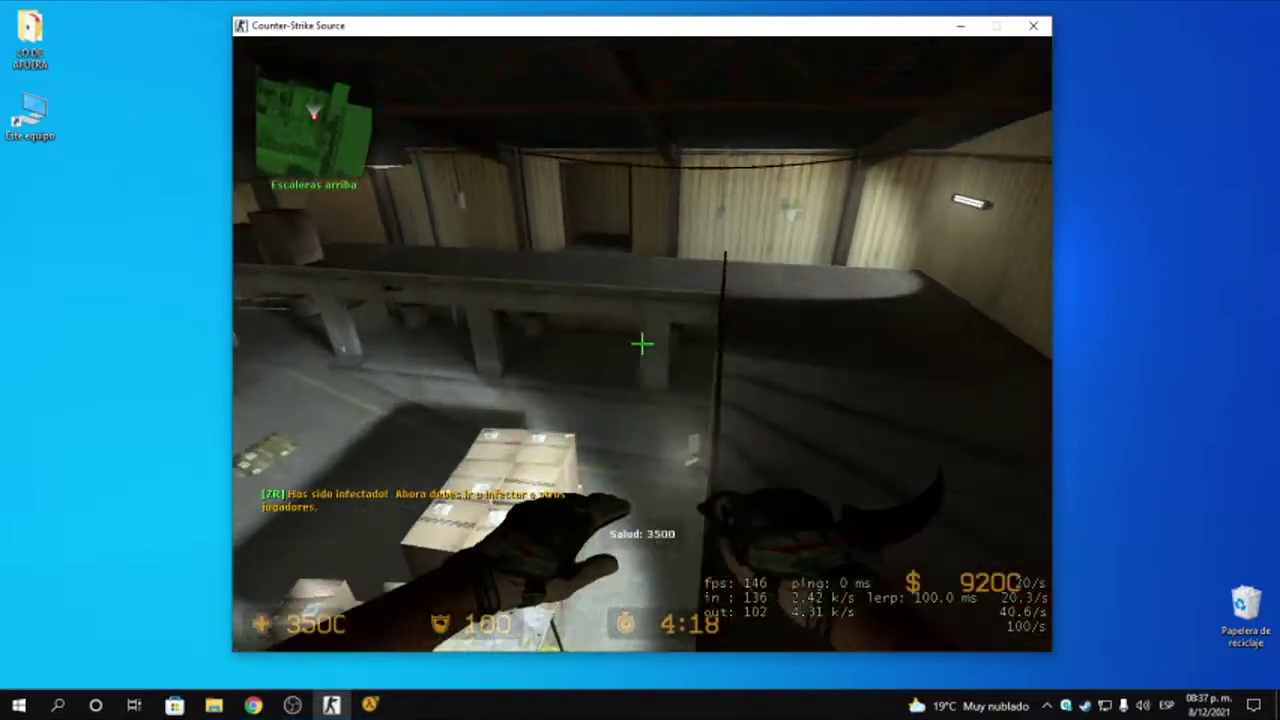
pyautogui.press('w')
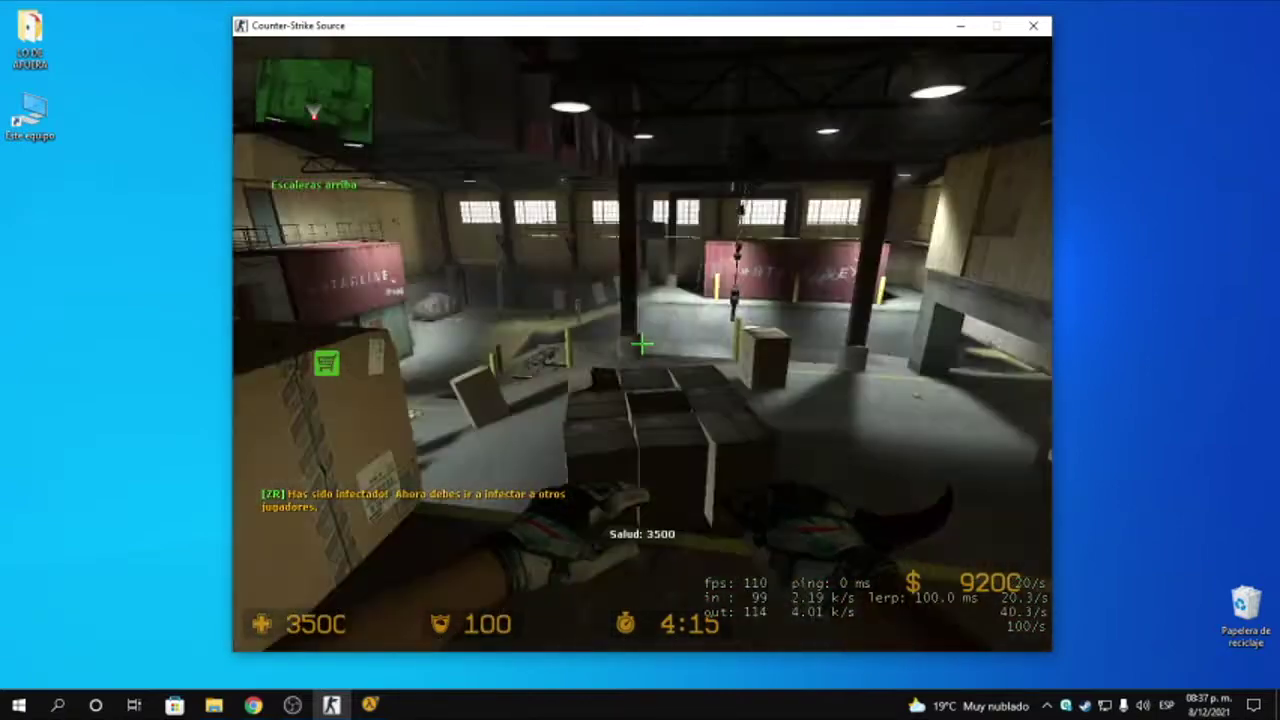
pyautogui.click(642, 343)
pyautogui.press('w')
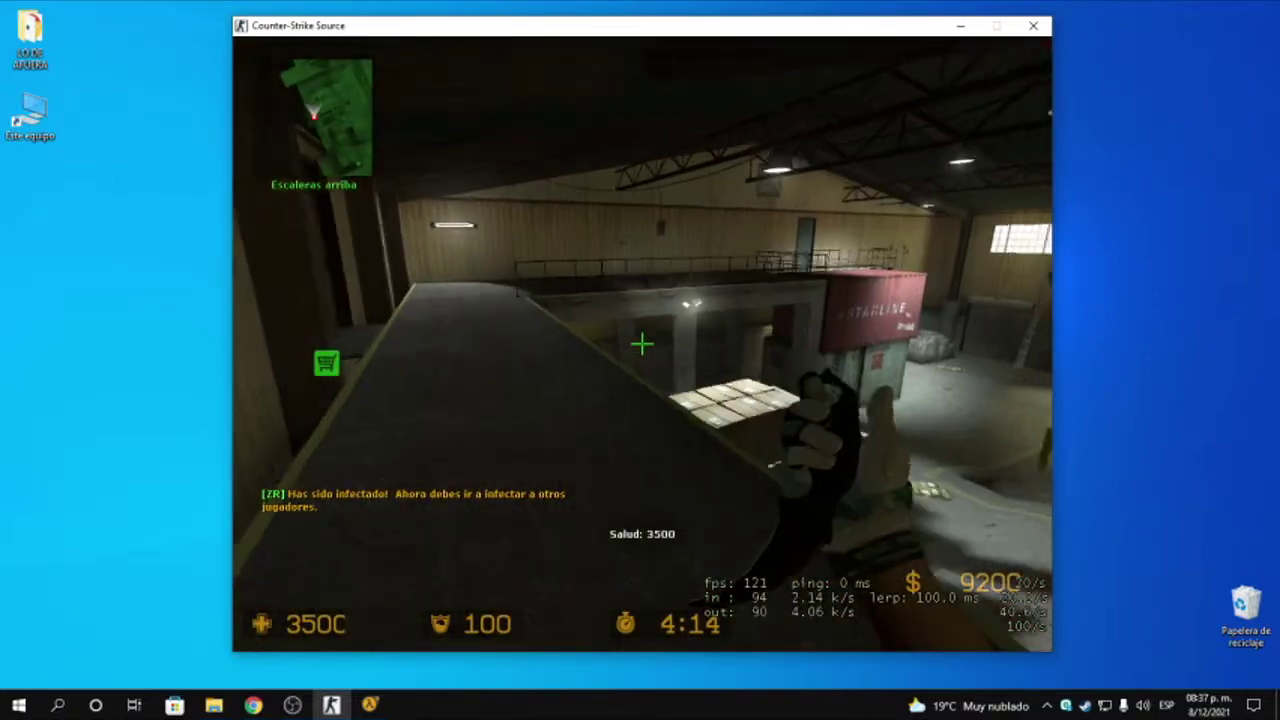
pyautogui.press('w')
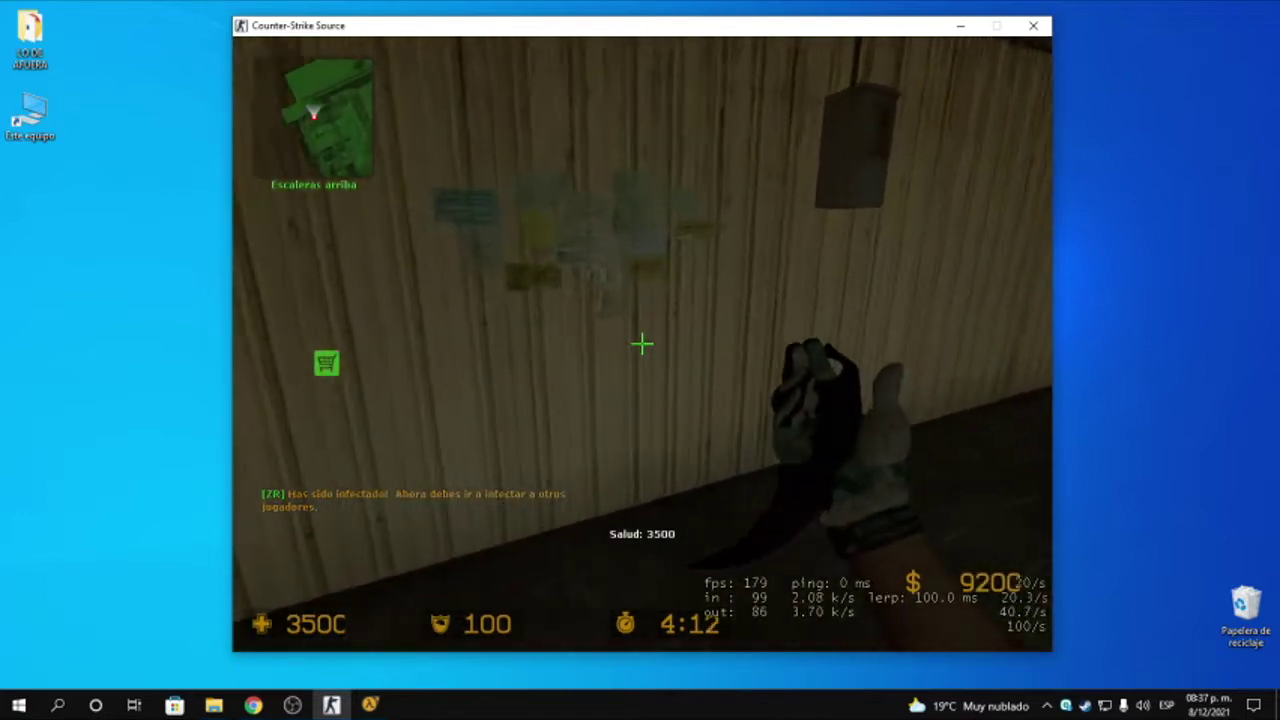
pyautogui.click(642, 343)
pyautogui.press('w')
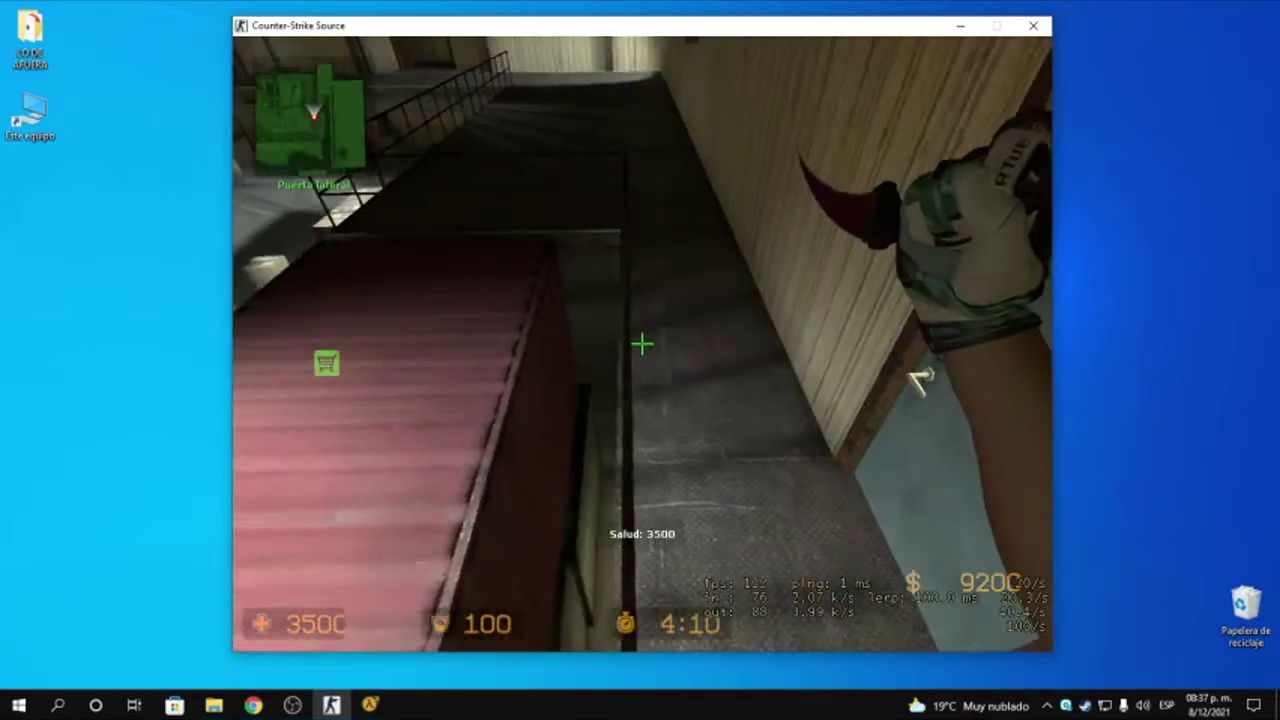
pyautogui.press('w')
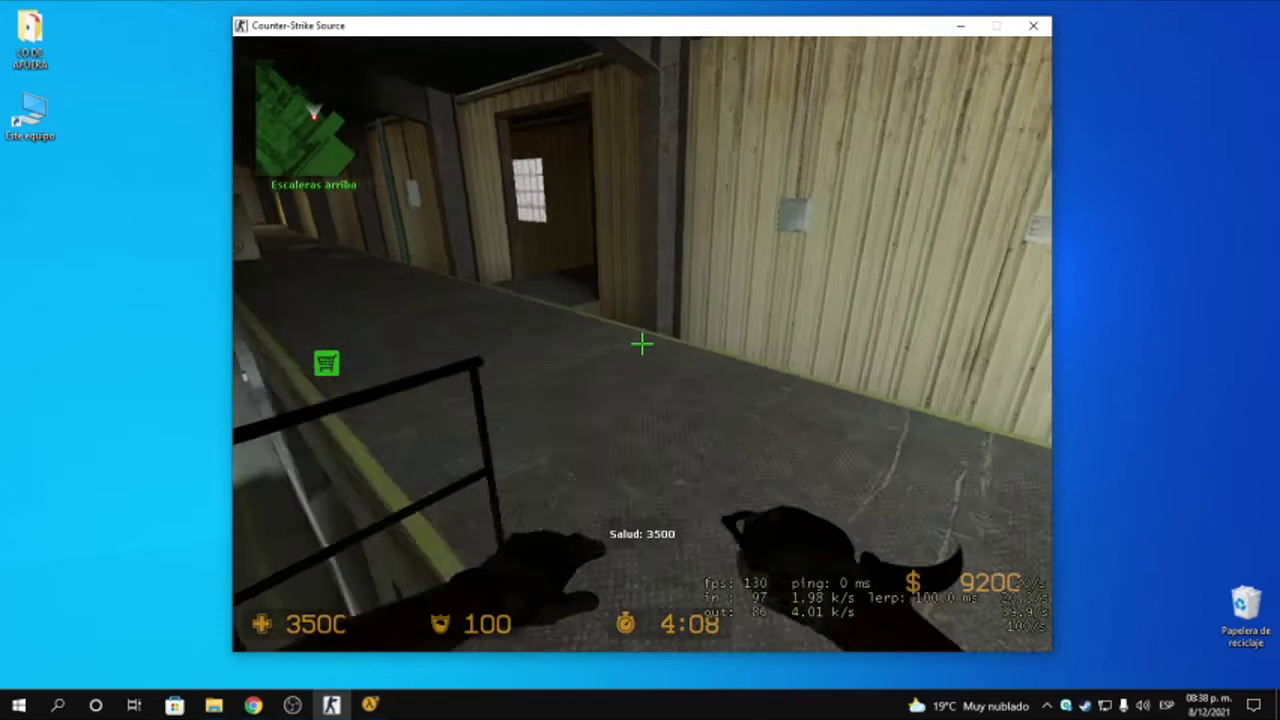
# Pause the game, switch to the dedicated server's console and examine its latest output
pyautogui.press('Escape')
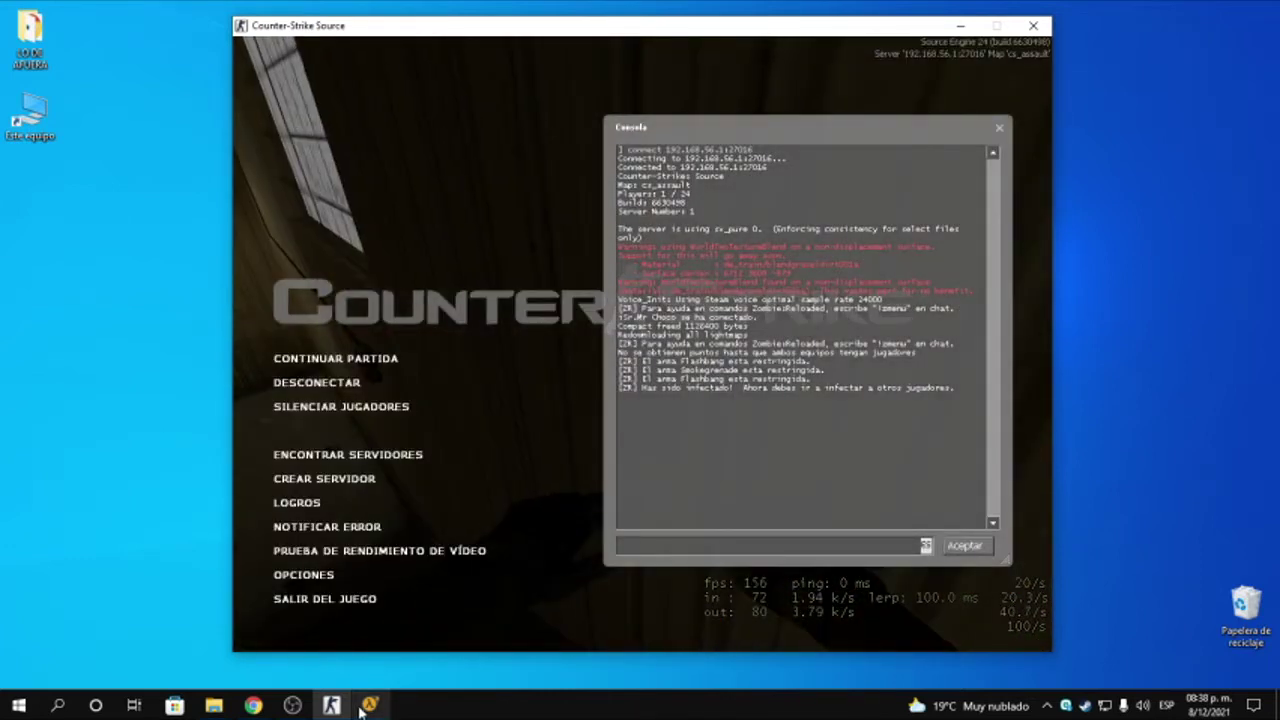
pyautogui.click(369, 705)
pyautogui.click(822, 221)
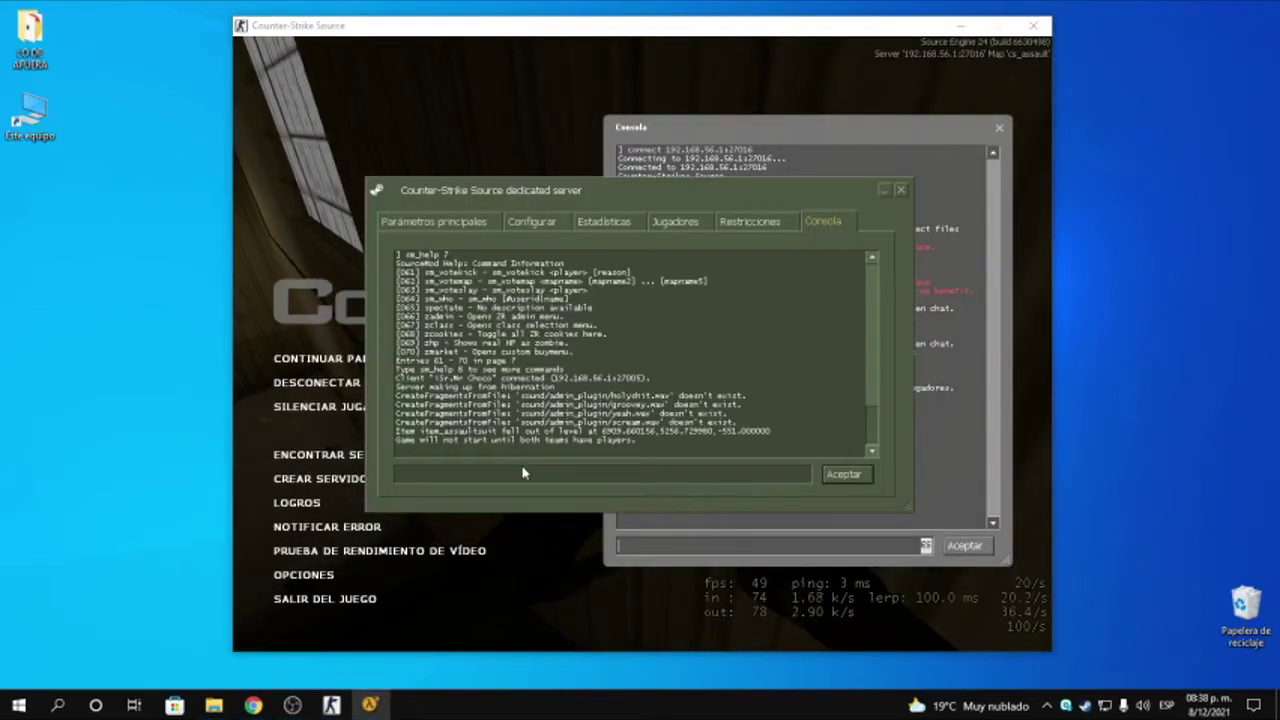
pyautogui.moveTo(716, 446); pyautogui.dragTo(584, 390)
pyautogui.click(472, 360)
pyautogui.click(584, 414)
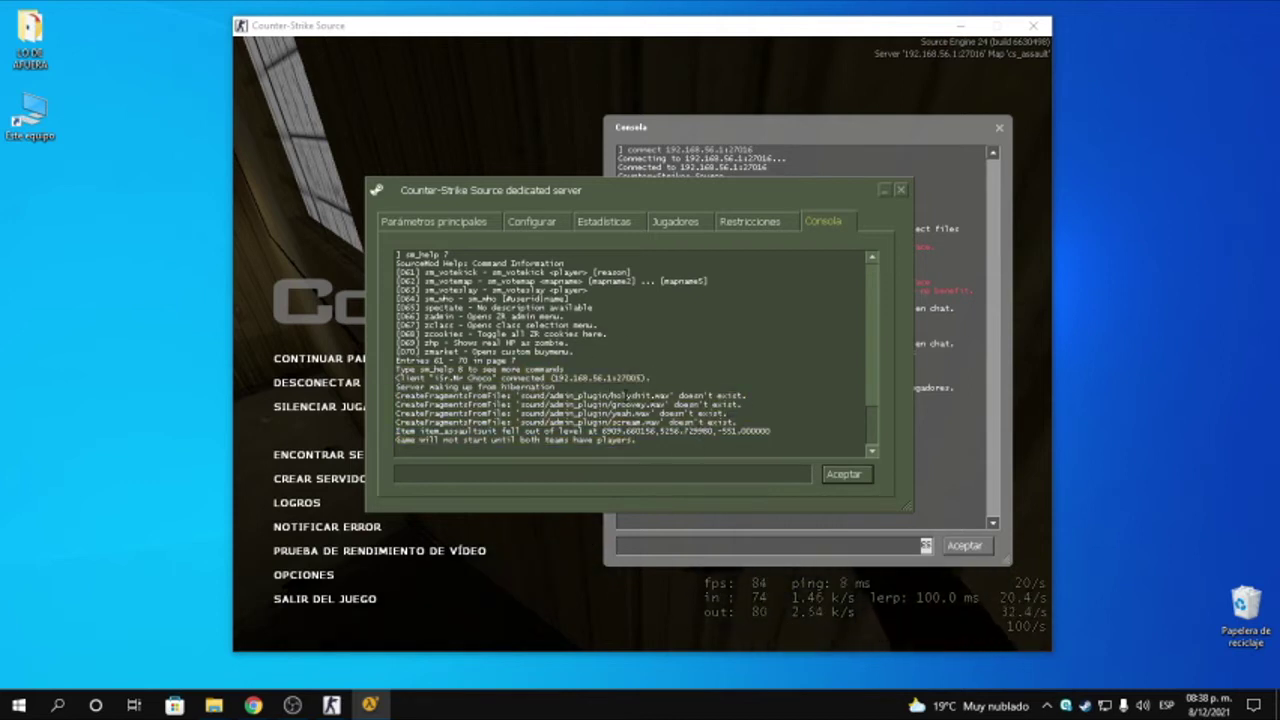
# Add several counter-terrorist bots by running bot_add_ct repeatedly in the dedicated server's console, and return to the running game
pyautogui.click(460, 476)
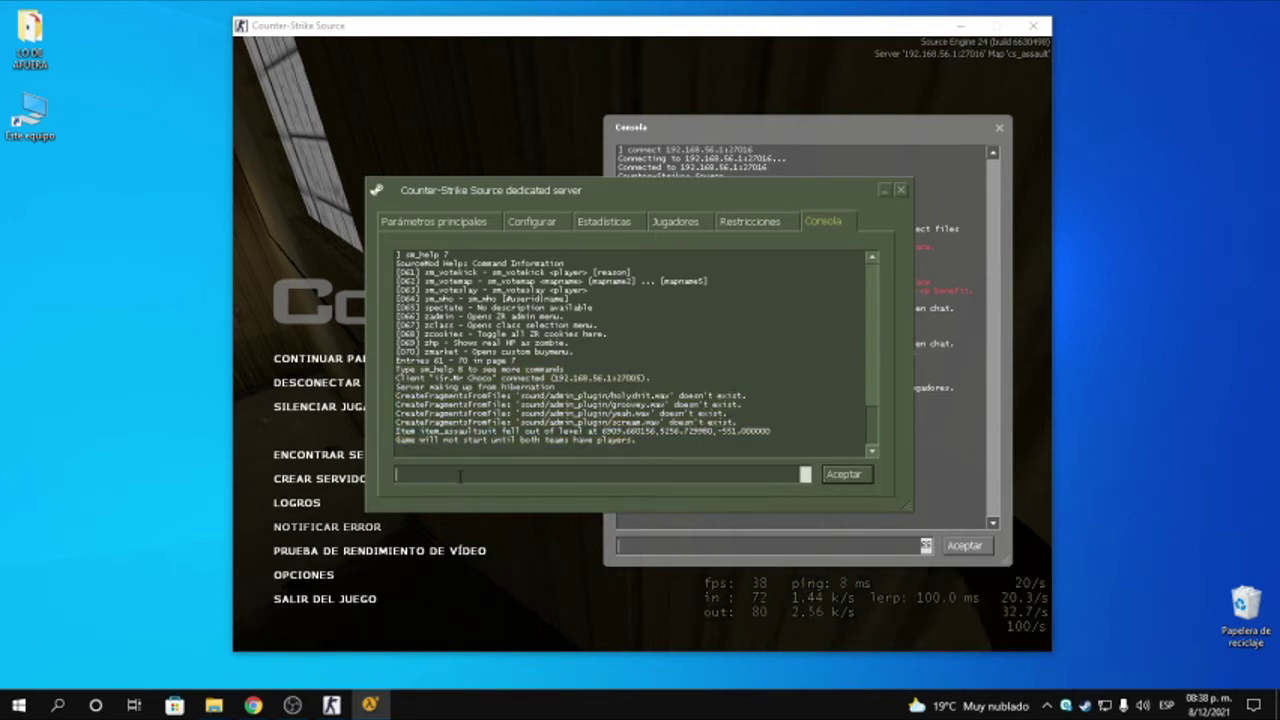
pyautogui.write('bo')
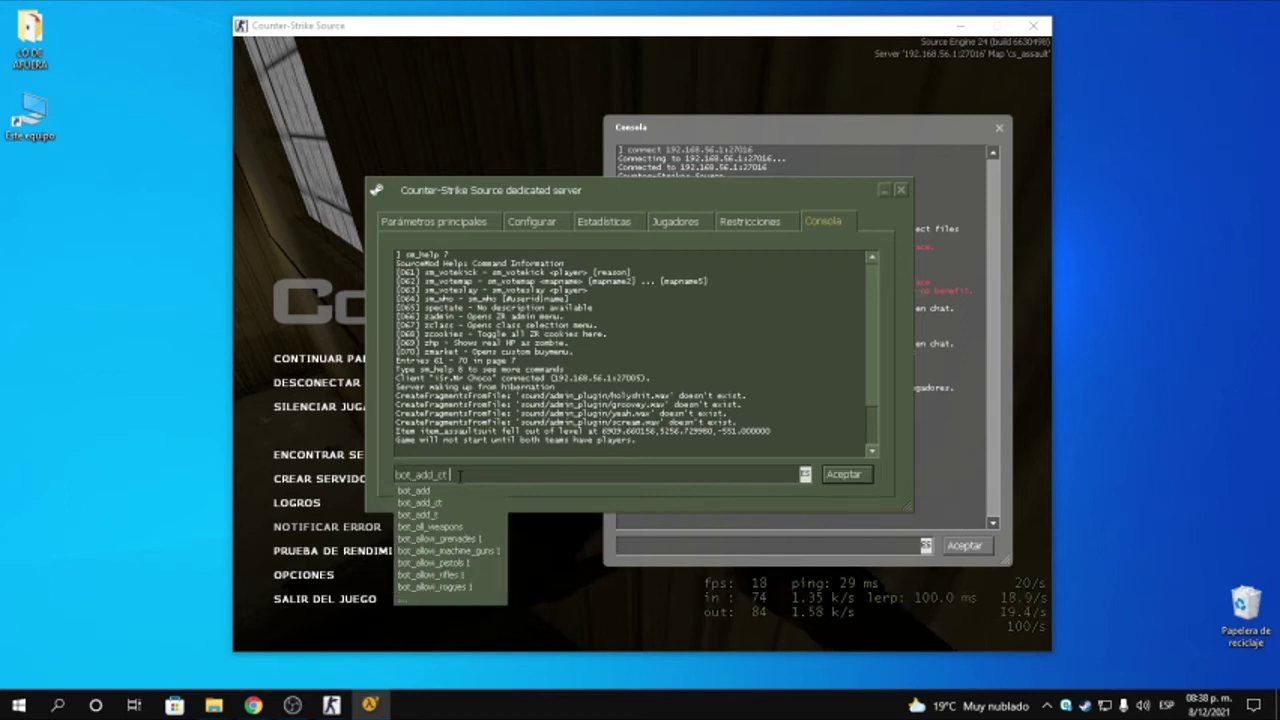
pyautogui.write('t_add_ct')
pyautogui.press('Return')
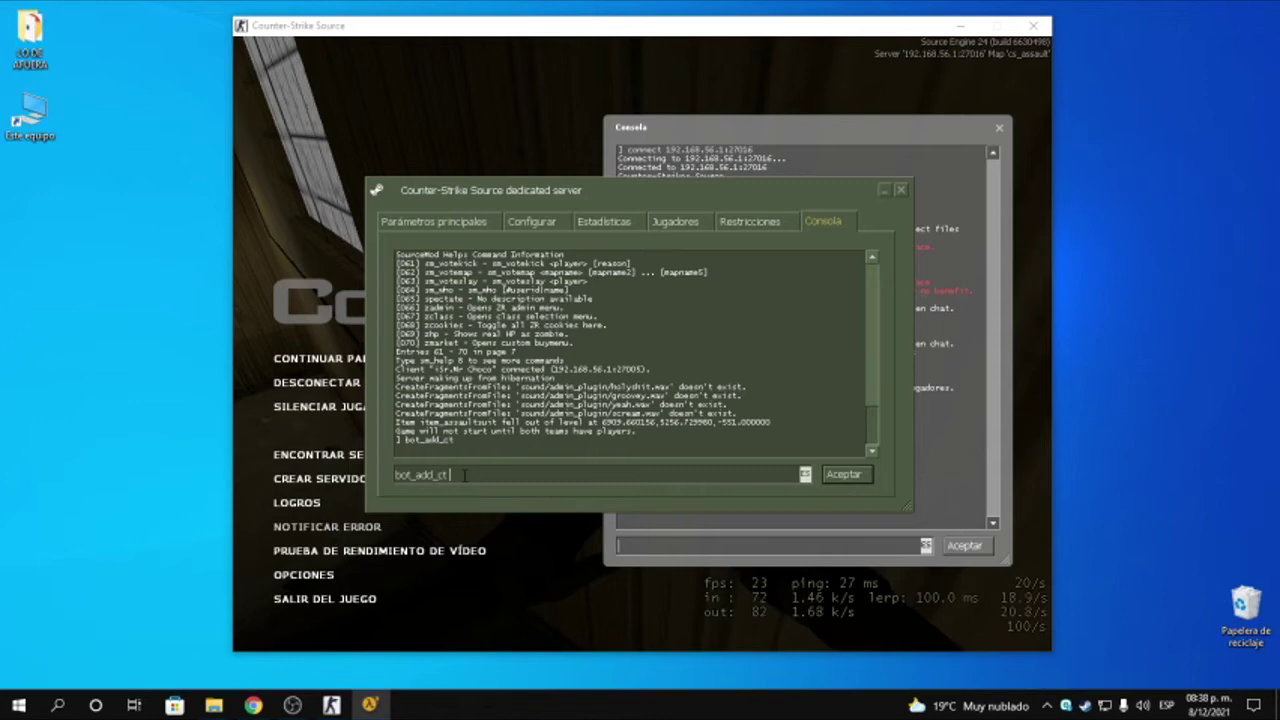
pyautogui.press('Return')
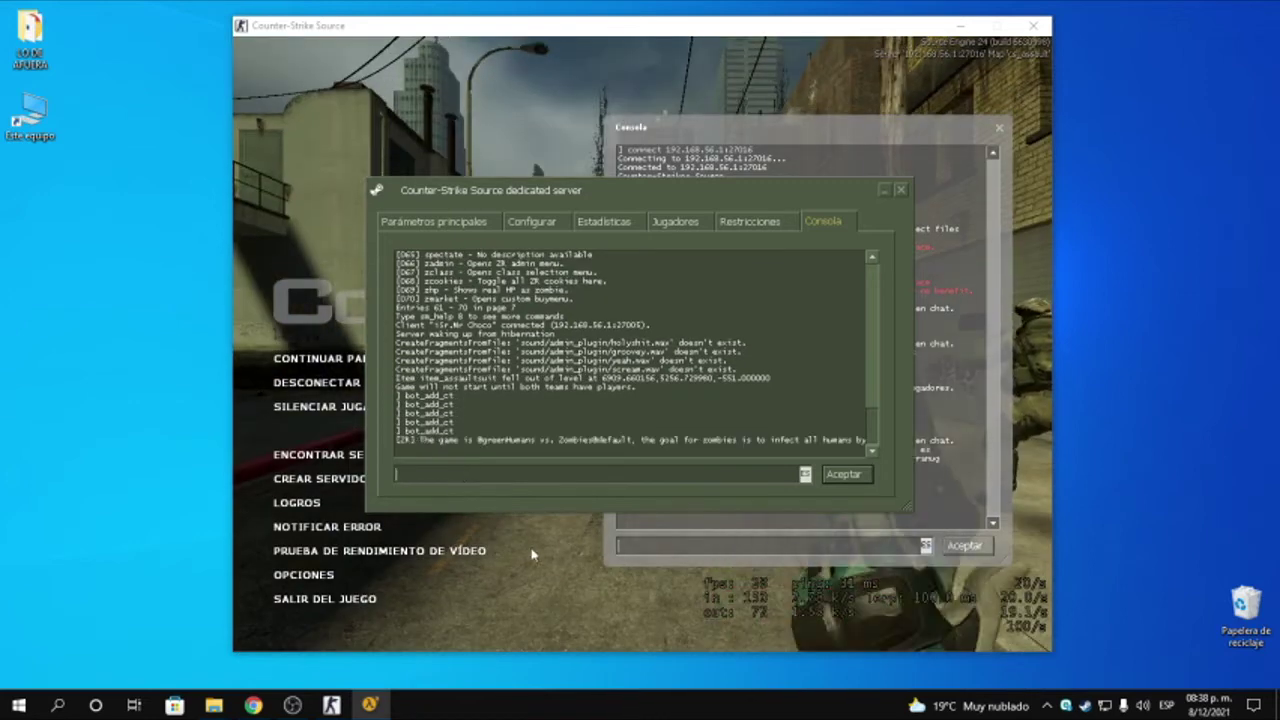
pyautogui.click(532, 554)
pyautogui.press('Escape')
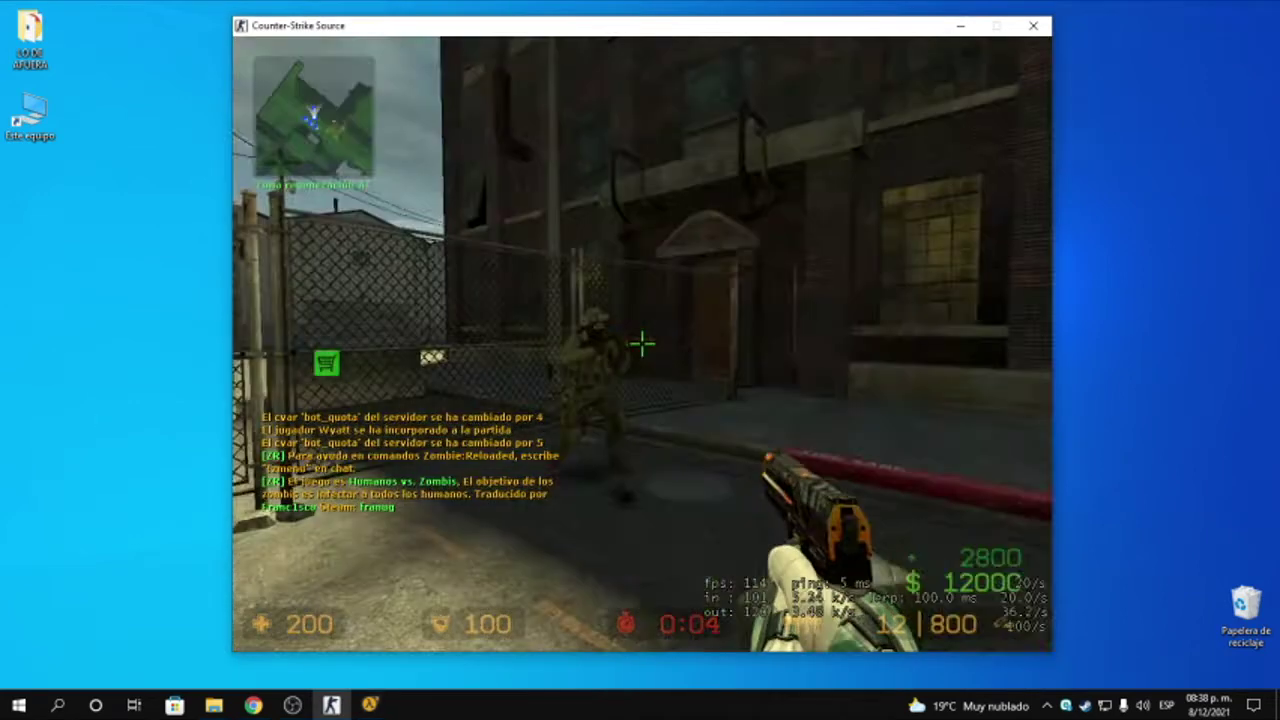
# Buy a rifle at the counter-terrorist spawn, toggle its silencer and advance along the street
pyautogui.press('F1')
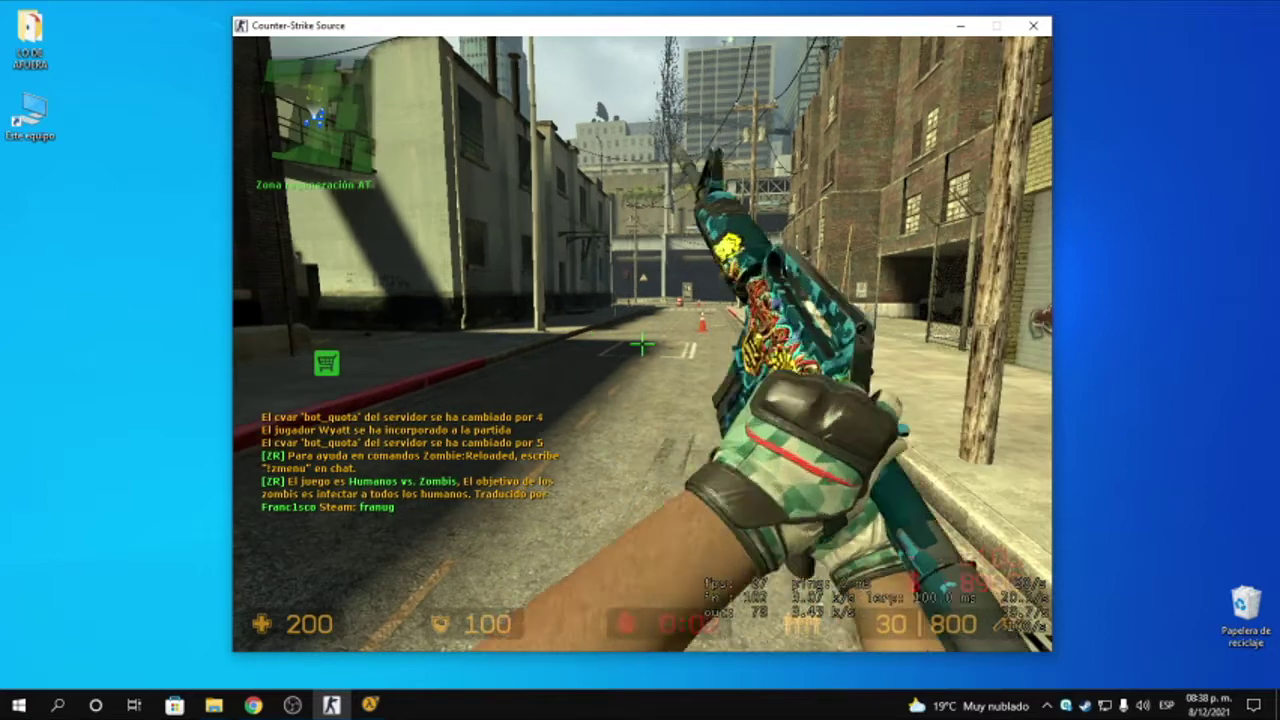
pyautogui.rightClick(641, 345)
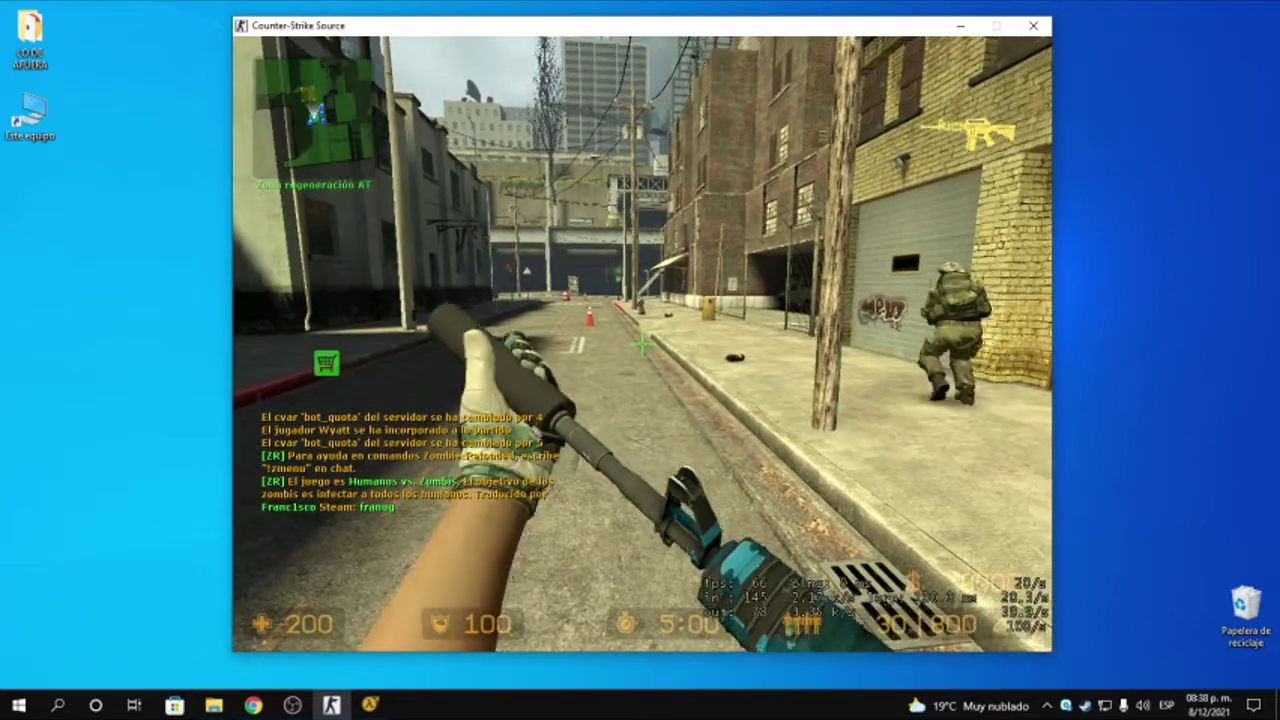
pyautogui.press('w')
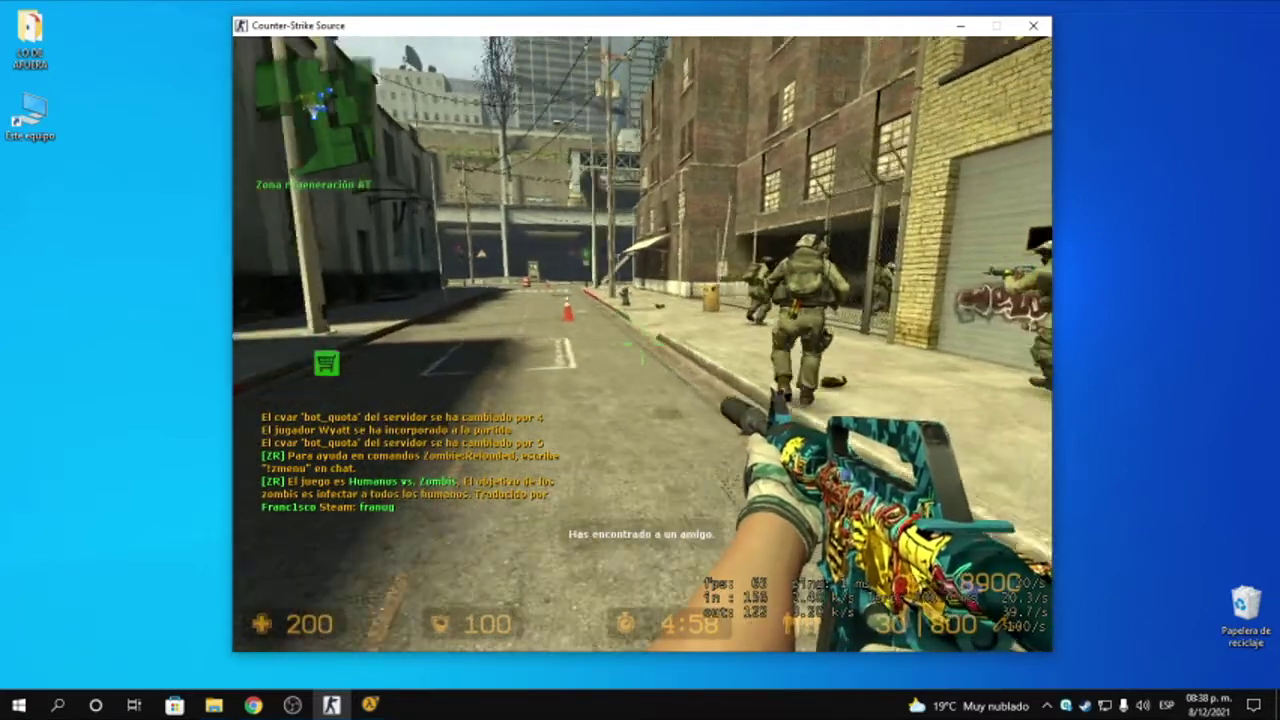
# Walk through the truck garage to the exterior area, switching between the pistol, knife and rifle on the way
pyautogui.press('2')
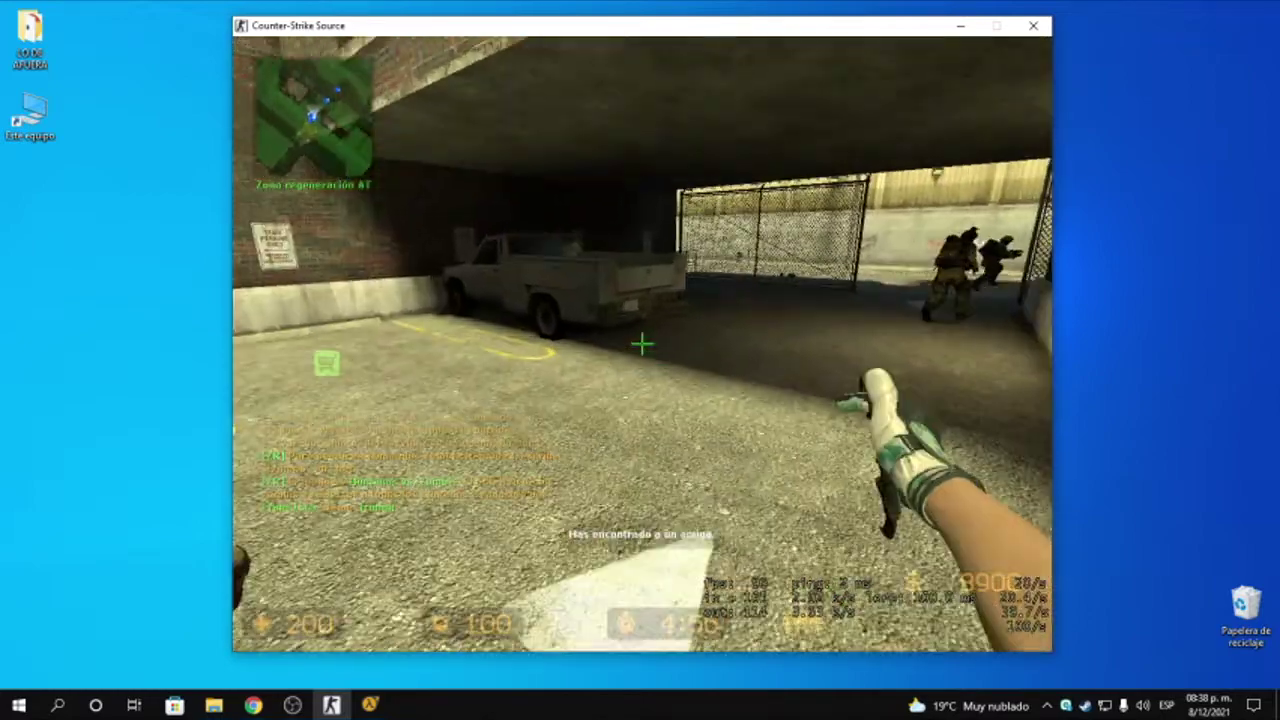
pyautogui.press('3')
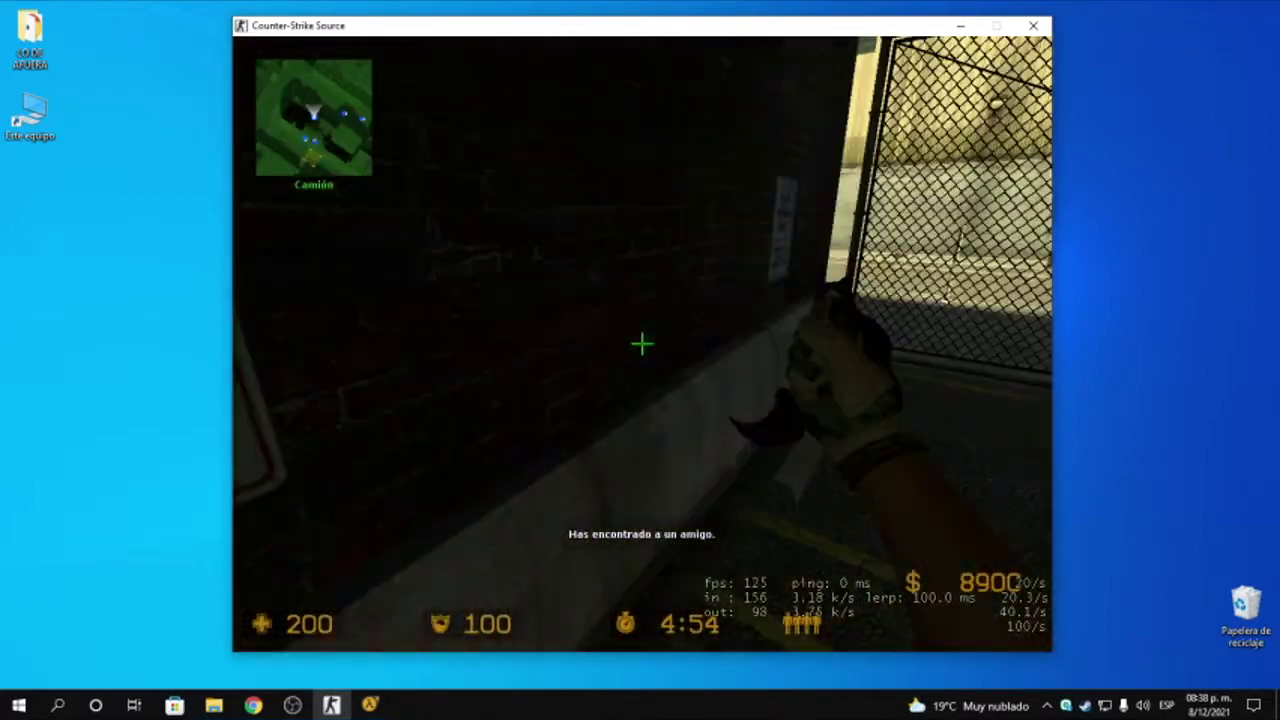
pyautogui.press('1')
pyautogui.press('Tab')
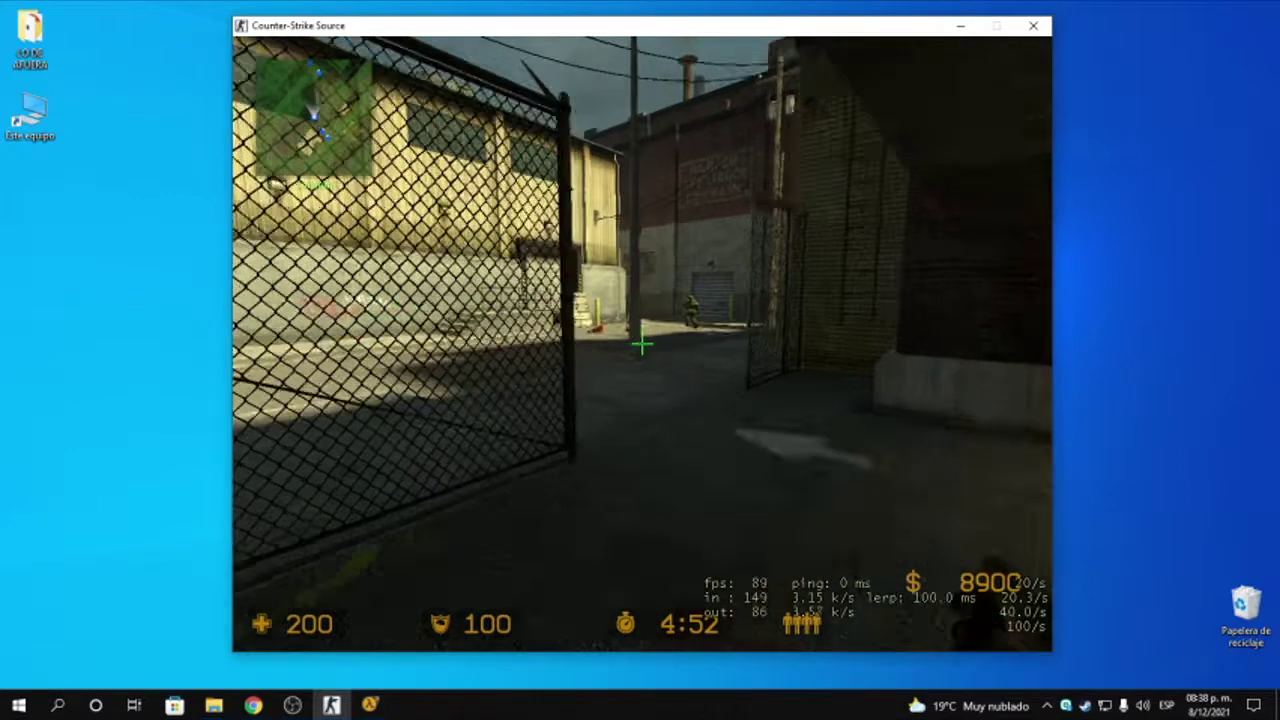
pyautogui.press('3')
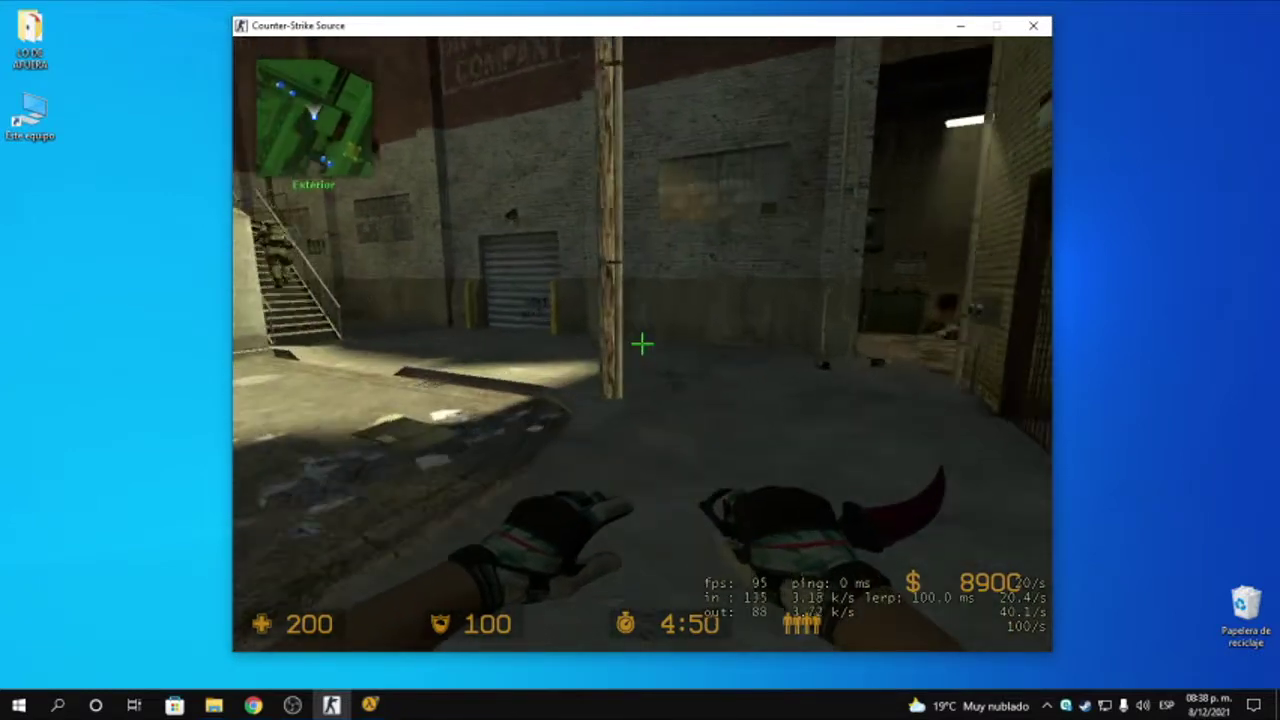
pyautogui.click(642, 343)
pyautogui.press('1')
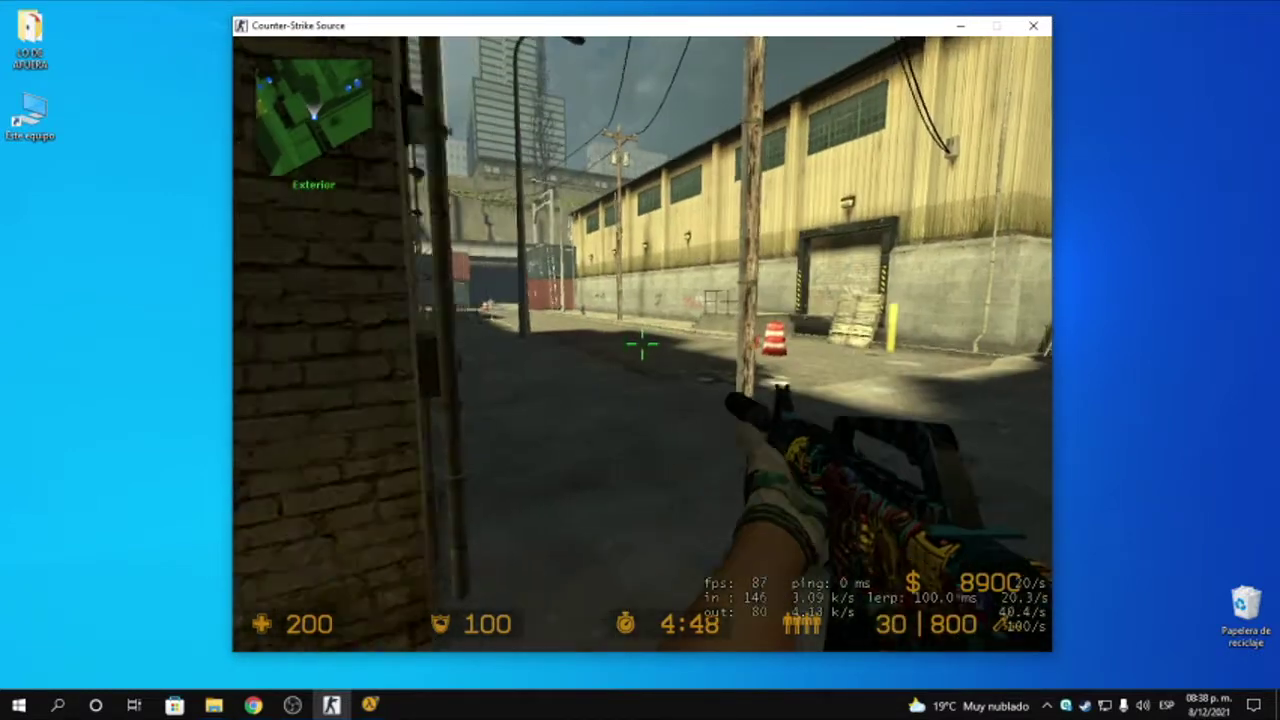
# Bring up the ZAdmin menu with the !zadmin chat command and check the team options of the class multiplier
pyautogui.press('y')
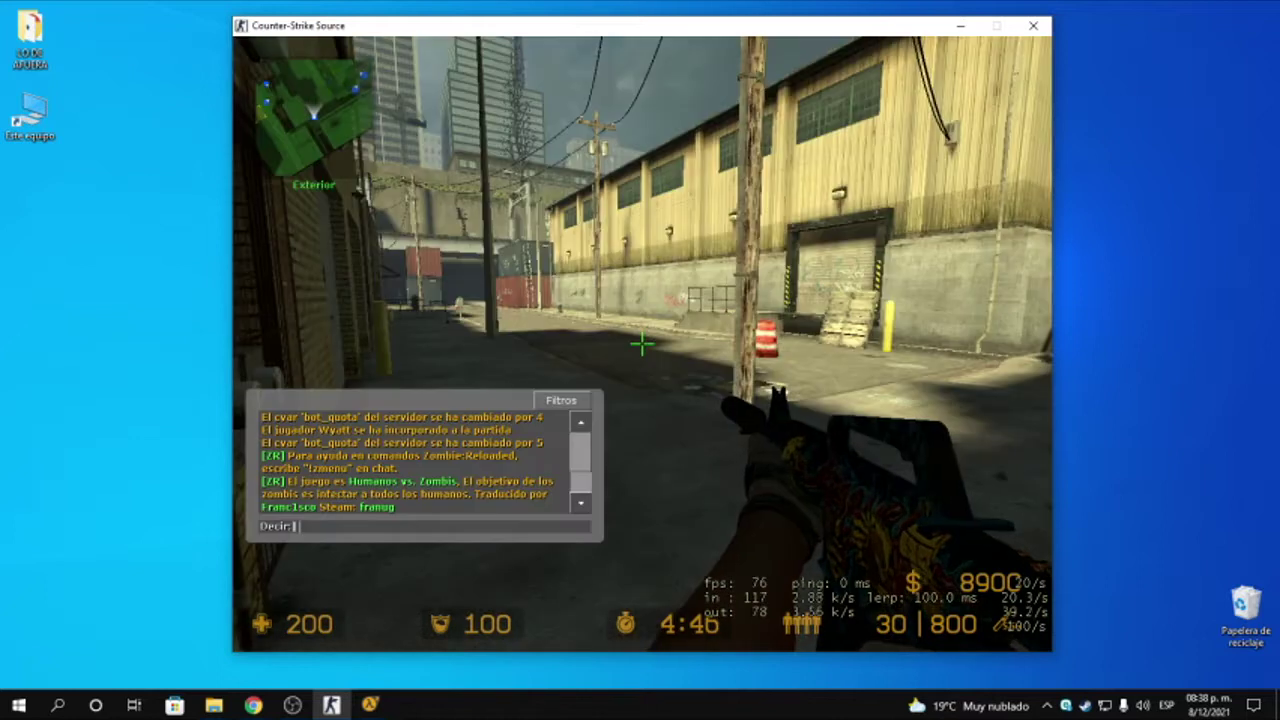
pyautogui.press('Escape')
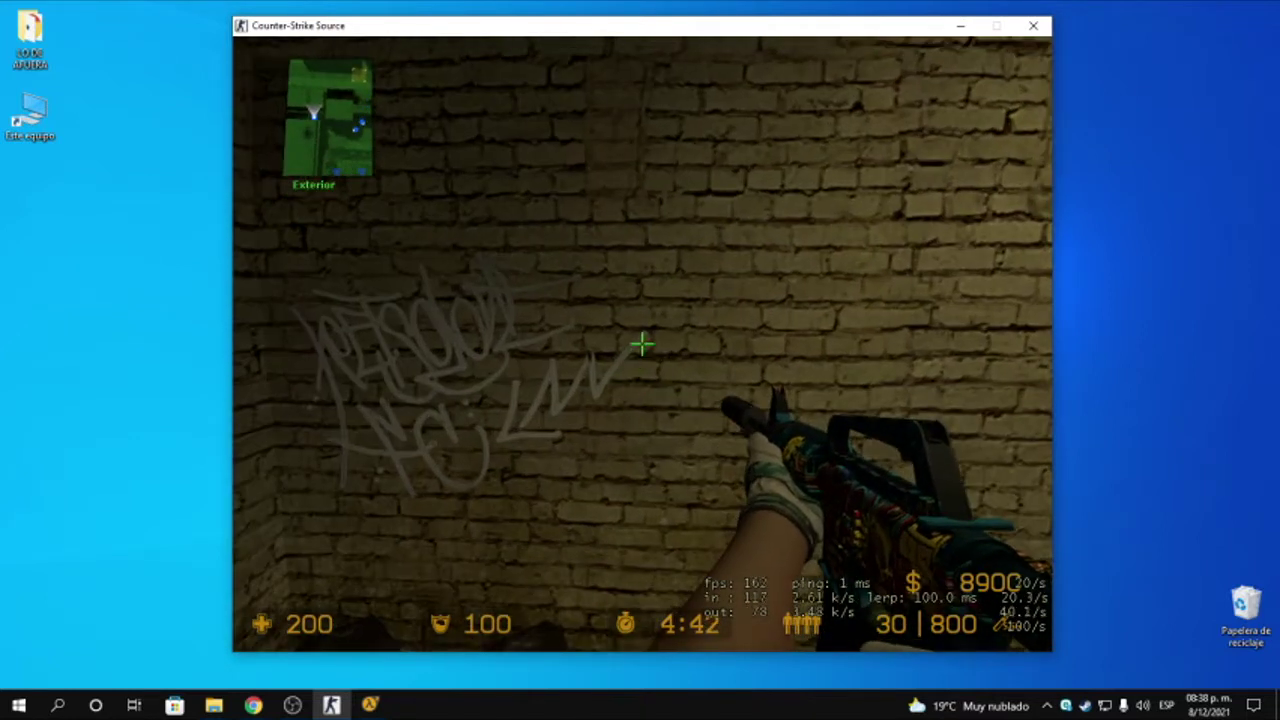
pyautogui.press('y')
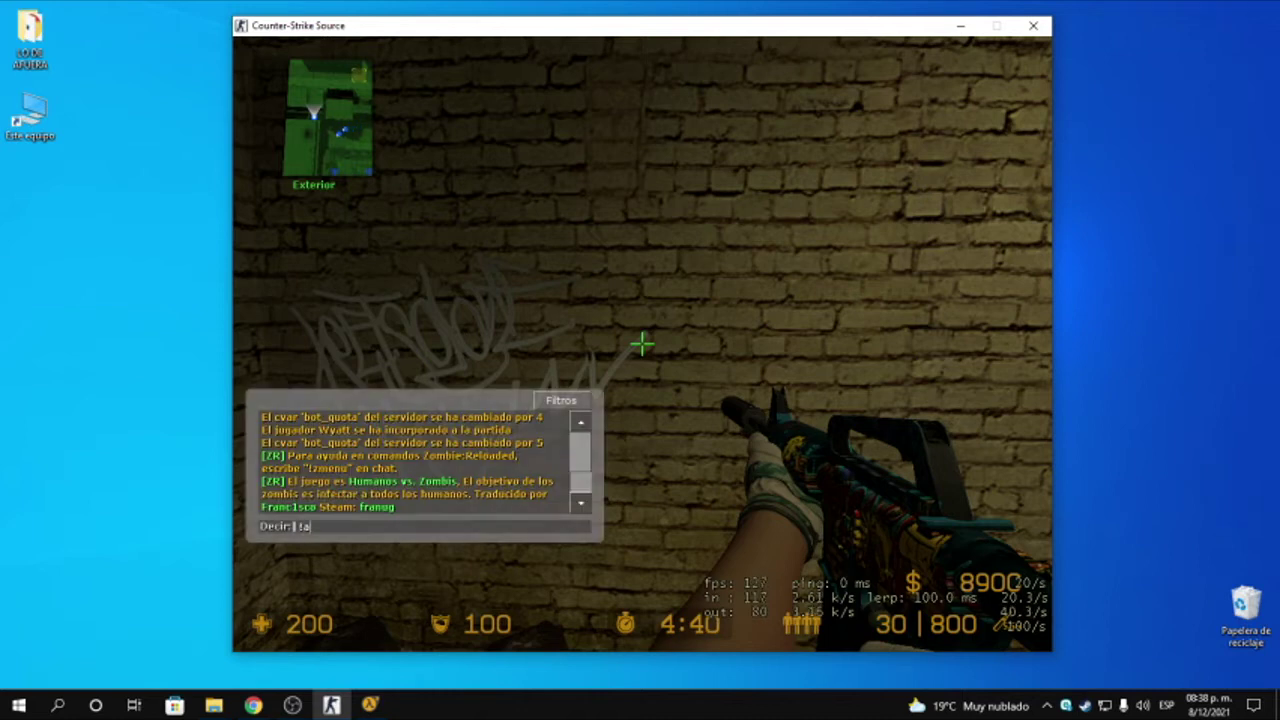
pyautogui.write('!zadmin')
pyautogui.press('Return')
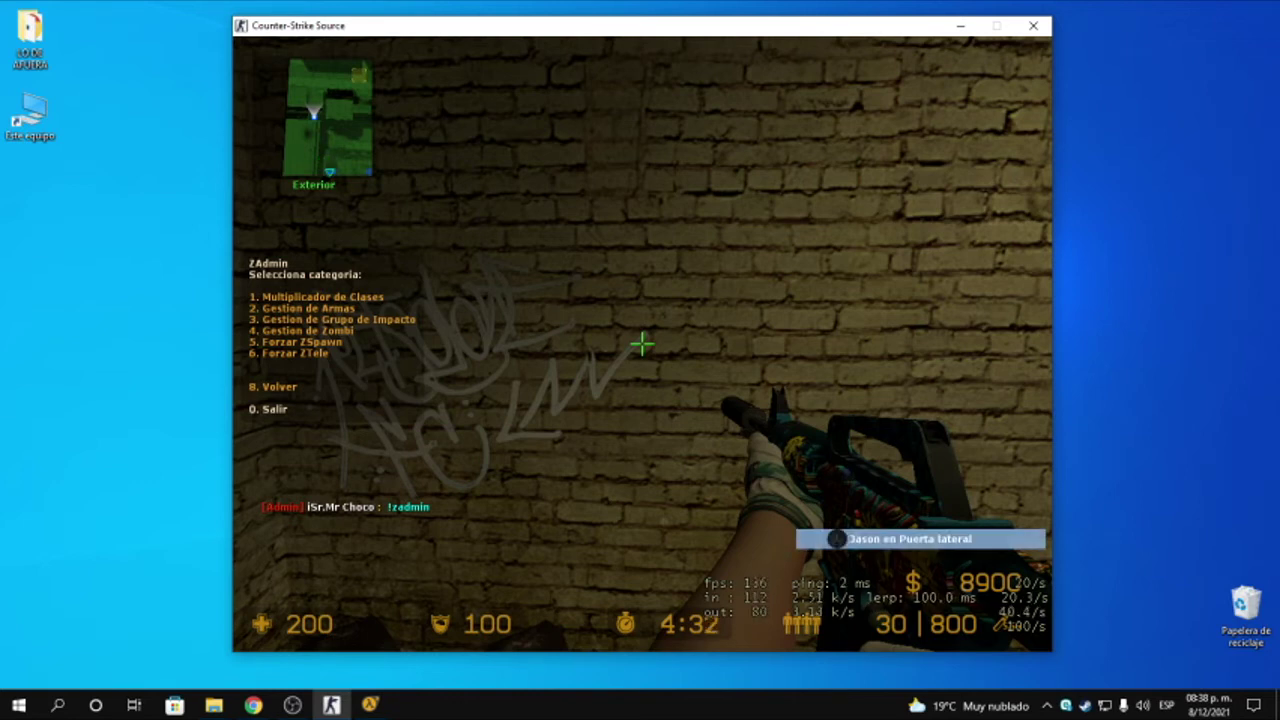
pyautogui.press('1')
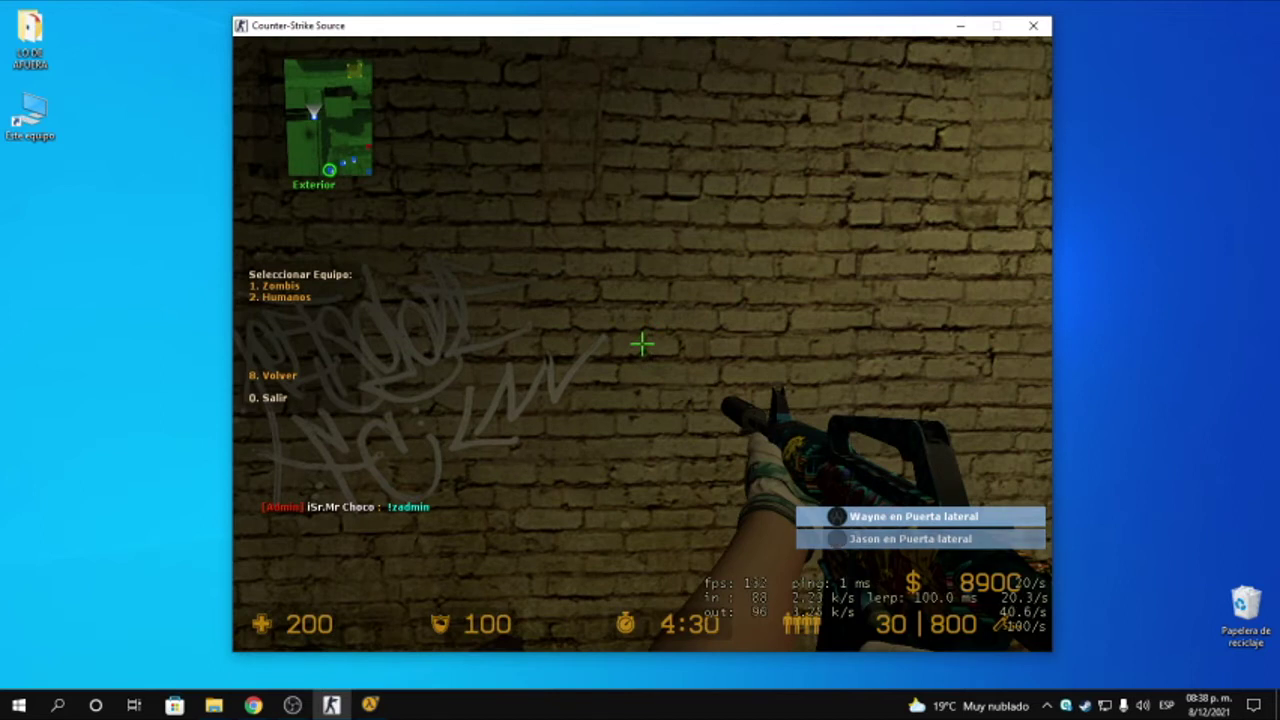
pyautogui.press('8')
# Authorize the All weapon type in ZAdmin's weapon restrictions and view the hit group management options
pyautogui.press('2')
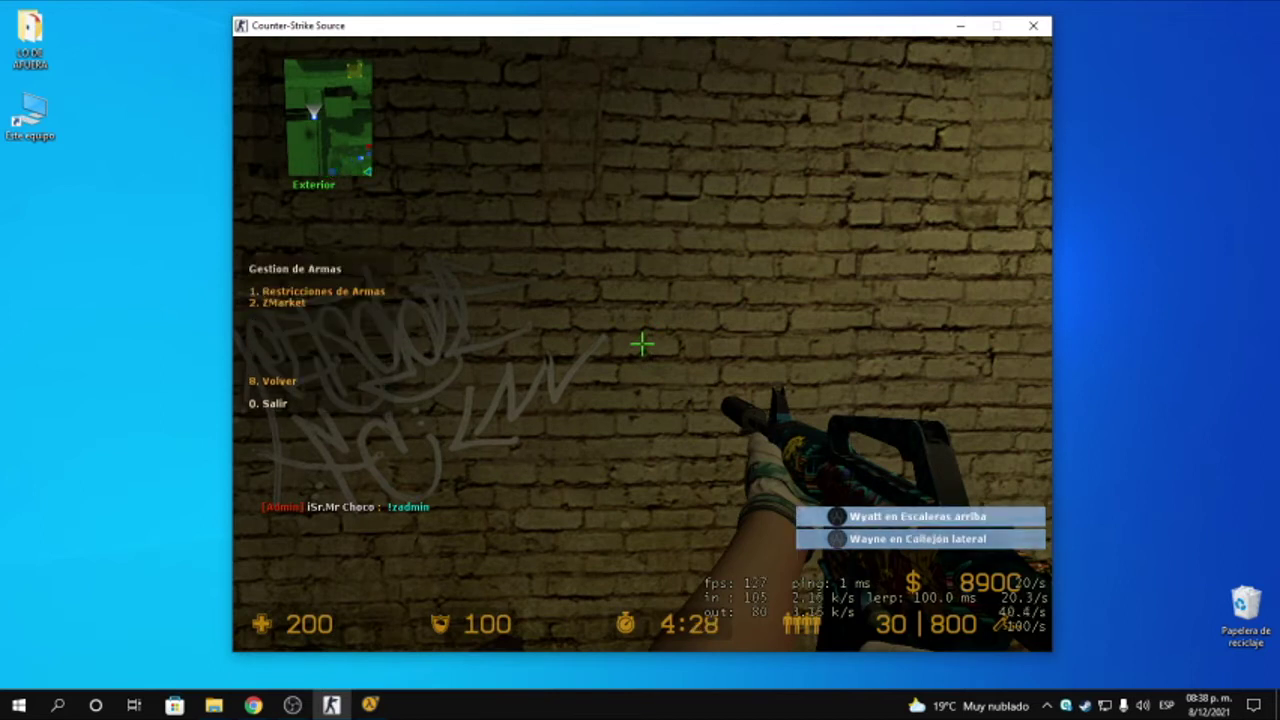
pyautogui.press('1')
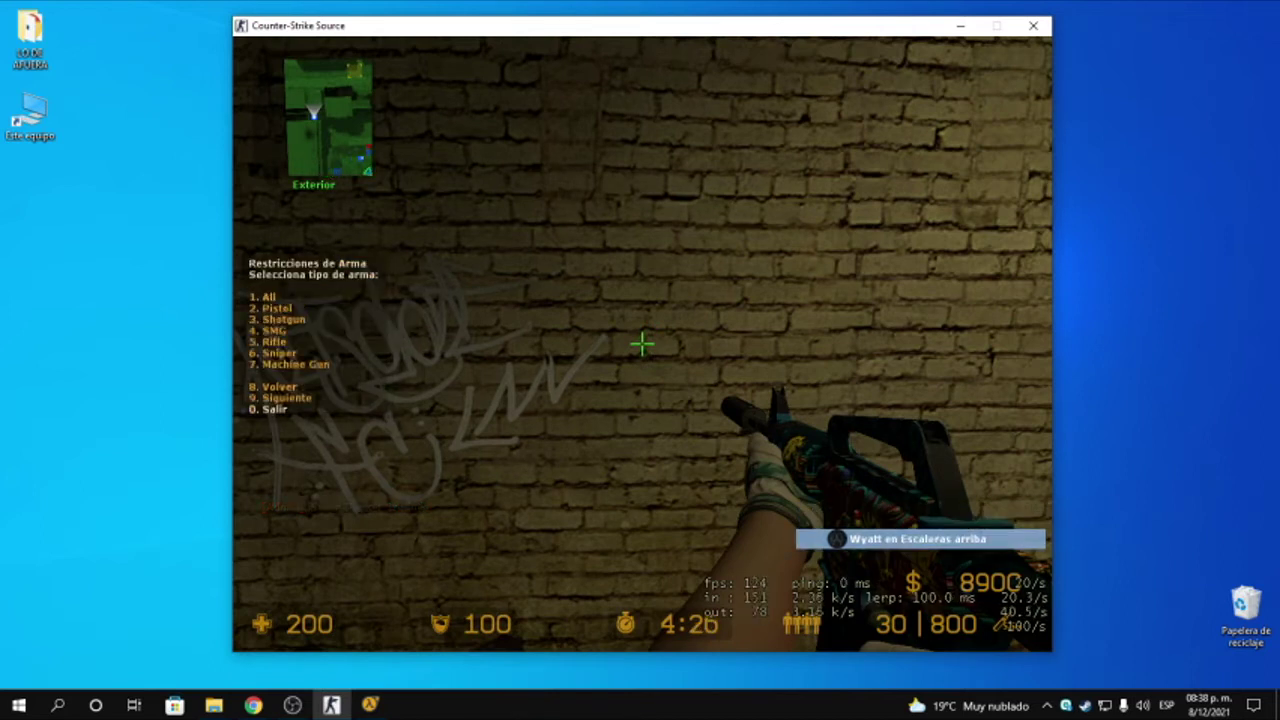
pyautogui.press('1')
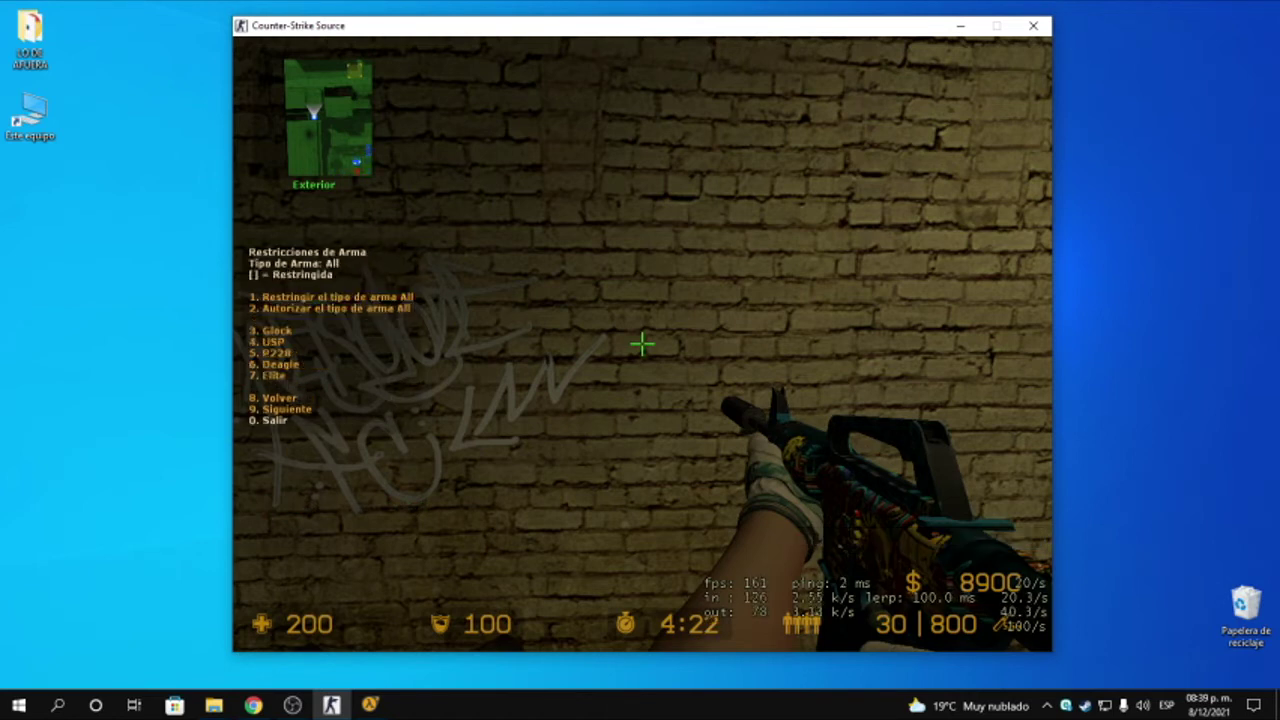
pyautogui.press('2')
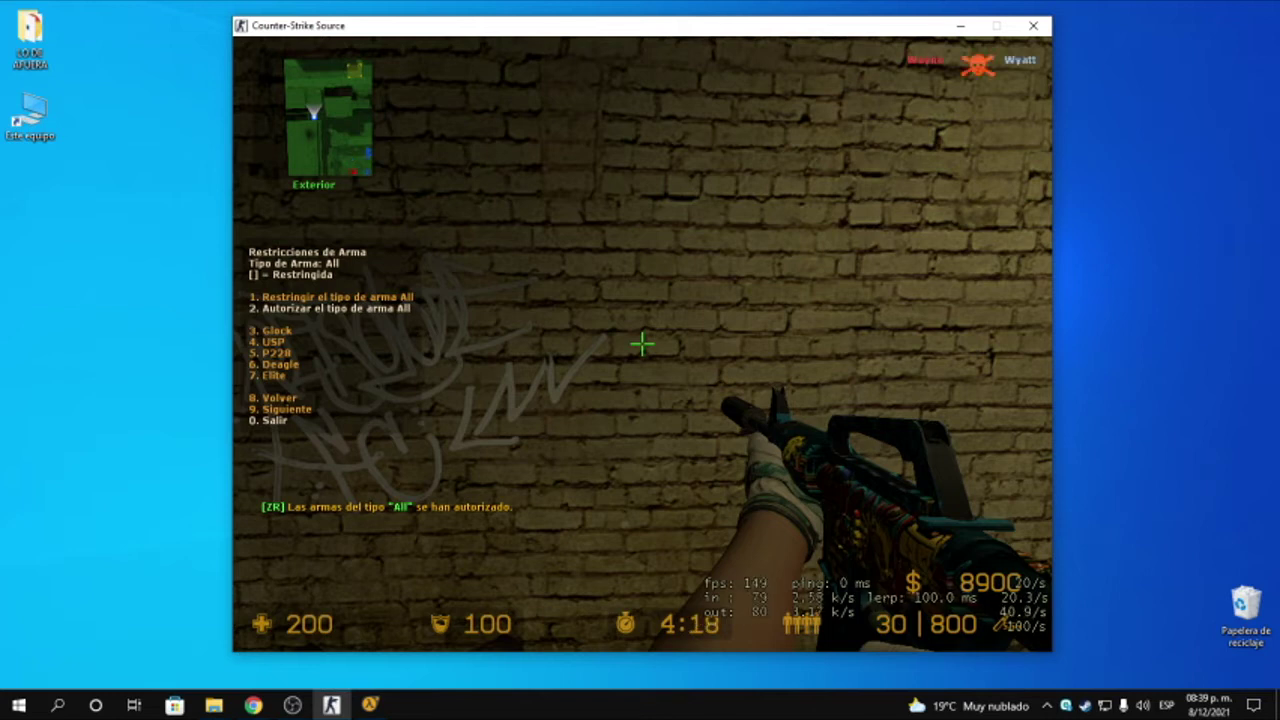
pyautogui.press('9')
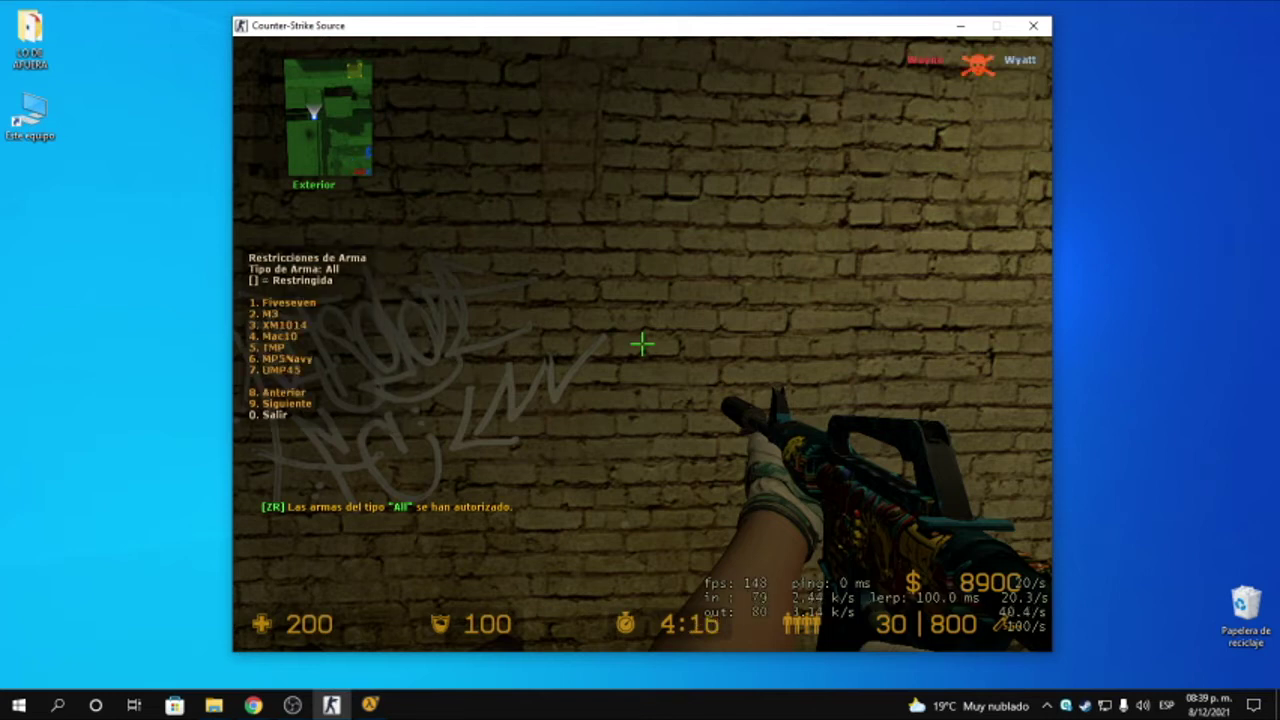
pyautogui.press('8')
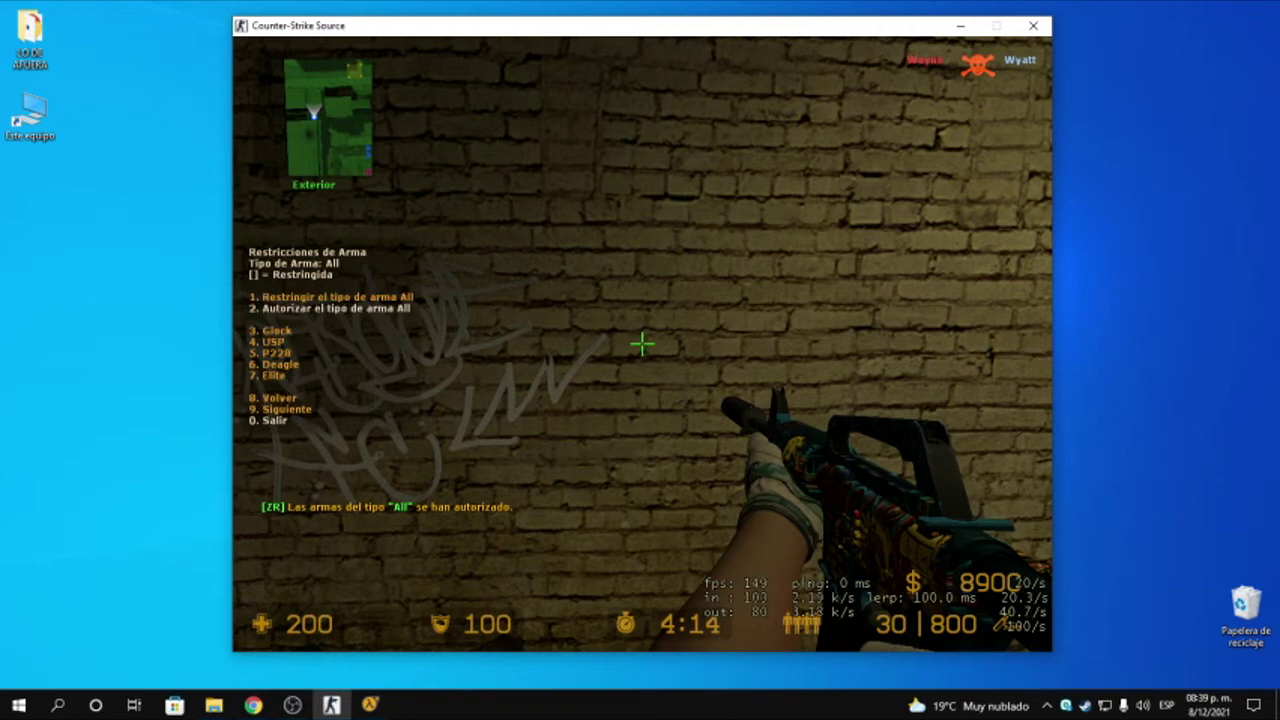
pyautogui.press('8')
pyautogui.press('8')
pyautogui.press('8')
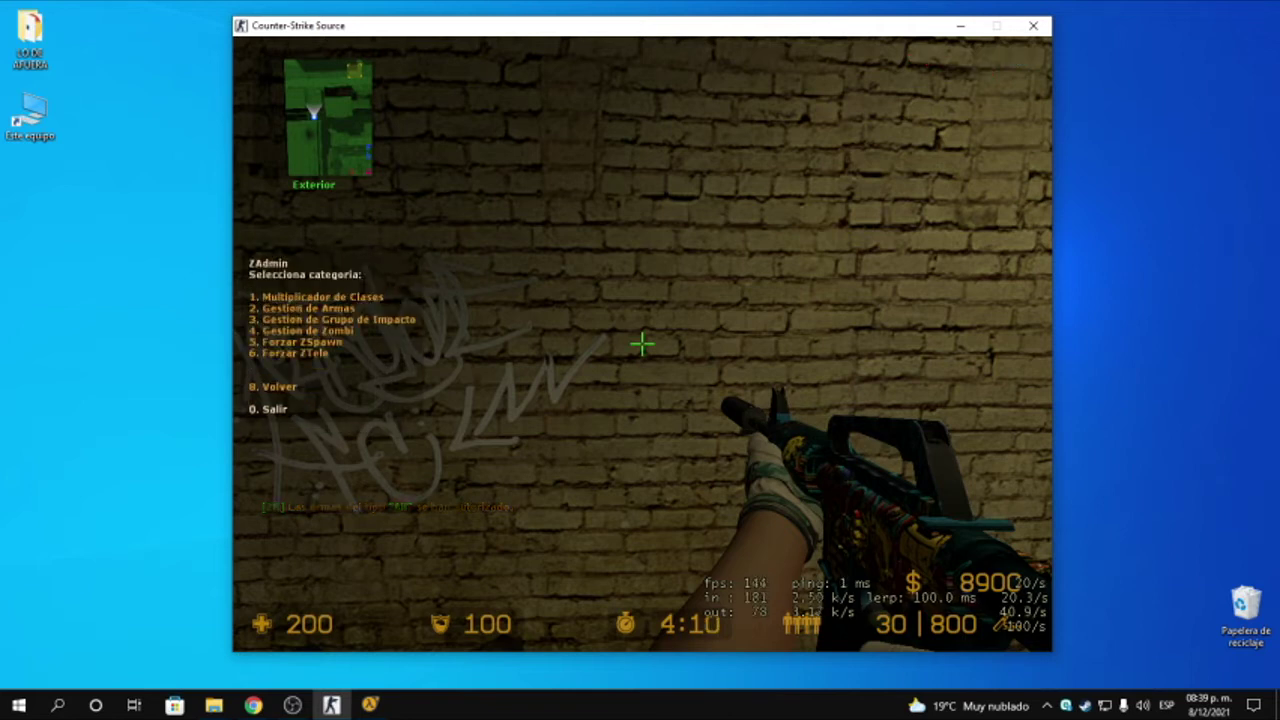
pyautogui.press('3')
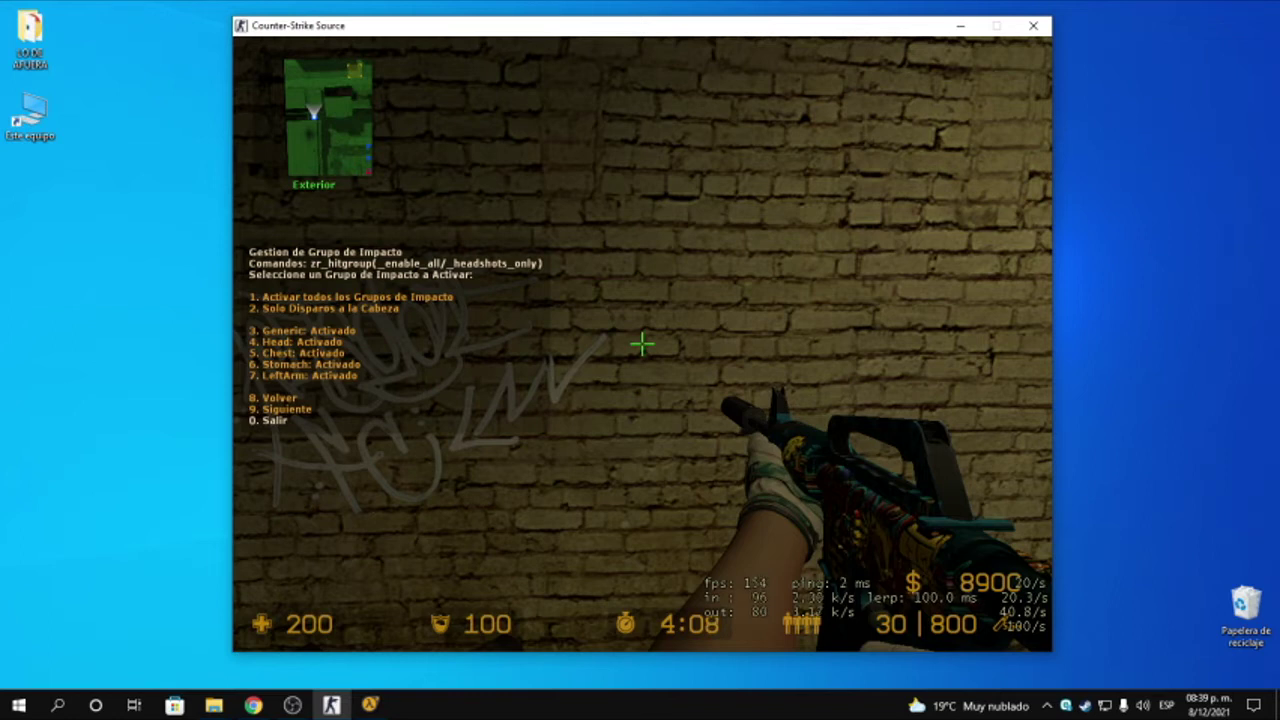
pyautogui.press('8')
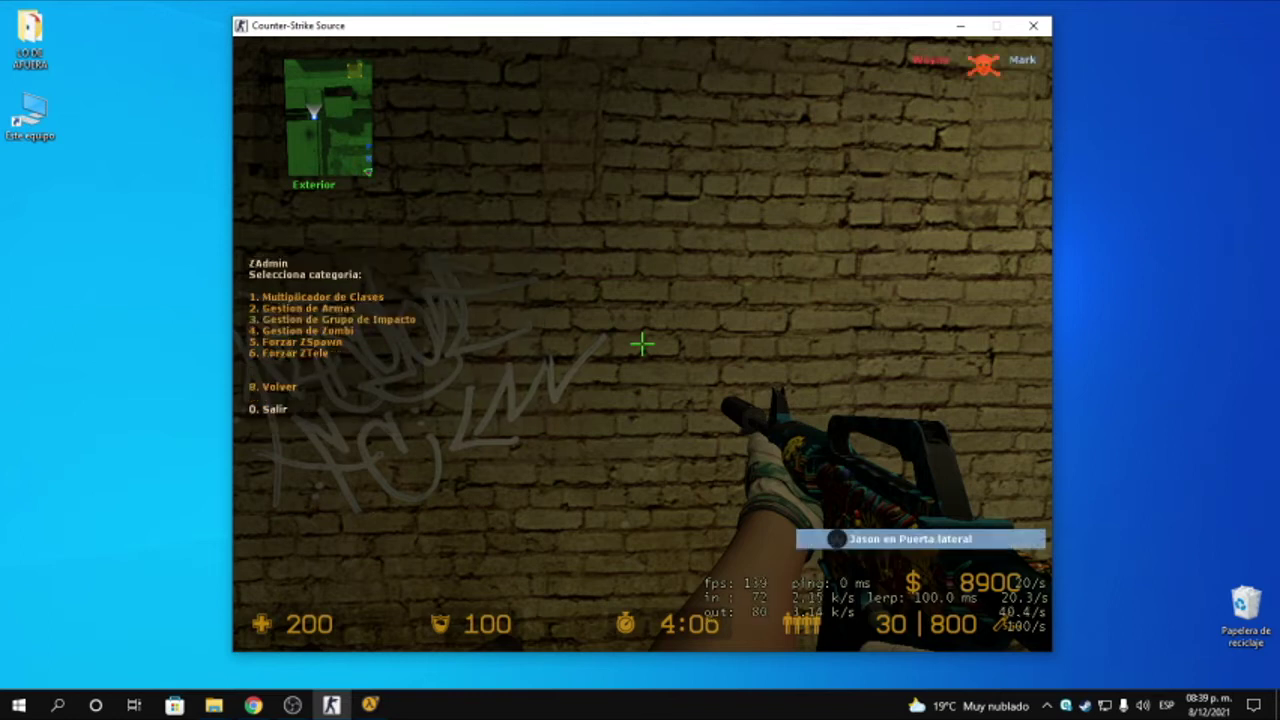
# Test zombie management by infecting one bot and turning another human, revert both changes and go back to the ZR commands menu
pyautogui.press('4')
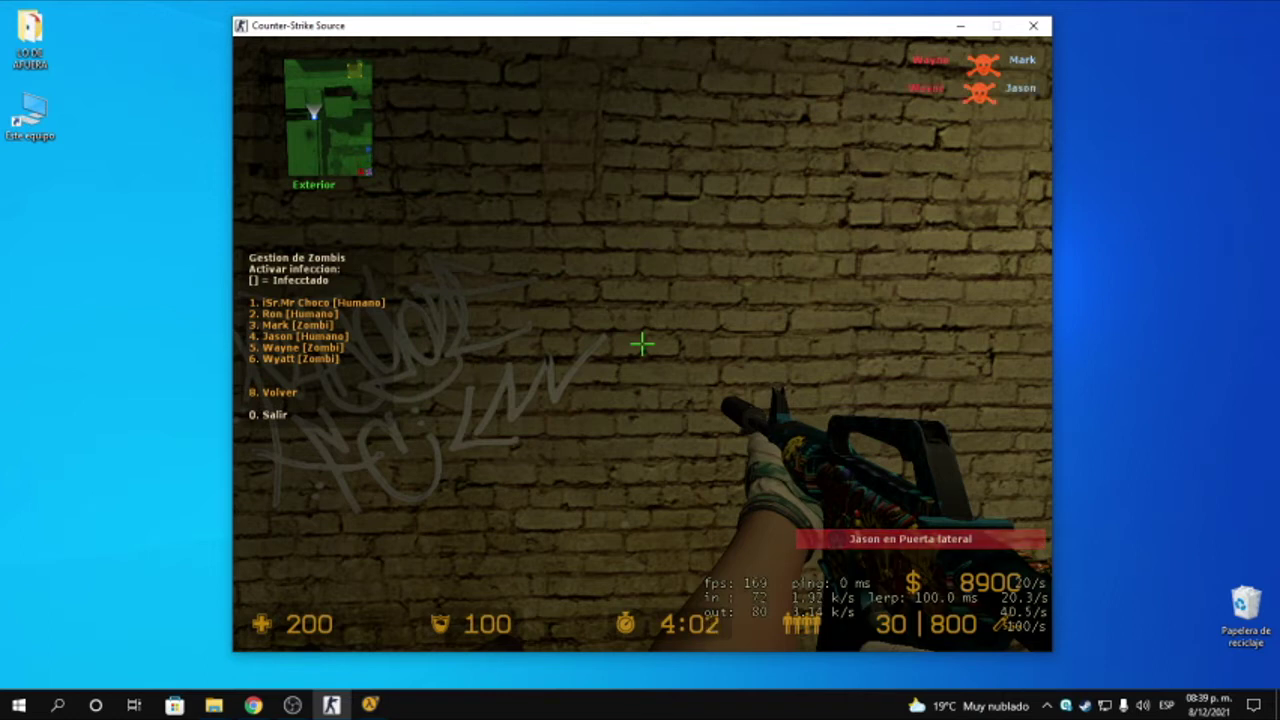
pyautogui.press('2')
pyautogui.press('3')
pyautogui.press('2')
pyautogui.press('3')
pyautogui.press('8')
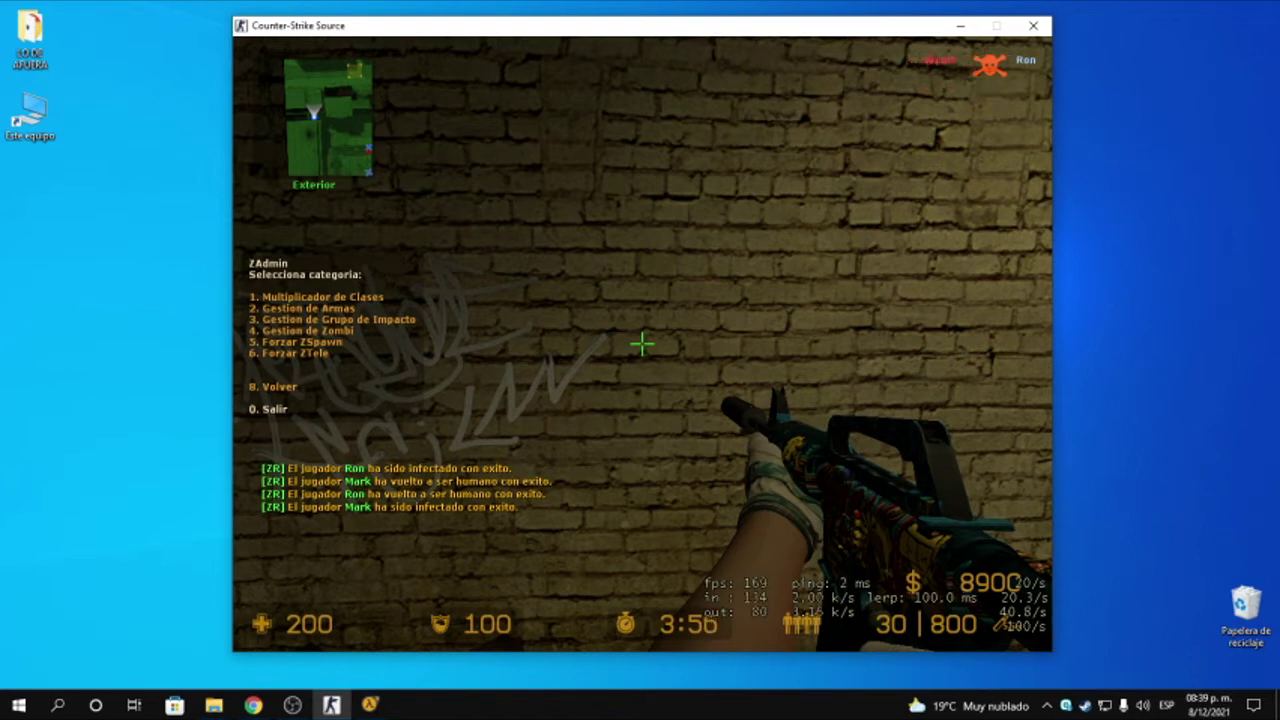
pyautogui.press('8')
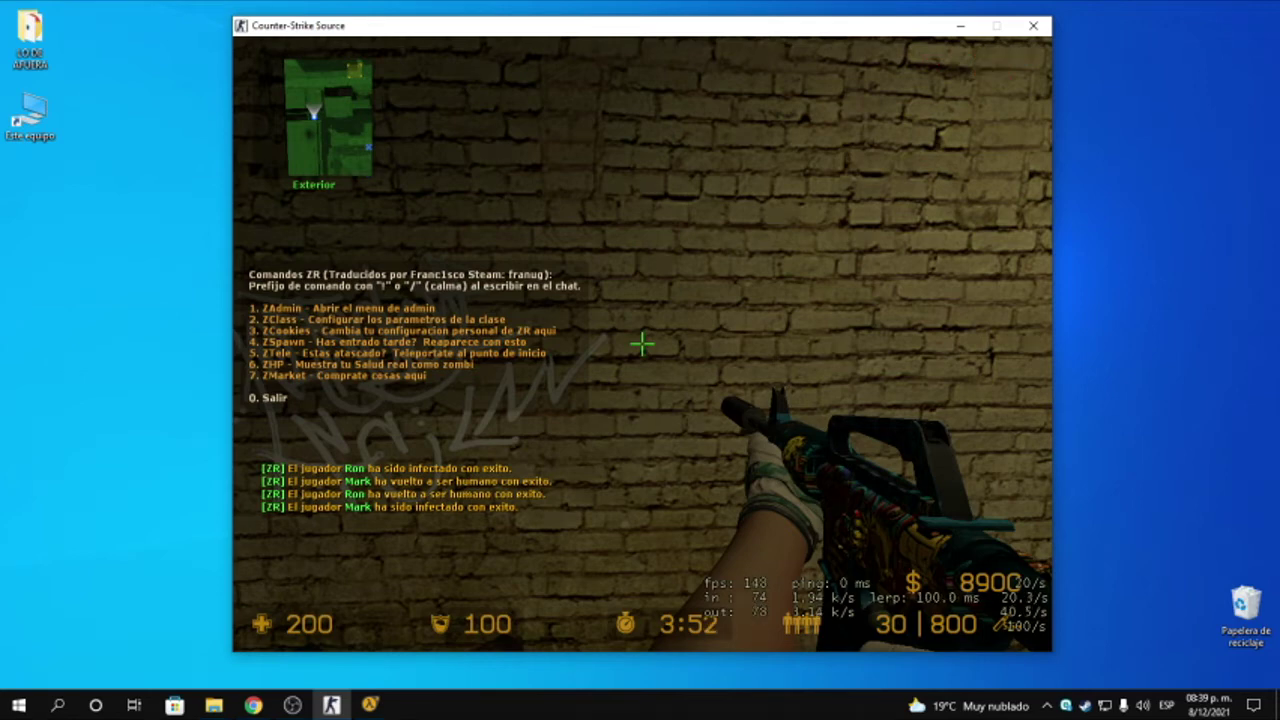
# Move through the alley and bring up the ZMarket menu with the !zmarket chat command
pyautogui.press('w')
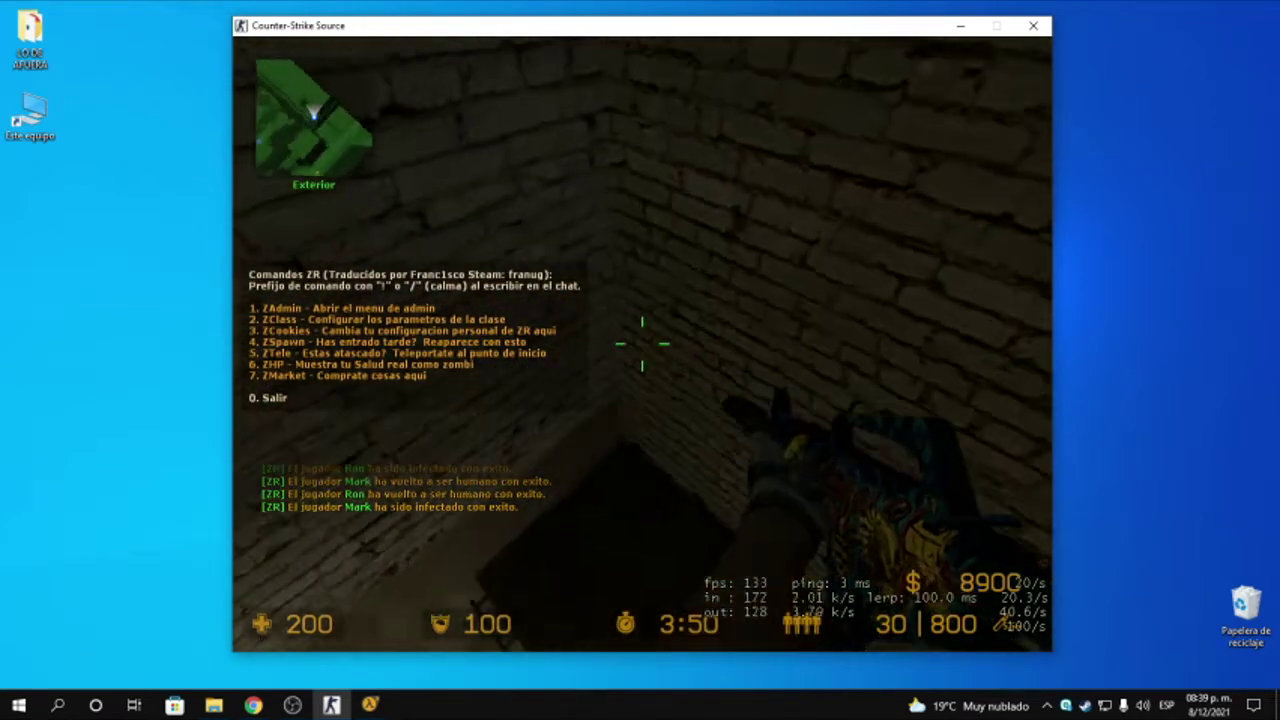
pyautogui.press('w')
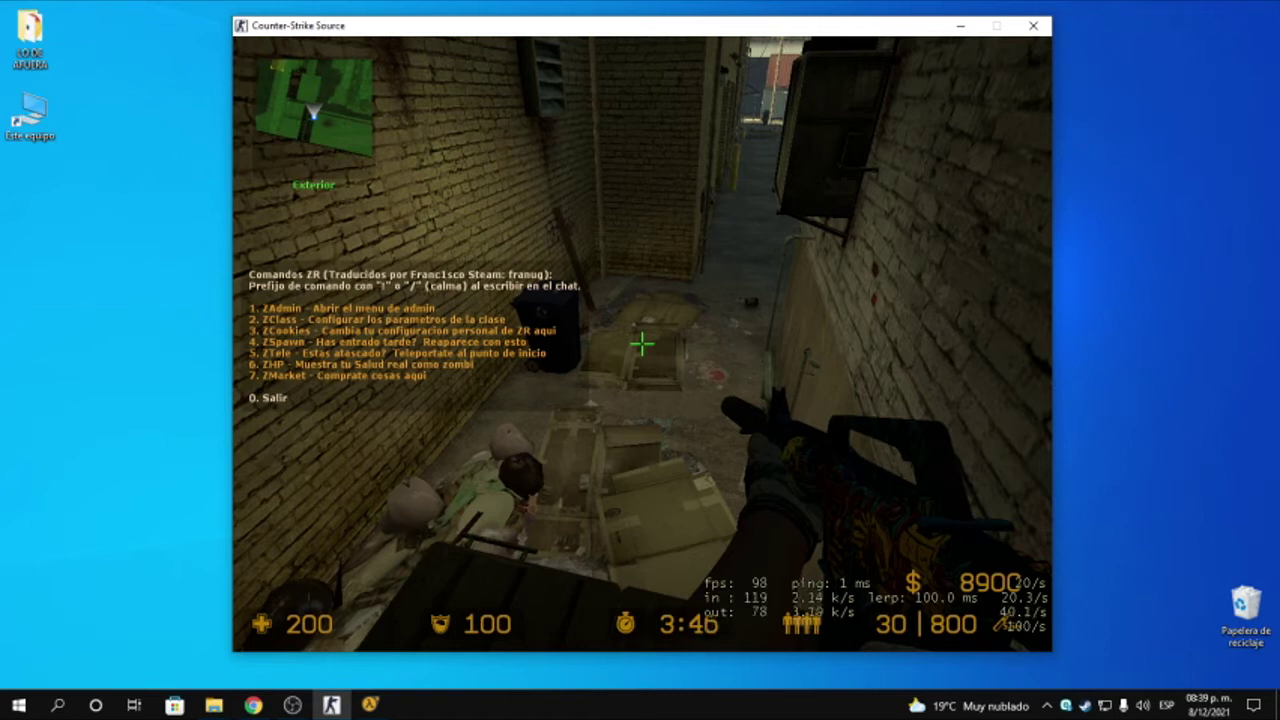
pyautogui.write('y!zmarket')
pyautogui.press('Return')
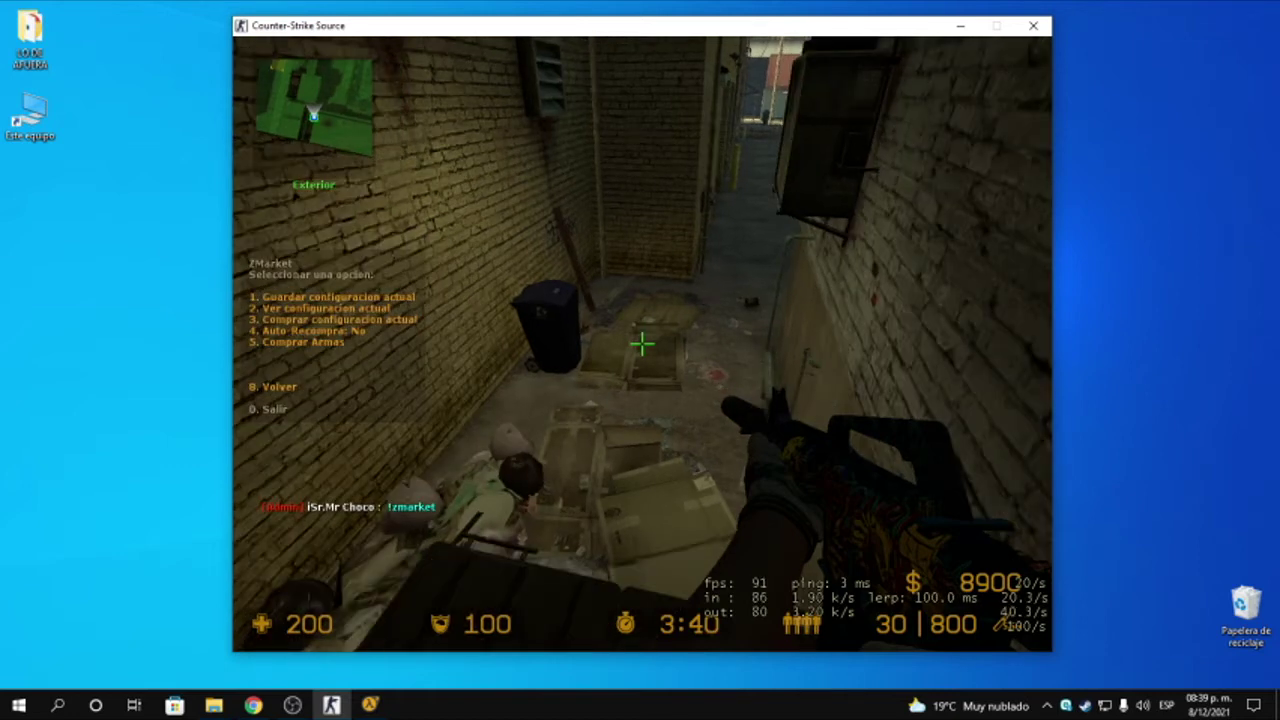
# Bring up the Zombie:Reloaded command list with the !zmenu chat command
pyautogui.press('y')
pyautogui.write('!z')
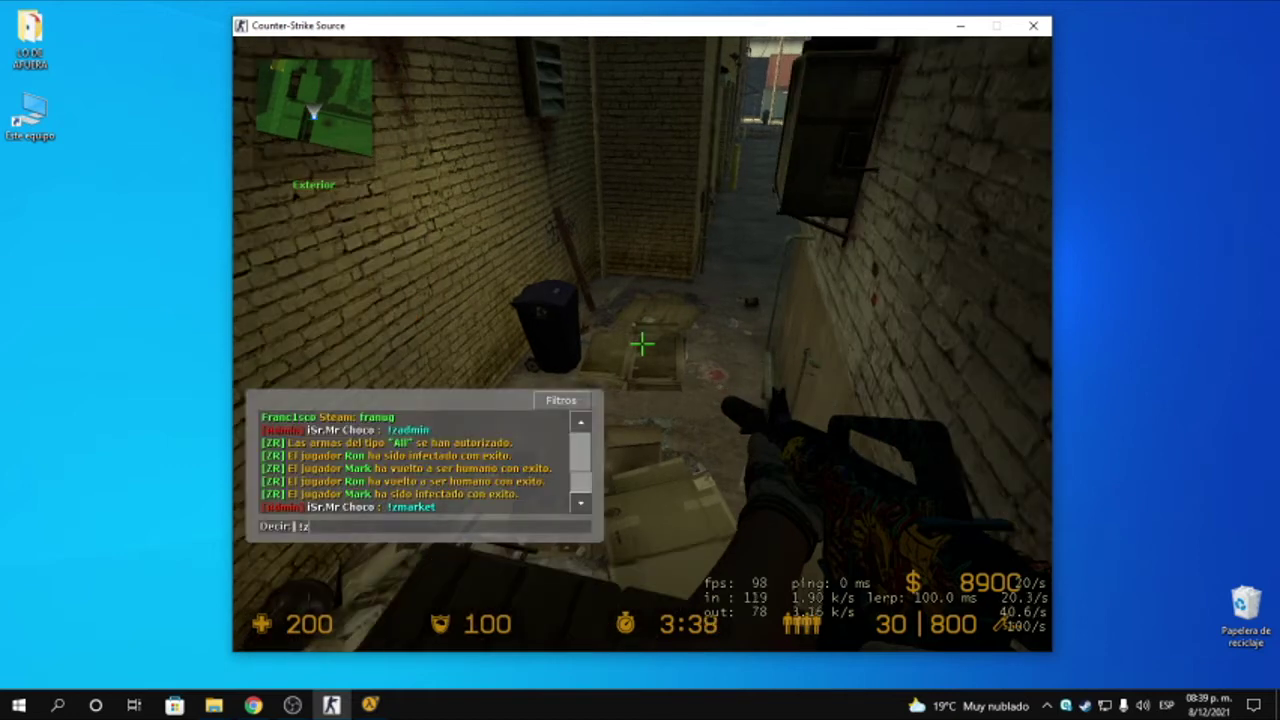
pyautogui.write('menu')
pyautogui.press('Return')
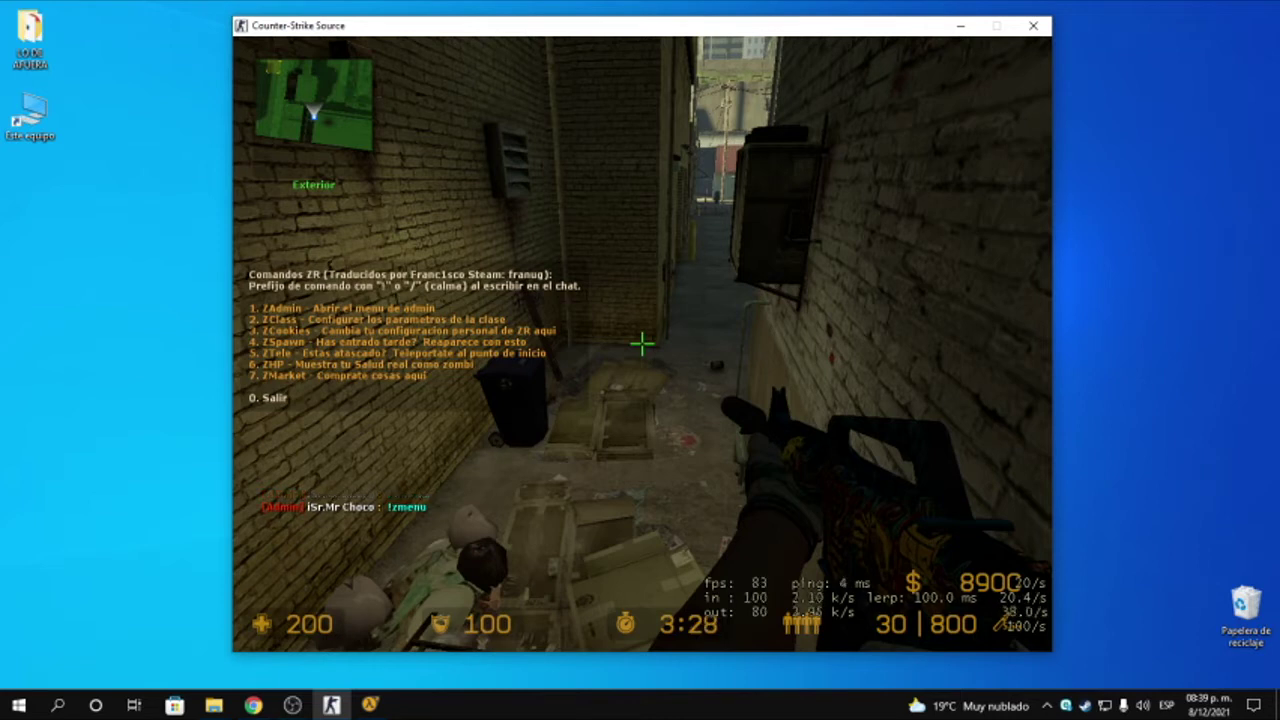
# Exit the ZR commands menu, run out of the alley onto the street and view the scoreboard
pyautogui.press('w')
pyautogui.press('w')
pyautogui.press('0')
pyautogui.press('q')
pyautogui.press('q')
pyautogui.press('q')
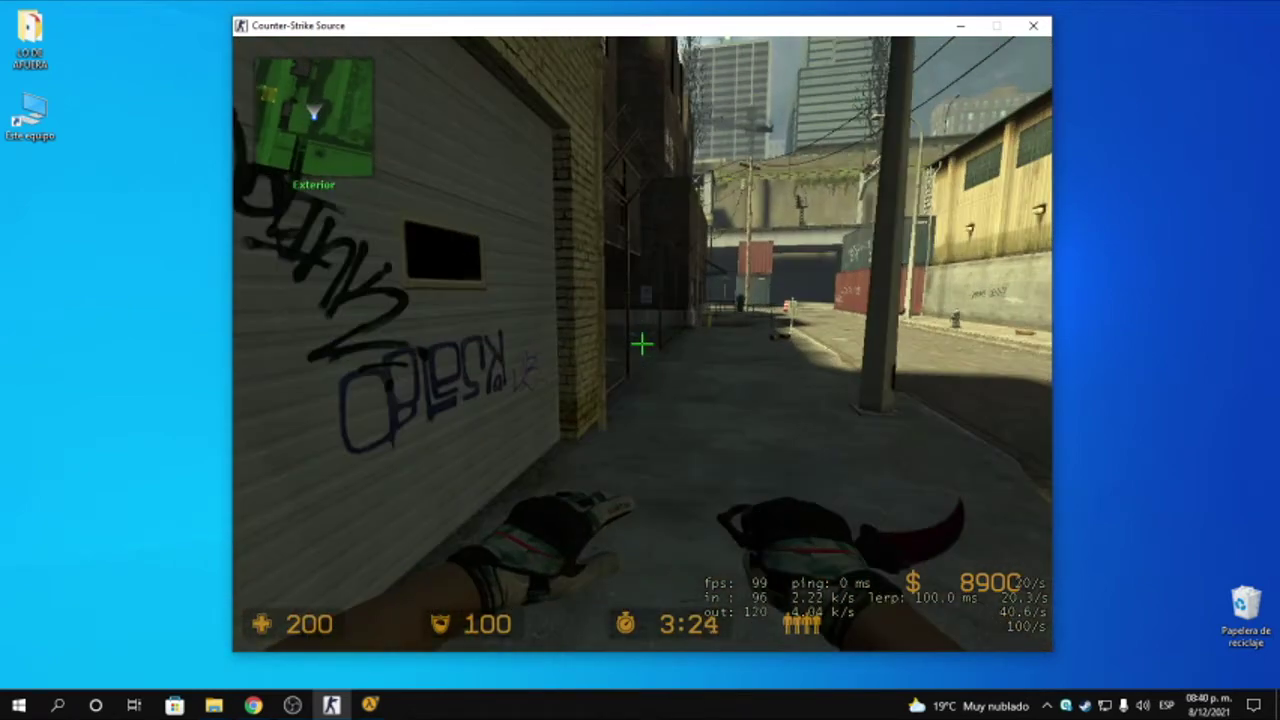
pyautogui.press('1')
pyautogui.press('w')
pyautogui.press('Tab')
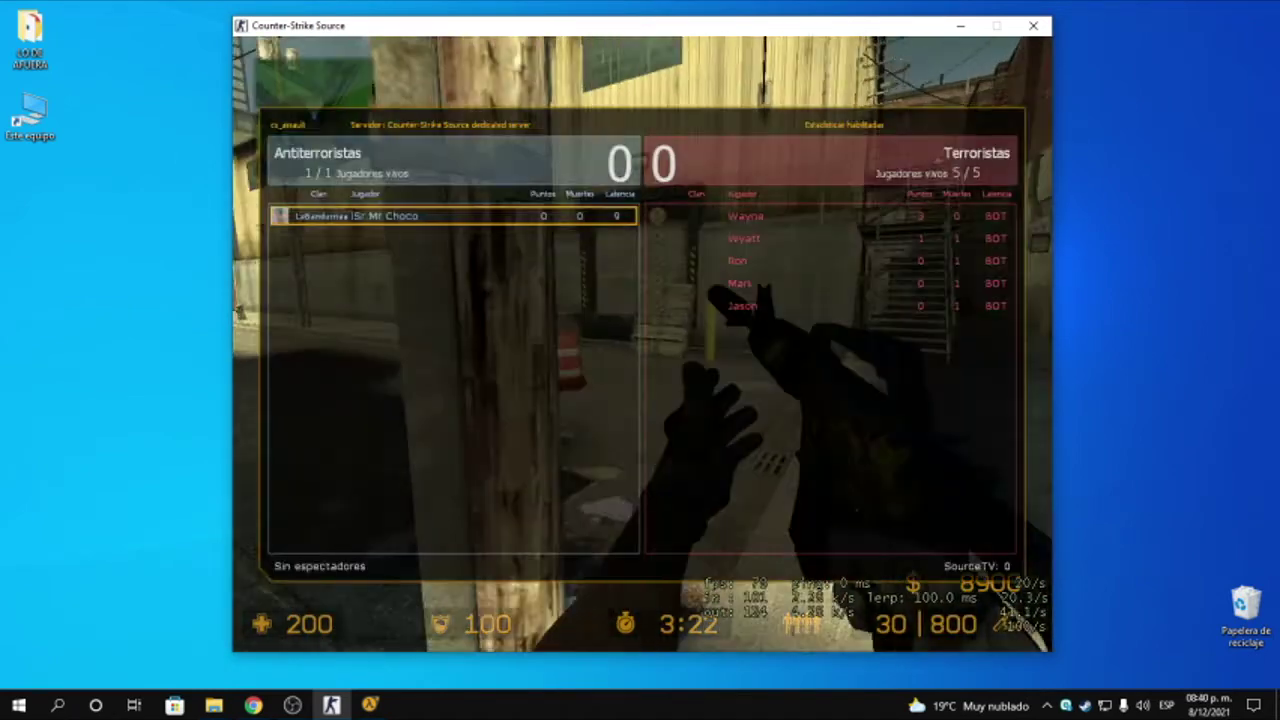
# Run across the yard to the side alley and enter the warehouse through its side door with the rifle drawn
pyautogui.press('q')
pyautogui.press('q')
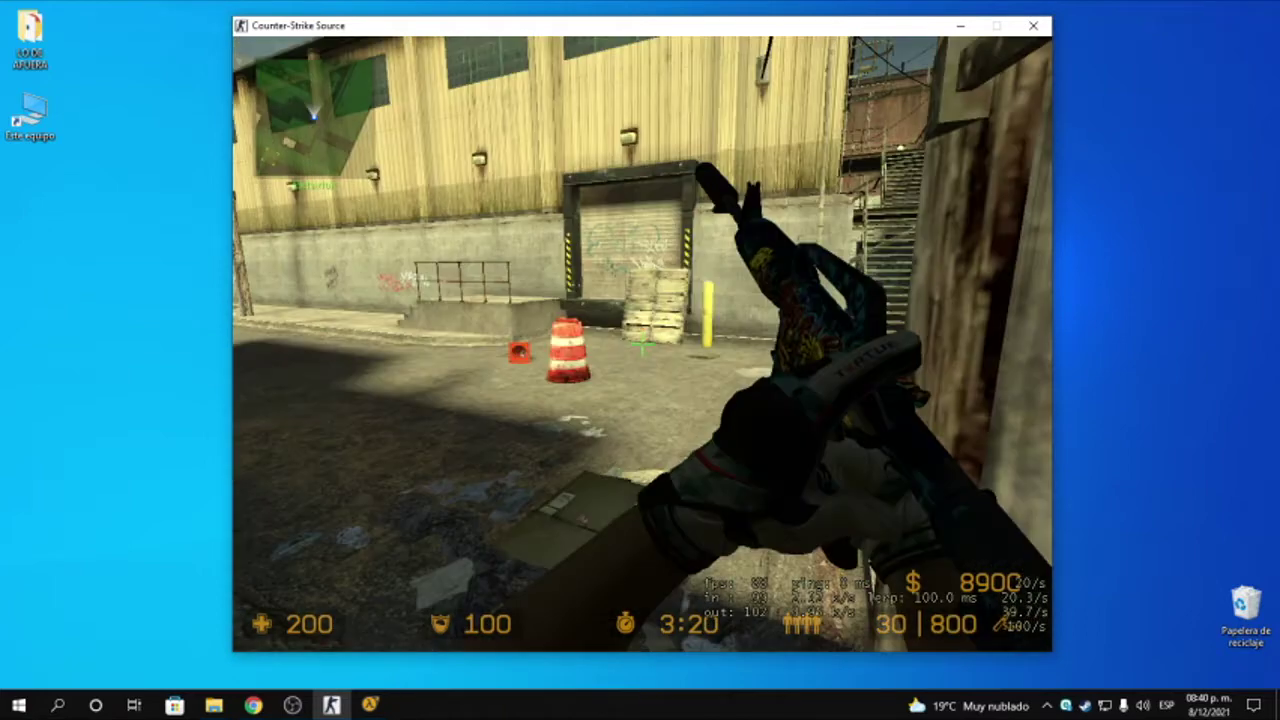
pyautogui.press('3')
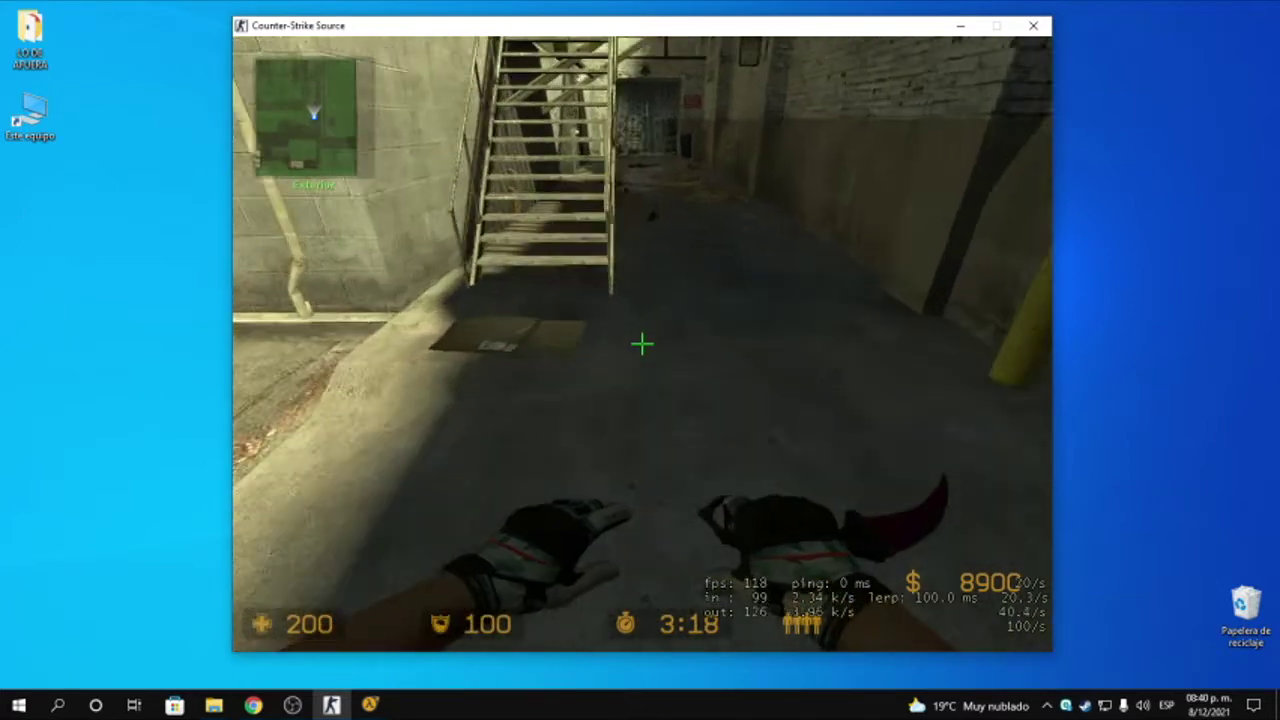
pyautogui.press('Tab')
pyautogui.press('w')
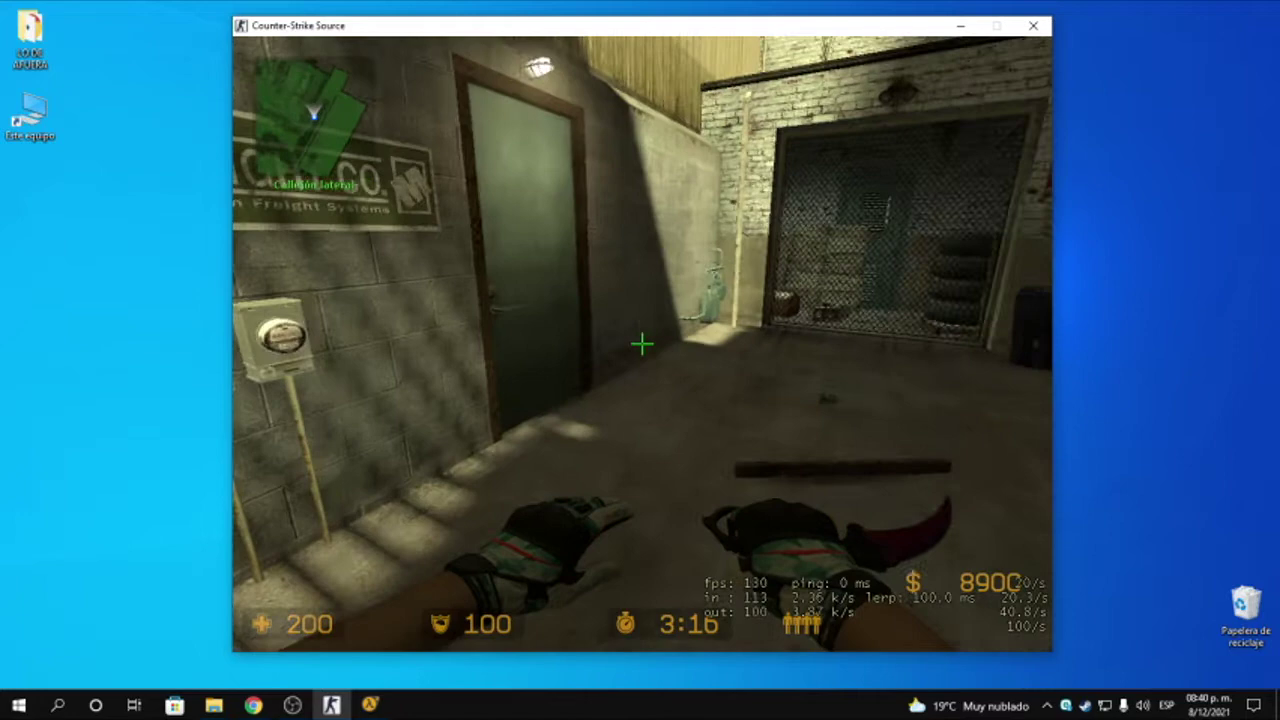
pyautogui.press('e')
pyautogui.press('1')
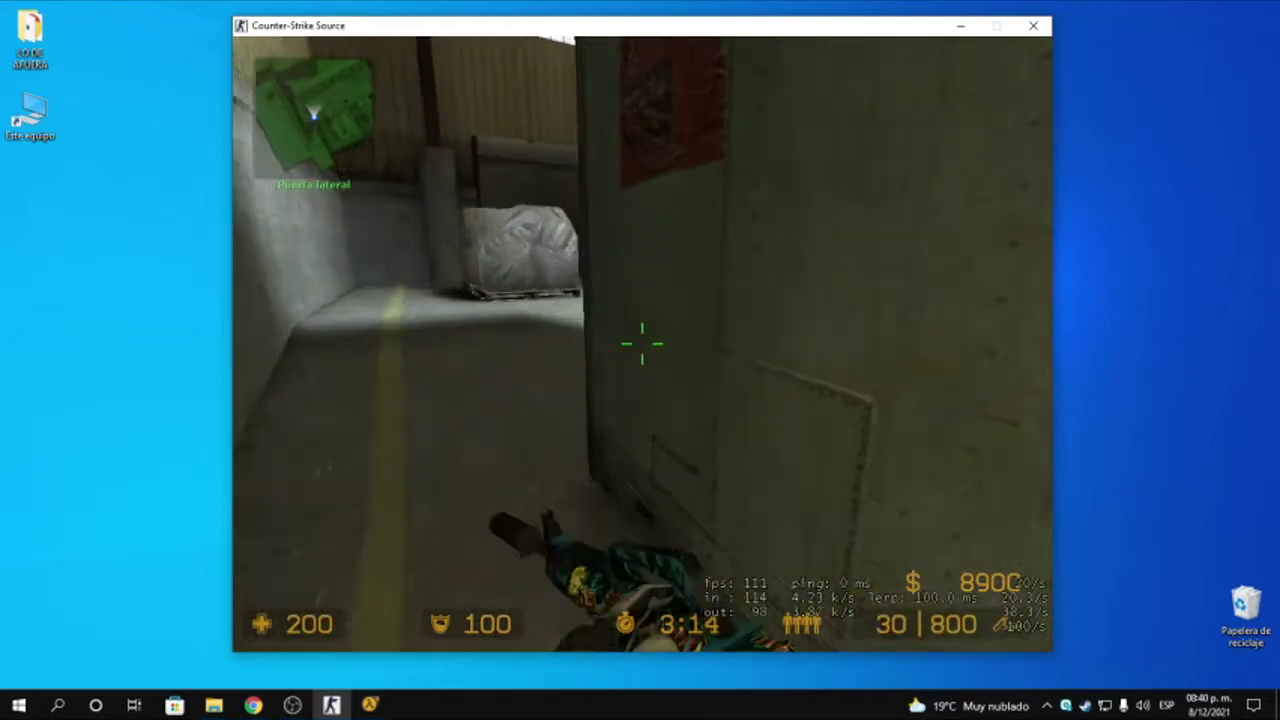
pyautogui.press('w')
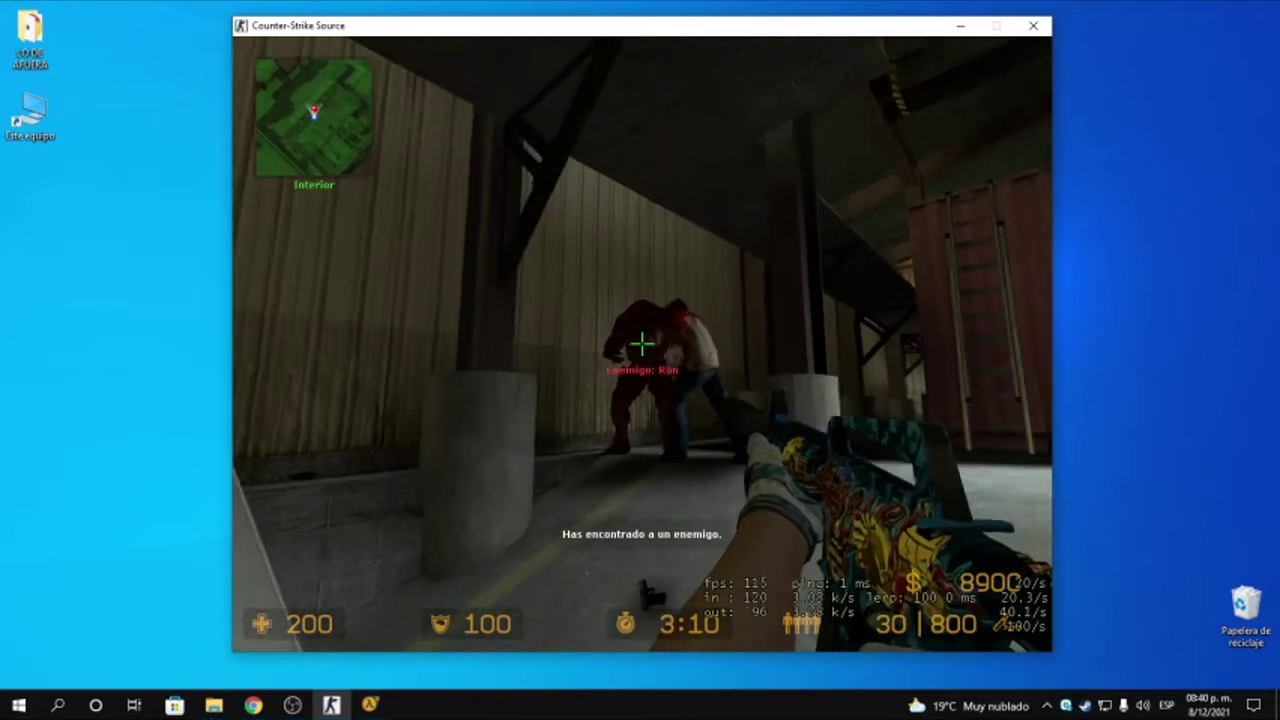
# Shoot the zombie bots inside the warehouse with the M4A1 while moving around, and reload the rifle
pyautogui.click(642, 345)
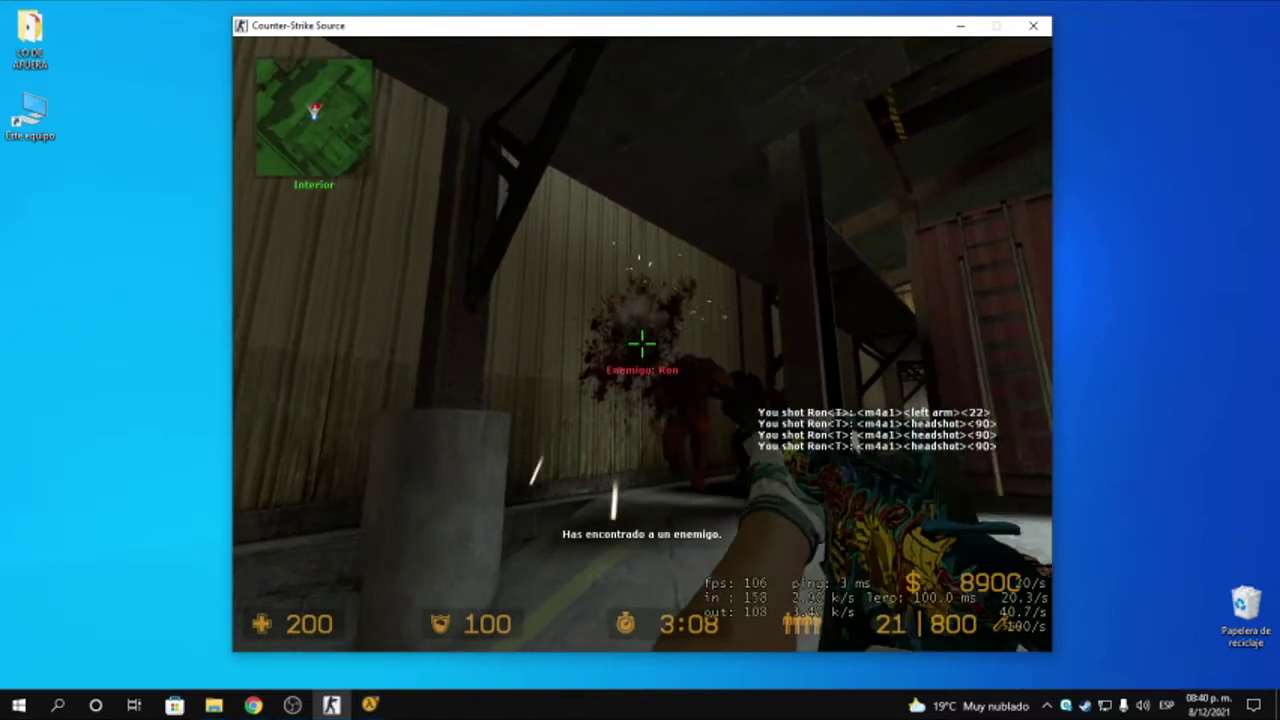
pyautogui.press('s')
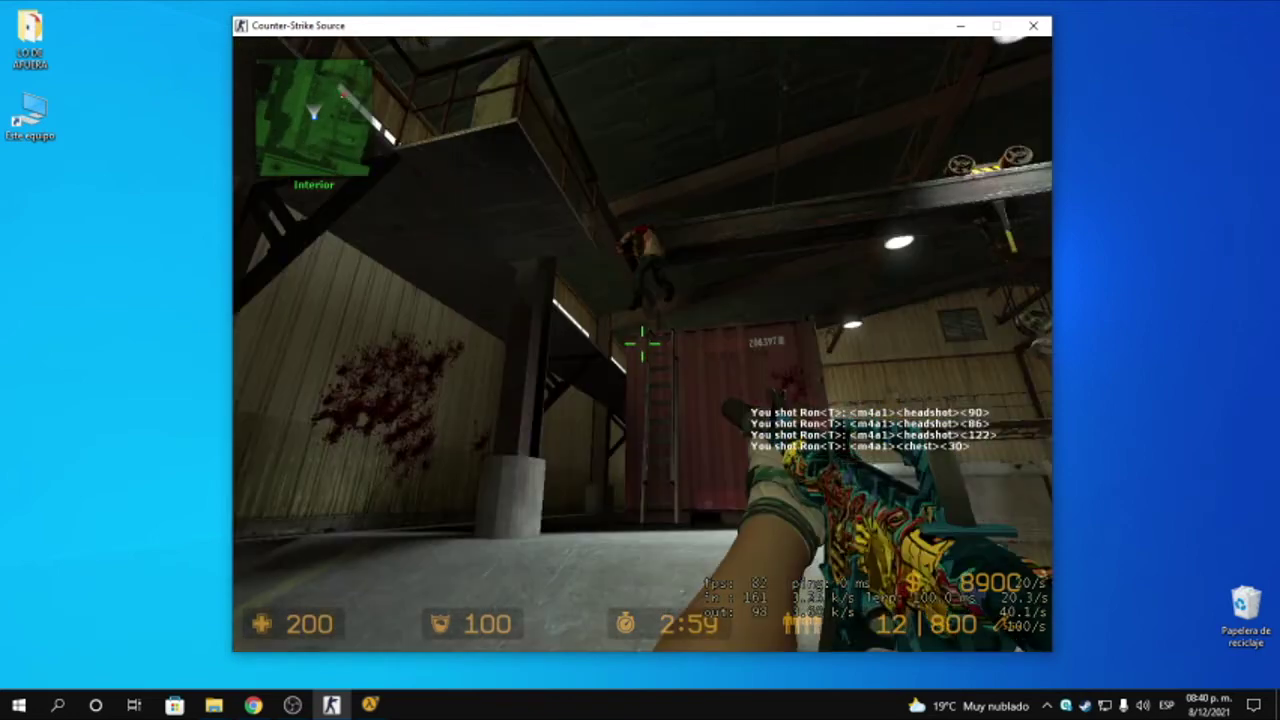
pyautogui.click(642, 343)
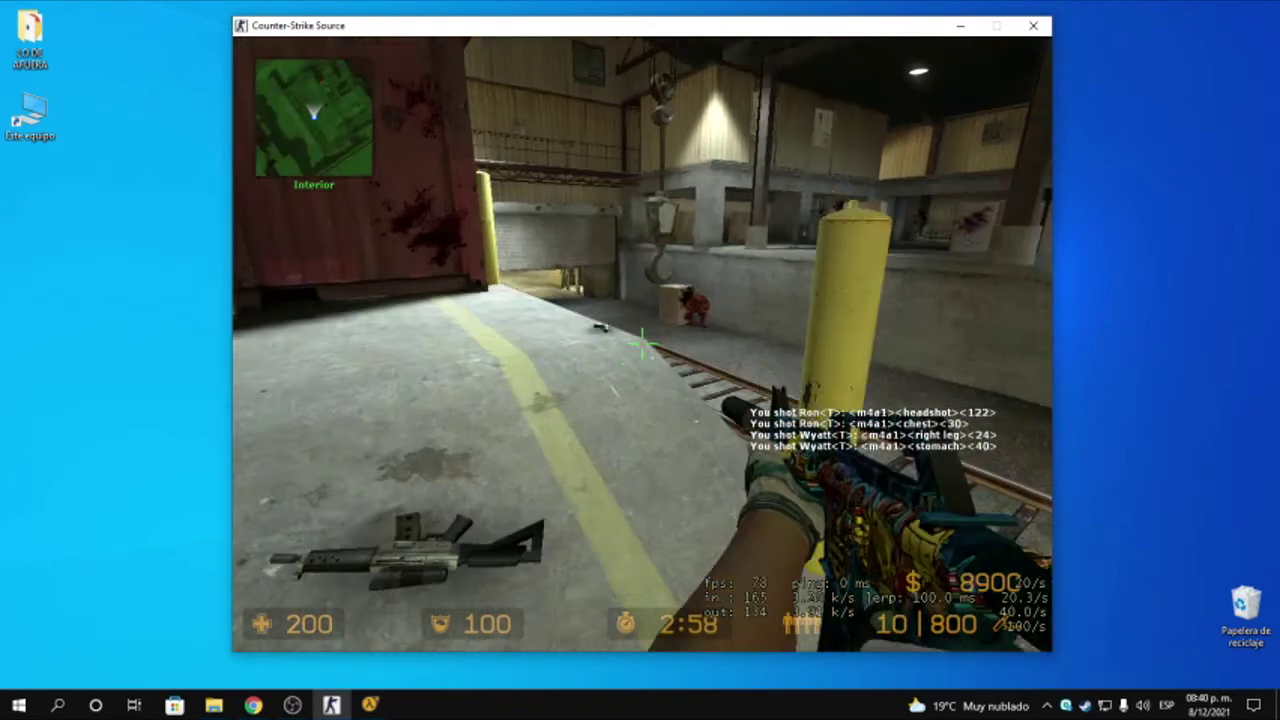
pyautogui.press('w')
pyautogui.click(642, 343)
pyautogui.click(642, 343)
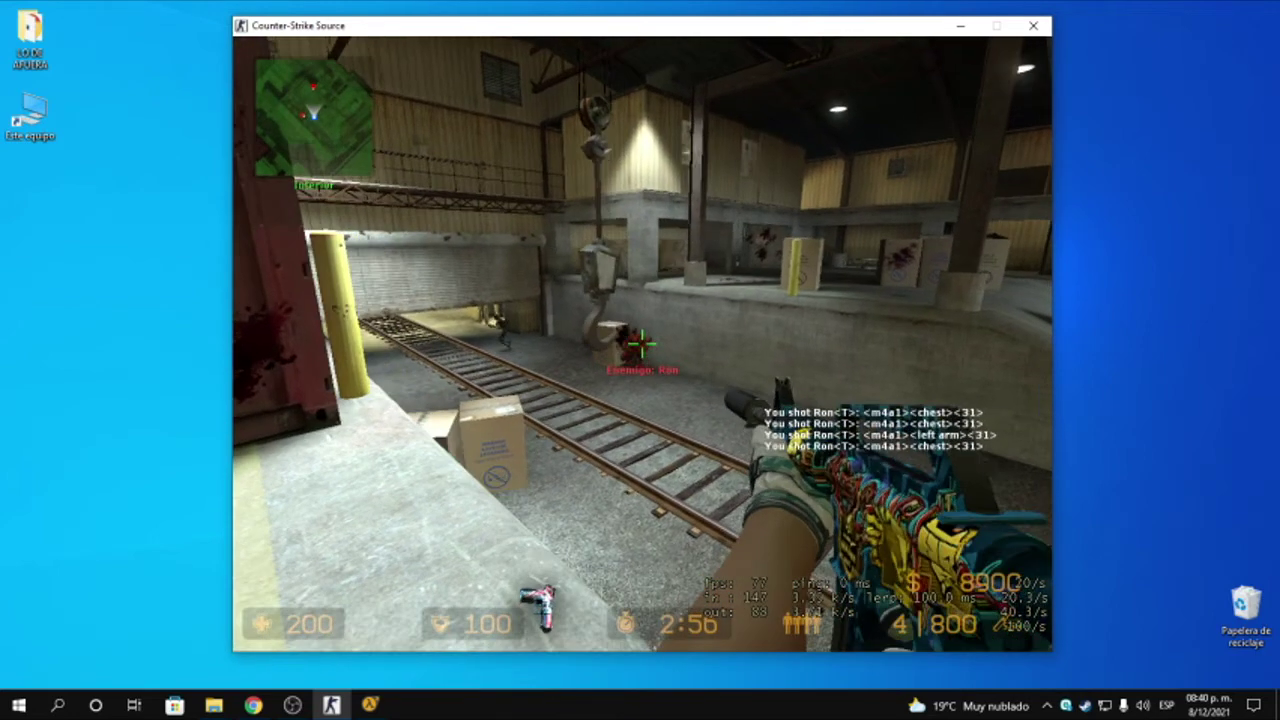
pyautogui.press('w')
pyautogui.press('r')
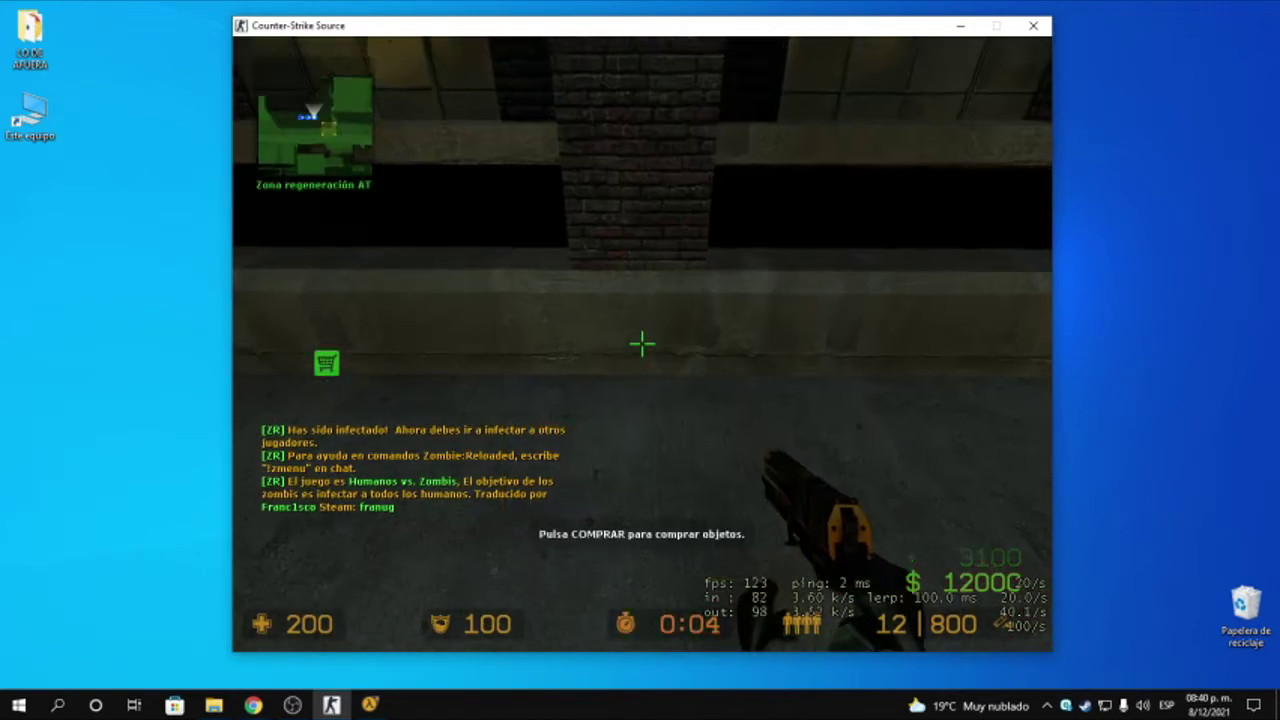
# Buy weapons at the counter-terrorist spawn for the new round
pyautogui.press('F3')
pyautogui.press('q')
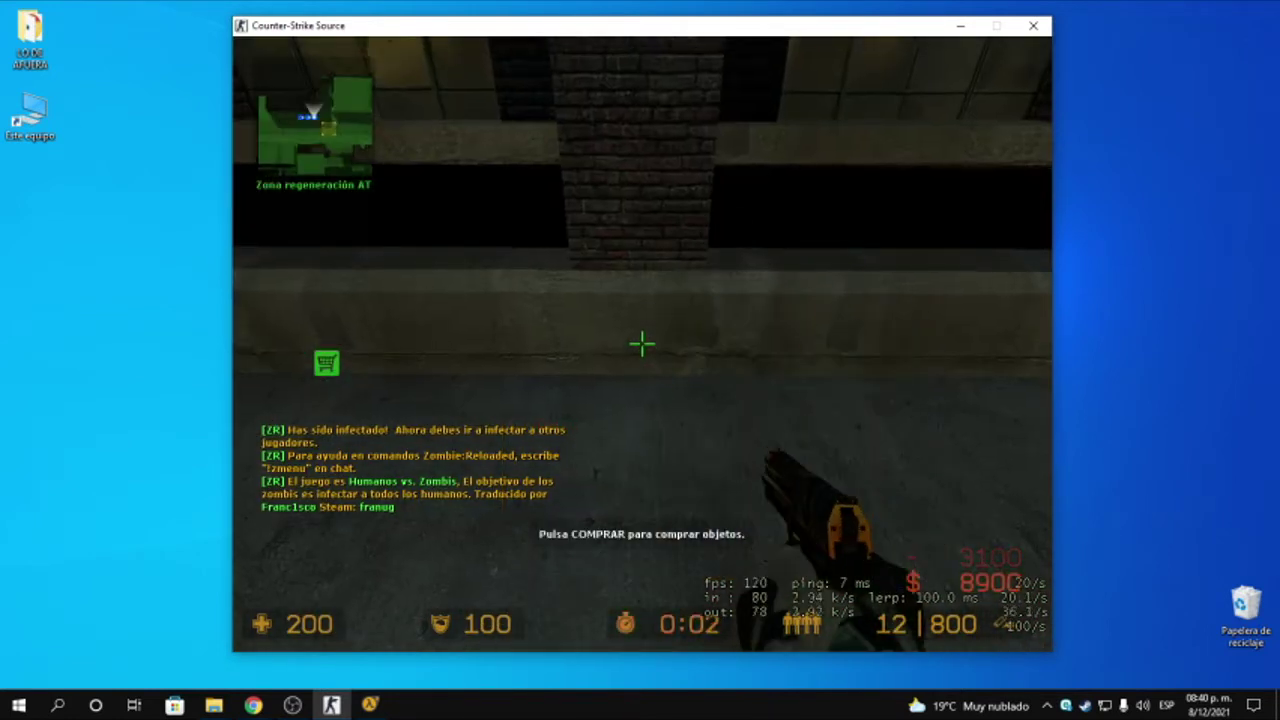
pyautogui.press('1')
# Leave the match for the console, shut down the dedicated server with the quit command and minimize the game
pyautogui.press('`')
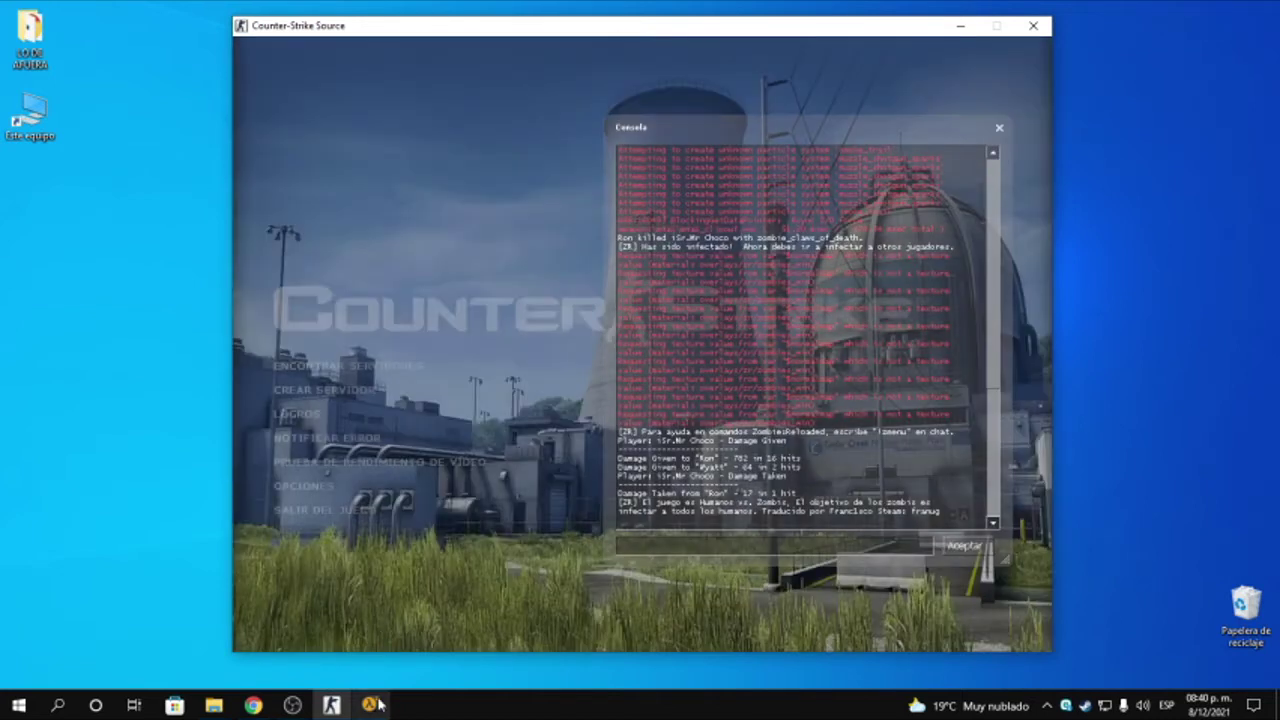
pyautogui.click(370, 705)
pyautogui.click(529, 476)
pyautogui.write('quit')
pyautogui.press('Return')
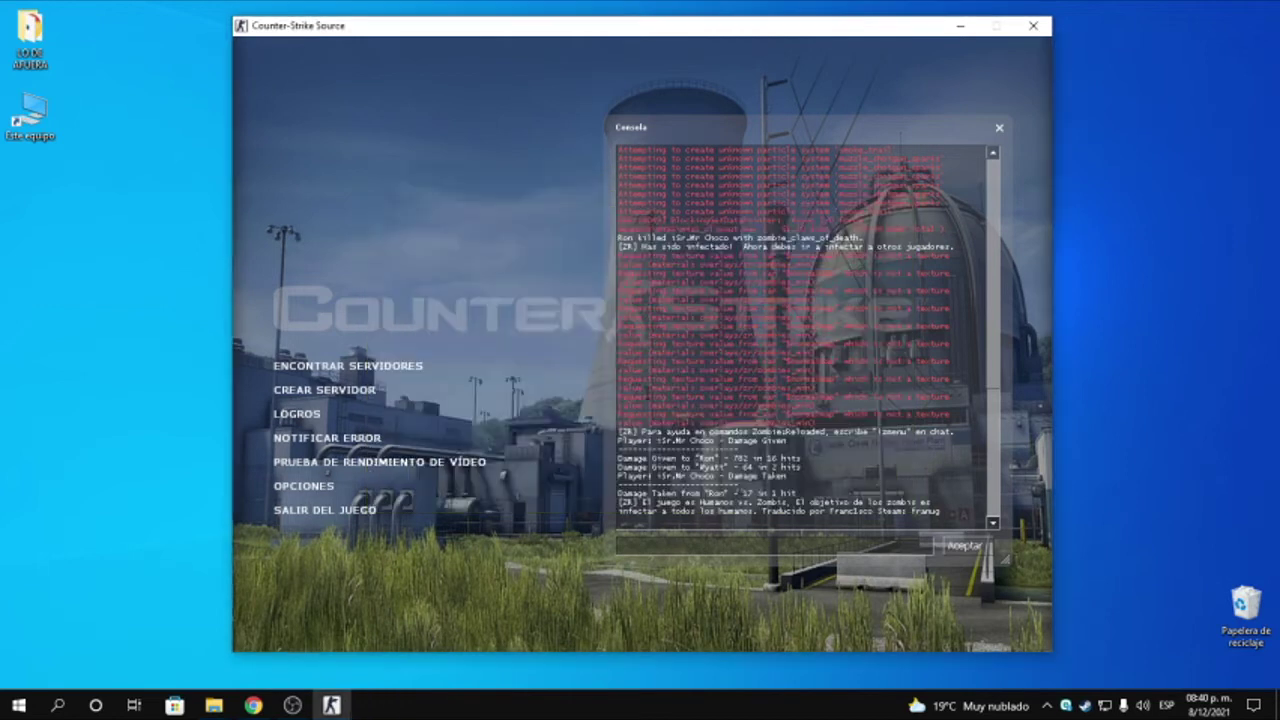
pyautogui.click(958, 24)
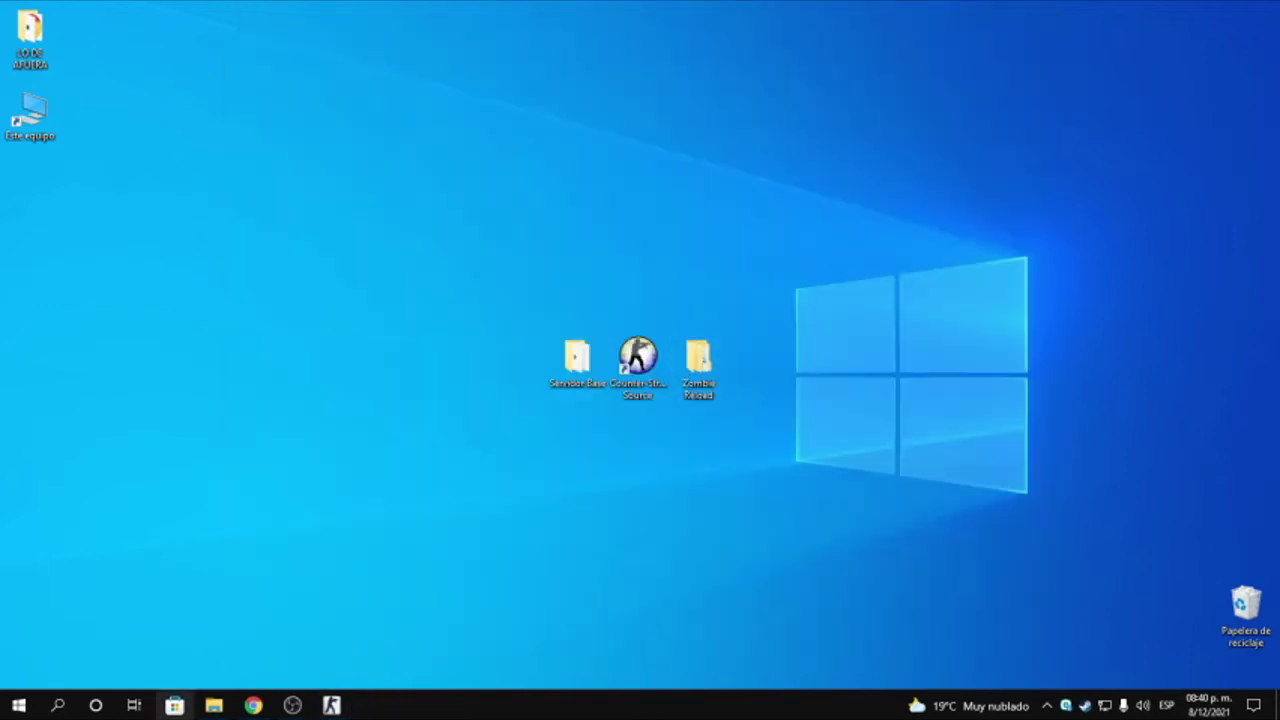
# Switch to the Servidor Base folder in File Explorer and open cstrike/addons/sourcemod/configs/zr
pyautogui.moveTo(224, 703)
pyautogui.click(263, 640)
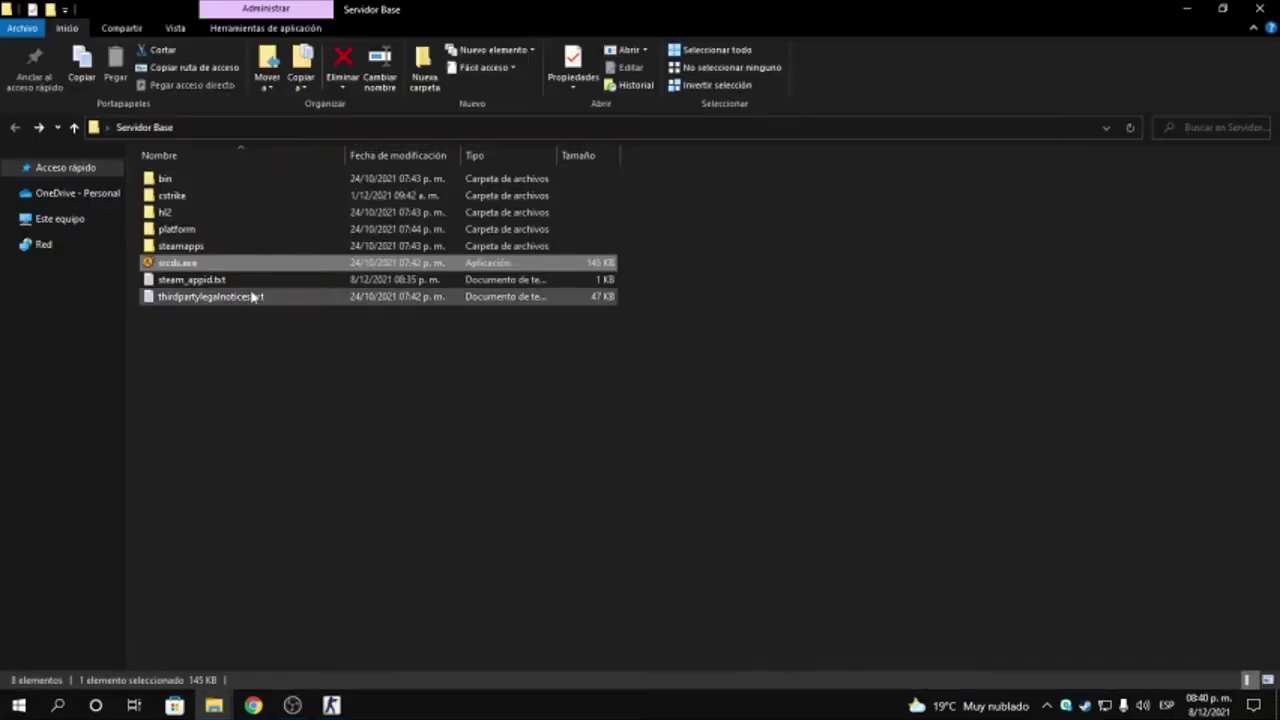
pyautogui.doubleClick(201, 195)
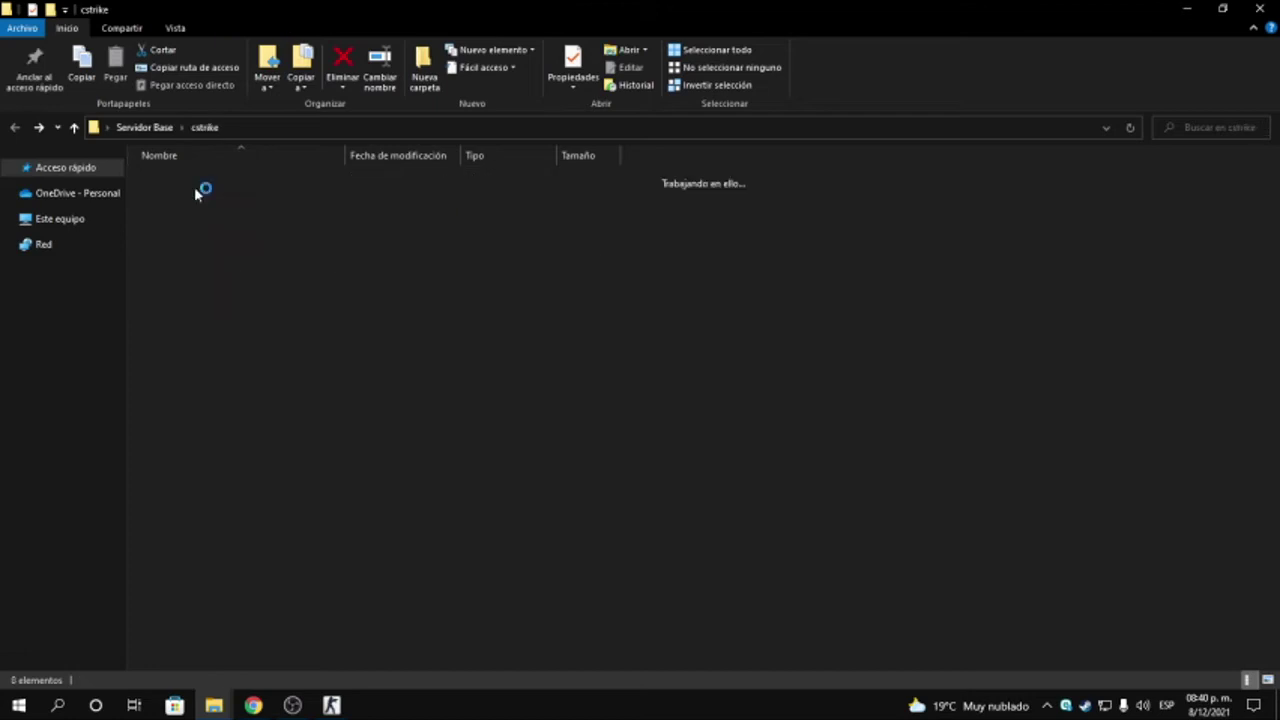
pyautogui.doubleClick(185, 180)
pyautogui.doubleClick(187, 196)
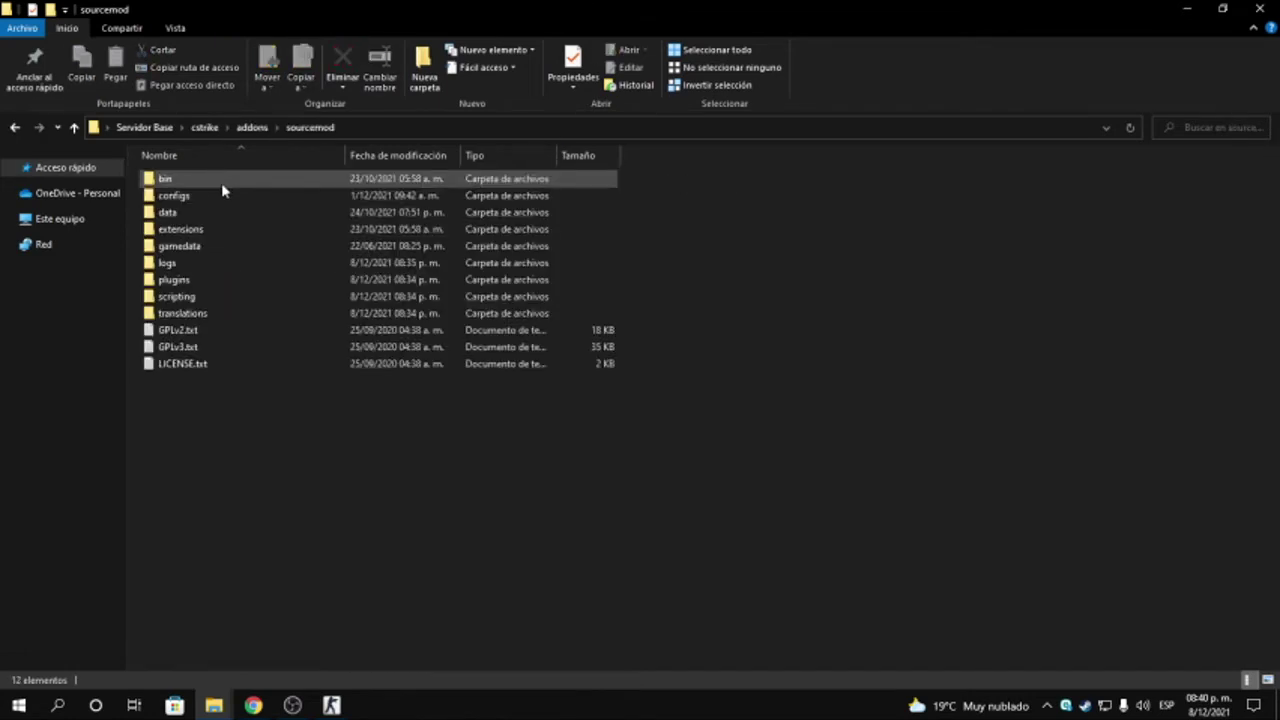
pyautogui.doubleClick(200, 197)
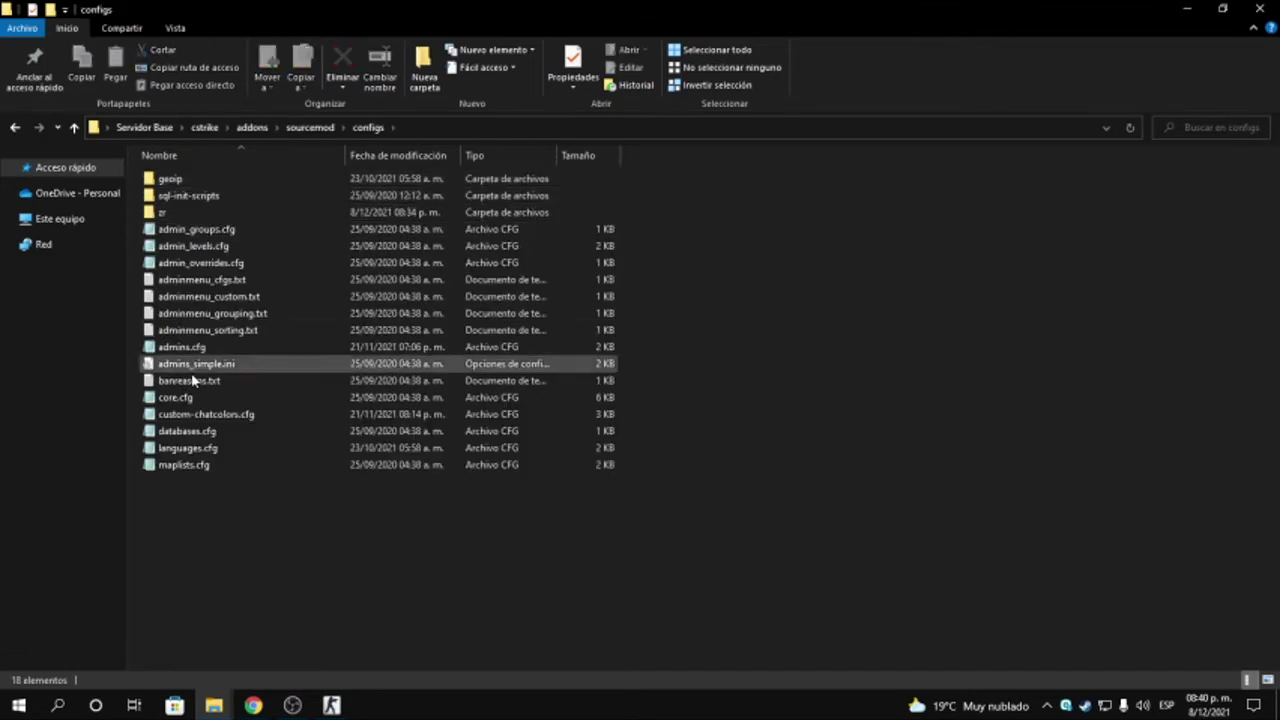
pyautogui.doubleClick(206, 216)
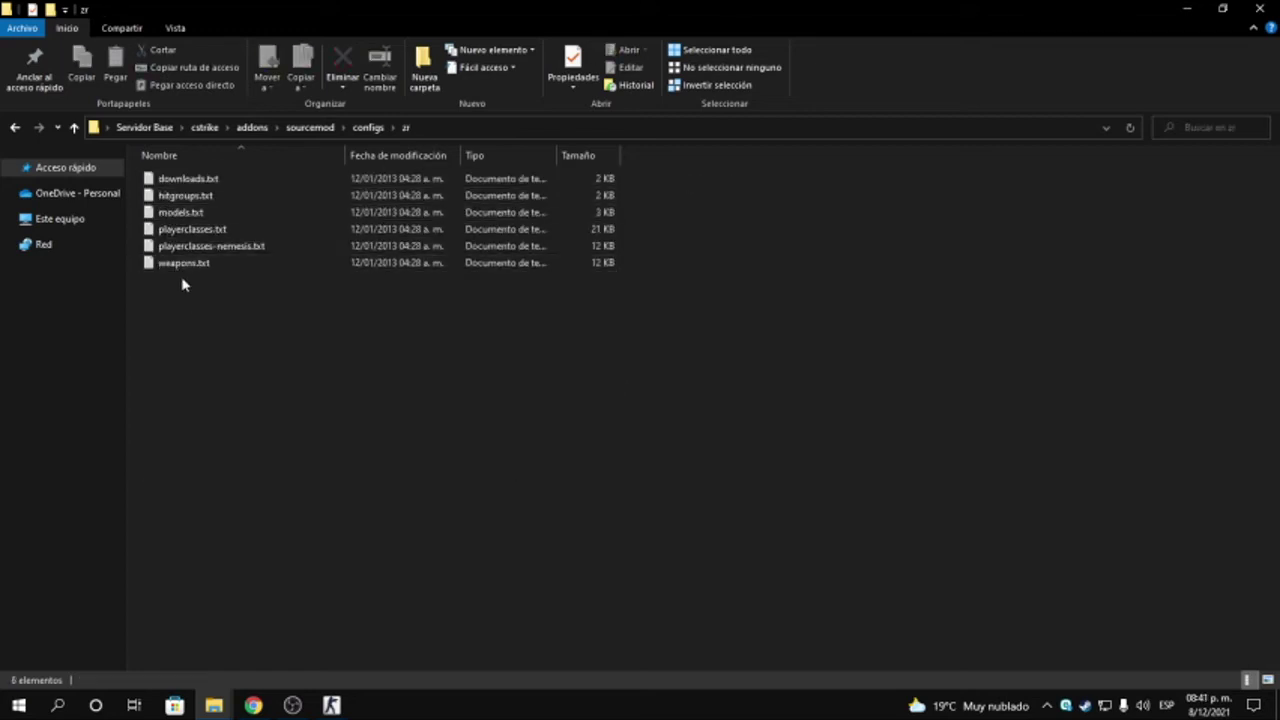
pyautogui.click(188, 229)
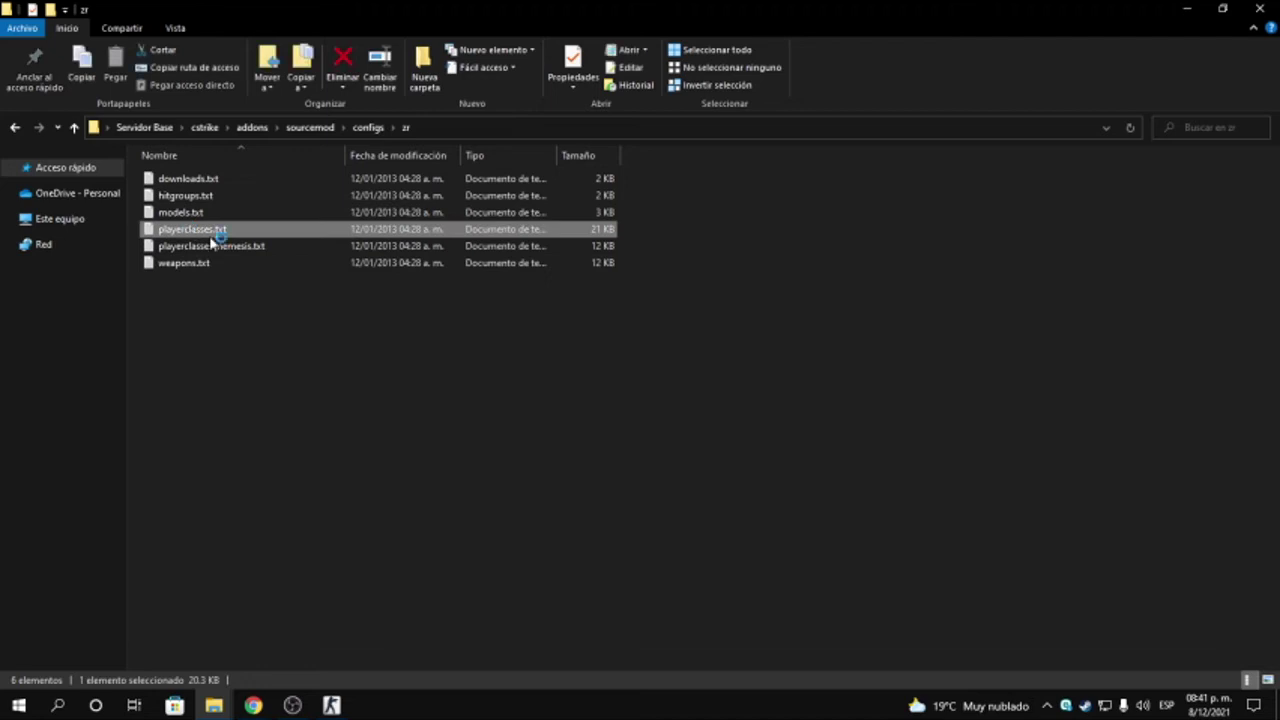
pyautogui.doubleClick(184, 229)
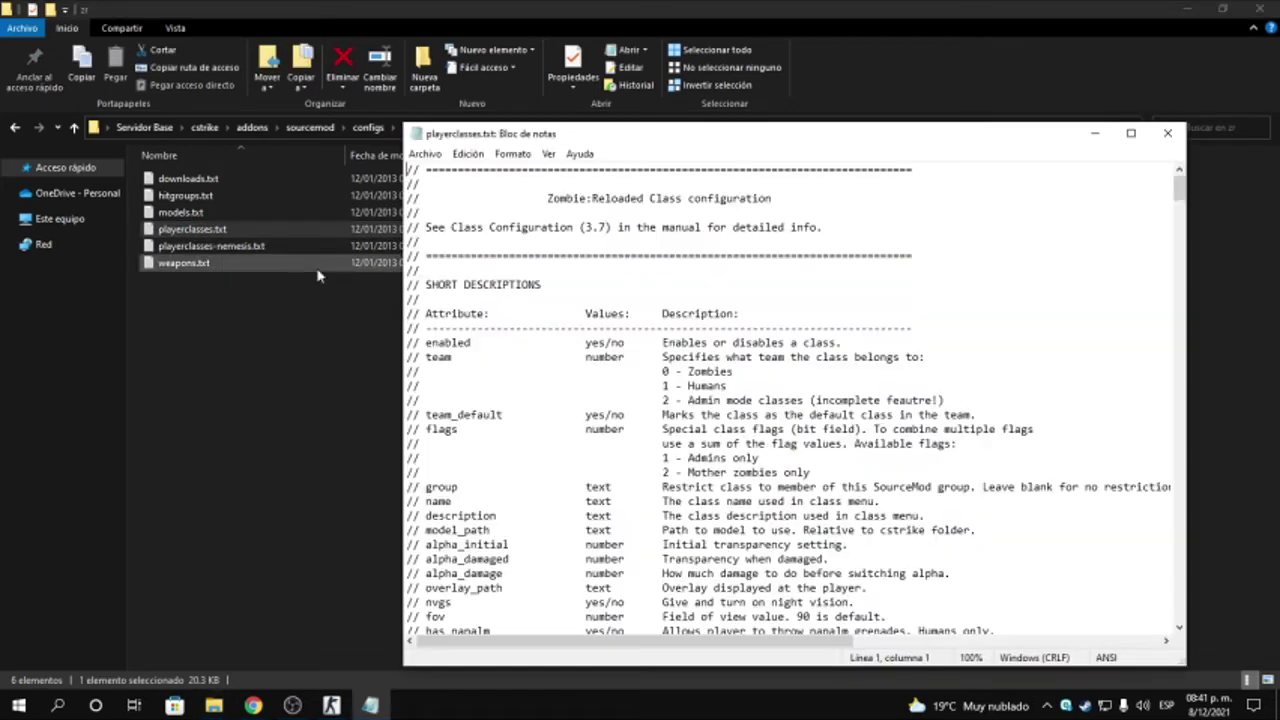
pyautogui.click(1167, 133)
# Open playerclasses.txt and playerclasses-nemesis.txt from the zr folder in Notepad++
pyautogui.rightClick(219, 227)
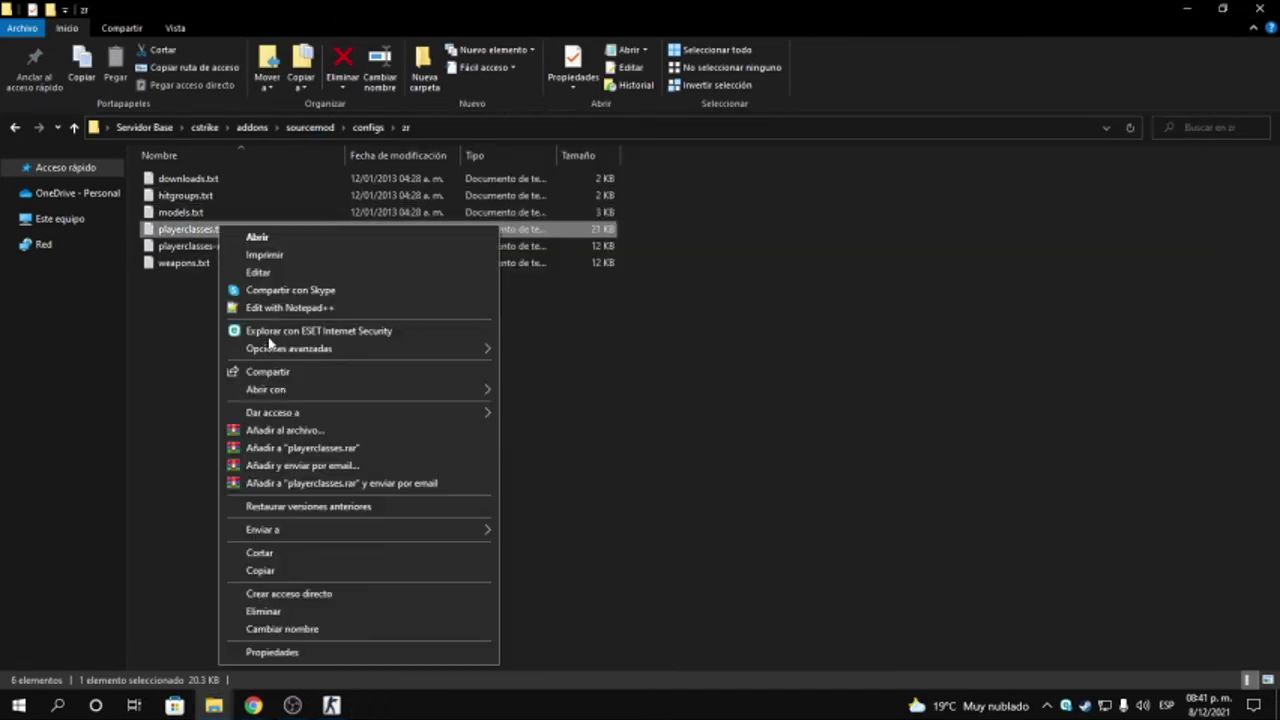
pyautogui.click(268, 312)
pyautogui.click(211, 251)
pyautogui.rightClick(212, 253)
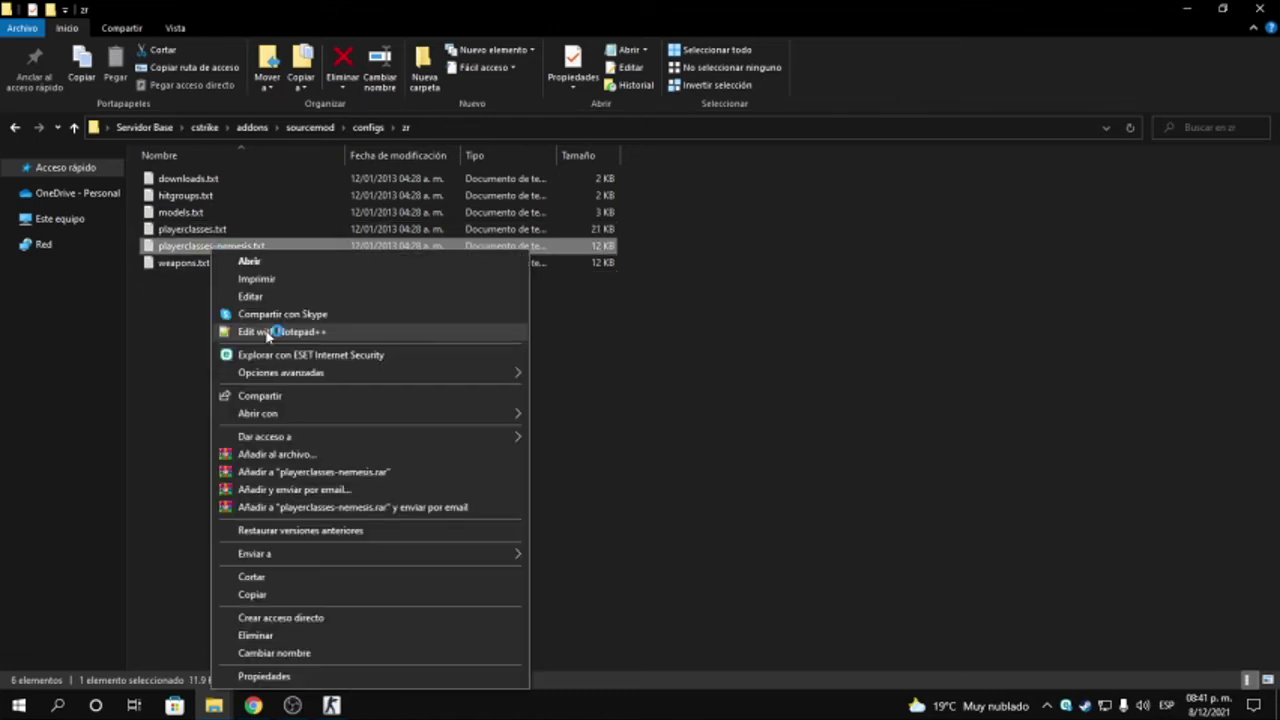
pyautogui.click(268, 333)
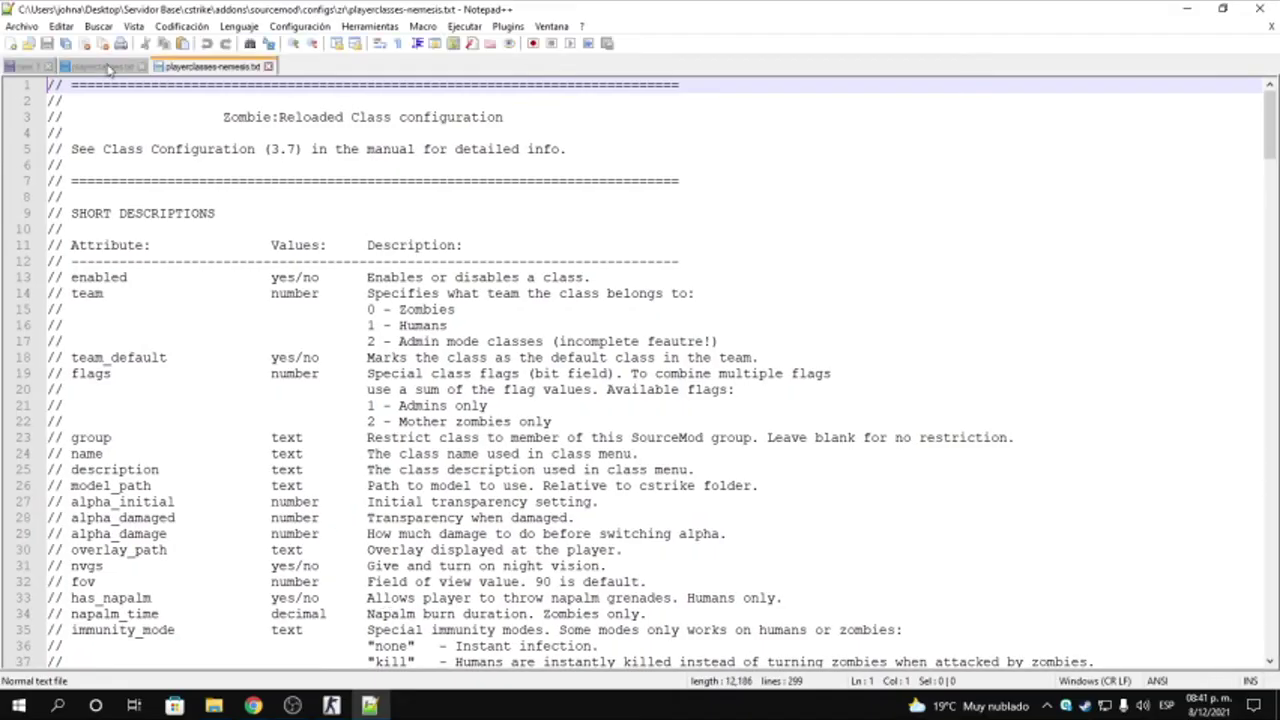
# Examine the zombie_classic class settings in playerclasses.txt, including its health value
pyautogui.click(100, 67)
pyautogui.scroll(-20, 566, 428)
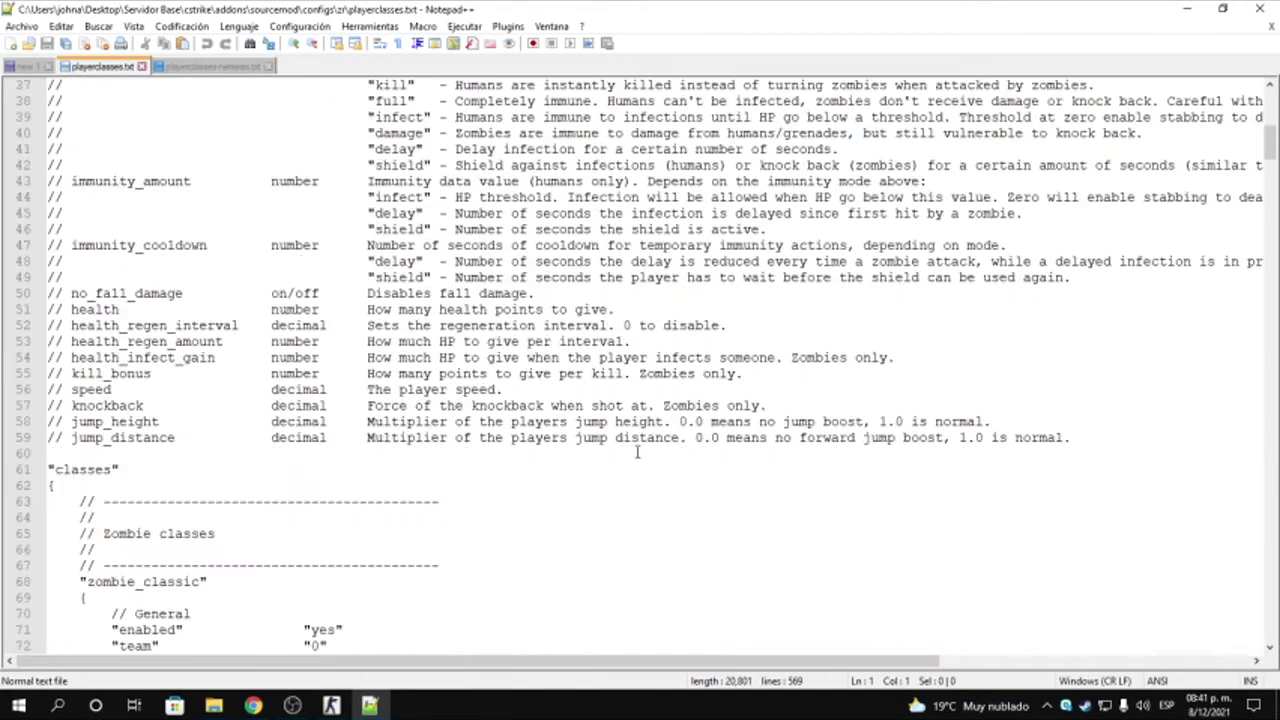
pyautogui.scroll(-4, 634, 452)
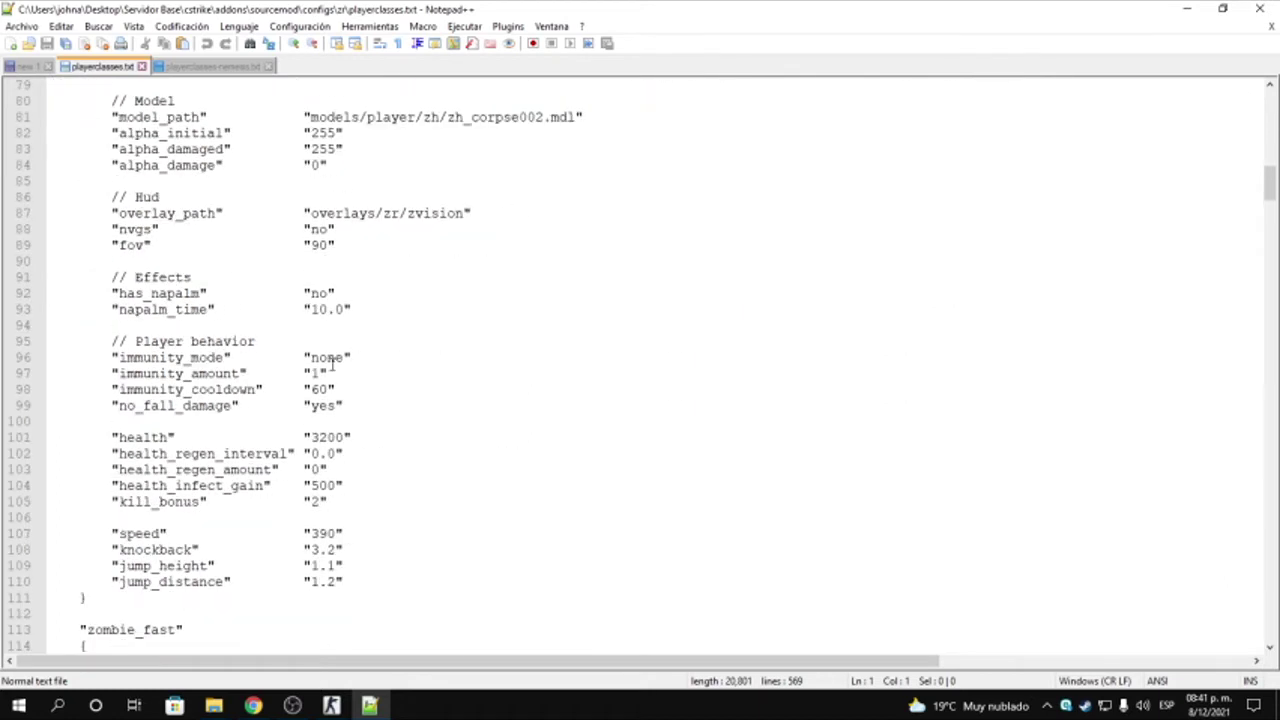
pyautogui.scroll(-3, 332, 365)
pyautogui.scroll(3, 127, 281)
pyautogui.scroll(-2, 257, 403)
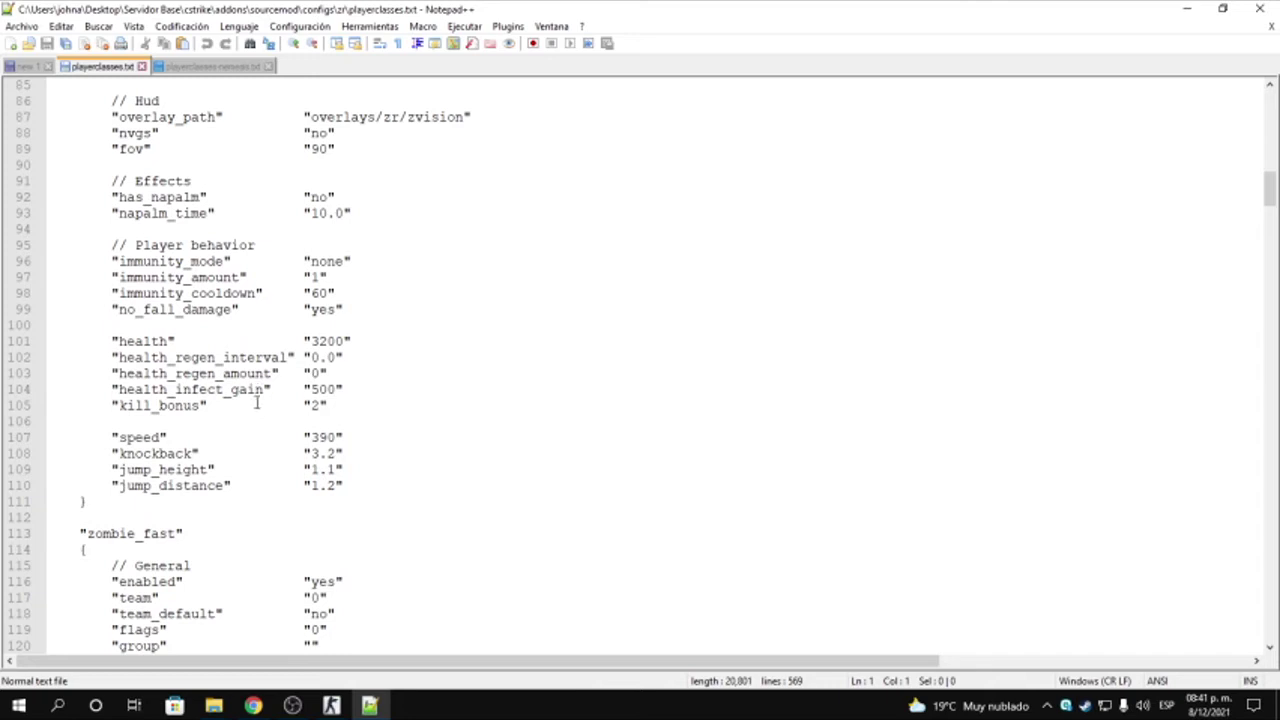
pyautogui.doubleClick(310, 345)
pyautogui.scroll(-4, 323, 510)
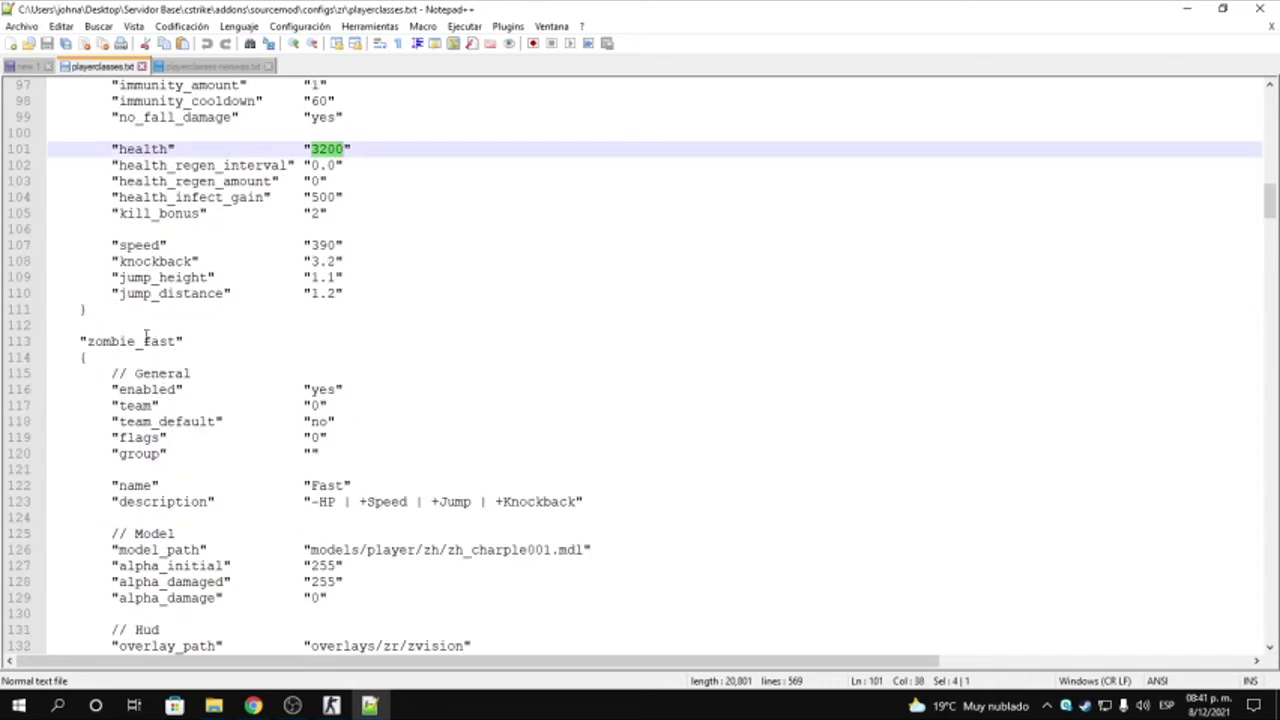
# Look over the zombie_fast class definition in playerclasses.txt and highlight its team setting
pyautogui.click(104, 341)
pyautogui.moveTo(87, 341)
pyautogui.mouseDown()
pyautogui.moveTo(174, 341)
pyautogui.moveTo(86, 357)
pyautogui.moveTo(96, 337)
pyautogui.mouseUp()
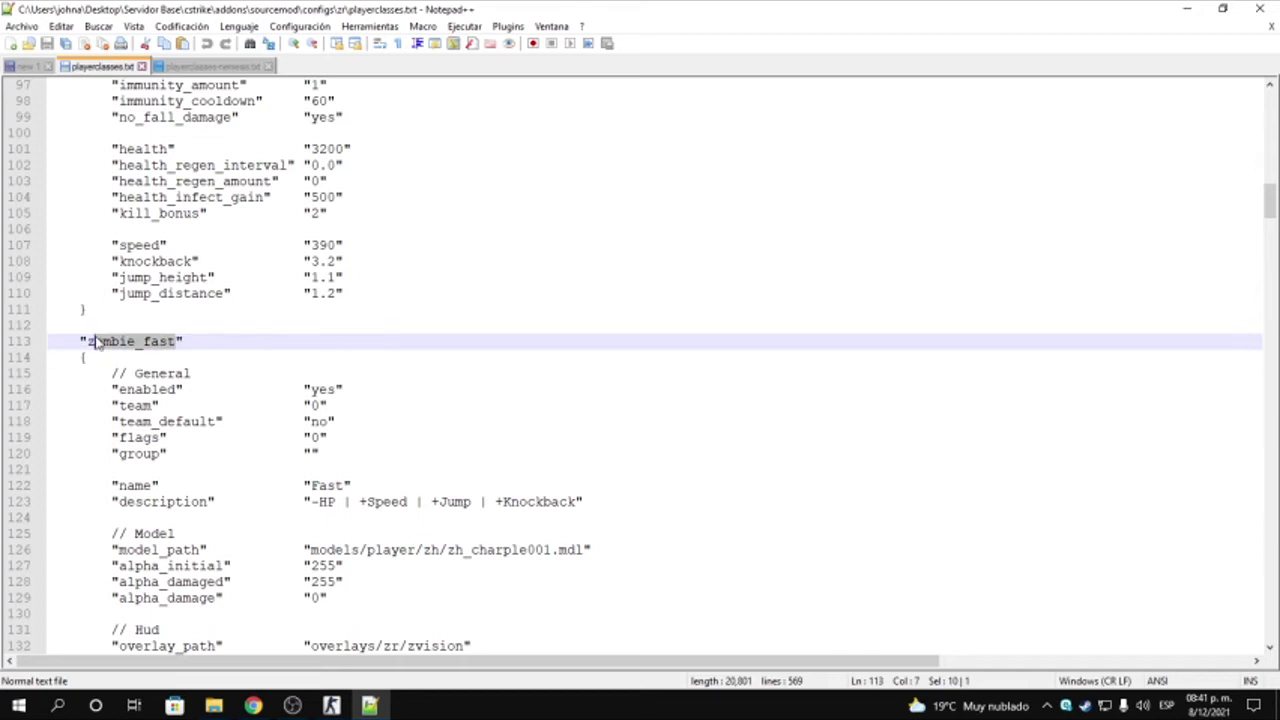
pyautogui.scroll(-6, 180, 415)
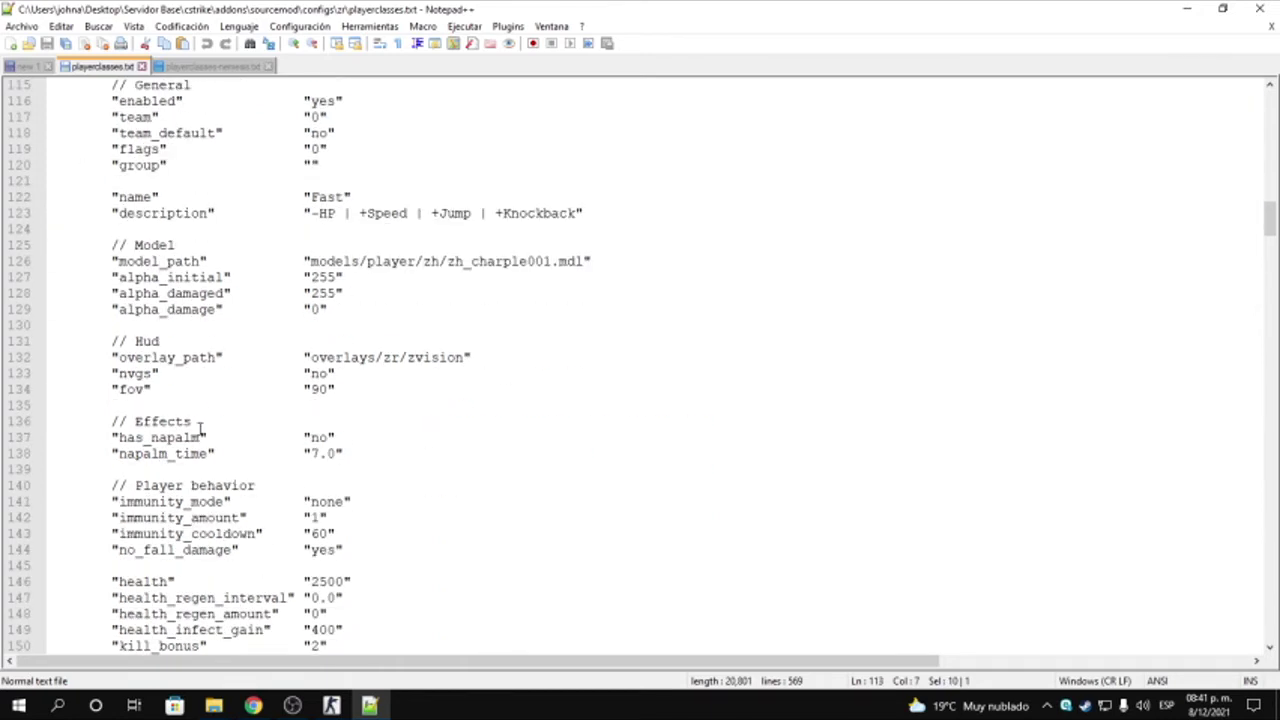
pyautogui.scroll(1, 277, 233)
pyautogui.moveTo(110, 148)
pyautogui.mouseDown()
pyautogui.moveTo(382, 153)
pyautogui.moveTo(118, 164)
pyautogui.mouseUp()
pyautogui.click(373, 156)
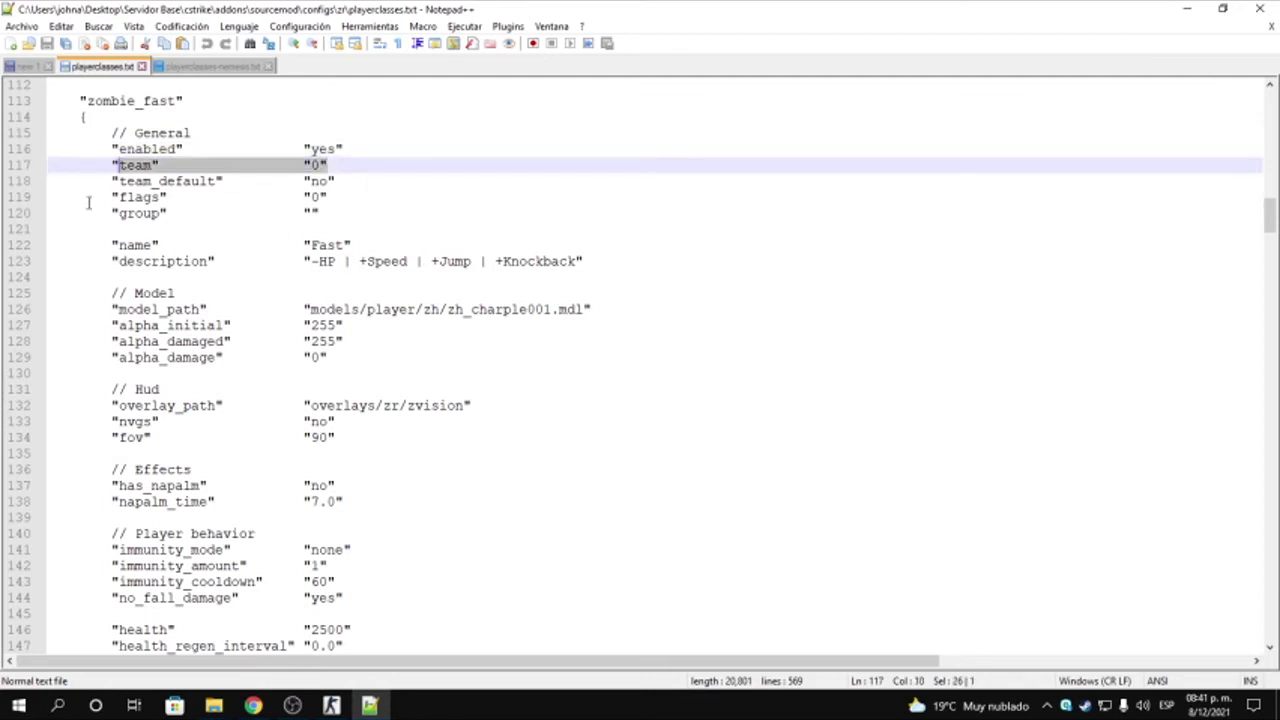
# Examine the flags and group settings of the zombie_fast class, highlighting each line
pyautogui.click(87, 203)
pyautogui.moveTo(113, 199); pyautogui.dragTo(301, 197)
pyautogui.moveTo(327, 197); pyautogui.dragTo(116, 198)
pyautogui.moveTo(110, 197); pyautogui.dragTo(288, 168)
pyautogui.moveTo(143, 101); pyautogui.dragTo(162, 102)
pyautogui.click(166, 180)
pyautogui.moveTo(110, 197); pyautogui.dragTo(314, 200)
pyautogui.click(312, 199)
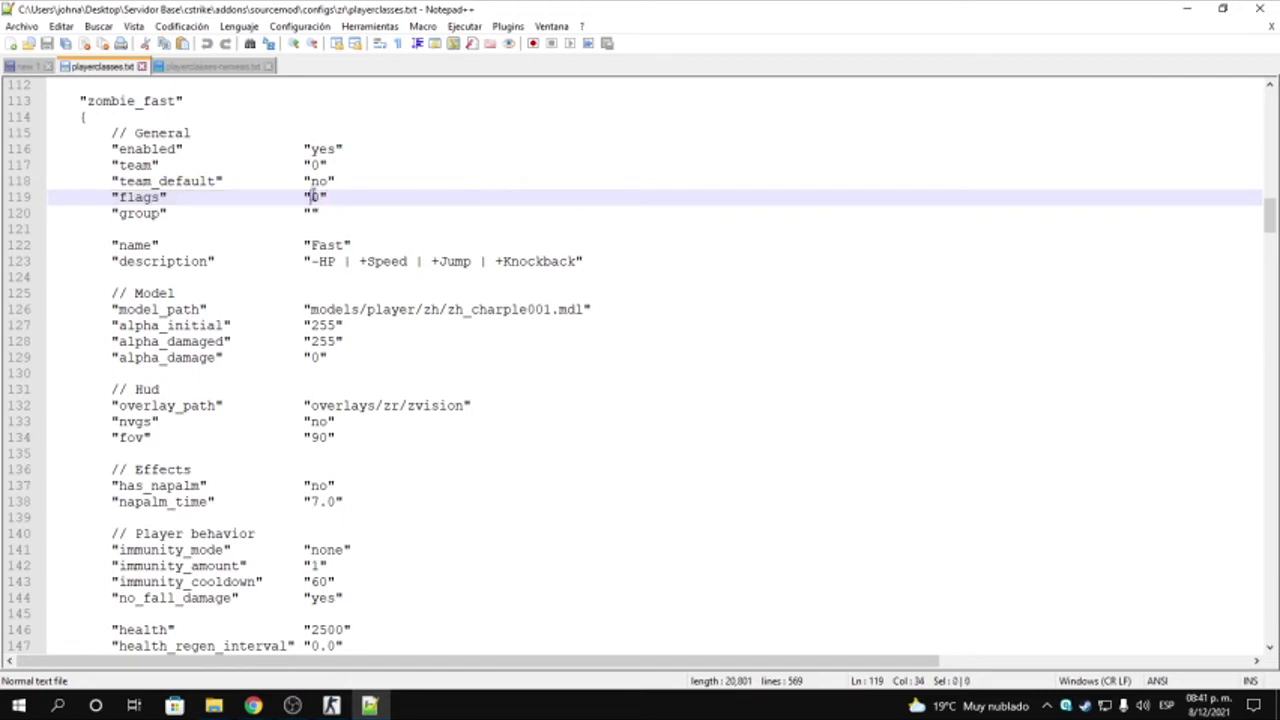
pyautogui.click(310, 213)
pyautogui.moveTo(114, 211); pyautogui.dragTo(314, 200)
pyautogui.click(310, 213)
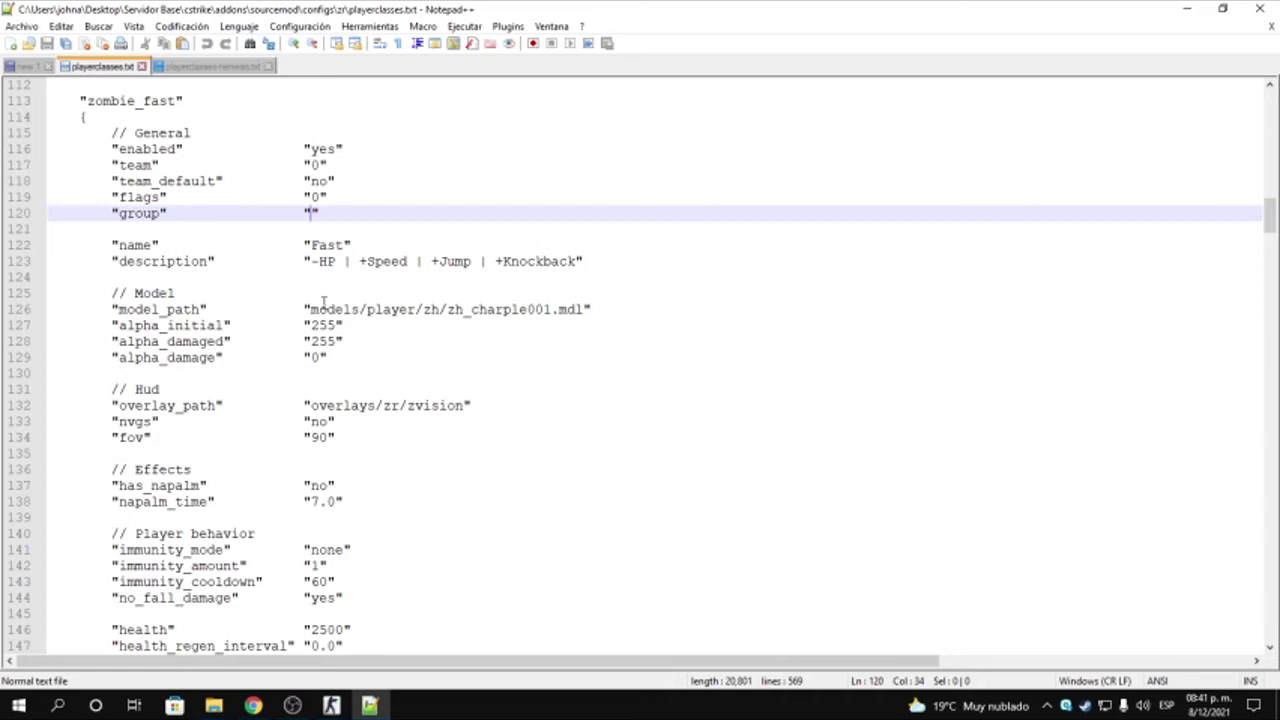
# Set the zombie_fast class's health to 20500 in playerclasses.txt
pyautogui.scroll(-2, 320, 302)
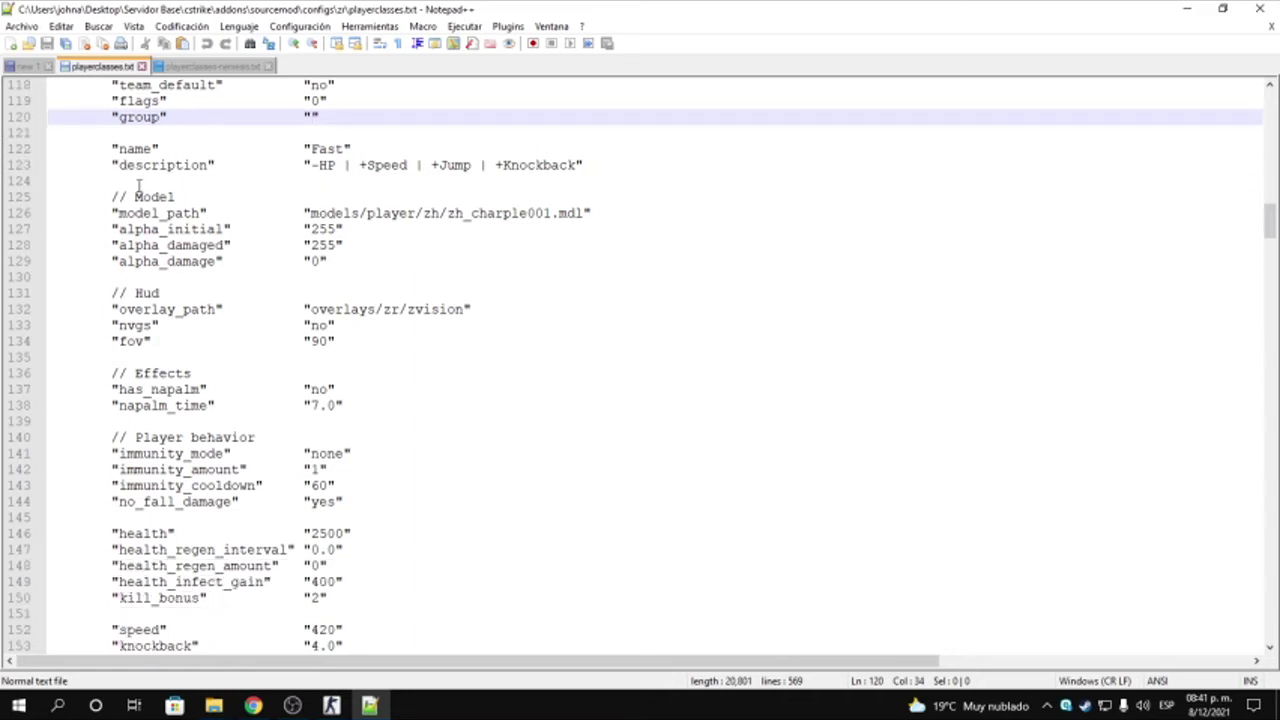
pyautogui.scroll(-3, 251, 280)
pyautogui.moveTo(112, 392); pyautogui.dragTo(351, 392)
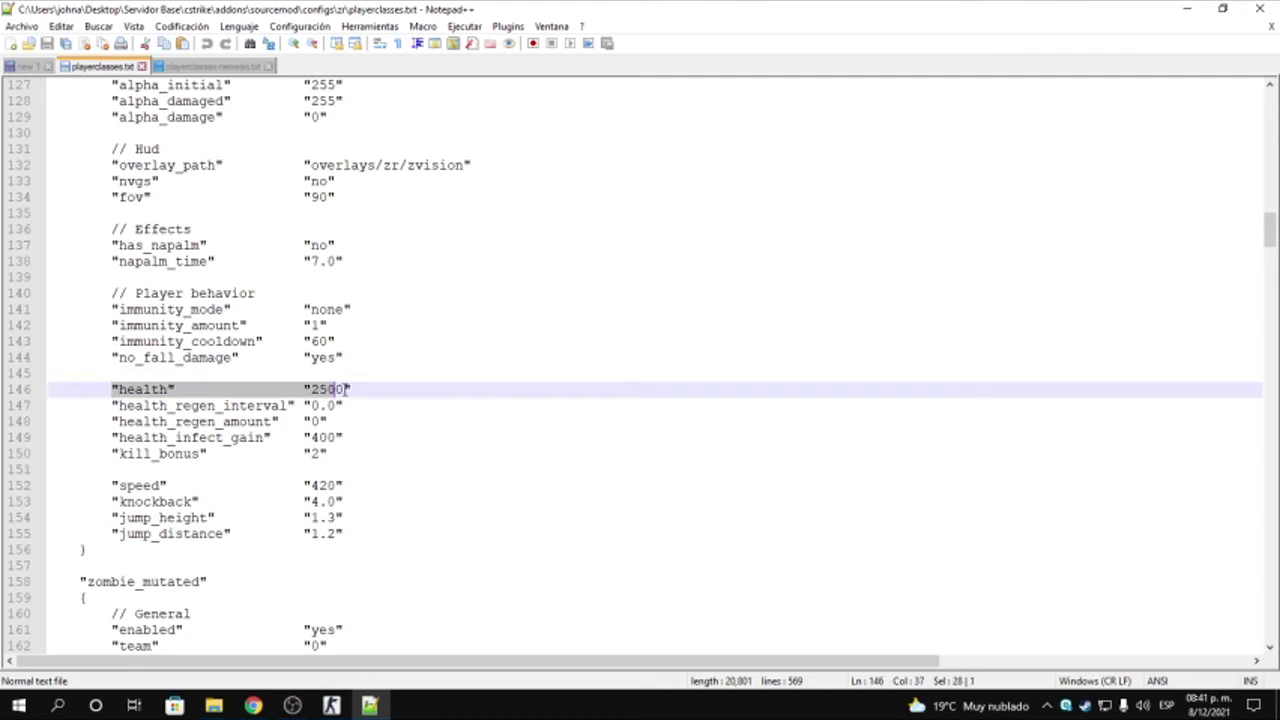
pyautogui.scroll(4, 360, 390)
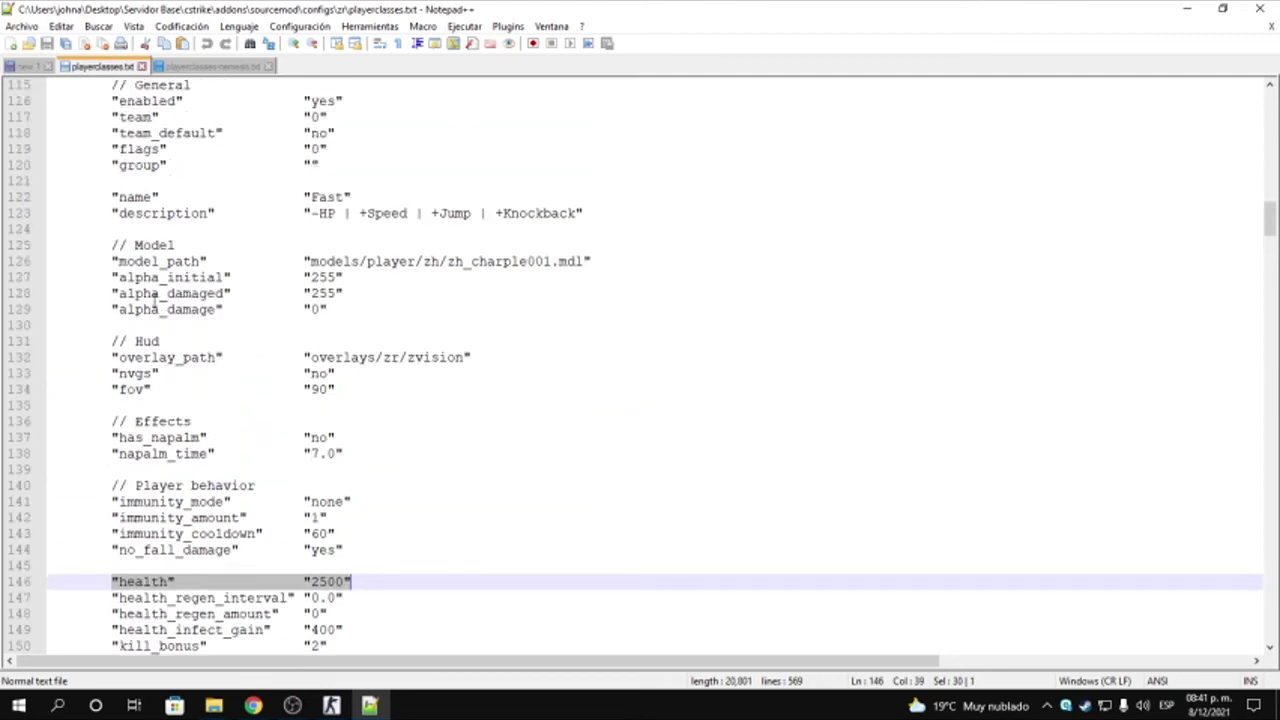
pyautogui.scroll(7, 160, 310)
pyautogui.scroll(-10, 246, 343)
pyautogui.click(311, 437)
pyautogui.write('0')
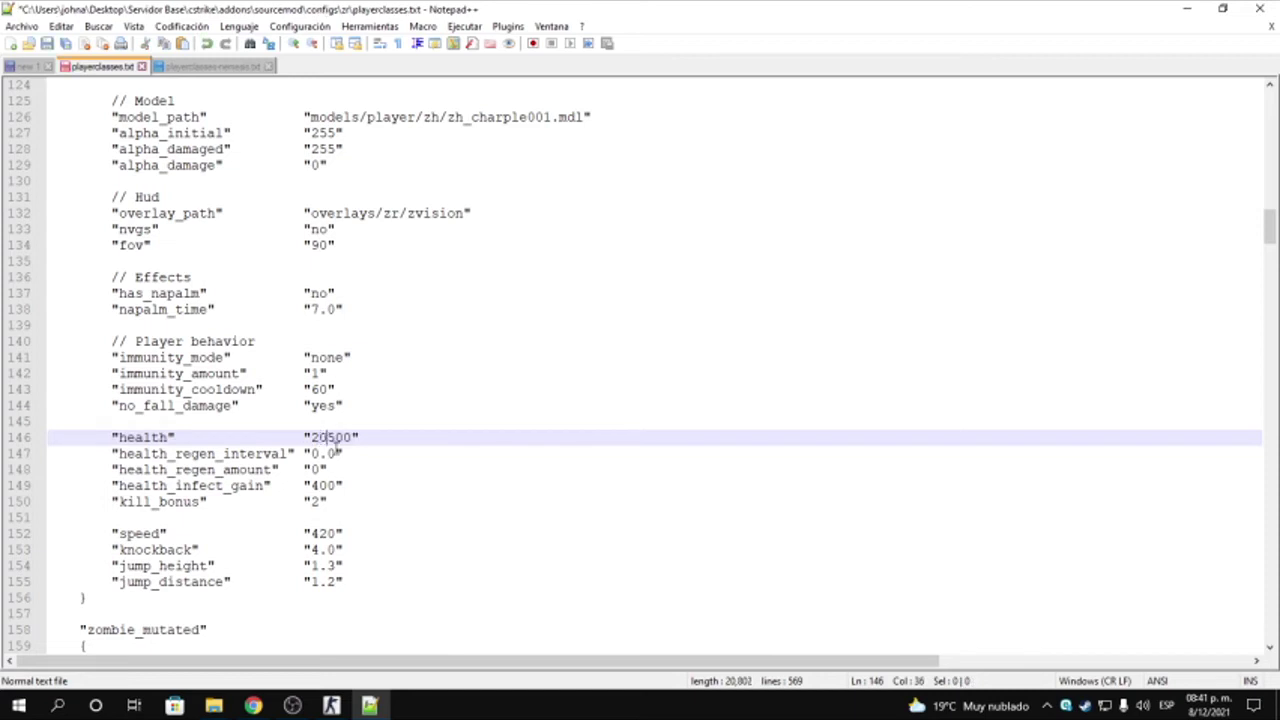
pyautogui.moveTo(600, 421); pyautogui.dragTo(554, 444)
pyautogui.scroll(-2, 530, 447)
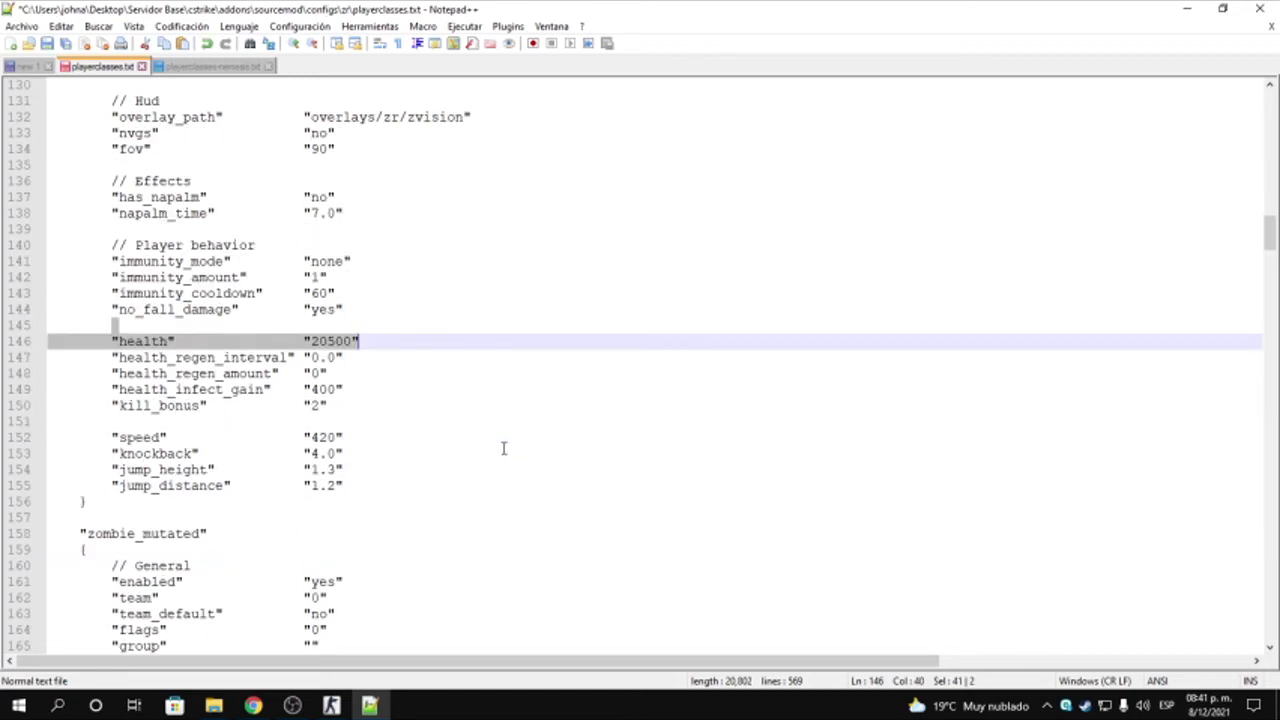
pyautogui.press('Left')
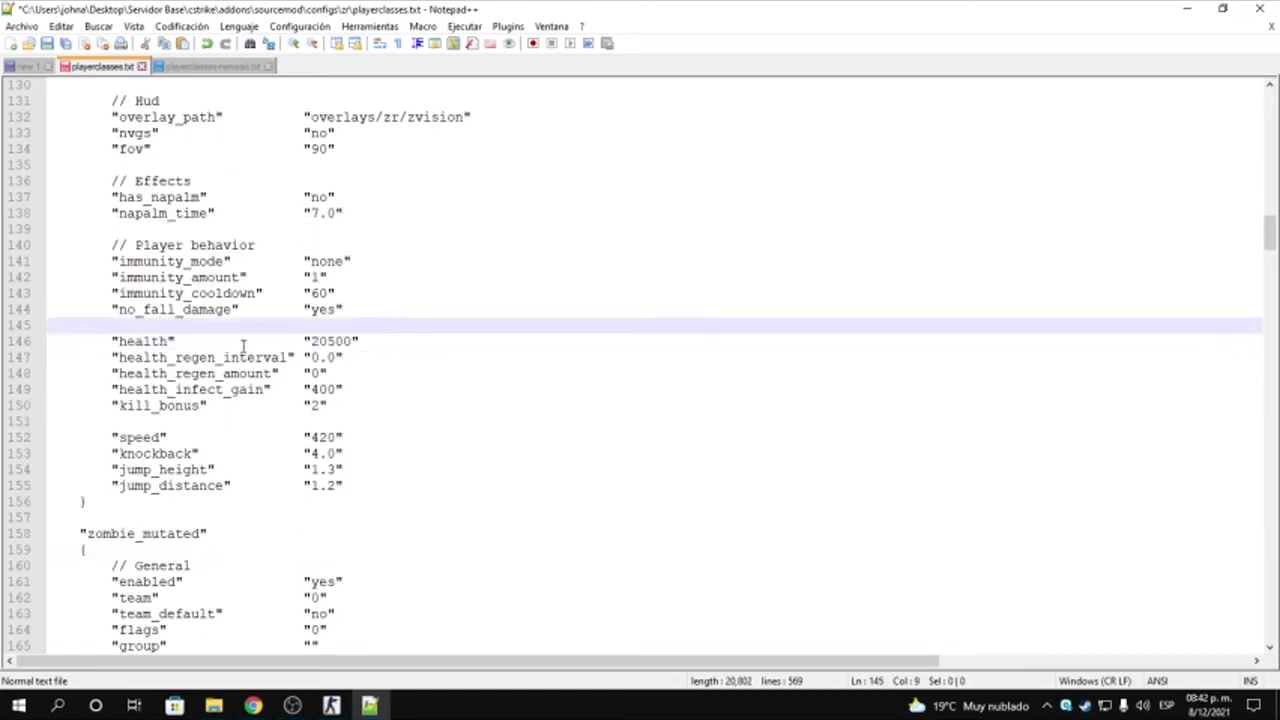
# Set the zombie_mutated class's speed to 500
pyautogui.scroll(-6, 242, 345)
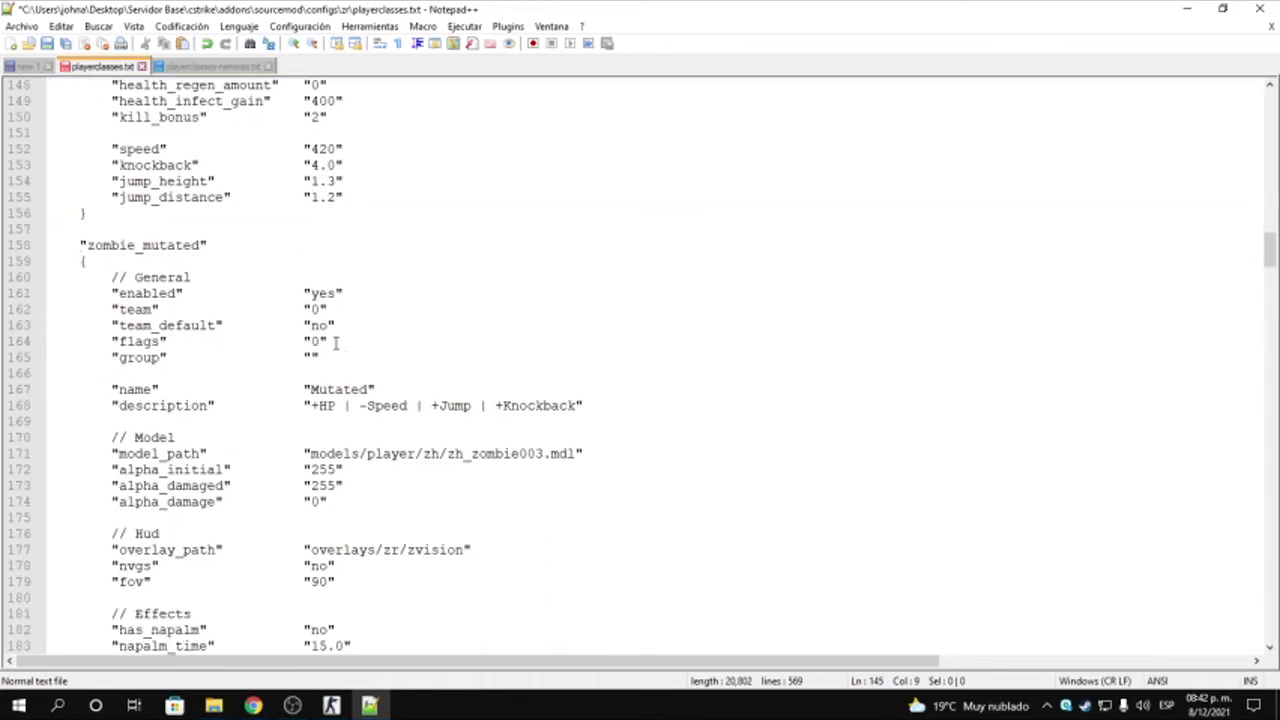
pyautogui.scroll(-4, 335, 343)
pyautogui.scroll(-4, 216, 374)
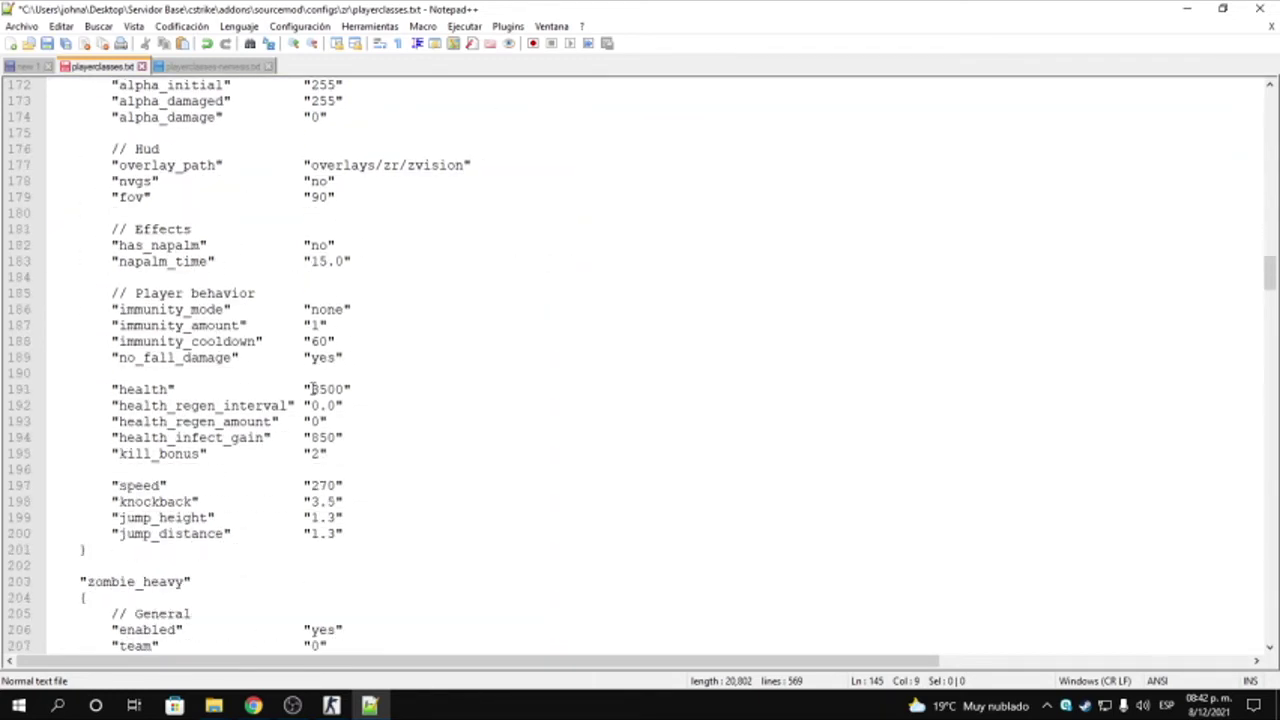
pyautogui.click(320, 390)
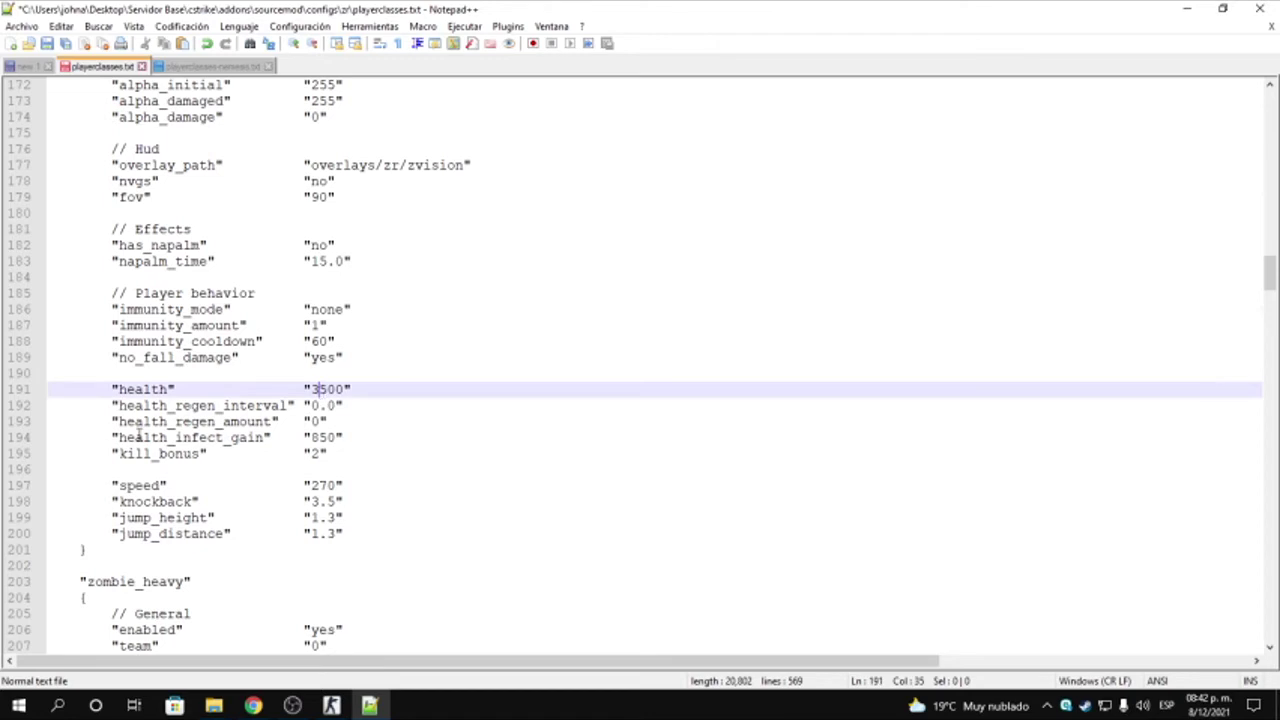
pyautogui.scroll(-2, 171, 388)
pyautogui.click(323, 341)
pyautogui.scroll(-1, 122, 374)
pyautogui.click(326, 341)
pyautogui.moveTo(325, 341); pyautogui.dragTo(312, 342)
pyautogui.write('50')
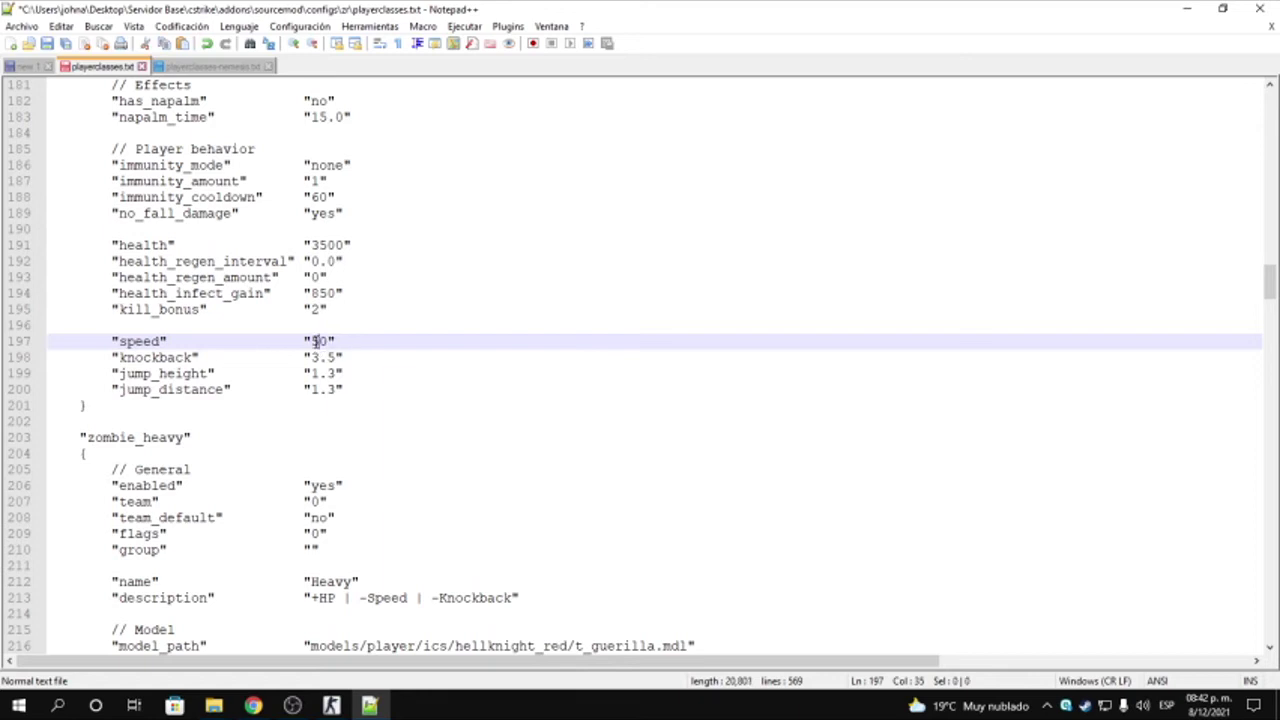
pyautogui.click(340, 374)
pyautogui.scroll(-3, 330, 350)
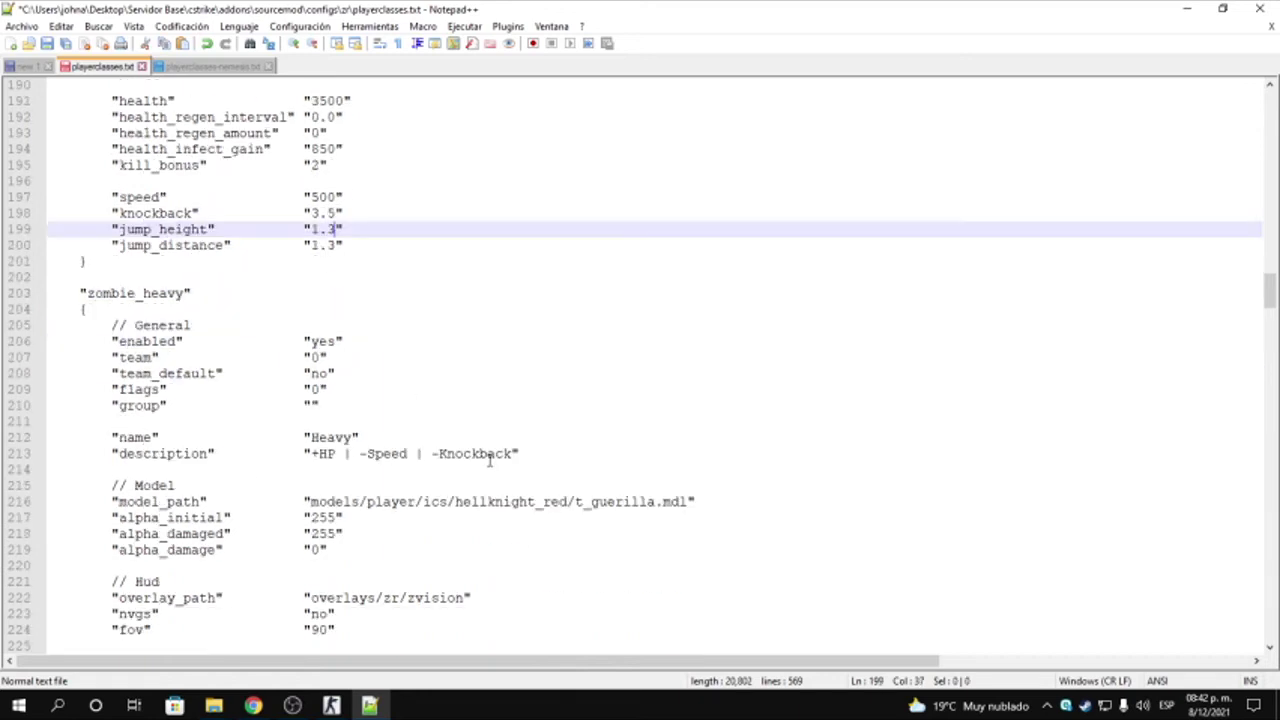
# Return to the zombie_classic class and highlight its name and model_path value
pyautogui.moveTo(1268, 285); pyautogui.dragTo(1270, 172)
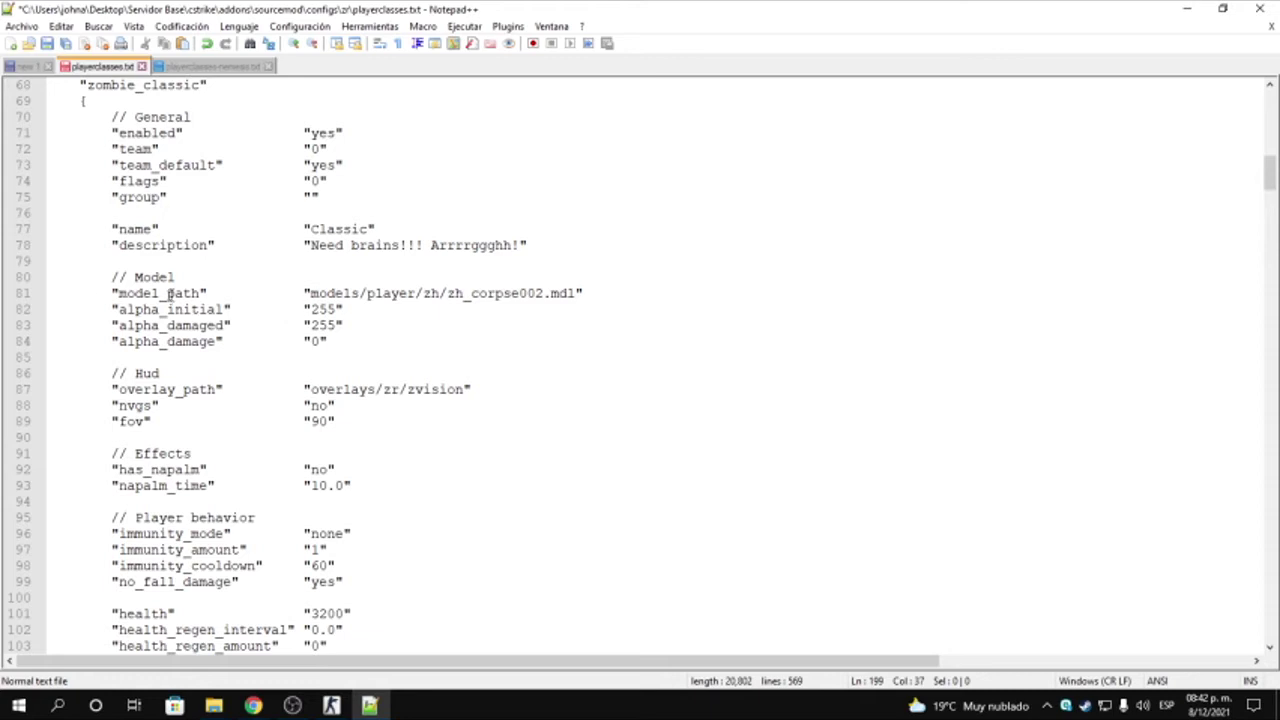
pyautogui.scroll(1, 140, 293)
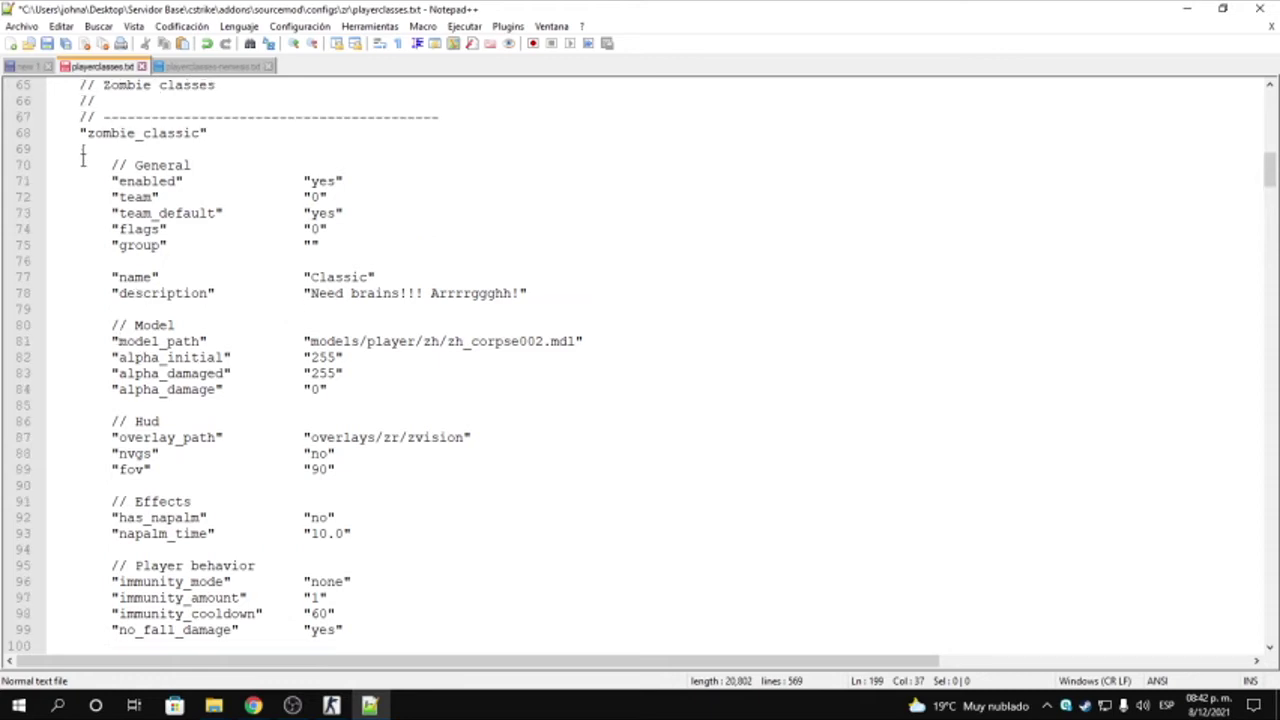
pyautogui.moveTo(80, 133); pyautogui.dragTo(224, 134)
pyautogui.click(397, 296)
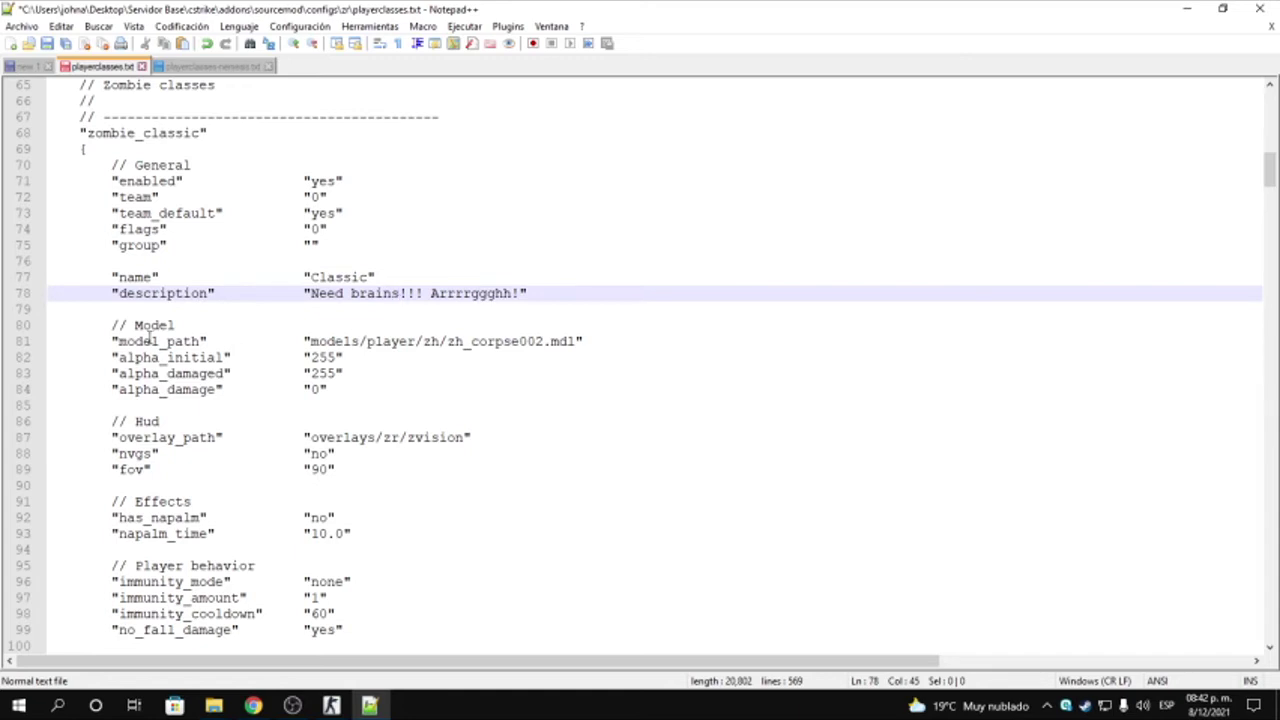
pyautogui.moveTo(111, 341)
pyautogui.mouseDown()
pyautogui.moveTo(597, 341)
pyautogui.moveTo(110, 341)
pyautogui.mouseUp()
pyautogui.moveTo(305, 342); pyautogui.dragTo(594, 342)
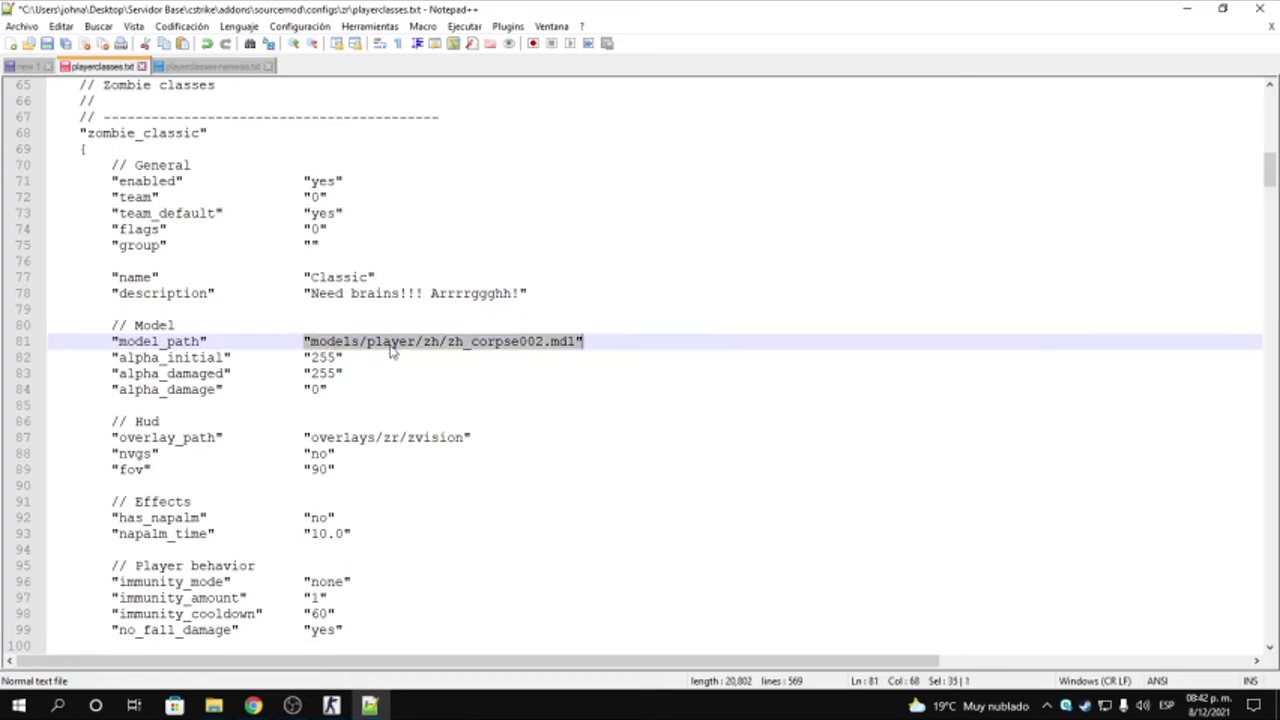
# Examine the folder and file name parts of the zombie_classic model path
pyautogui.click(392, 342)
pyautogui.doubleClick(321, 342)
pyautogui.click(359, 341)
pyautogui.click(504, 342)
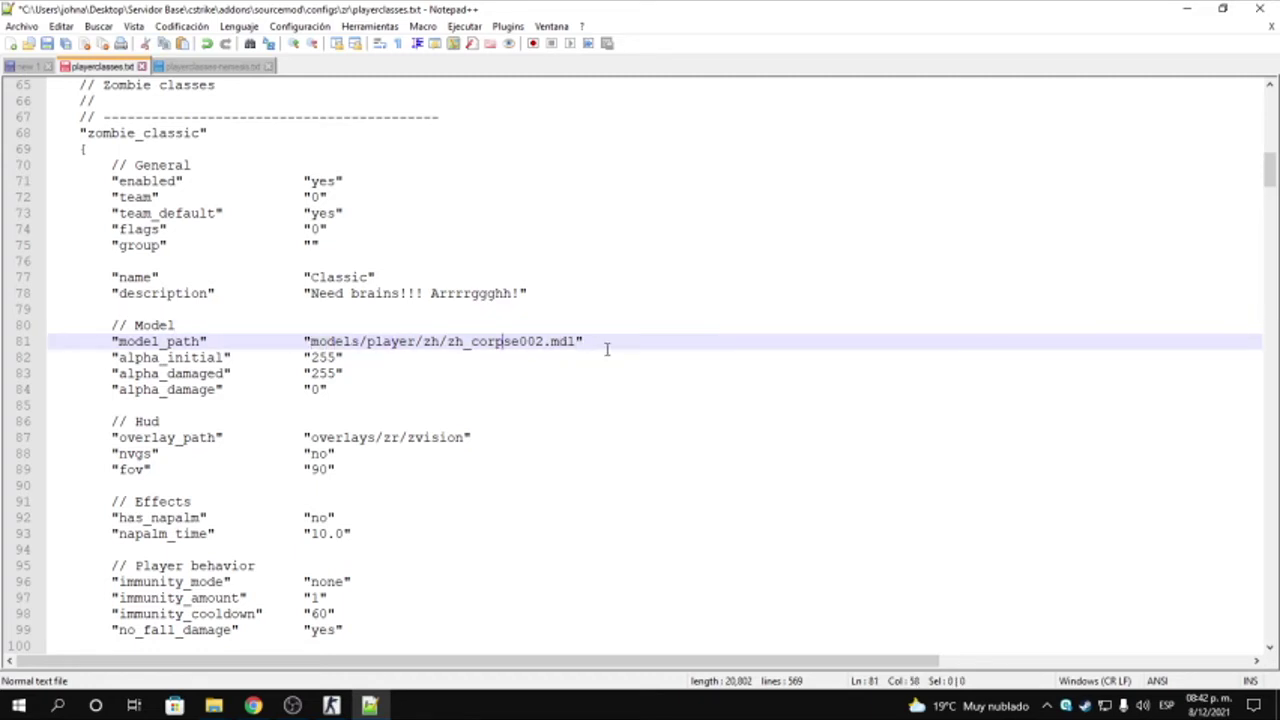
pyautogui.moveTo(579, 341); pyautogui.dragTo(440, 343)
pyautogui.click(306, 341)
pyautogui.moveTo(308, 341); pyautogui.dragTo(359, 347)
# Replace the zombie_classic model path with models/gta221_23as/zombie/test/zombieclasifs.mdl and highlight the whole model_path line
pyautogui.click(594, 341)
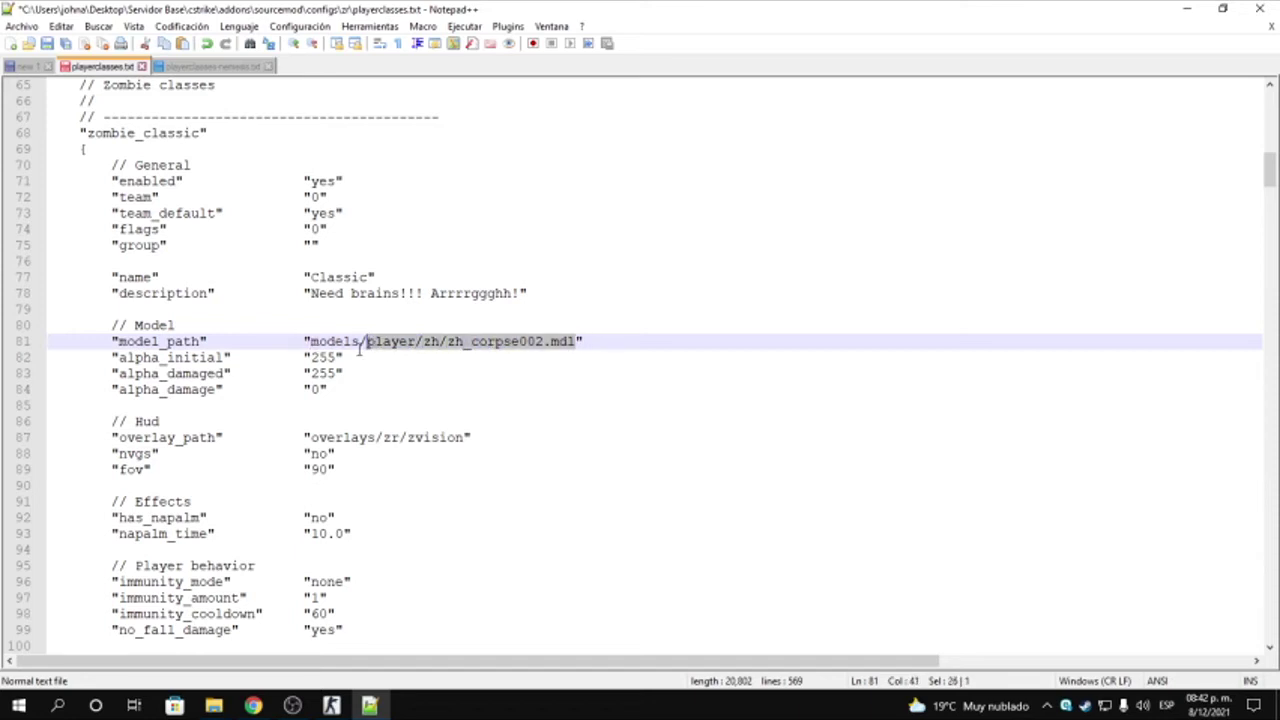
pyautogui.press('BackSpace')
pyautogui.press('BackSpace')
pyautogui.press('BackSpace')
pyautogui.press('BackSpace')
pyautogui.press('BackSpace')
pyautogui.press('BackSpace')
pyautogui.press('BackSpace')
pyautogui.press('BackSpace')
pyautogui.write('model_path')
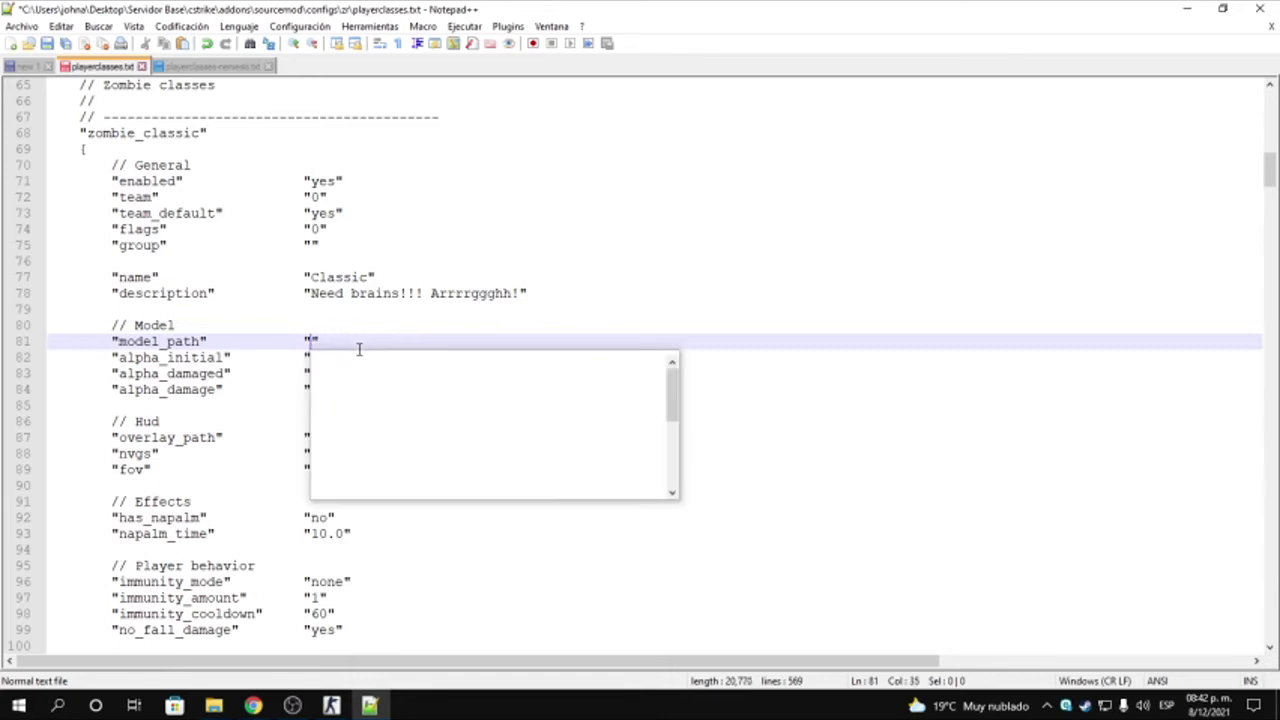
pyautogui.write('ls/')
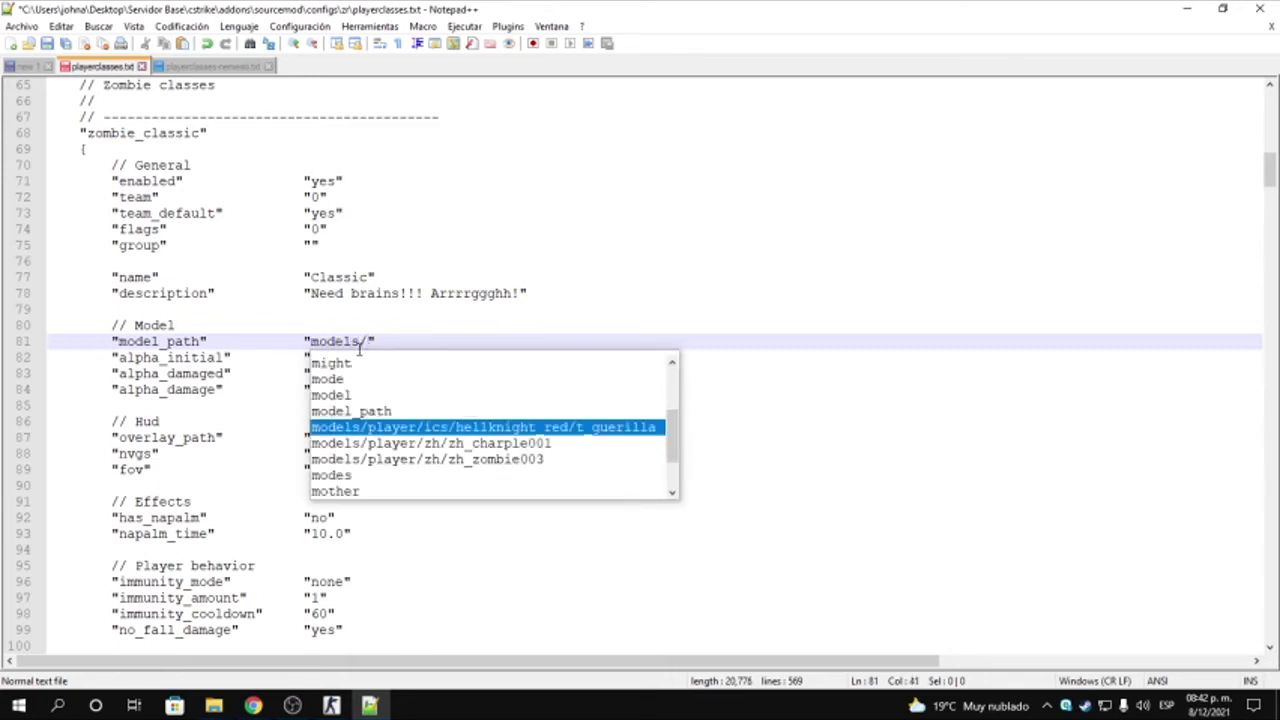
pyautogui.write('gta')
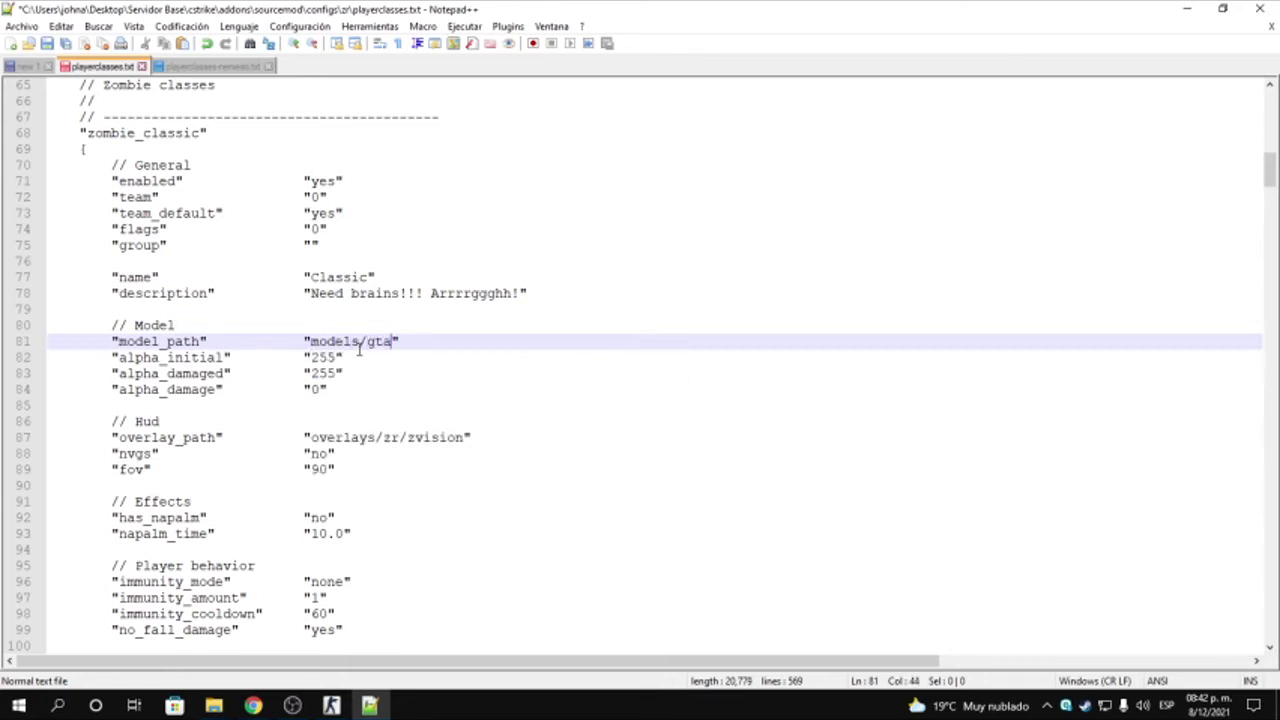
pyautogui.write('221_23as/zombie/')
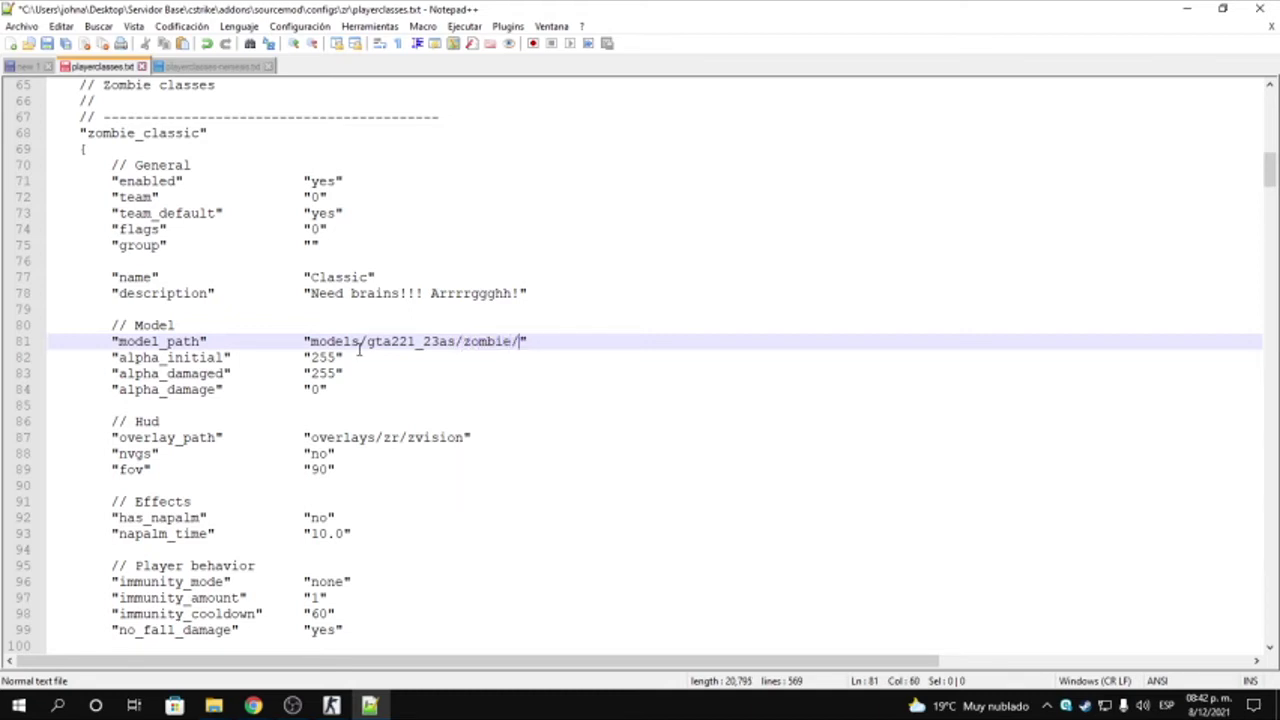
pyautogui.write('test/zombie')
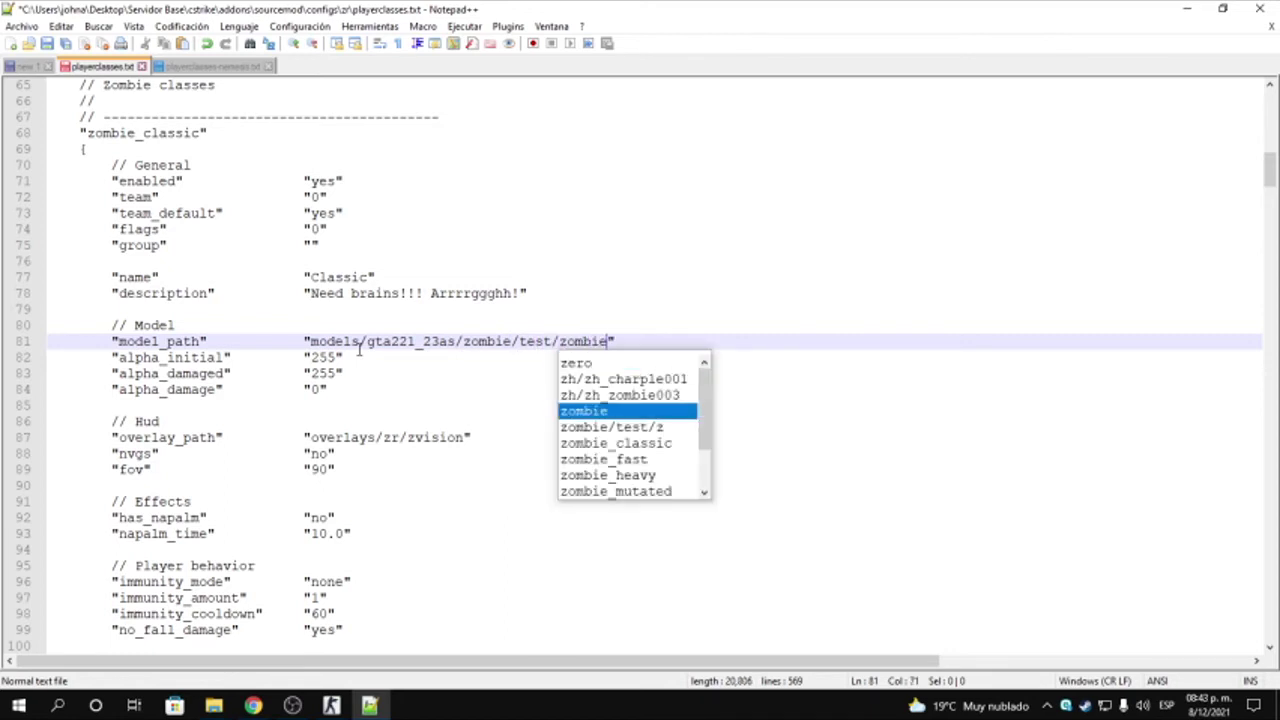
pyautogui.write('clasic')
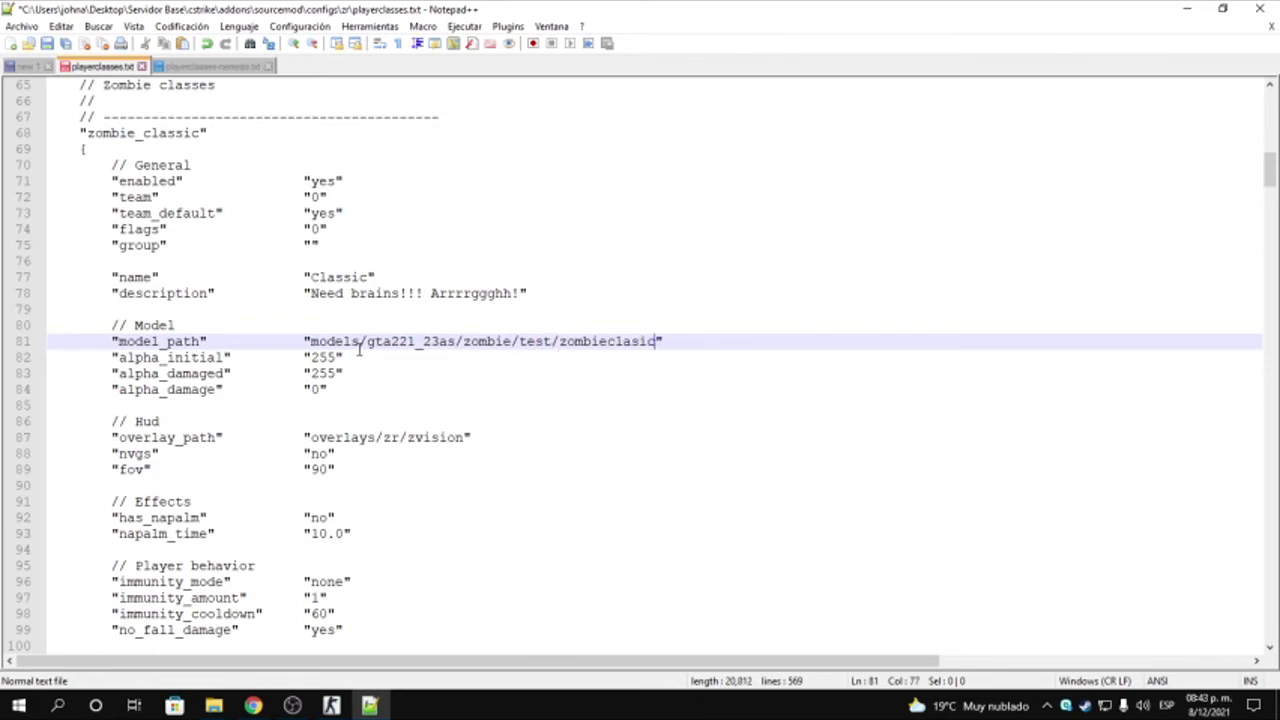
pyautogui.press('BackSpace')
pyautogui.write('fs.mdl')
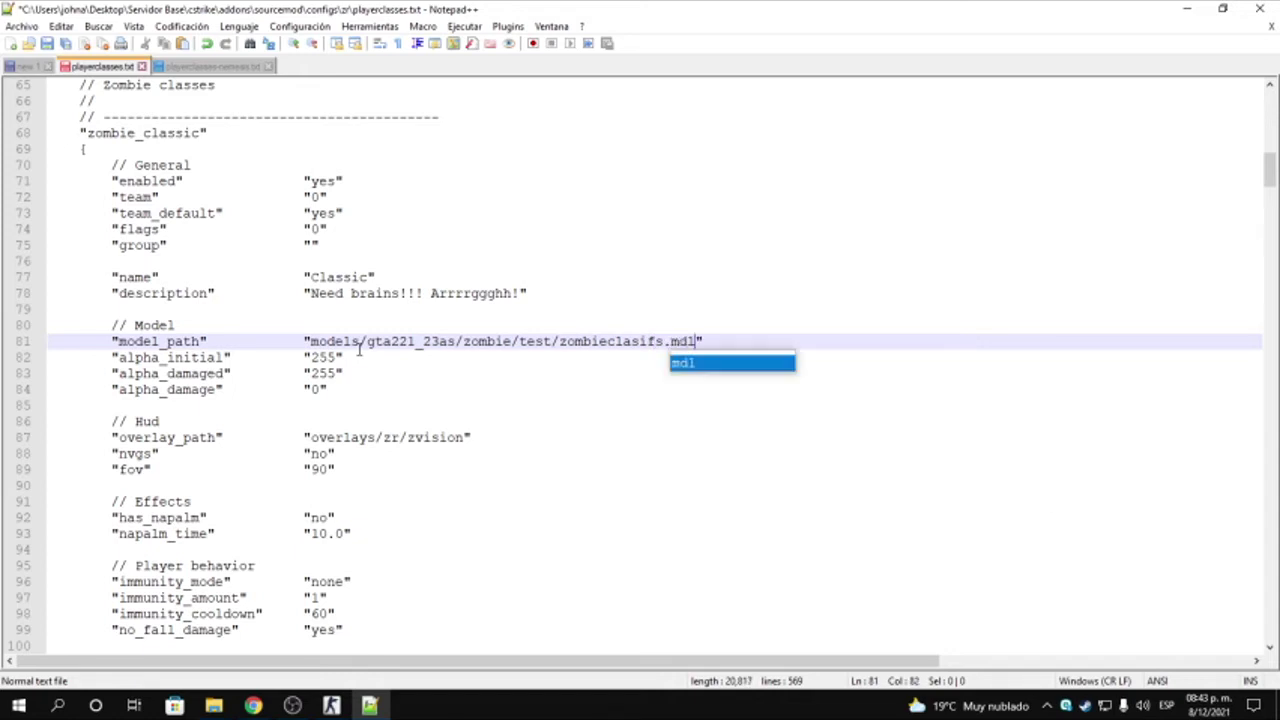
pyautogui.moveTo(298, 341); pyautogui.dragTo(92, 341)
pyautogui.click(727, 341)
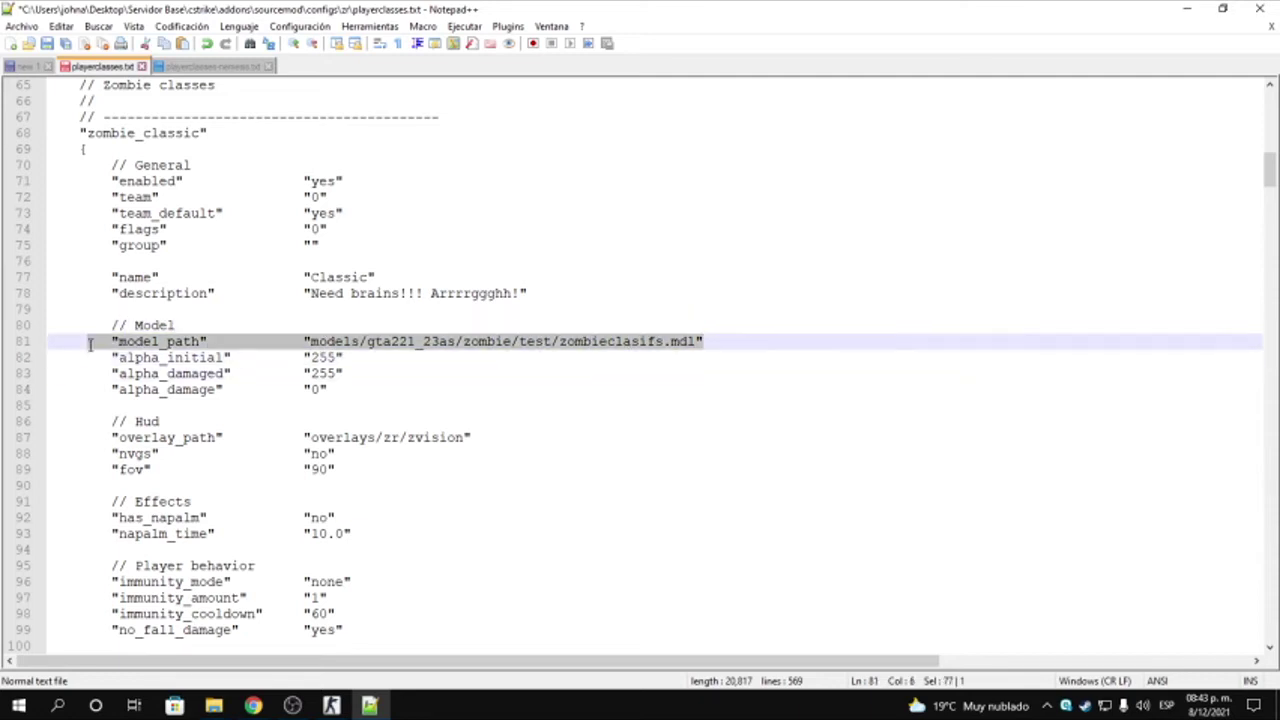
pyautogui.click(125, 341)
# Switch to the zr folder in File Explorer, go back to the cstrike folder, and return to Notepad++
pyautogui.moveTo(210, 705)
pyautogui.moveTo(300, 640)
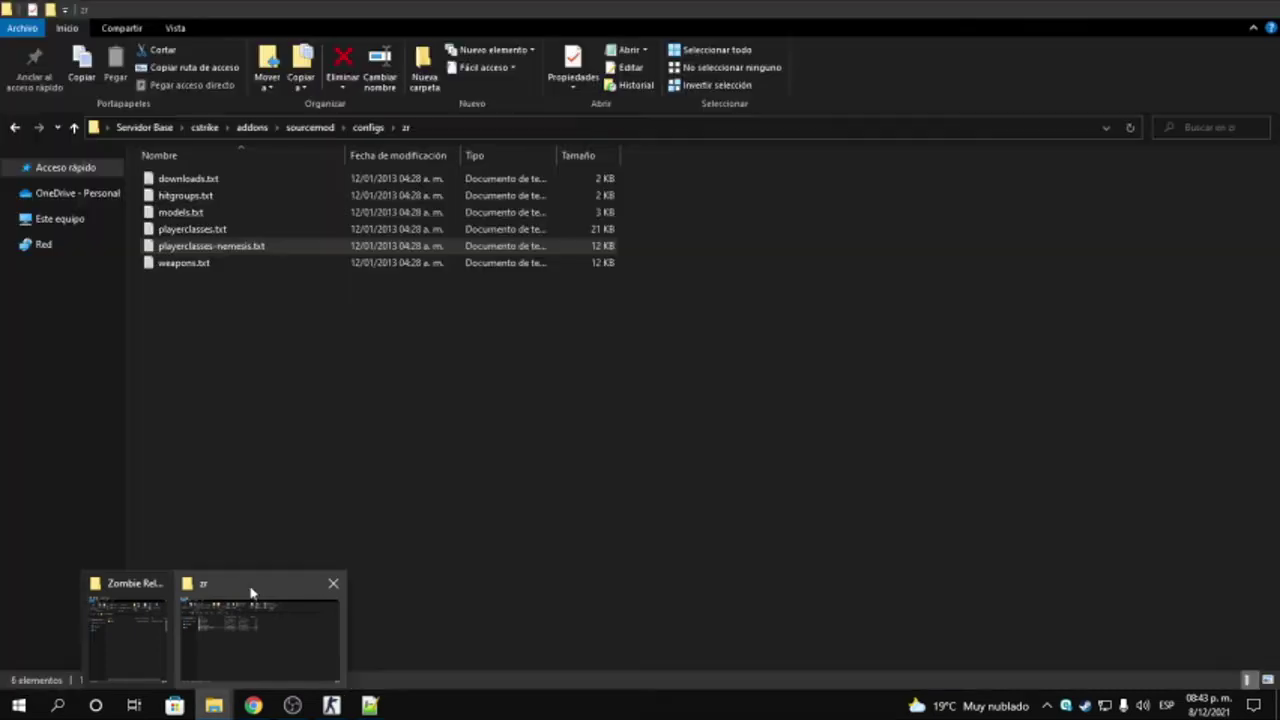
pyautogui.click(252, 592)
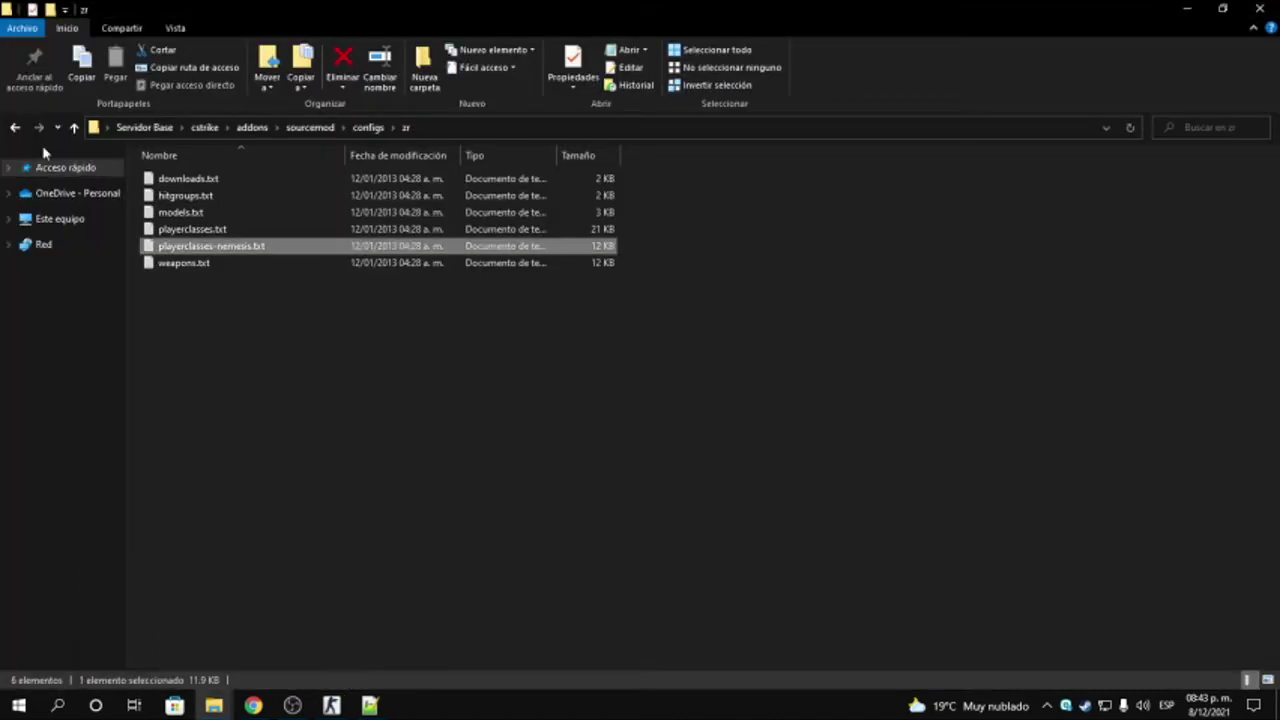
pyautogui.click(17, 128)
pyautogui.click(17, 128)
pyautogui.click(17, 128)
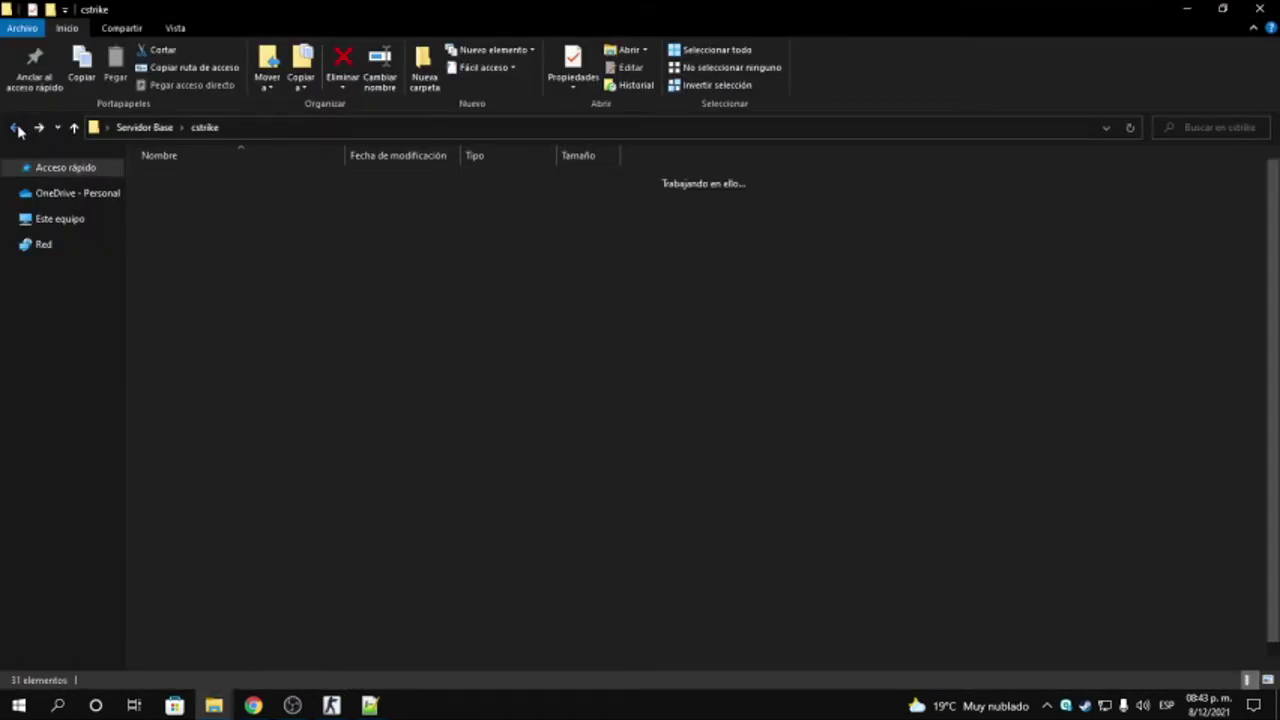
pyautogui.click(1187, 8)
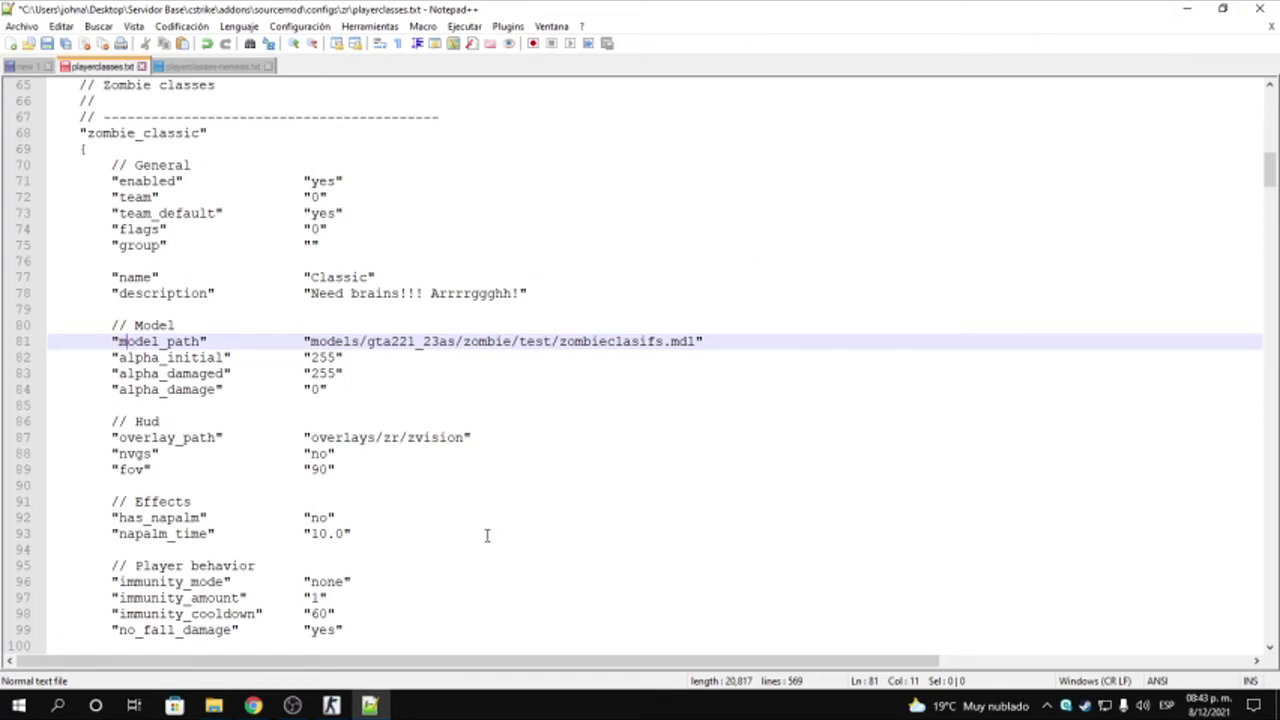
# Look over the human_admin class definition near the end of playerclasses.txt, highlighting its health line
pyautogui.scroll(-4, 416, 444)
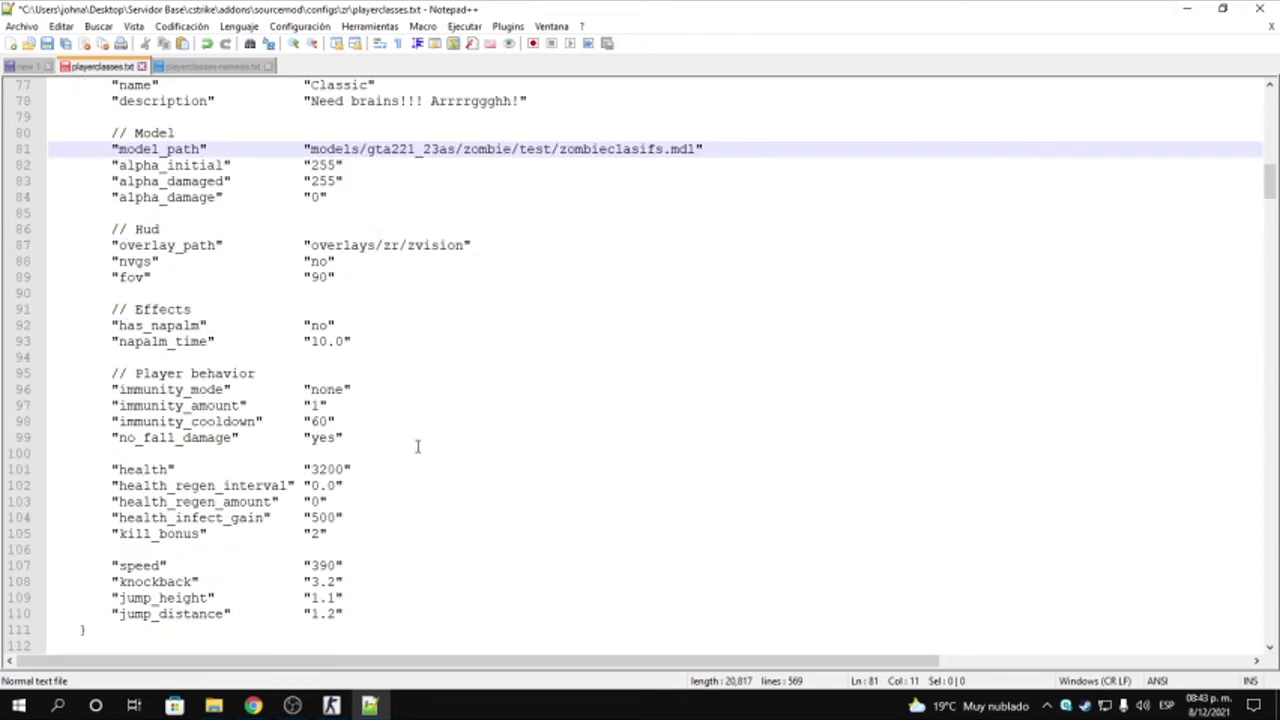
pyautogui.moveTo(1270, 182); pyautogui.dragTo(1236, 543)
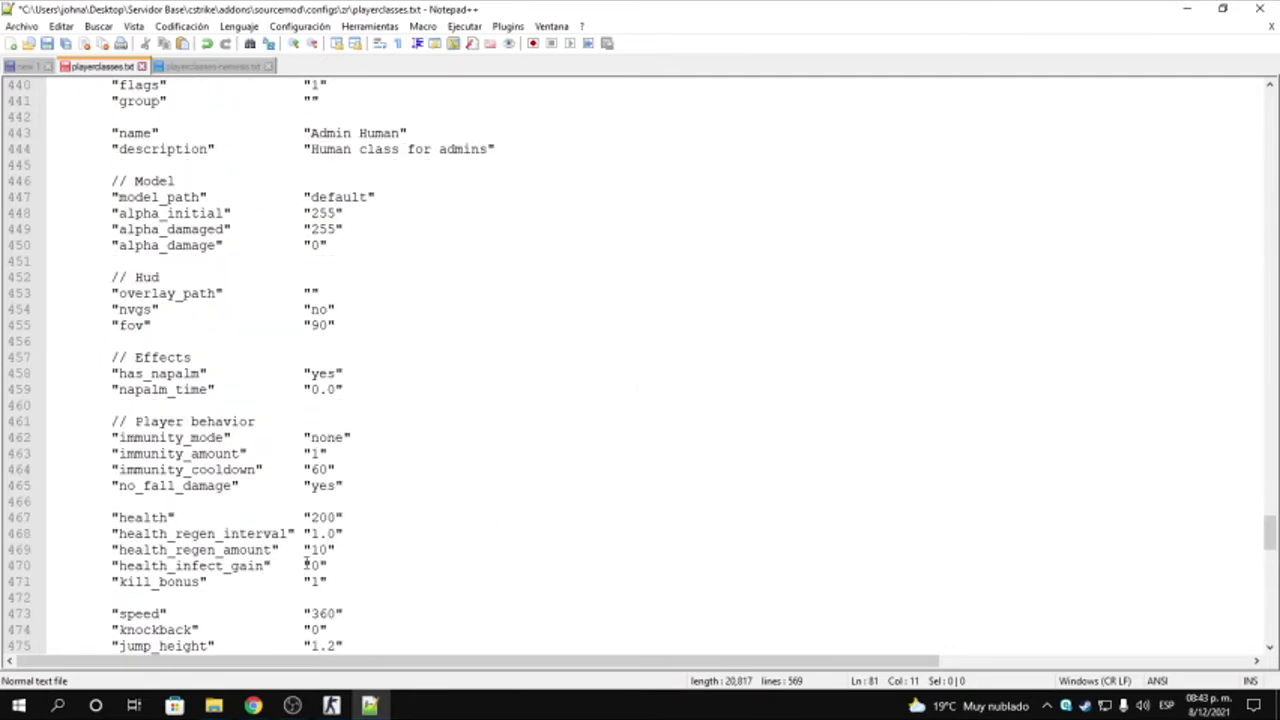
pyautogui.scroll(-2, 338, 540)
pyautogui.moveTo(114, 421)
pyautogui.mouseDown()
pyautogui.moveTo(337, 423)
pyautogui.moveTo(120, 422)
pyautogui.mouseUp()
pyautogui.scroll(4, 124, 430)
pyautogui.scroll(6, 124, 430)
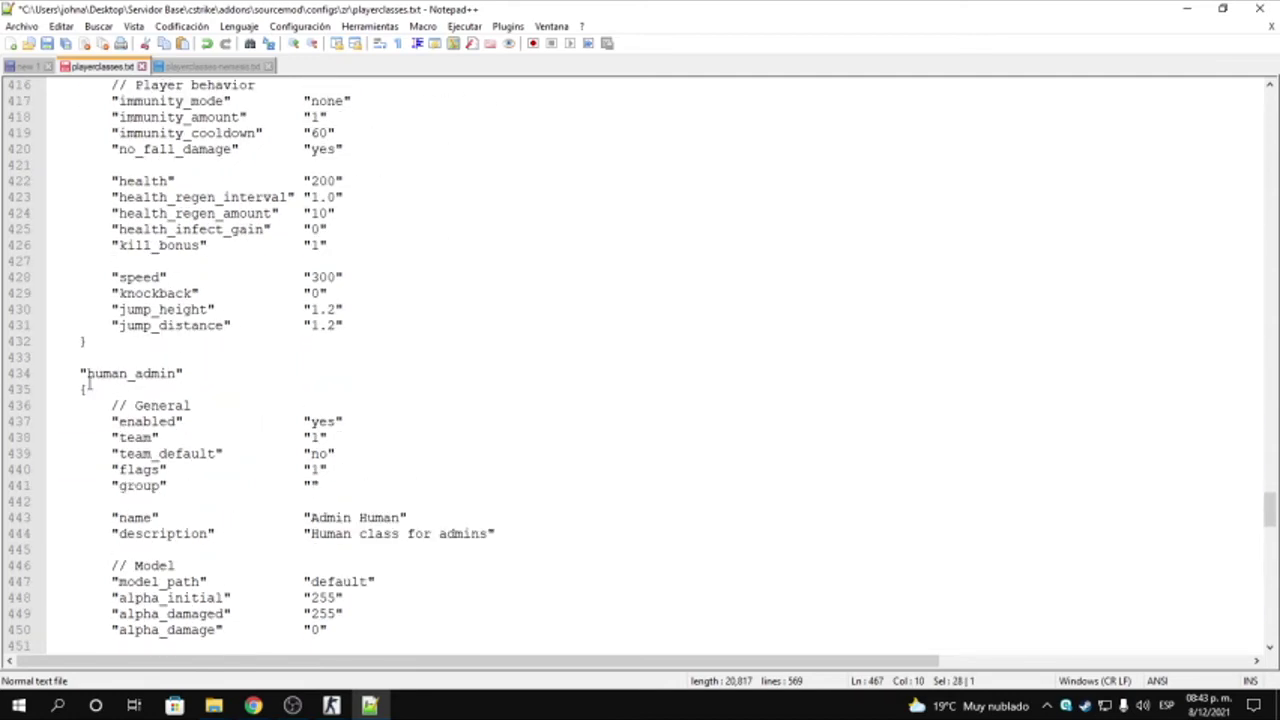
# Examine the human_admin class's general settings, highlighting the team, team_default and flags lines
pyautogui.scroll(-2, 267, 385)
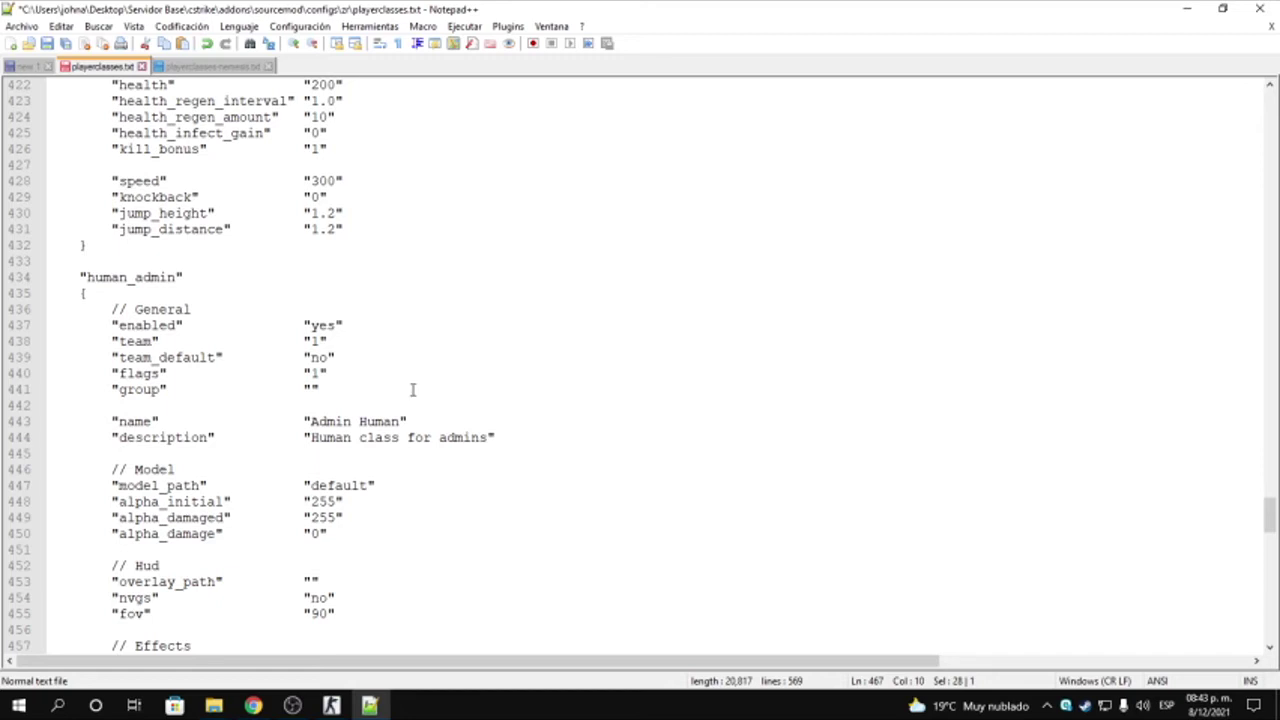
pyautogui.scroll(-2, 412, 389)
pyautogui.moveTo(104, 245); pyautogui.dragTo(352, 245)
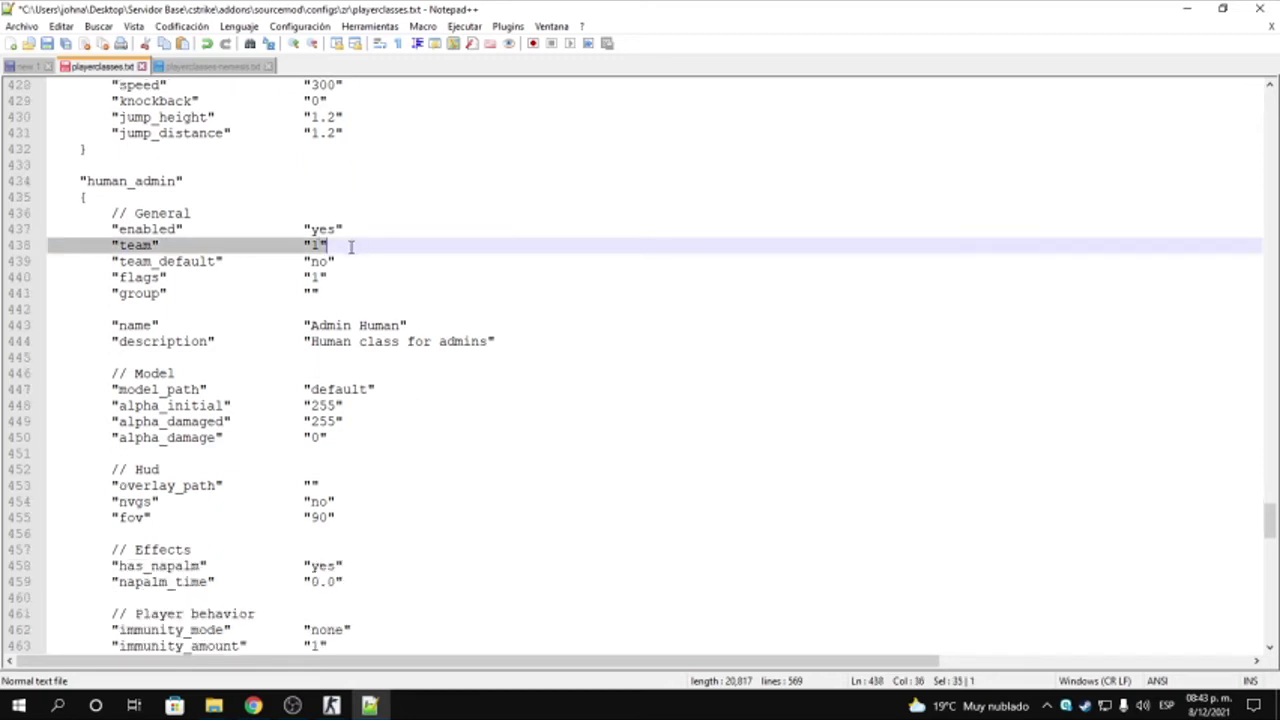
pyautogui.moveTo(104, 262); pyautogui.dragTo(340, 261)
pyautogui.moveTo(106, 277); pyautogui.dragTo(406, 277)
pyautogui.scroll(-6, 328, 309)
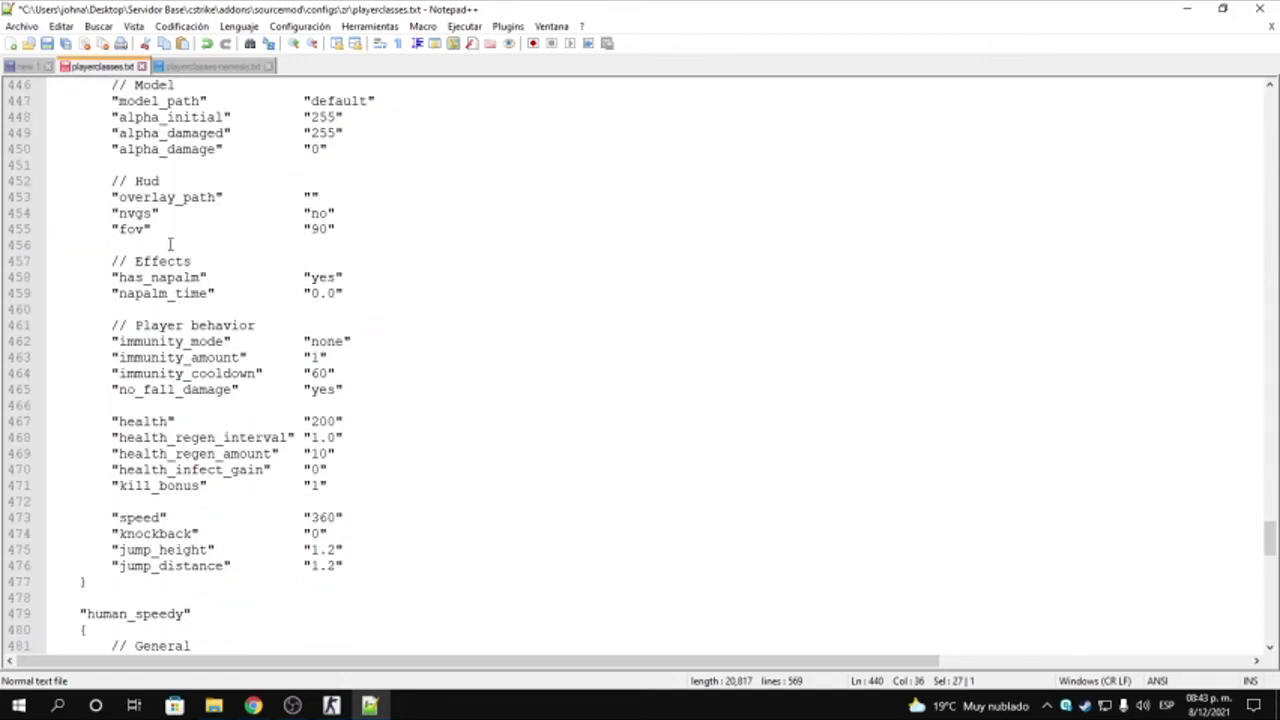
# Examine the human_admin class's napalm effects and player behavior settings, highlighting both blocks
pyautogui.scroll(-2, 239, 304)
pyautogui.moveTo(110, 181); pyautogui.dragTo(394, 194)
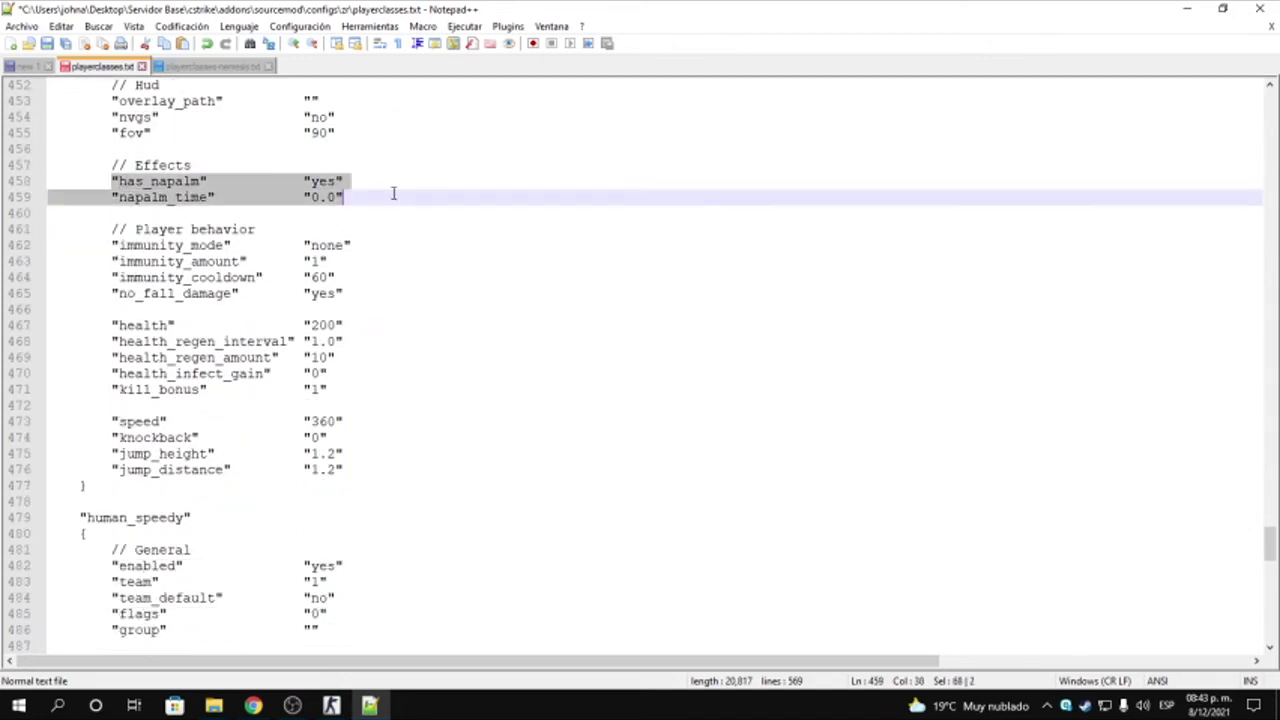
pyautogui.click(381, 197)
pyautogui.scroll(-2, 230, 245)
pyautogui.moveTo(120, 134)
pyautogui.mouseDown()
pyautogui.moveTo(357, 171)
pyautogui.moveTo(134, 133)
pyautogui.mouseUp()
pyautogui.click(357, 171)
pyautogui.scroll(-1, 203, 296)
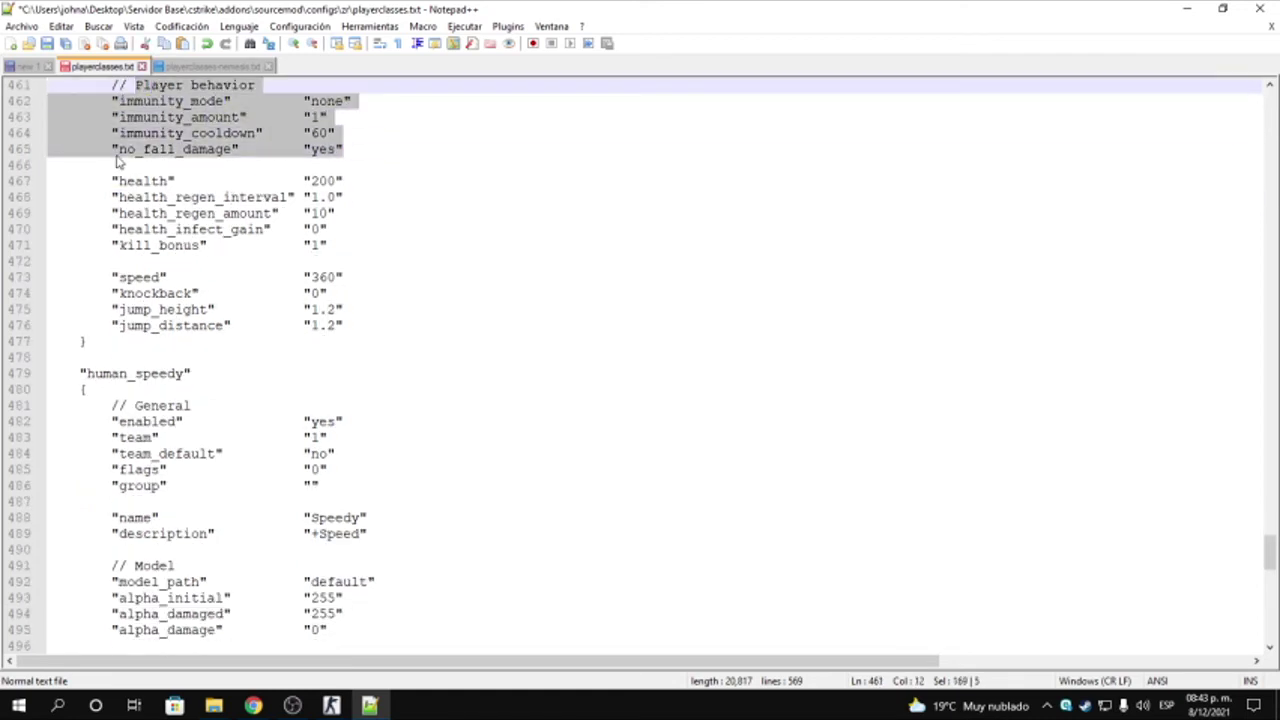
# Examine the human_admin class's health settings, highlighting the health, health_regen_interval and health_regen_amount lines
pyautogui.moveTo(95, 181); pyautogui.dragTo(309, 214)
pyautogui.tripleClick(406, 232)
pyautogui.moveTo(95, 181); pyautogui.dragTo(265, 219)
pyautogui.moveTo(369, 180); pyautogui.dragTo(278, 181)
pyautogui.click(334, 309)
pyautogui.tripleClick(147, 197)
pyautogui.click(316, 197)
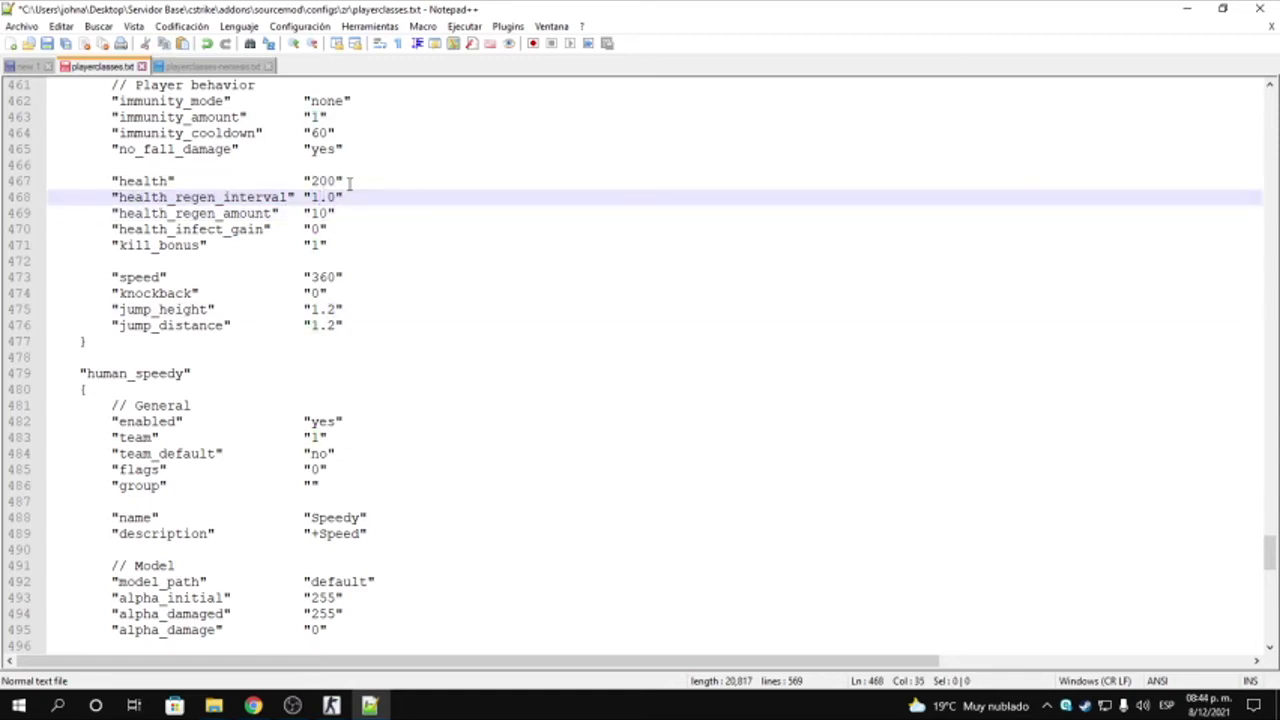
pyautogui.scroll(-1, 242, 299)
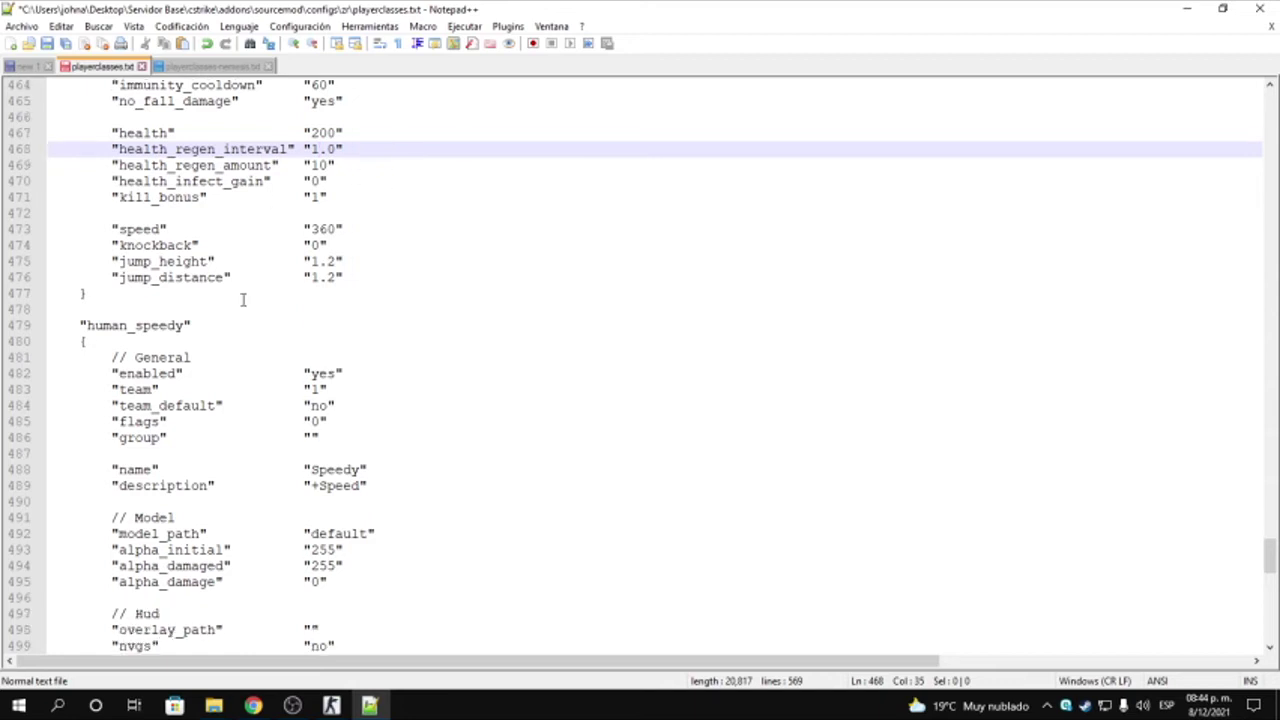
# Review human_admin's kill_bonus, speed, knockback, jump_height and jump_distance settings, highlighting them individually
pyautogui.moveTo(114, 197); pyautogui.dragTo(50, 198)
pyautogui.click(167, 201)
pyautogui.scroll(-2, 131, 231)
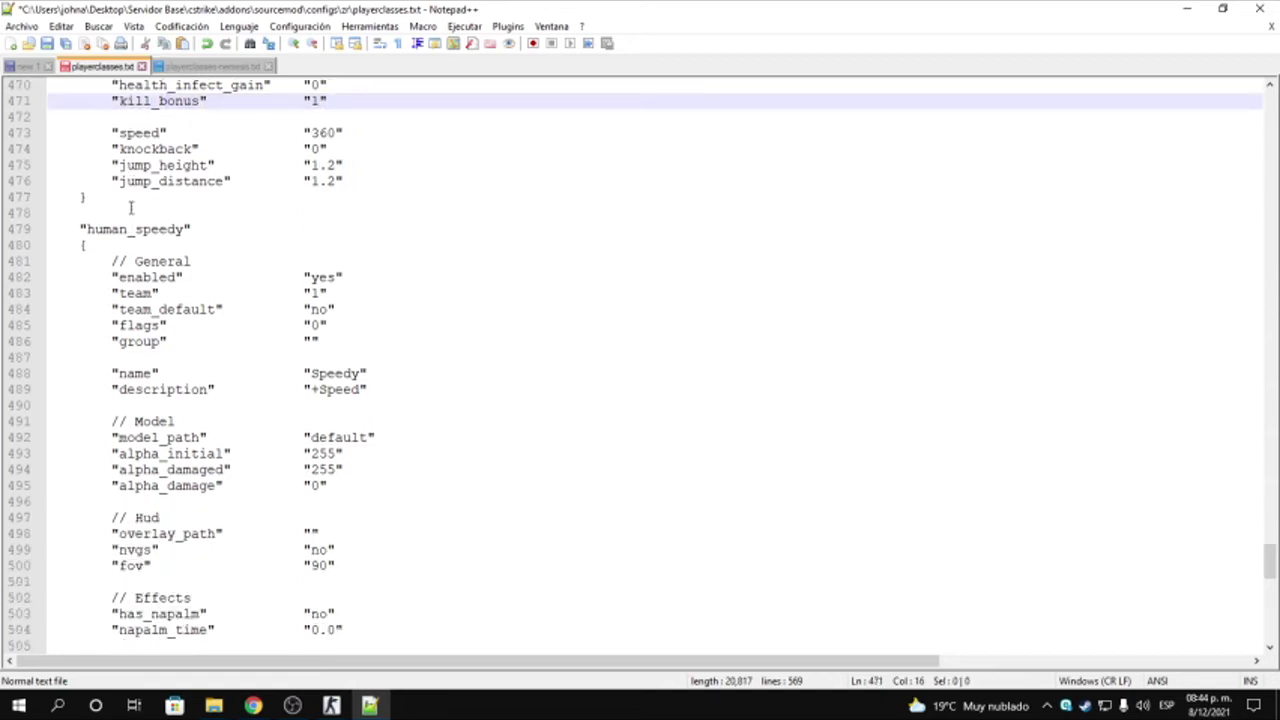
pyautogui.tripleClick(138, 133)
pyautogui.click(172, 197)
pyautogui.doubleClick(145, 164)
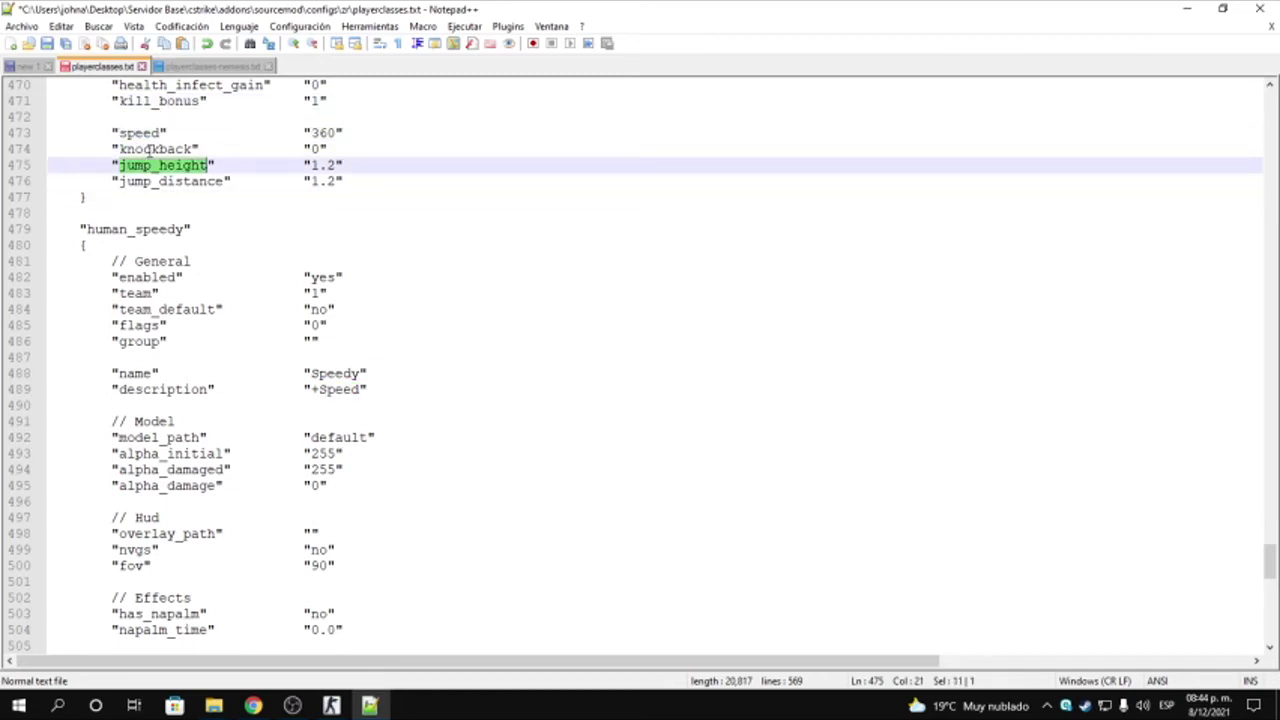
pyautogui.doubleClick(147, 150)
pyautogui.click(184, 164)
pyautogui.doubleClick(161, 181)
pyautogui.click(162, 181)
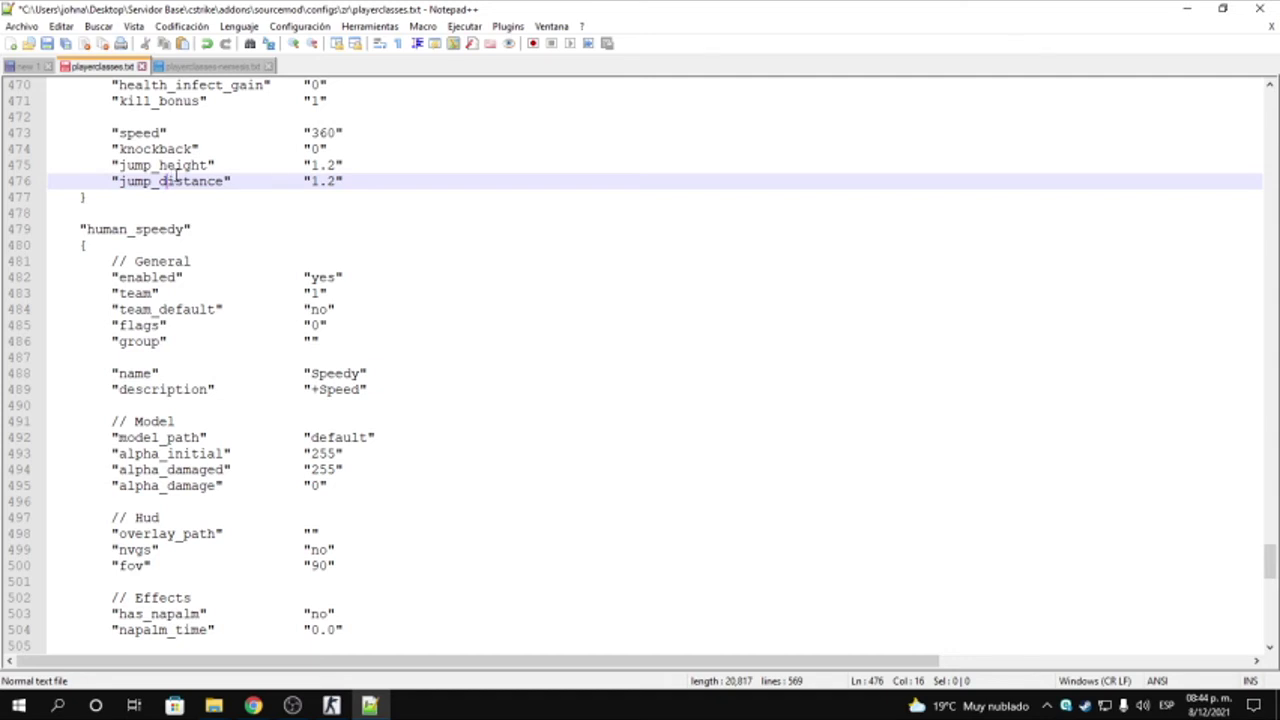
pyautogui.scroll(-4, 650, 304)
# Return to the zombie_classic class near the start of playerclasses.txt and highlight its model_path line
pyautogui.moveTo(1269, 585); pyautogui.dragTo(1268, 95)
pyautogui.click(1187, 8)
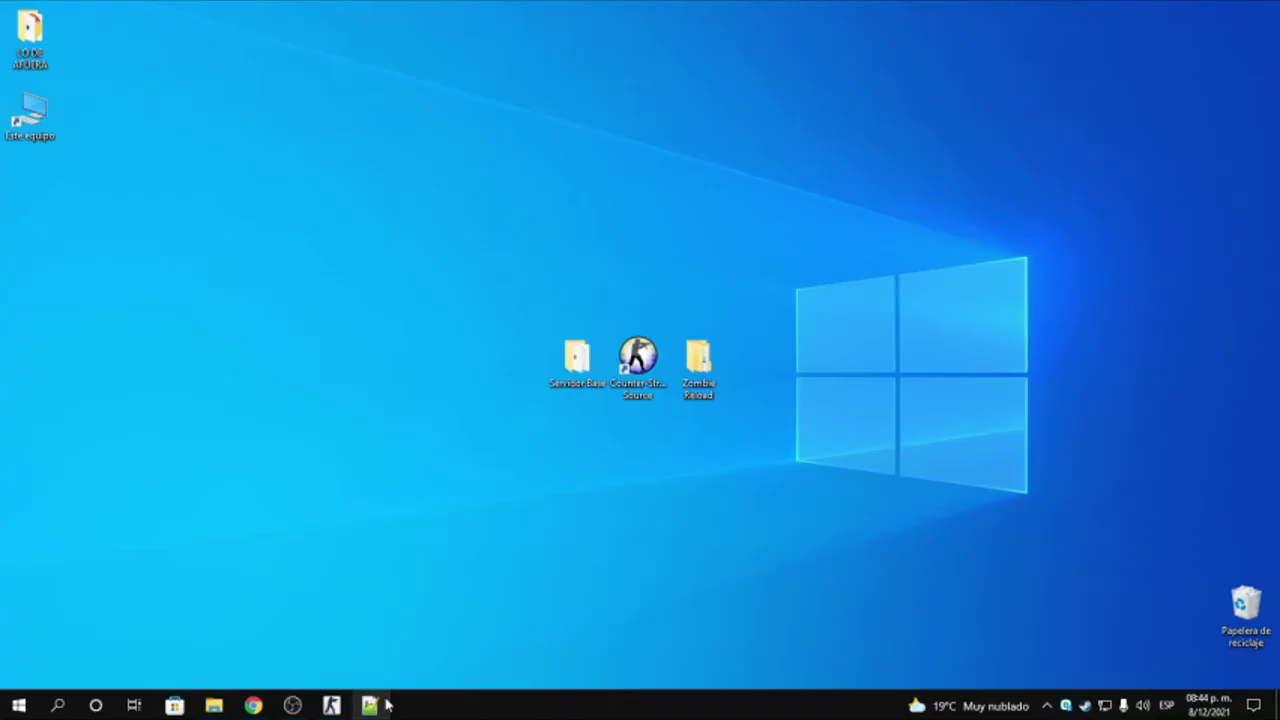
pyautogui.click(384, 700)
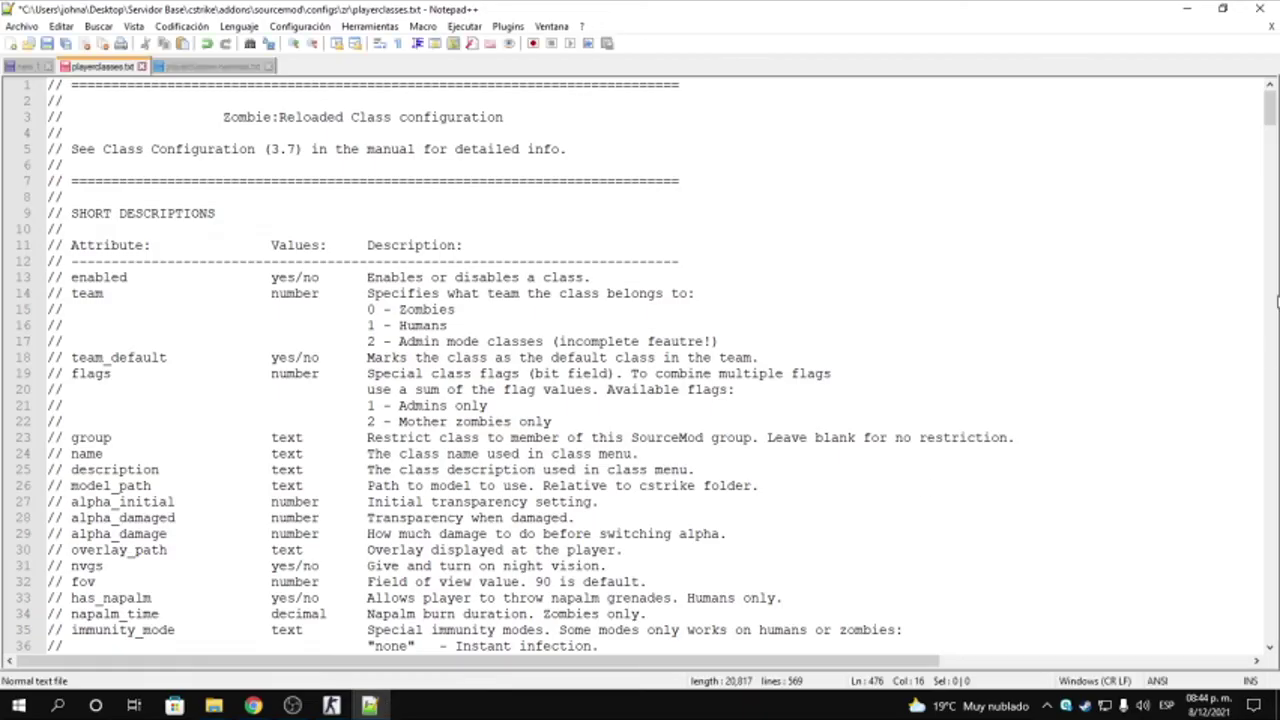
pyautogui.moveTo(1270, 106); pyautogui.dragTo(1276, 170)
pyautogui.moveTo(98, 358); pyautogui.dragTo(48, 360)
pyautogui.click(709, 352)
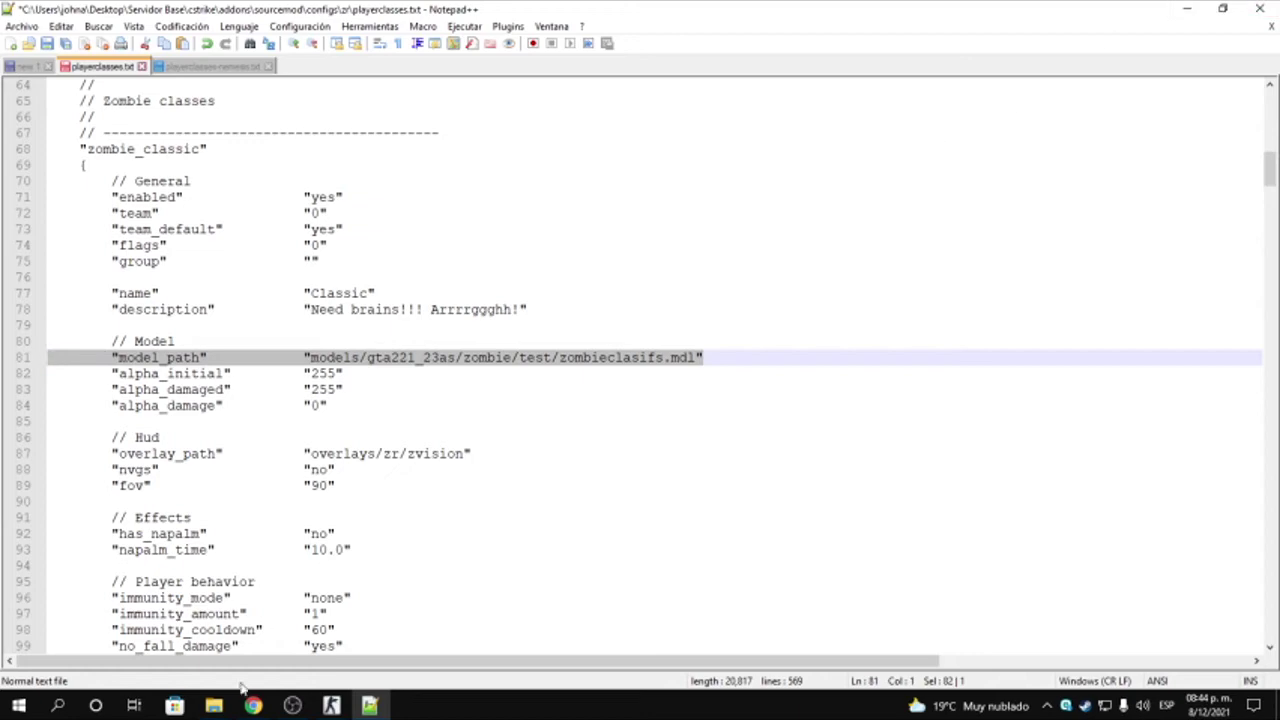
# Switch to the cstrike folder in File Explorer and open downloads.txt from addons/sourcemod/configs/zr
pyautogui.moveTo(213, 705)
pyautogui.click(283, 644)
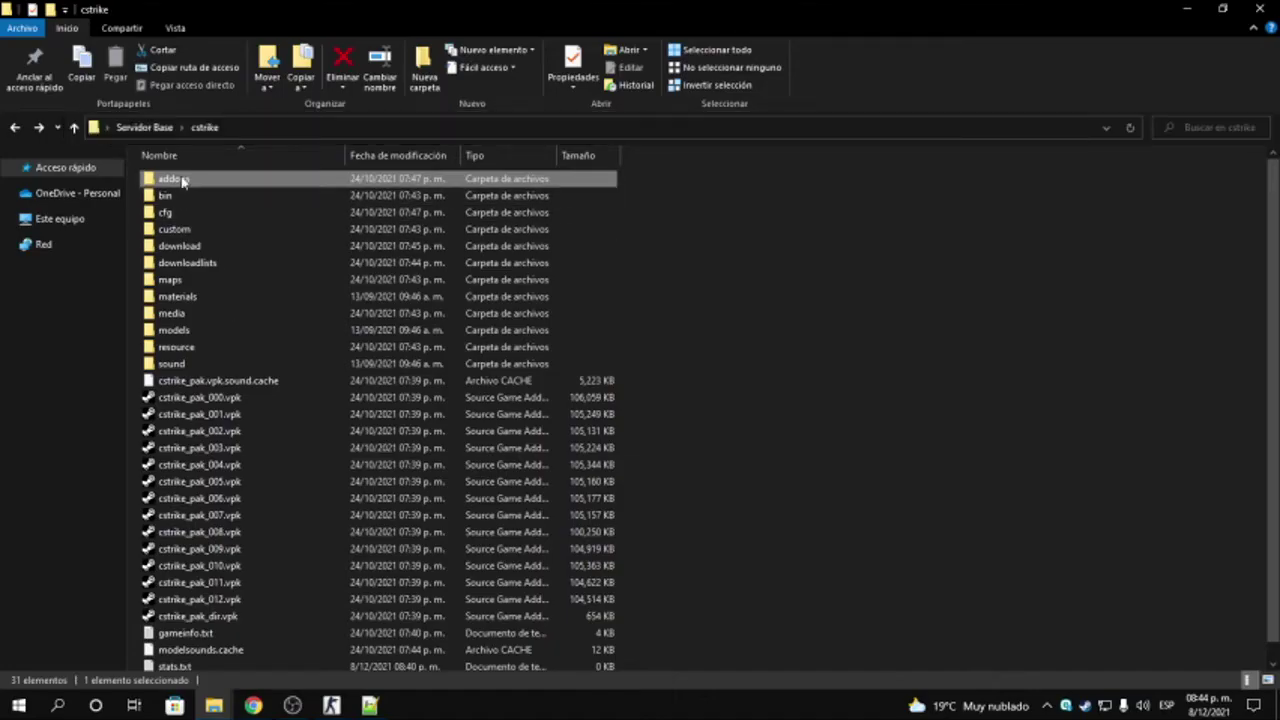
pyautogui.doubleClick(183, 180)
pyautogui.doubleClick(192, 195)
pyautogui.doubleClick(190, 195)
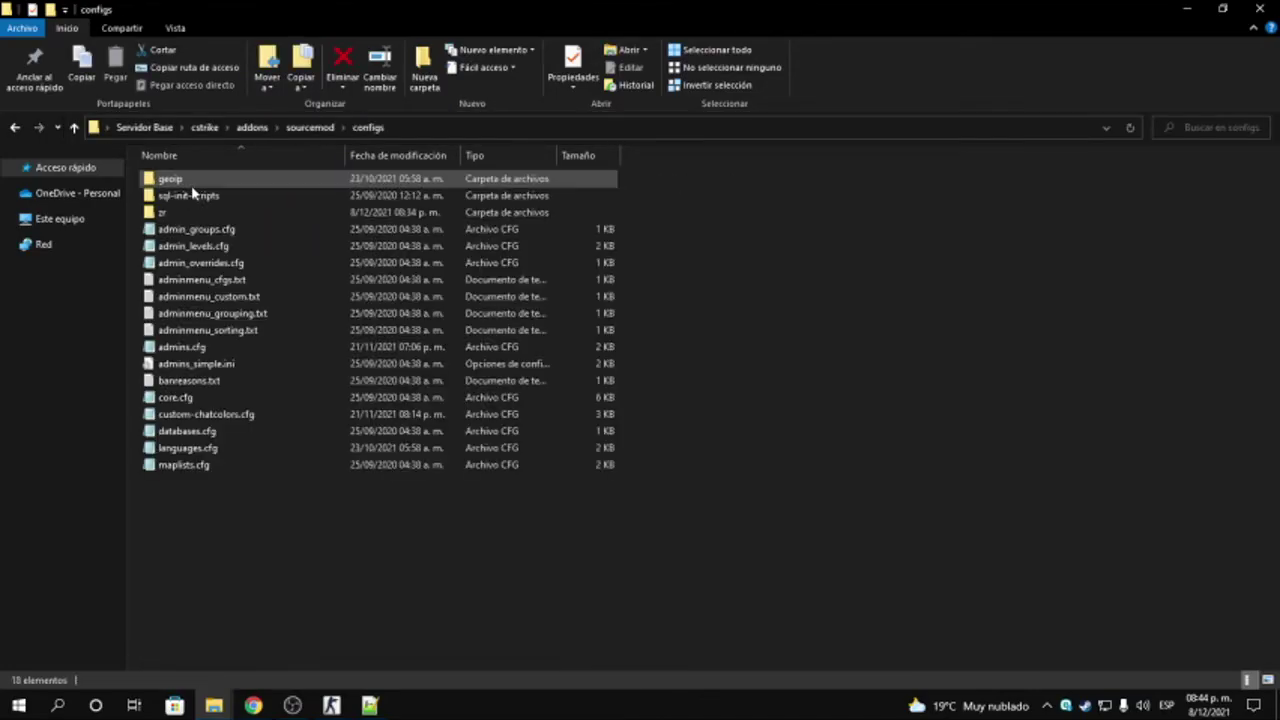
pyautogui.doubleClick(160, 212)
pyautogui.doubleClick(214, 181)
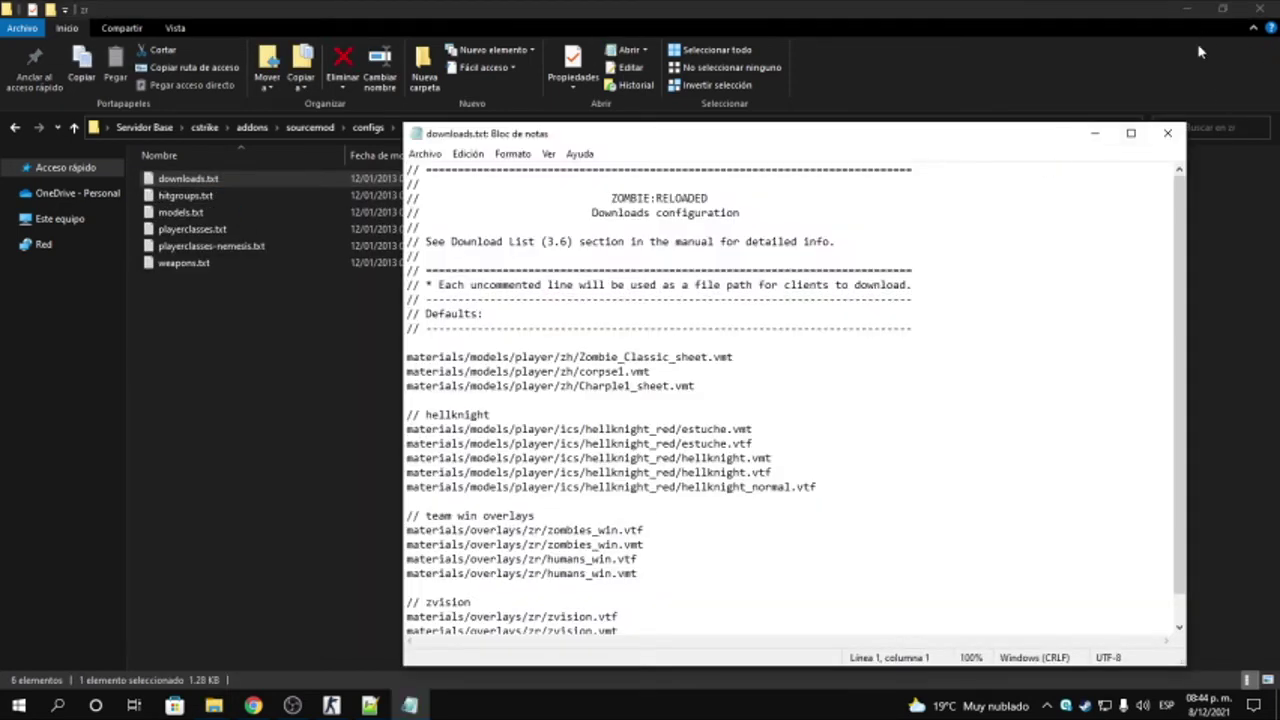
# Examine the default material paths in downloads.txt in a maximized window, highlighting the Zombie_Classic_sheet.vmt line, and minimize the file
pyautogui.click(1134, 131)
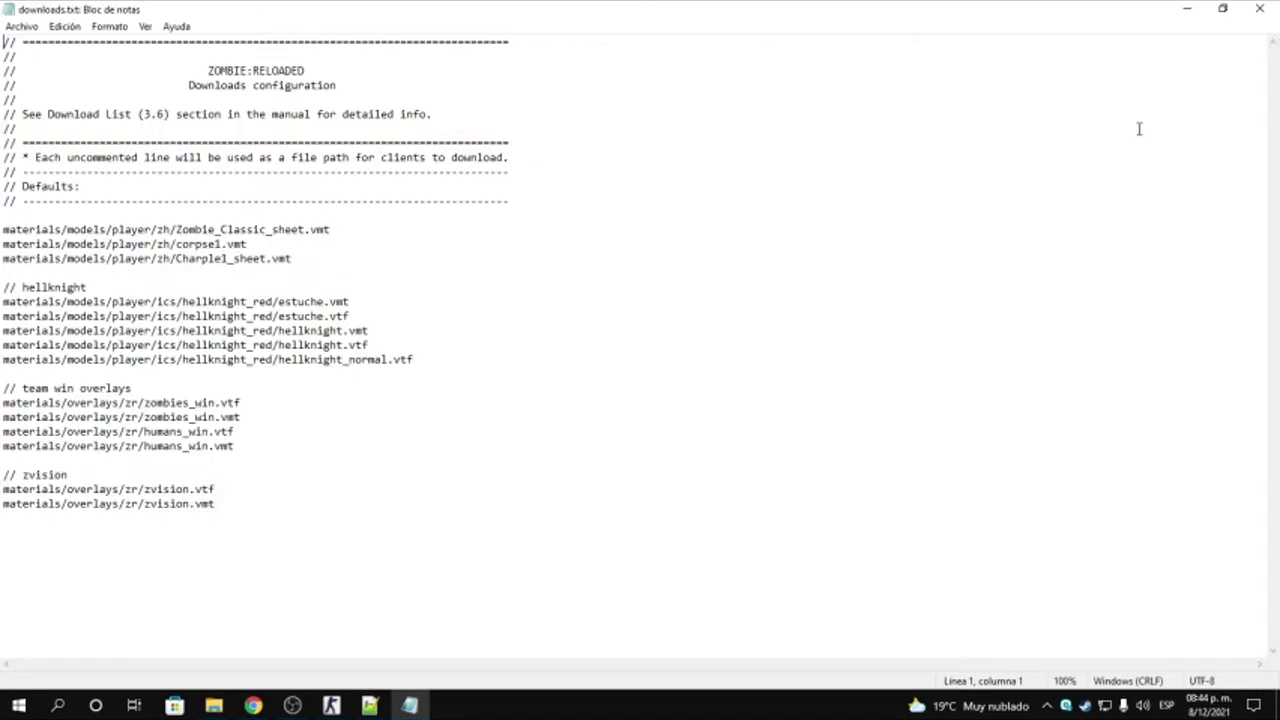
pyautogui.moveTo(380, 226); pyautogui.dragTo(3, 229)
pyautogui.click(332, 242)
pyautogui.moveTo(417, 231); pyautogui.dragTo(3, 229)
pyautogui.click(266, 282)
pyautogui.click(1190, 8)
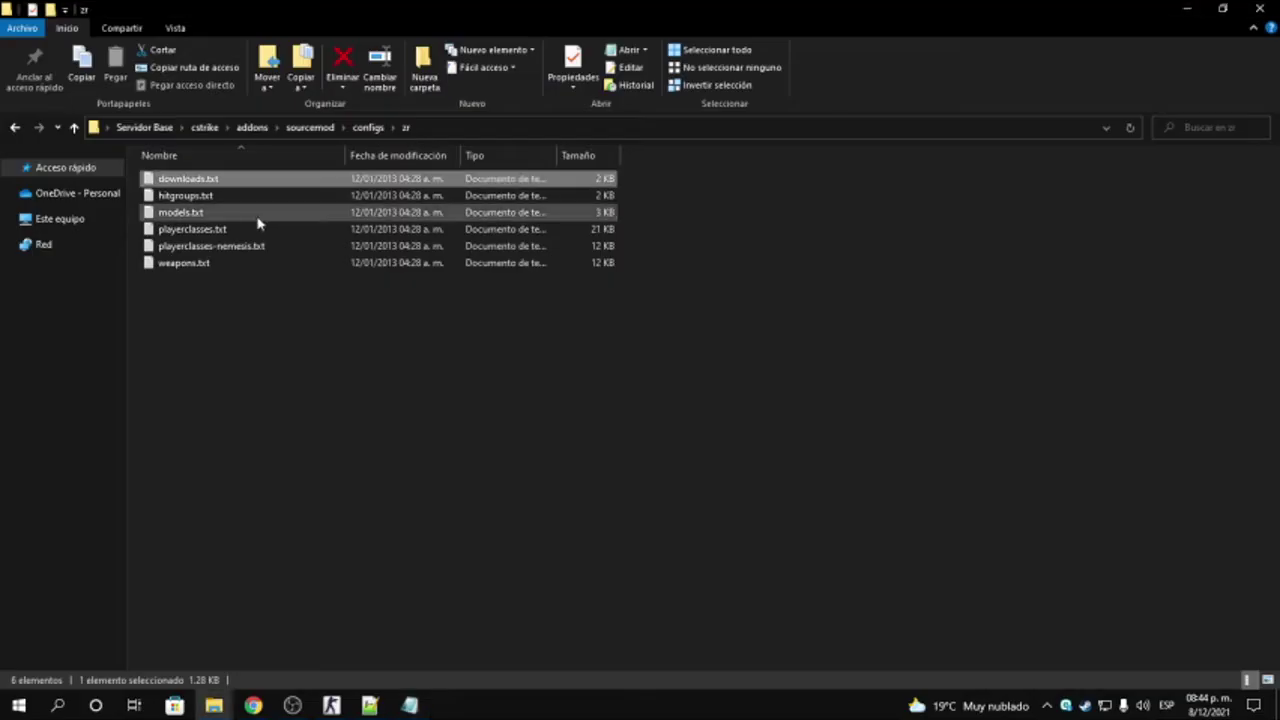
# Open models.txt from the zr folder, look over the zh_charple001 entry and the remaining models, and close the file
pyautogui.doubleClick(206, 212)
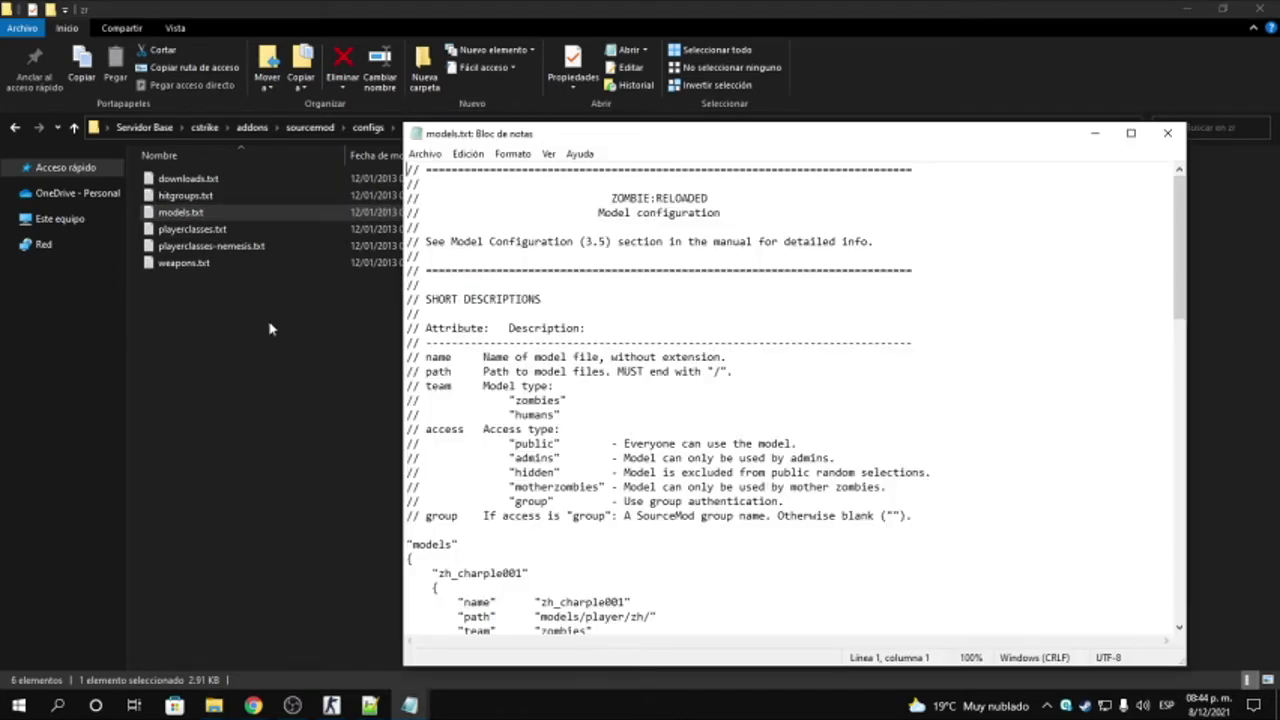
pyautogui.moveTo(1187, 222); pyautogui.dragTo(1187, 293)
pyautogui.click(587, 414)
pyautogui.moveTo(606, 399); pyautogui.dragTo(612, 399)
pyautogui.click(644, 428)
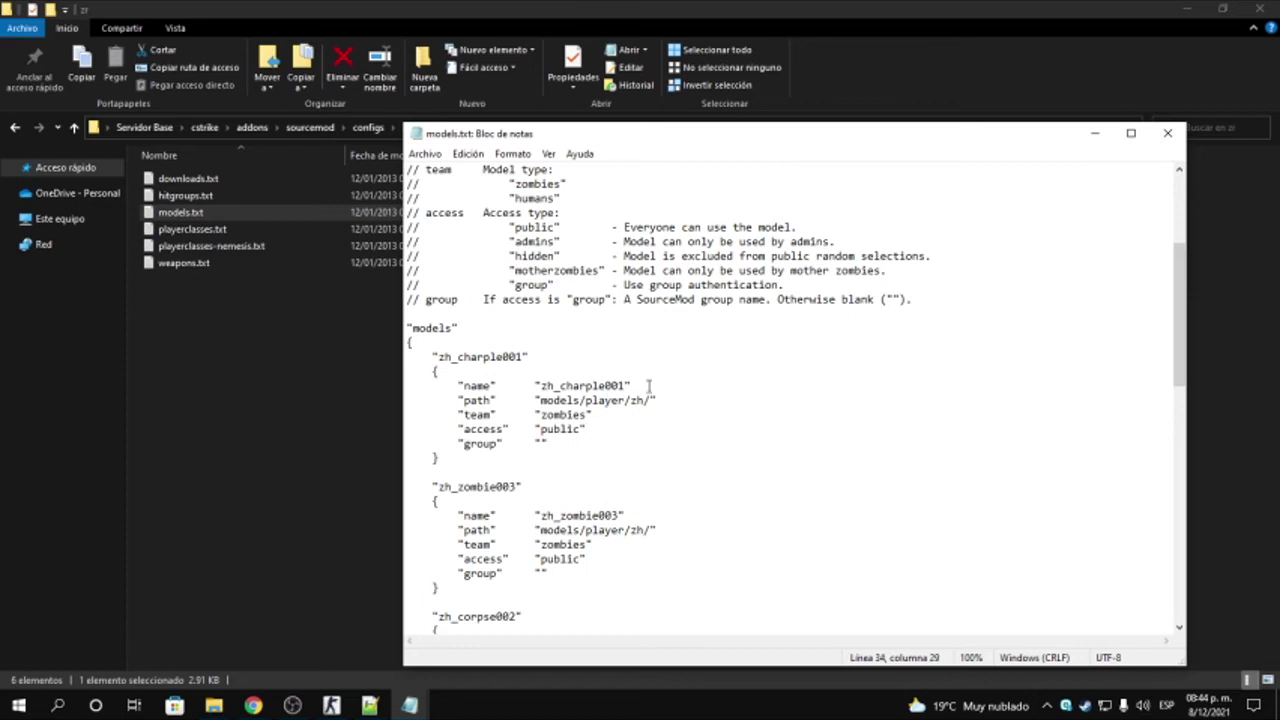
pyautogui.moveTo(1187, 282); pyautogui.dragTo(1178, 531)
pyautogui.click(1167, 133)
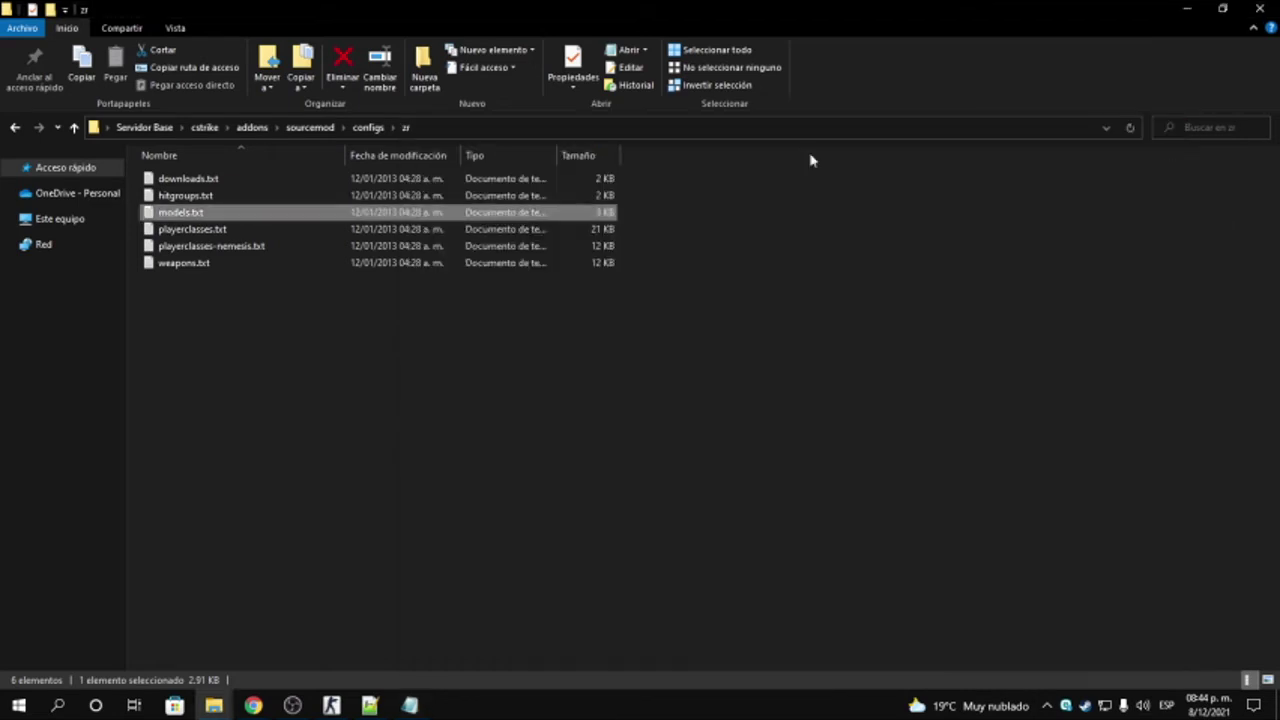
# Open downloads.txt again, look over its download paths, and close it
pyautogui.doubleClick(176, 178)
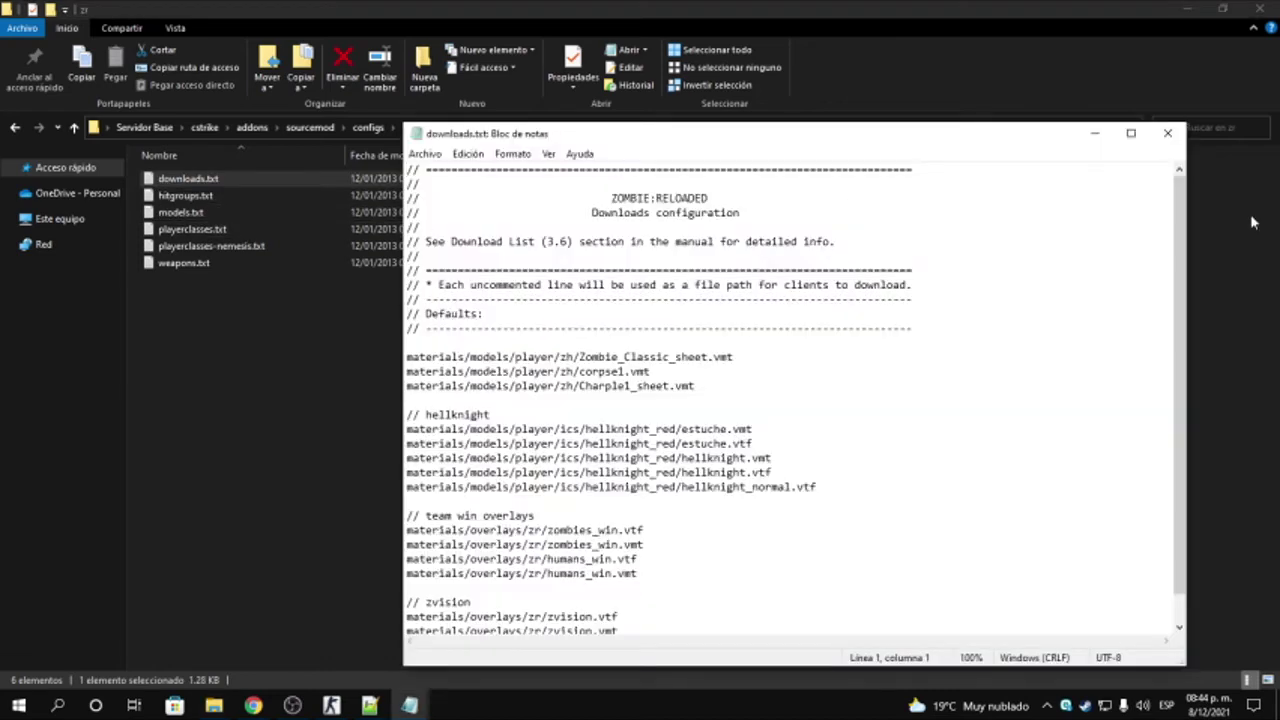
pyautogui.scroll(-1, 1180, 300)
pyautogui.click(805, 315)
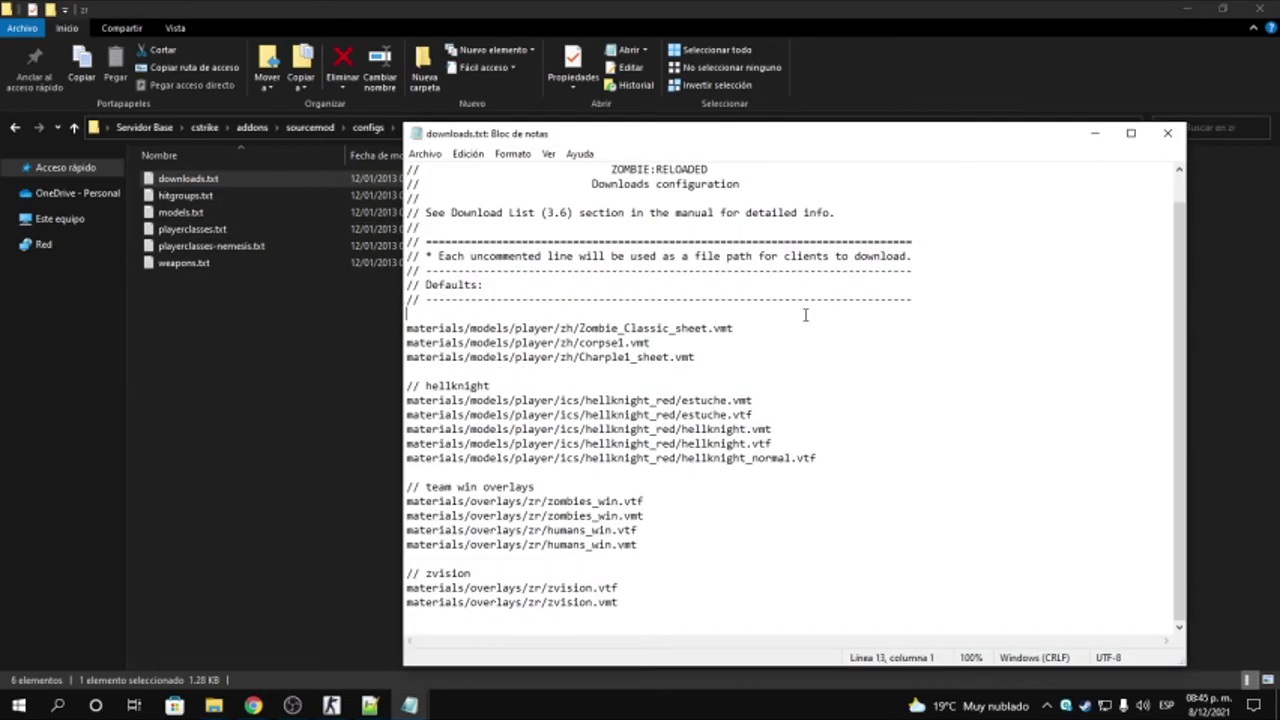
pyautogui.click(1167, 133)
# Open playerclasses.txt from the zr folder, skim its class definitions, and close it
pyautogui.doubleClick(190, 229)
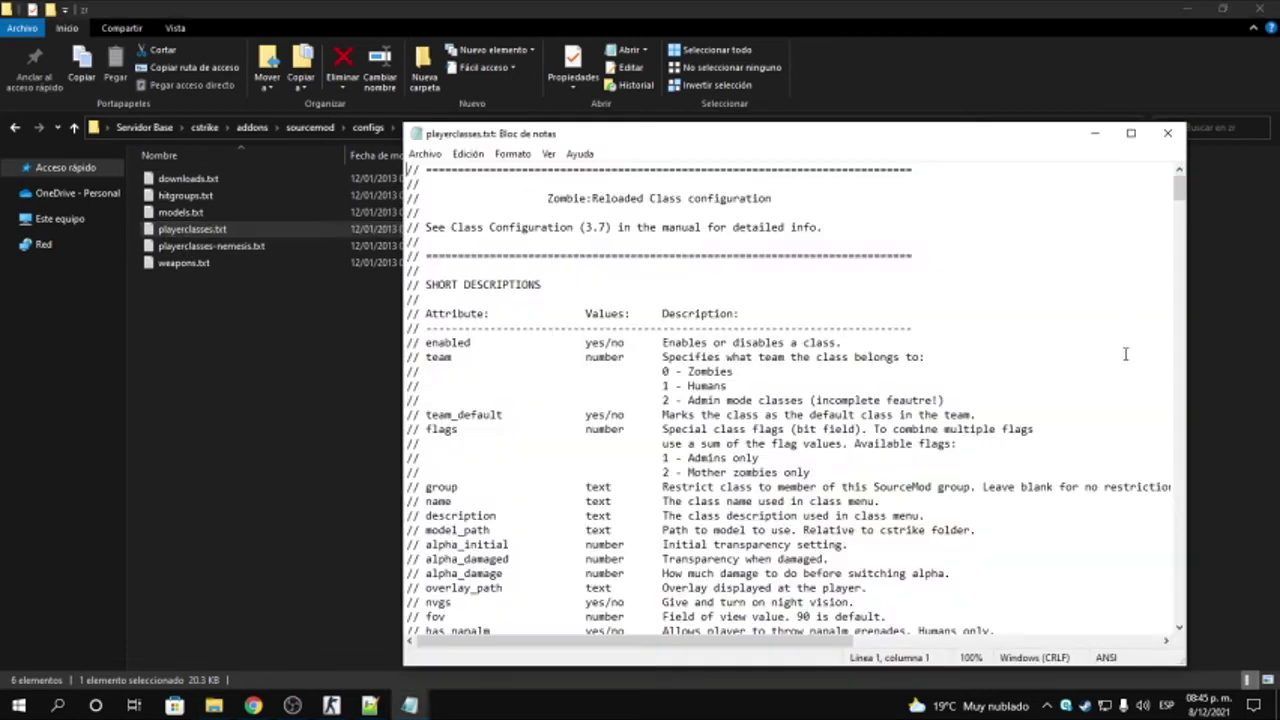
pyautogui.moveTo(1179, 186); pyautogui.dragTo(1178, 290)
pyautogui.click(1167, 133)
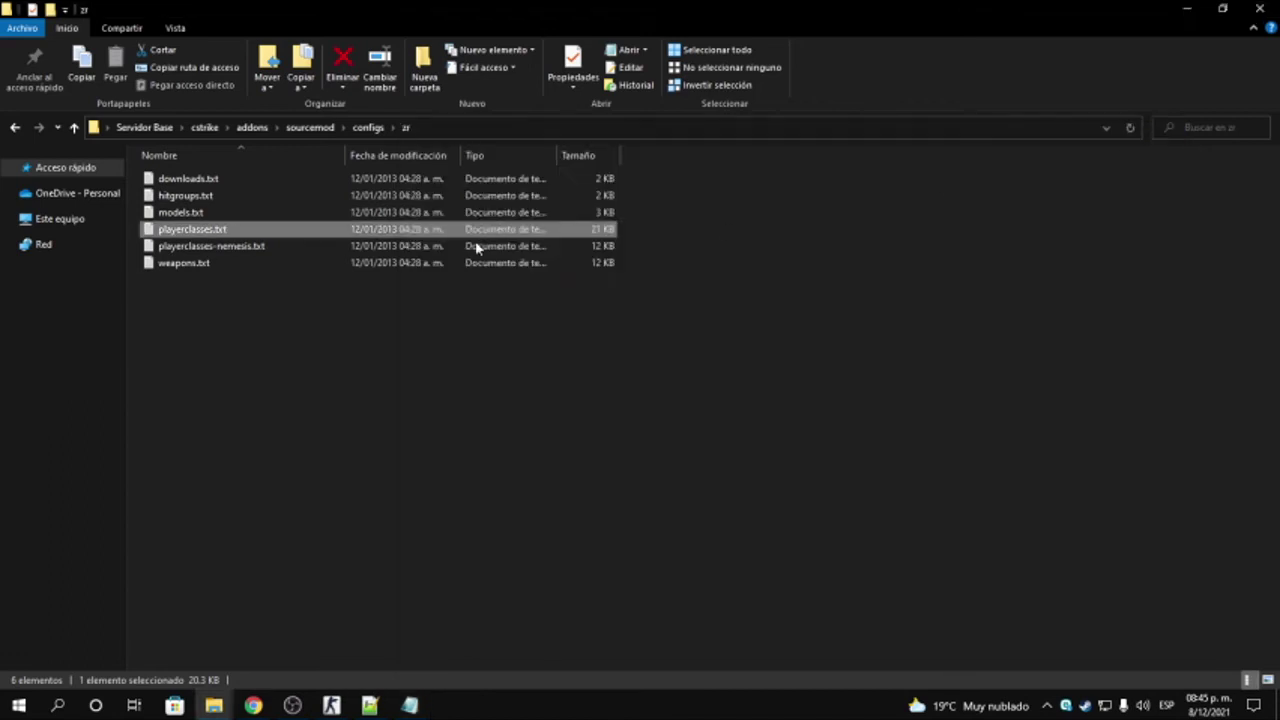
# Open playerclasses-nemesis.txt, examine the Nemesis zombie class, especially its health value, and minimize the file
pyautogui.click(198, 252)
pyautogui.doubleClick(198, 252)
pyautogui.moveTo(1179, 186); pyautogui.dragTo(1177, 319)
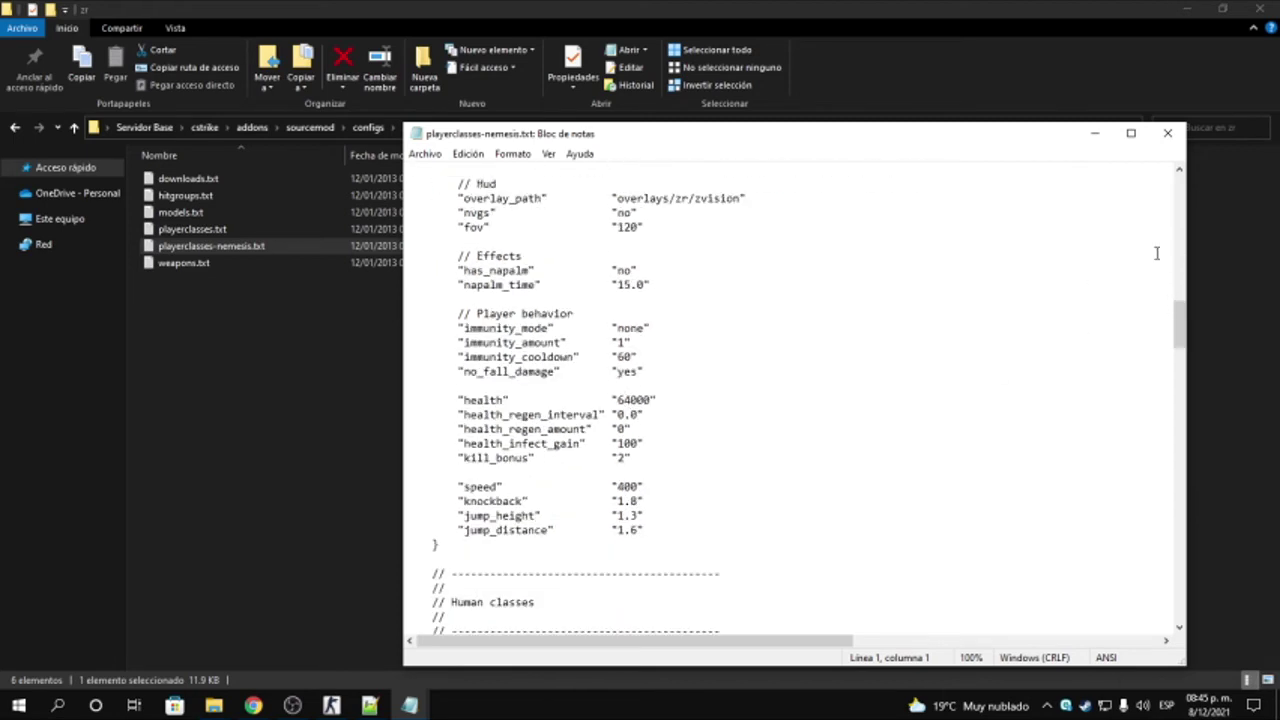
pyautogui.click(1131, 133)
pyautogui.moveTo(1268, 293); pyautogui.dragTo(1267, 255)
pyautogui.moveTo(213, 488); pyautogui.dragTo(224, 488)
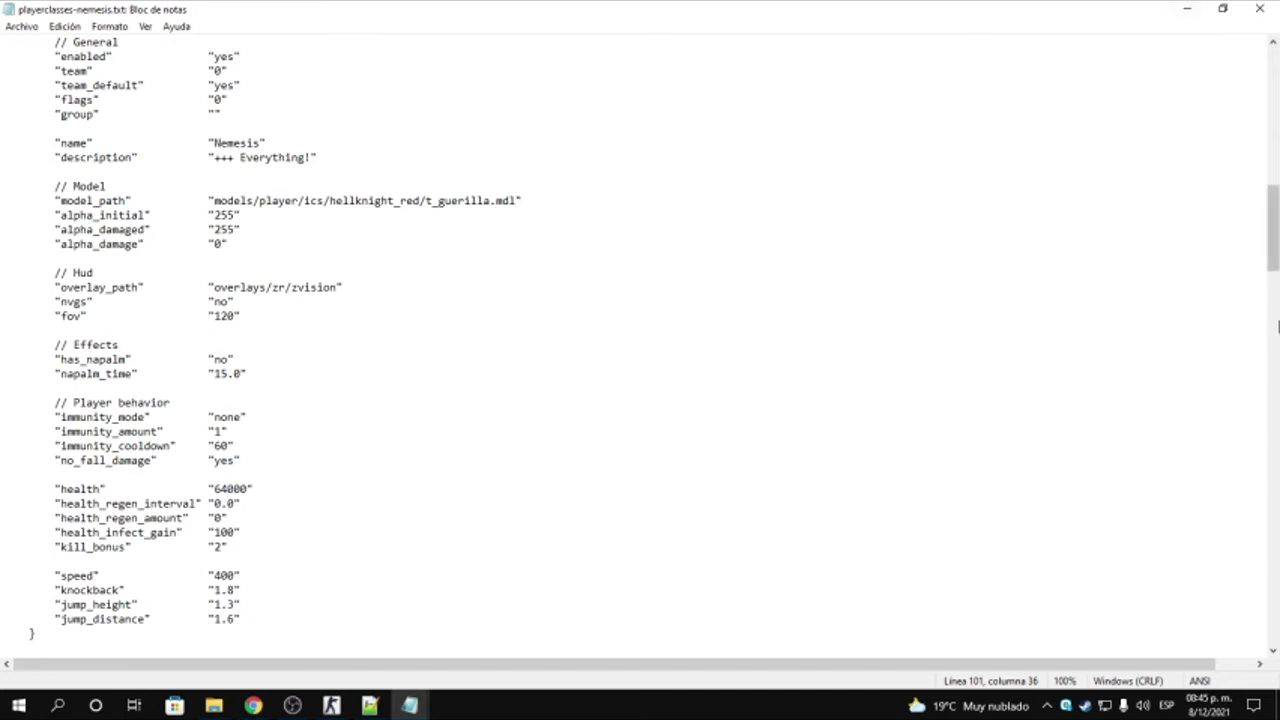
pyautogui.click(1187, 8)
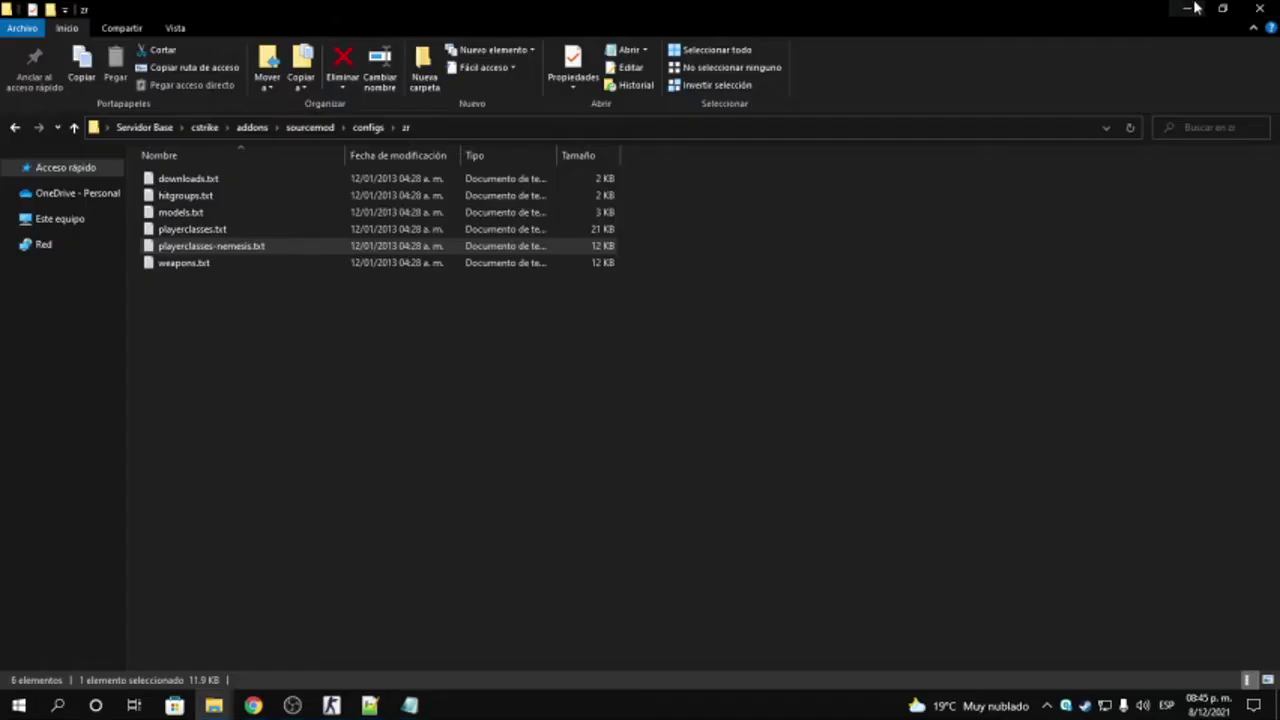
# Open weapons.txt from the zr folder in a maximized window and look through the weapon entries down to the grenades
pyautogui.doubleClick(190, 263)
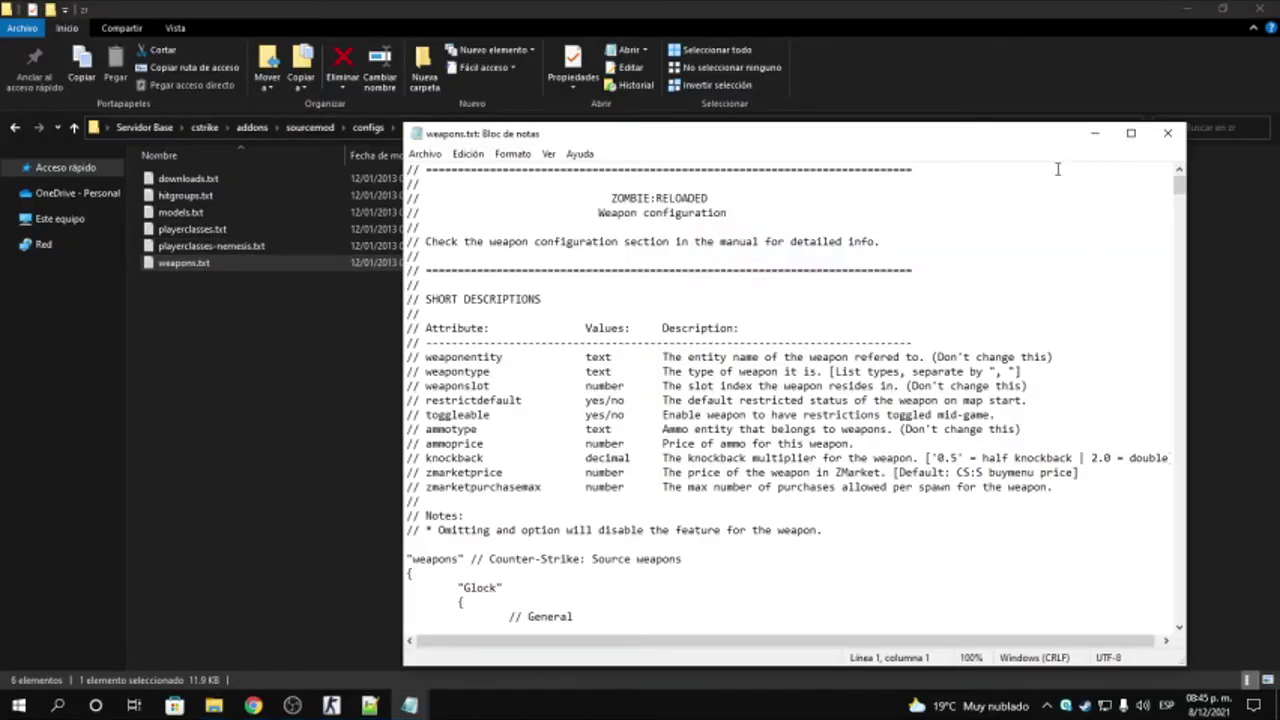
pyautogui.click(1131, 133)
pyautogui.scroll(-11, 1274, 75)
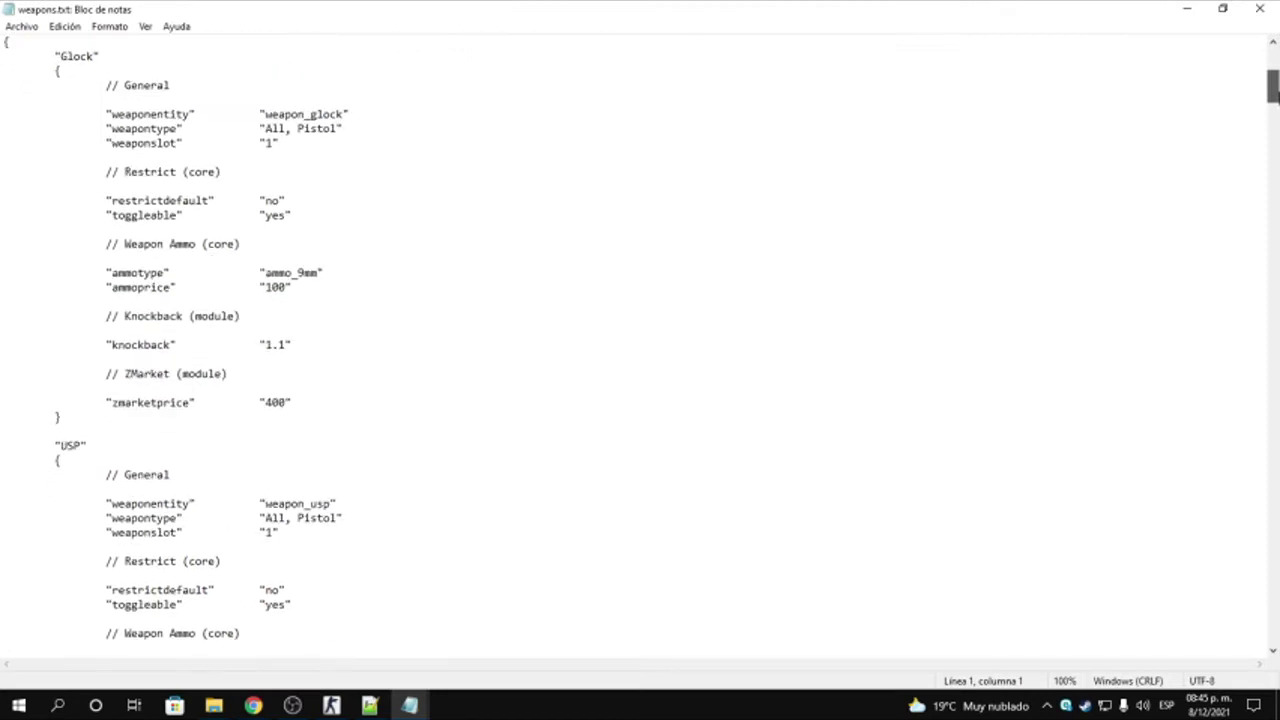
pyautogui.click(331, 704)
pyautogui.click(331, 704)
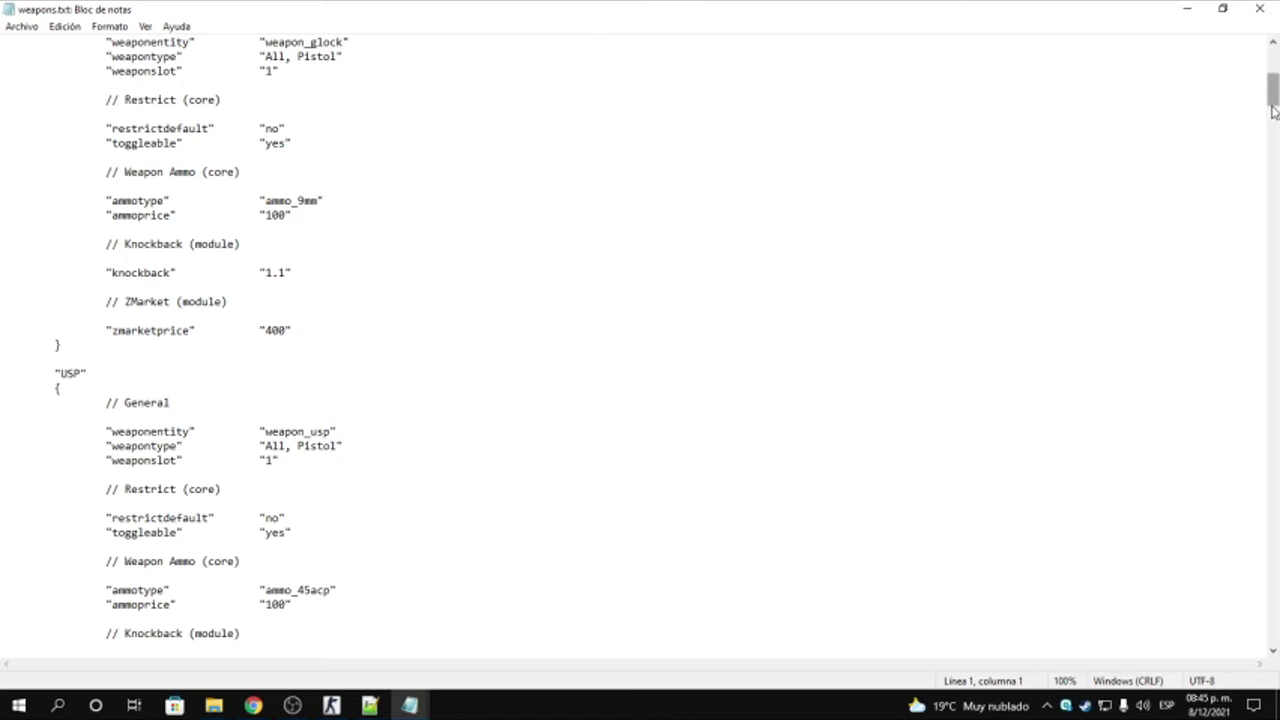
pyautogui.moveTo(1274, 110); pyautogui.dragTo(1258, 634)
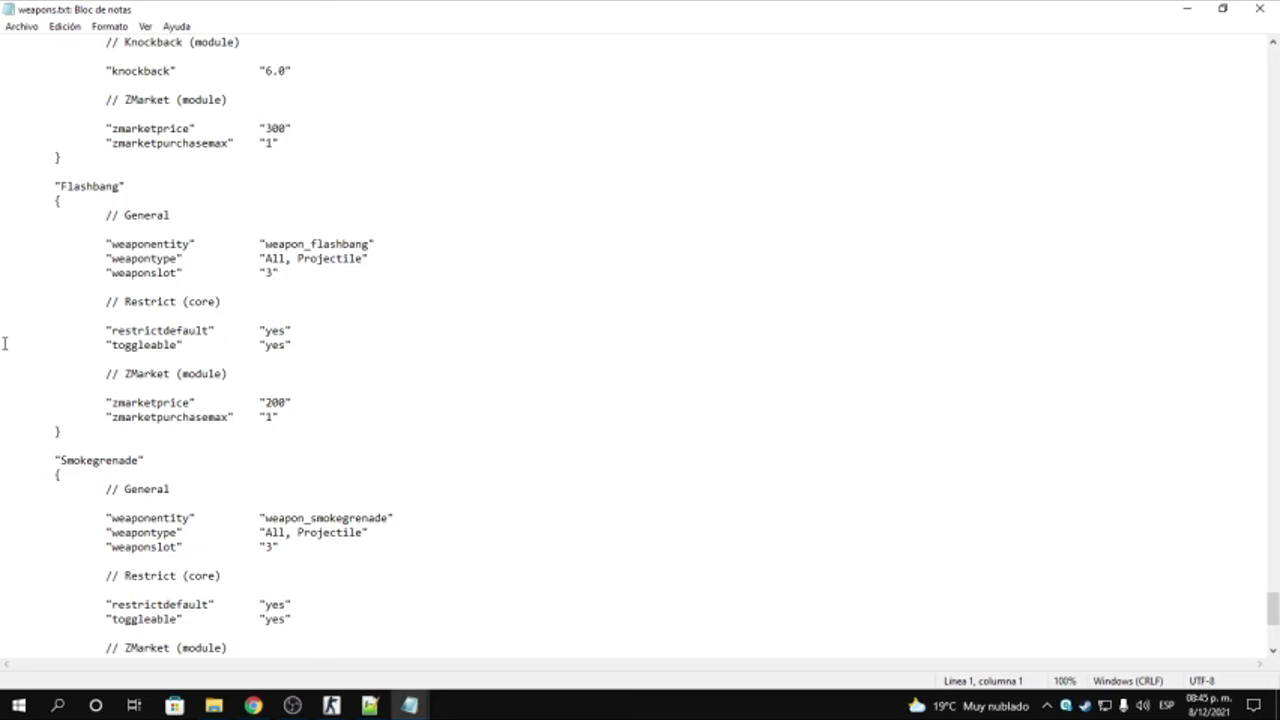
# Set the Flashbang's restrictdefault value to "no" in weapons.txt
pyautogui.moveTo(268, 332); pyautogui.dragTo(265, 331)
pyautogui.moveTo(1273, 607)
pyautogui.mouseDown()
pyautogui.moveTo(1274, 632)
pyautogui.moveTo(1273, 272)
pyautogui.moveTo(1274, 626)
pyautogui.moveTo(1274, 603)
pyautogui.mouseUp()
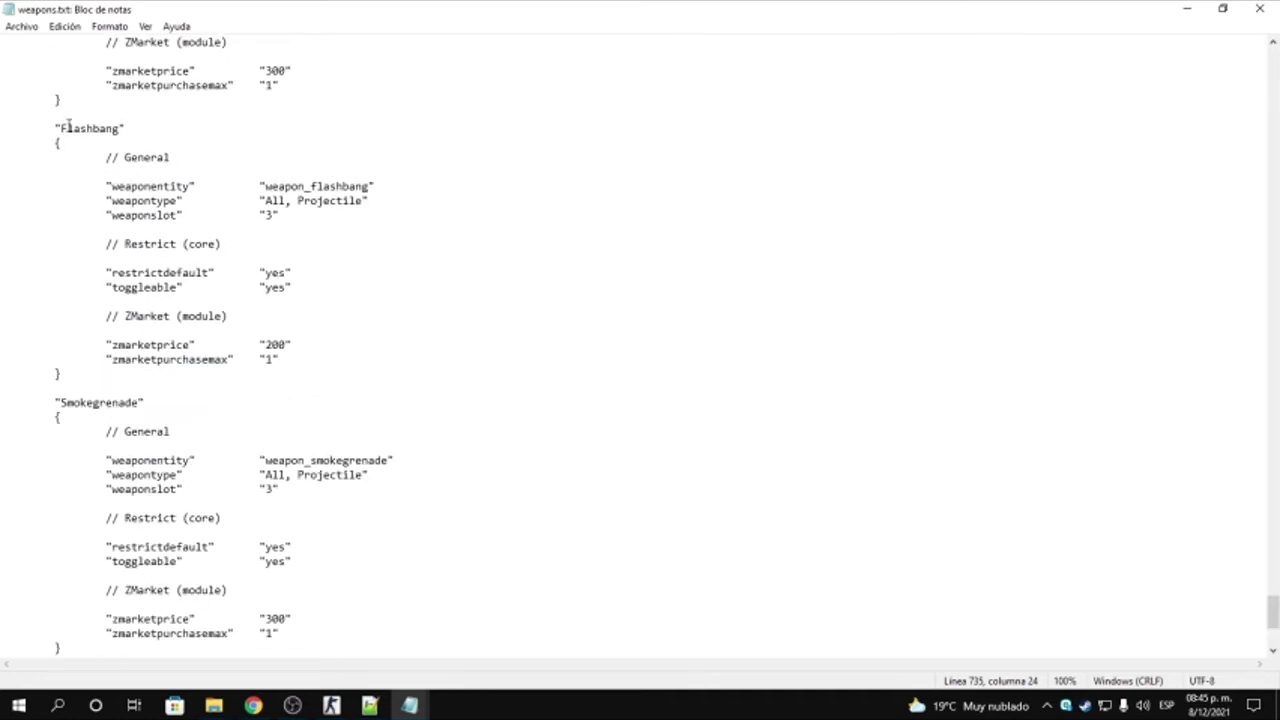
pyautogui.doubleClick(277, 272)
pyautogui.click(277, 272)
pyautogui.moveTo(264, 272); pyautogui.dragTo(283, 274)
pyautogui.write('no')
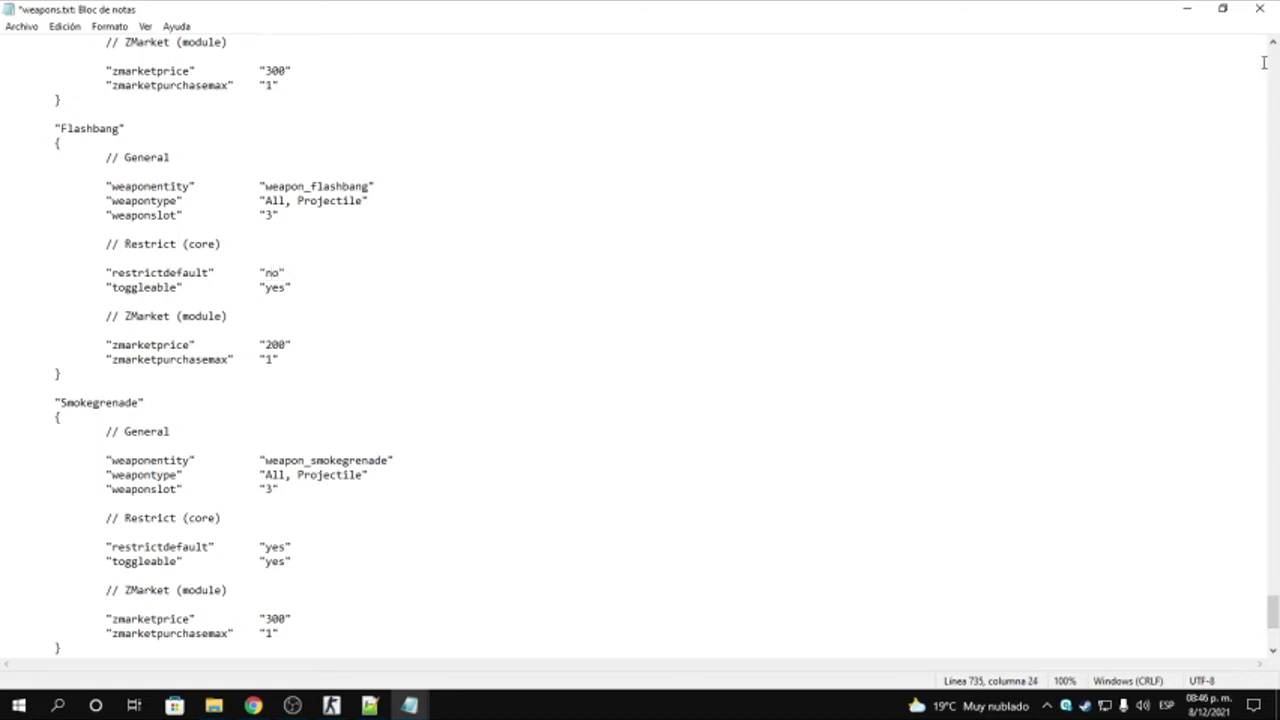
# Set the restrictdefault value to "no" for both the Smokegrenade and NVGs entries
pyautogui.scroll(-3, 311, 536)
pyautogui.scroll(-2, 311, 536)
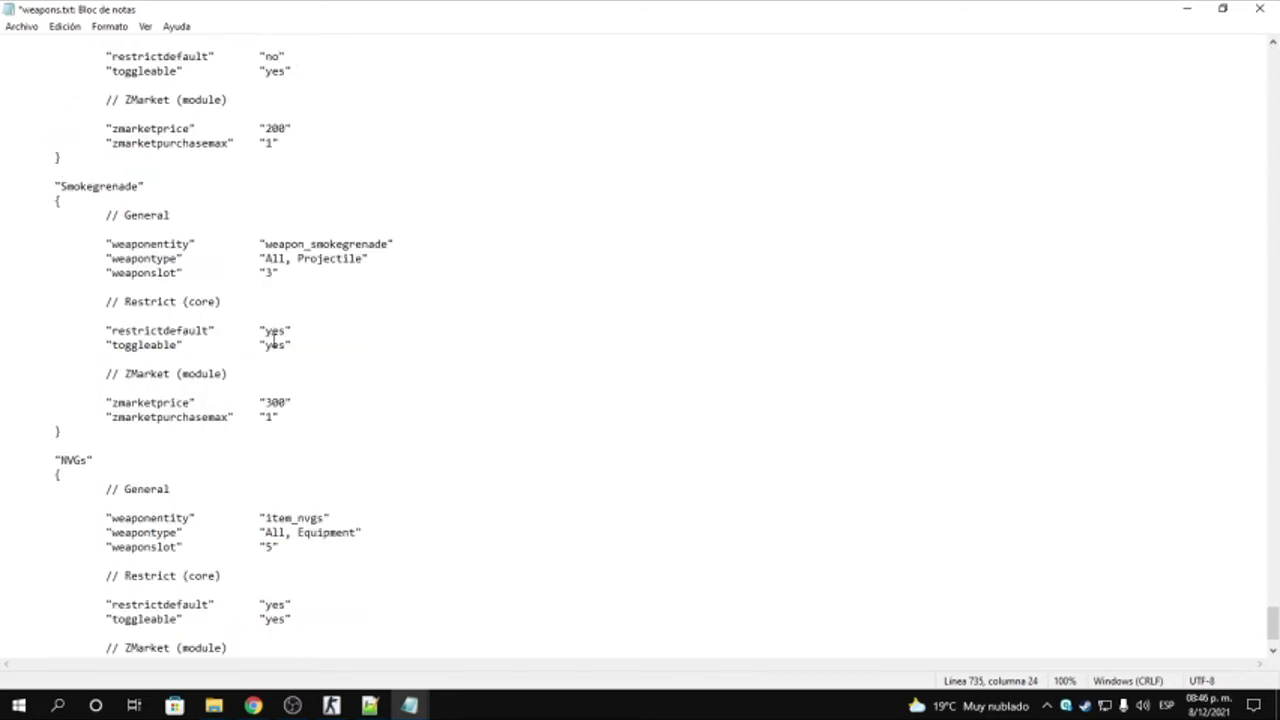
pyautogui.write('no')
pyautogui.scroll(-2, 320, 417)
pyautogui.doubleClick(270, 531)
pyautogui.write('no')
# Look back up through the weapon entries, save weapons.txt, and close both the file and the Notepad++ window
pyautogui.scroll(11, 299, 535)
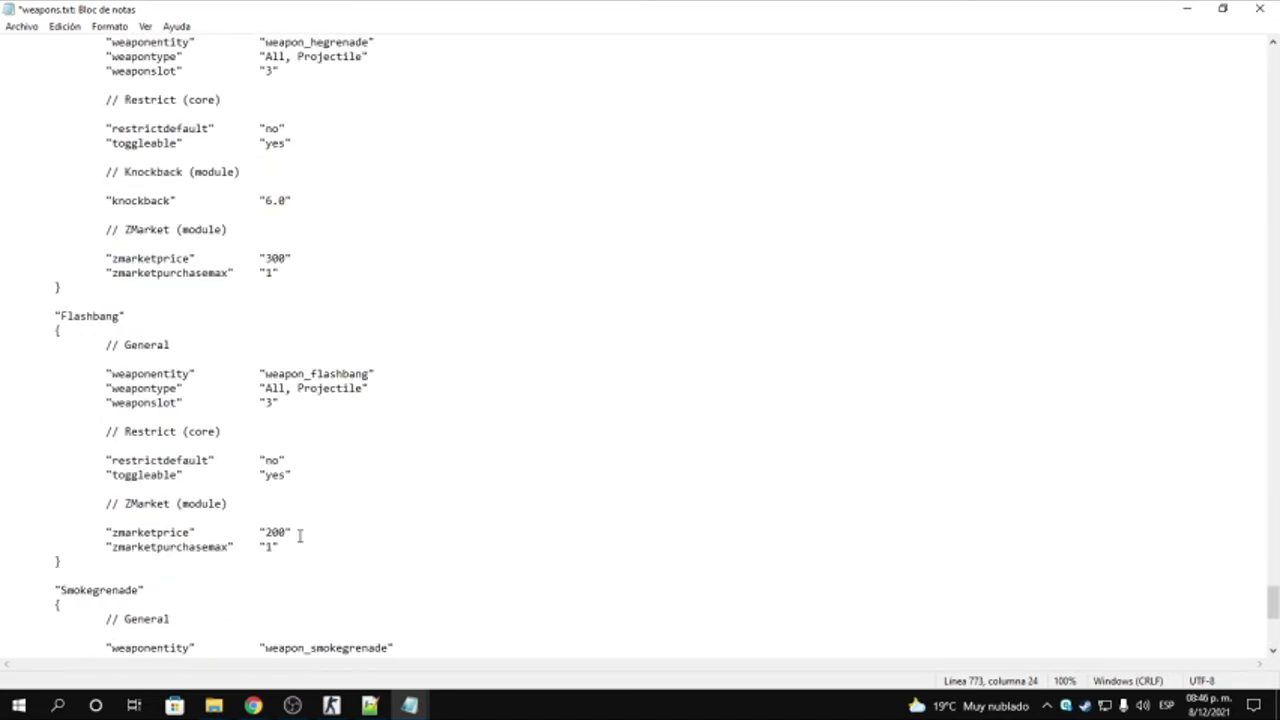
pyautogui.scroll(12, 299, 535)
pyautogui.scroll(-4, 246, 370)
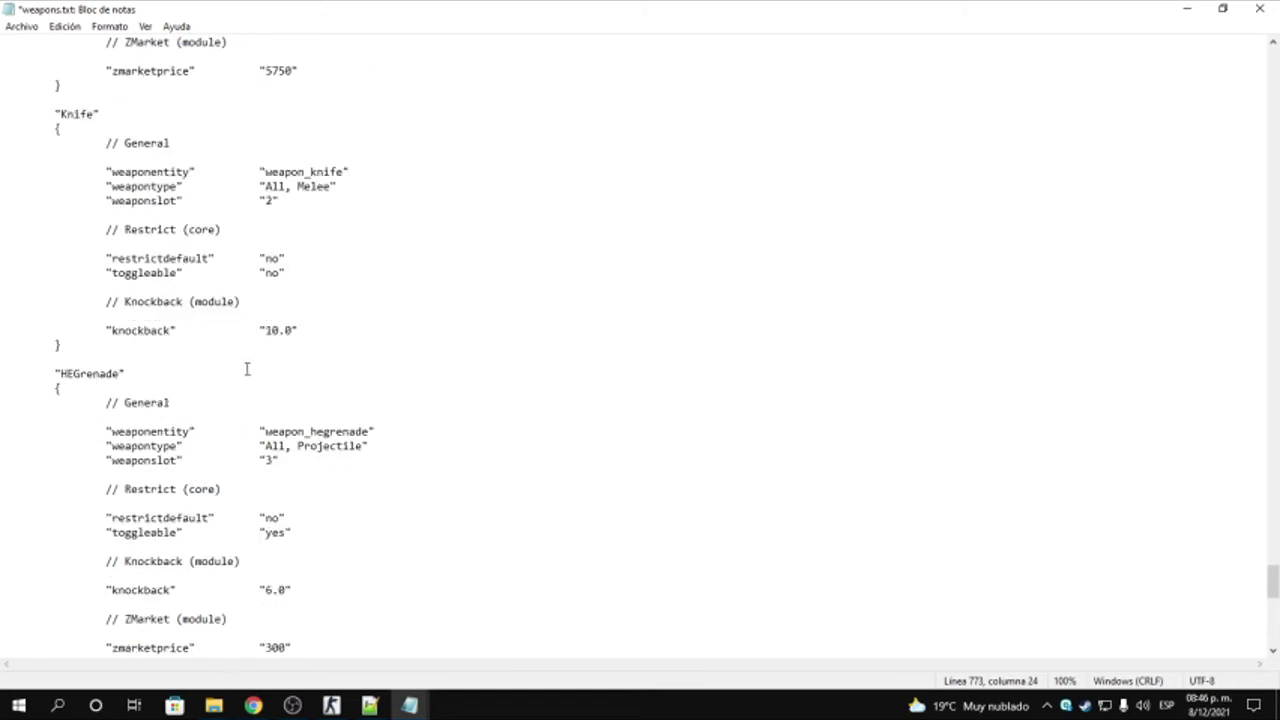
pyautogui.scroll(8, 246, 370)
pyautogui.scroll(11, 246, 370)
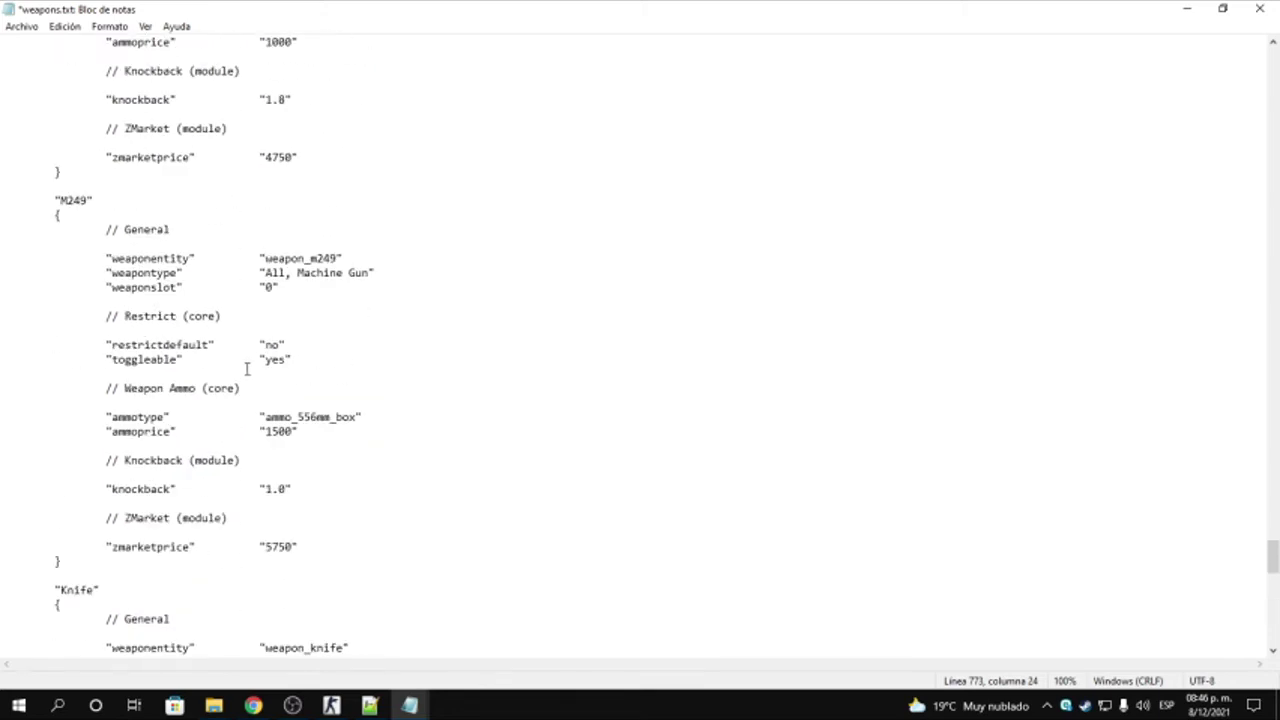
pyautogui.click(22, 27)
pyautogui.click(45, 97)
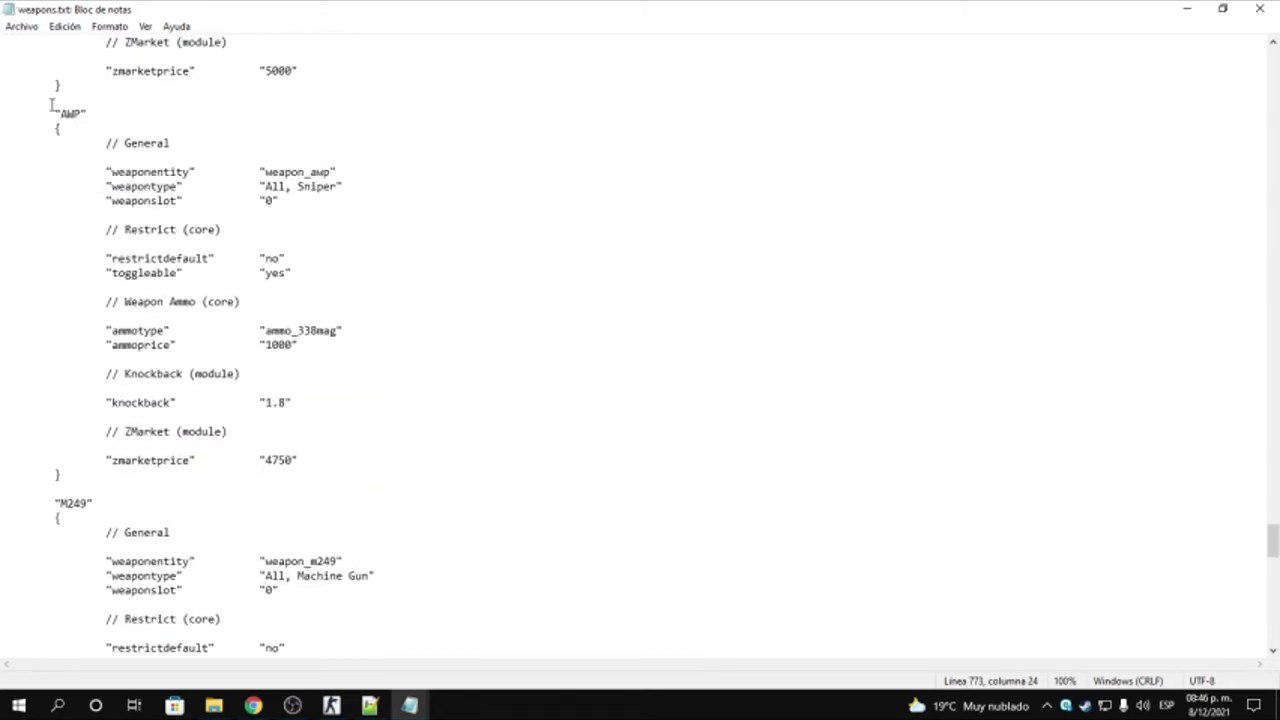
pyautogui.click(1259, 8)
pyautogui.click(369, 705)
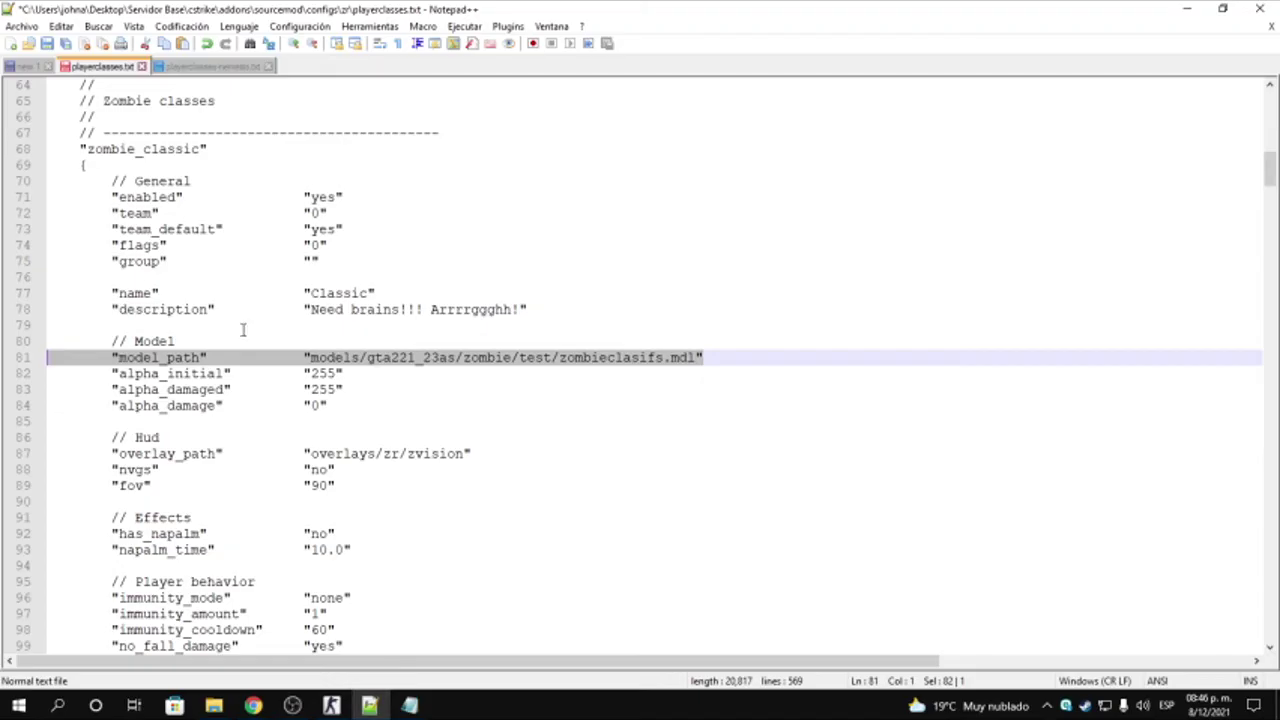
pyautogui.click(1259, 8)
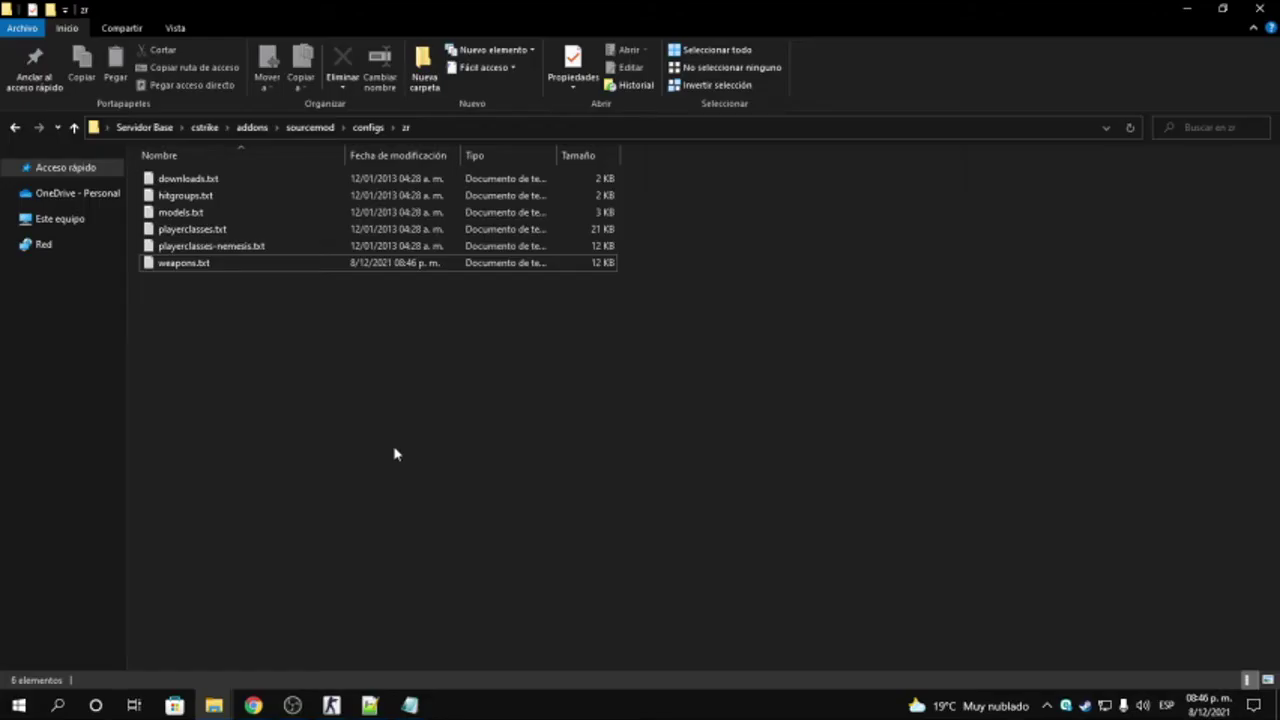
# Go up to the Servidor Base folder, start the dedicated server with srcds.exe, and minimize the folder window
pyautogui.hotkey('alt', 'Up')
pyautogui.hotkey('alt', 'Up')
pyautogui.hotkey('alt', 'Up')
pyautogui.hotkey('alt', 'Up')
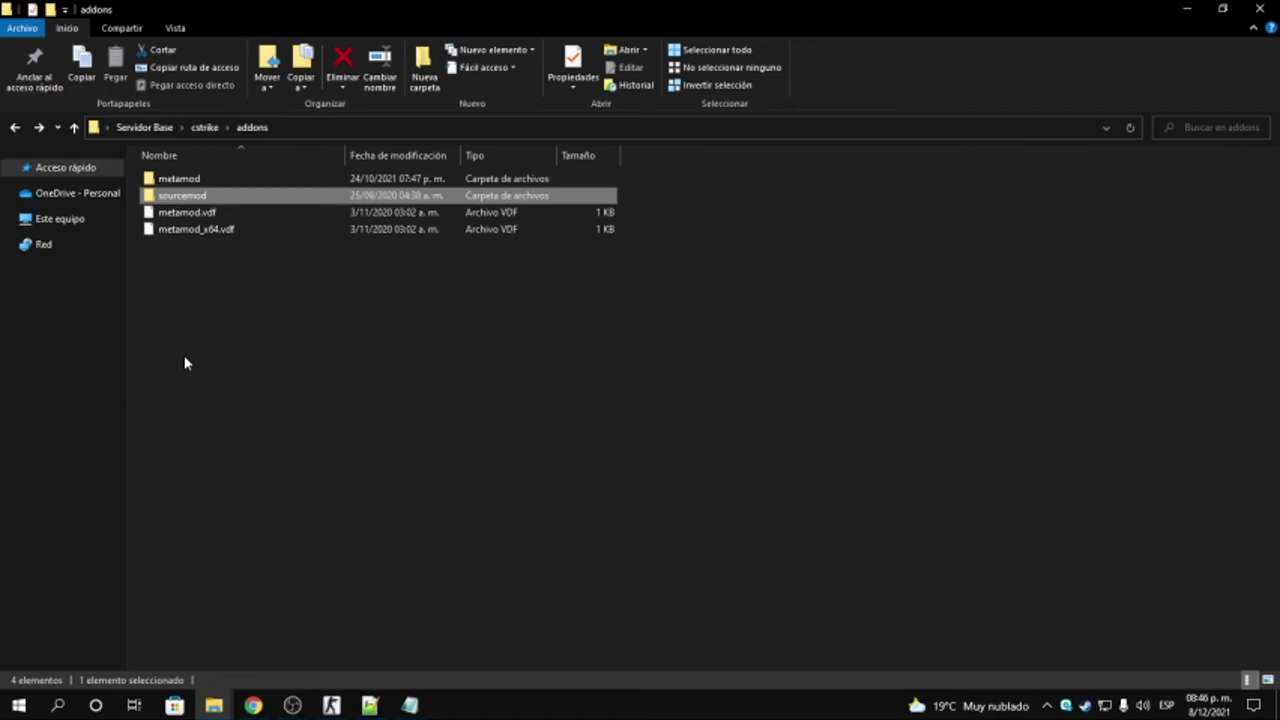
pyautogui.hotkey('alt', 'Up')
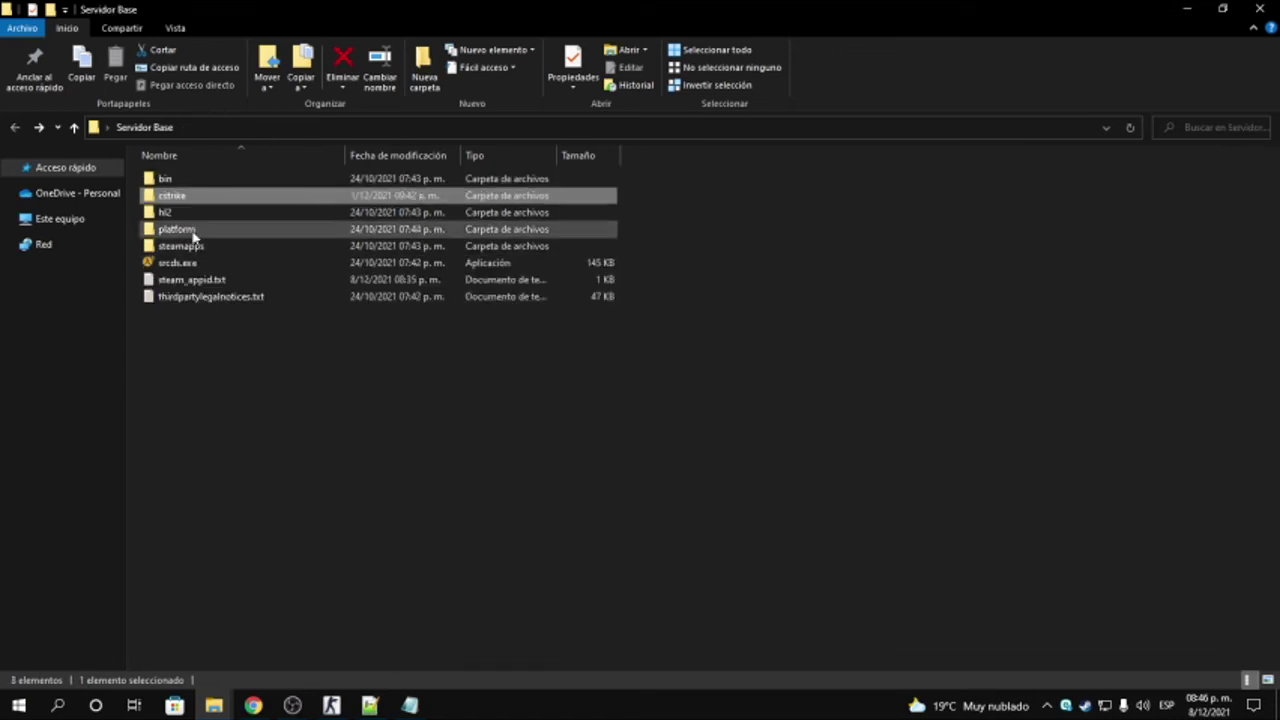
pyautogui.click(160, 263)
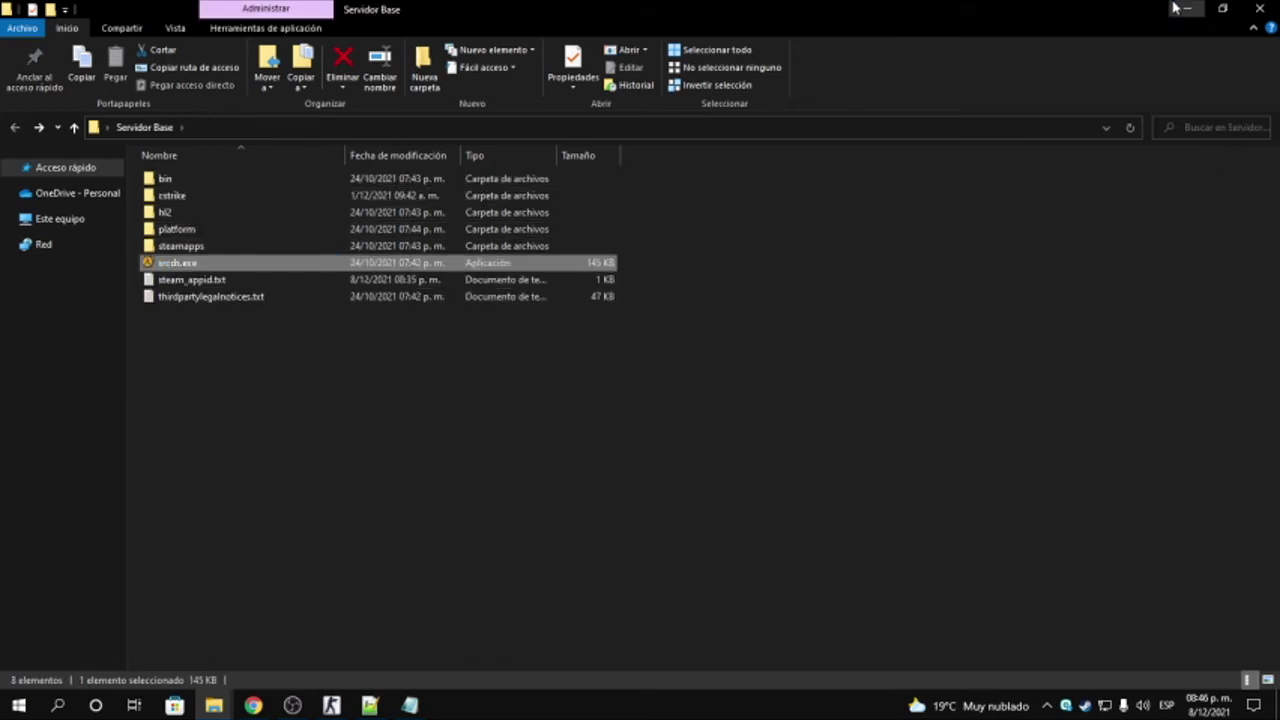
pyautogui.click(1186, 8)
pyautogui.click(628, 467)
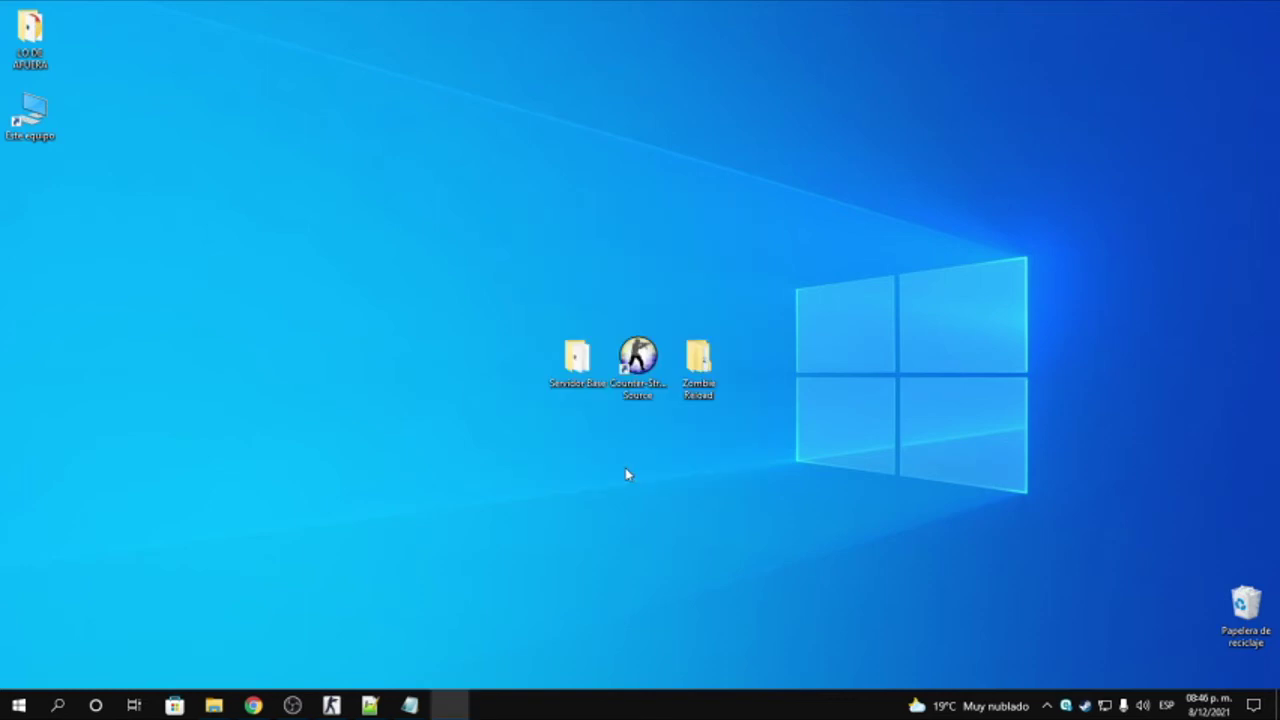
pyautogui.click(292, 705)
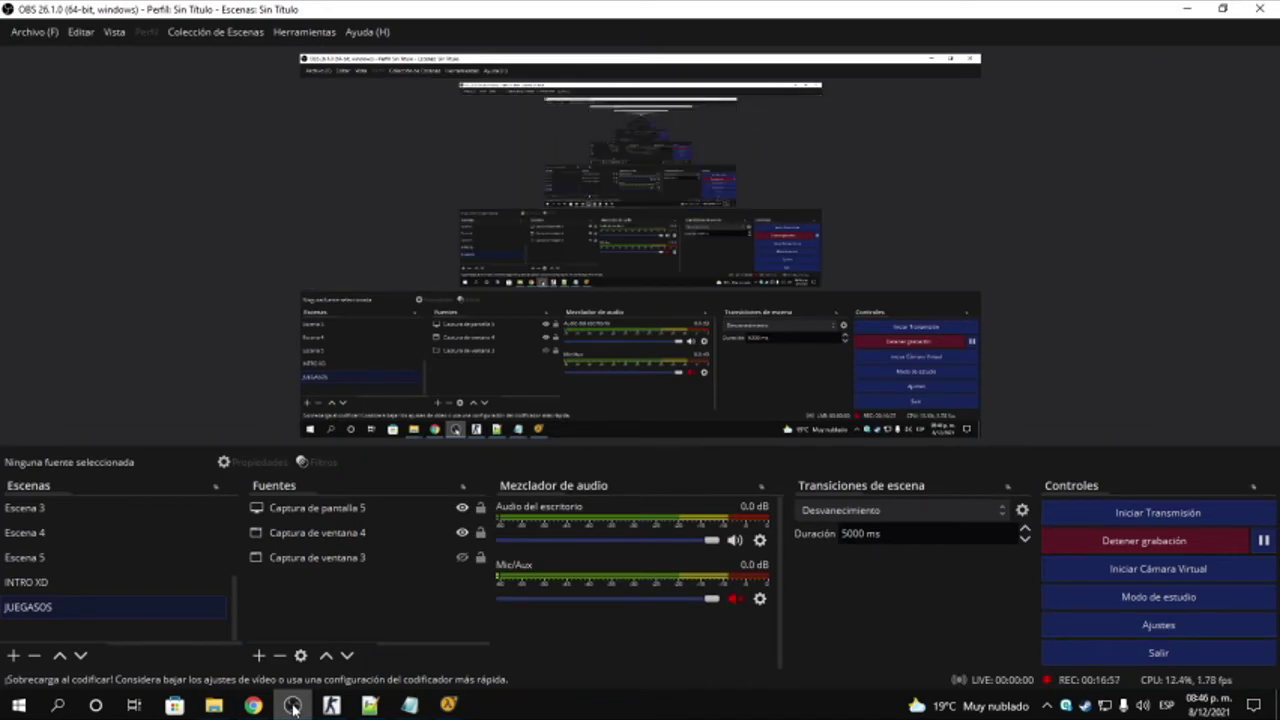
pyautogui.click(292, 705)
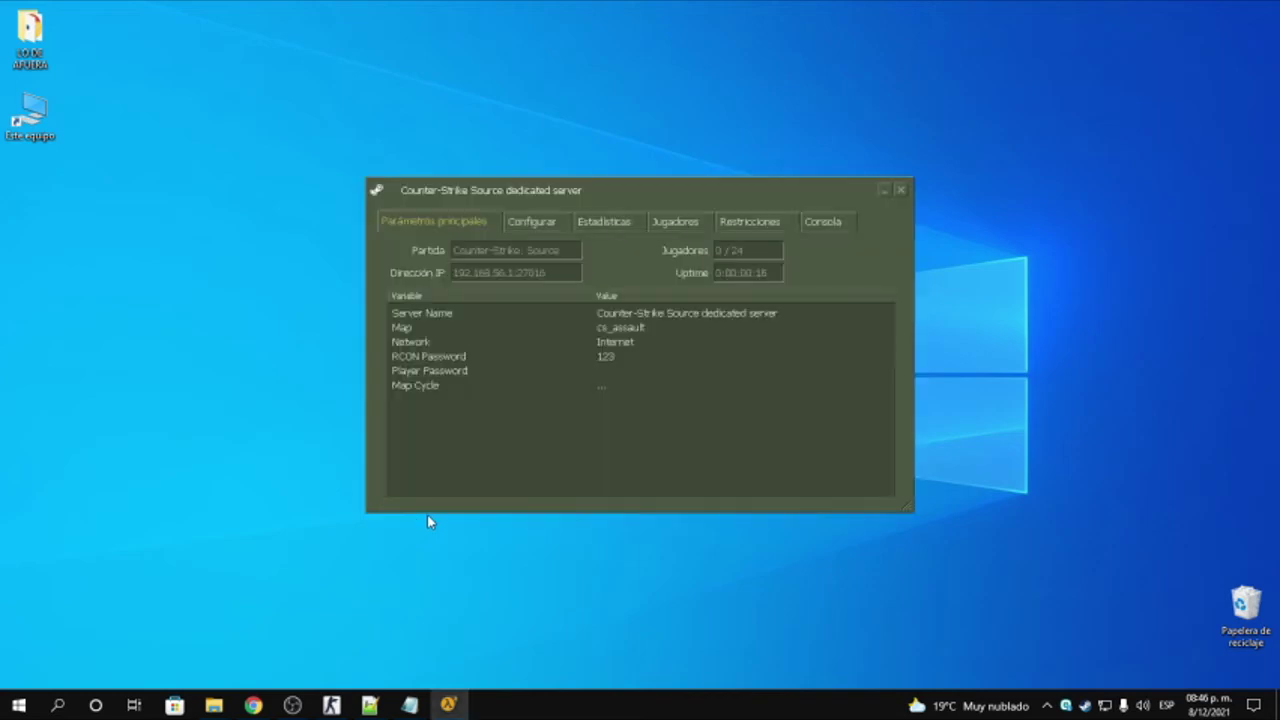
# Copy the running server's IP address from its main parameters
pyautogui.click(759, 226)
pyautogui.click(803, 226)
pyautogui.click(420, 474)
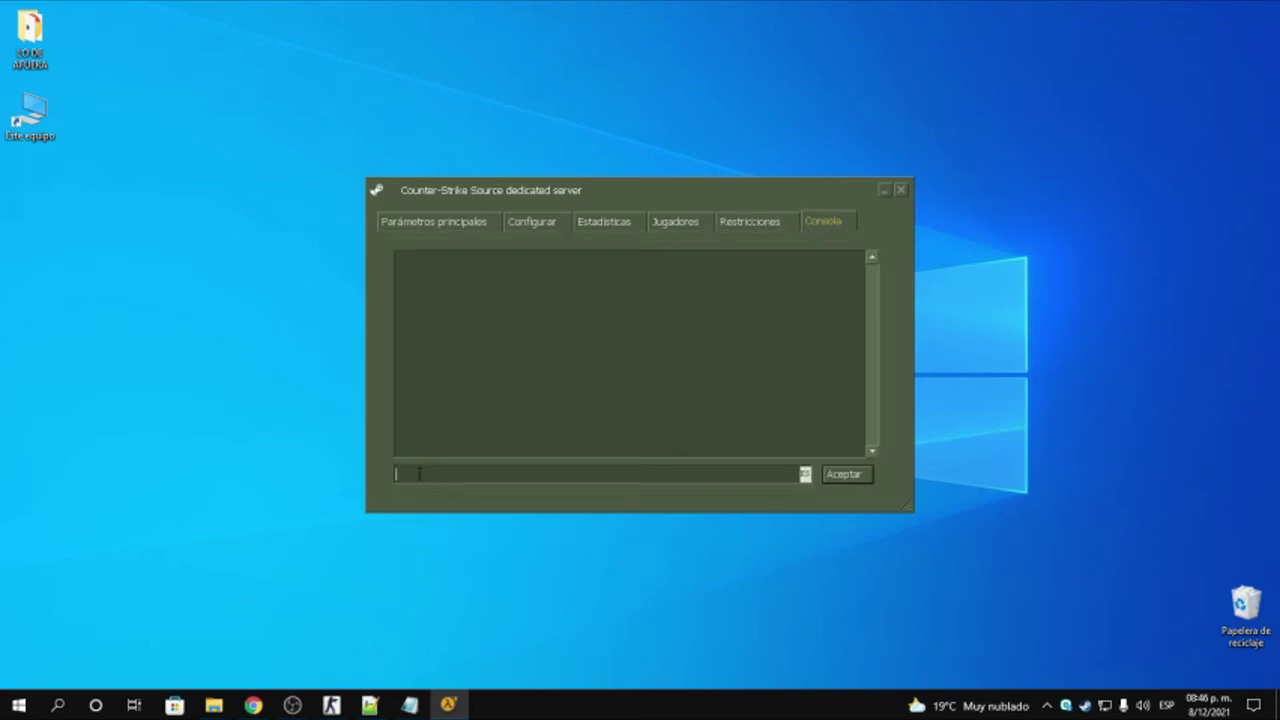
pyautogui.click(470, 218)
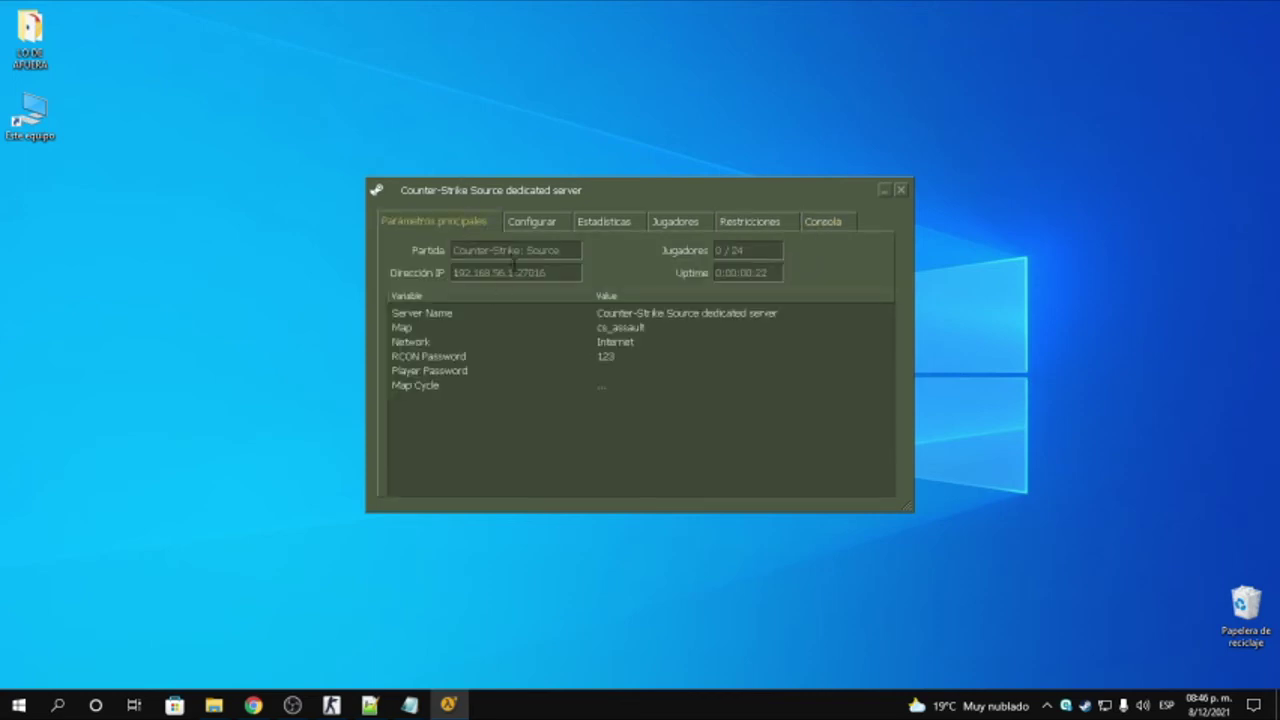
pyautogui.doubleClick(513, 267)
pyautogui.rightClick(513, 267)
pyautogui.click(529, 275)
# Switch to Counter-Strike: Source, run the connect command with the copied server address in the console, and join the match
pyautogui.click(332, 705)
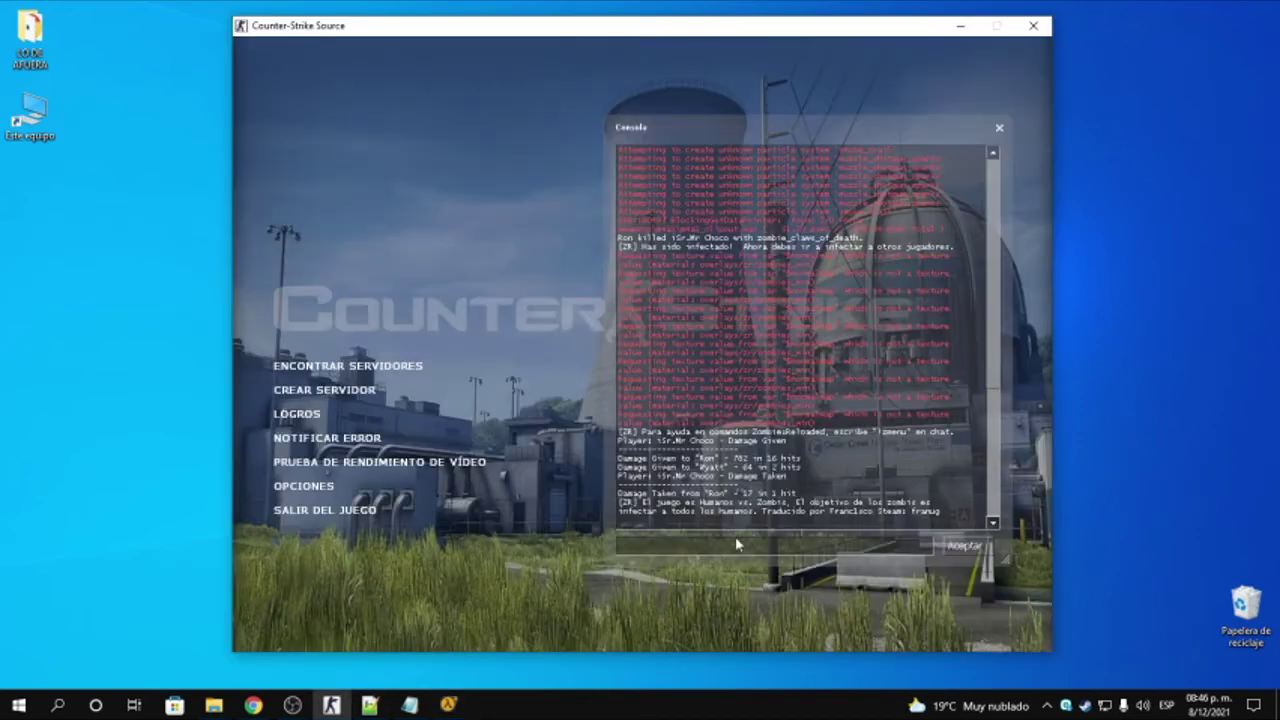
pyautogui.click(712, 540)
pyautogui.write('co')
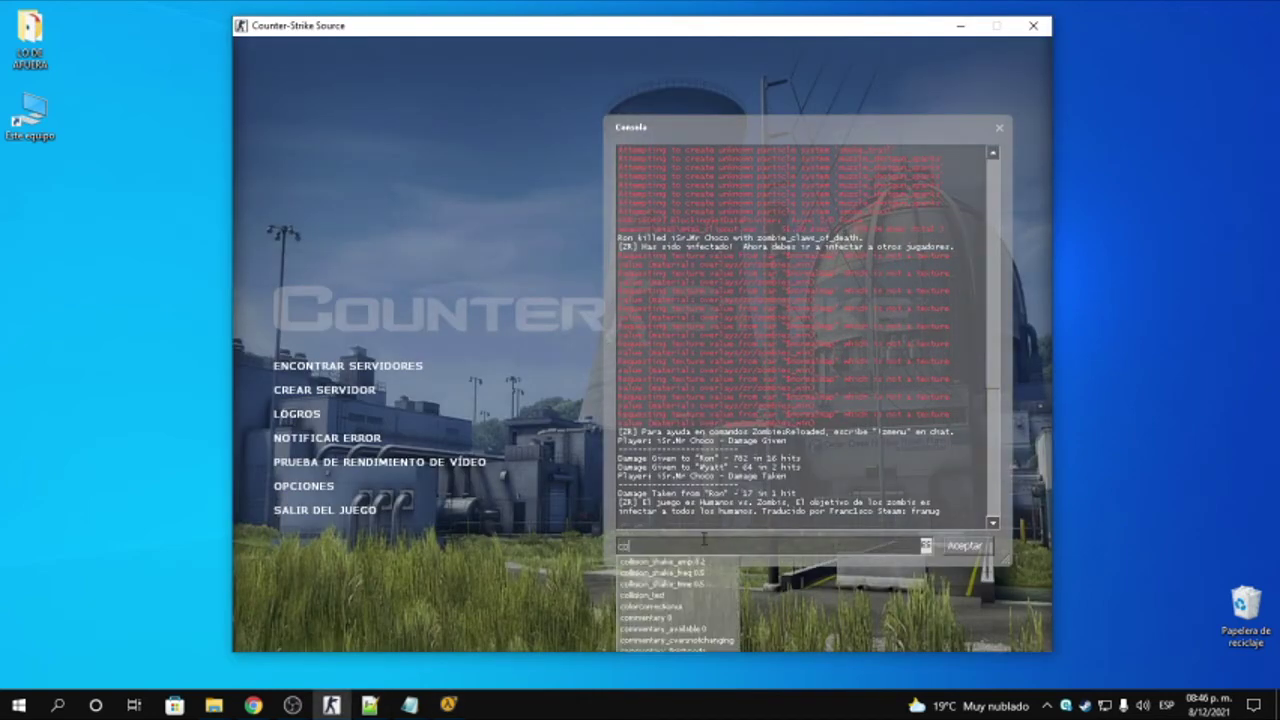
pyautogui.write('nnect')
pyautogui.hotkey('ctrl', 'v')
pyautogui.press('Return')
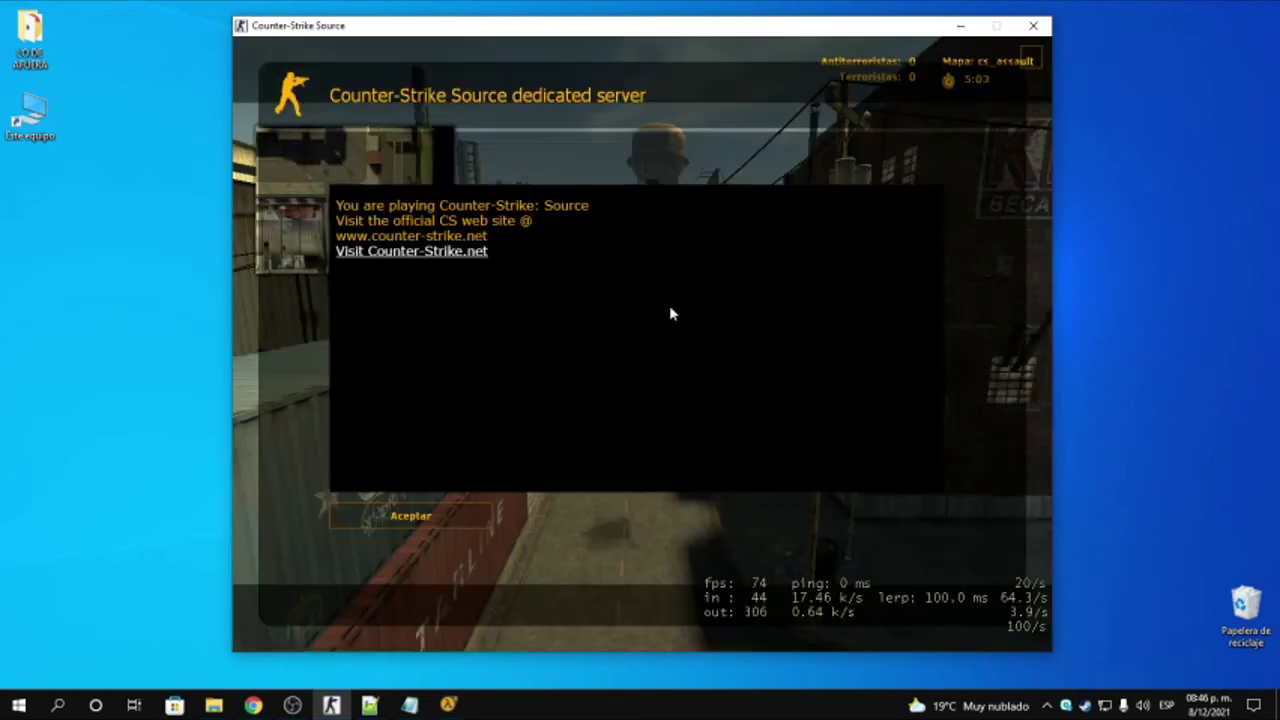
pyautogui.press('Return')
pyautogui.press('Return')
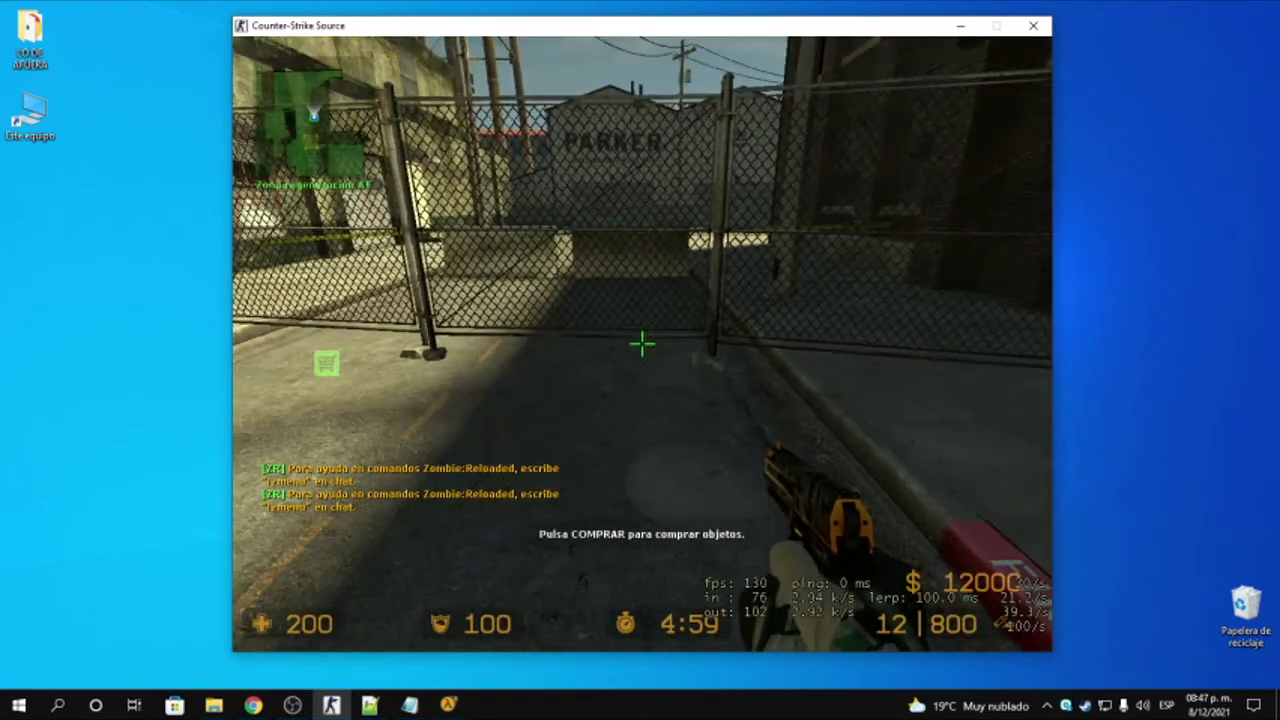
# Add several counter-terrorist bots by running bot_add_ct repeatedly in the dedicated server's console
pyautogui.press('Escape')
pyautogui.click(448, 704)
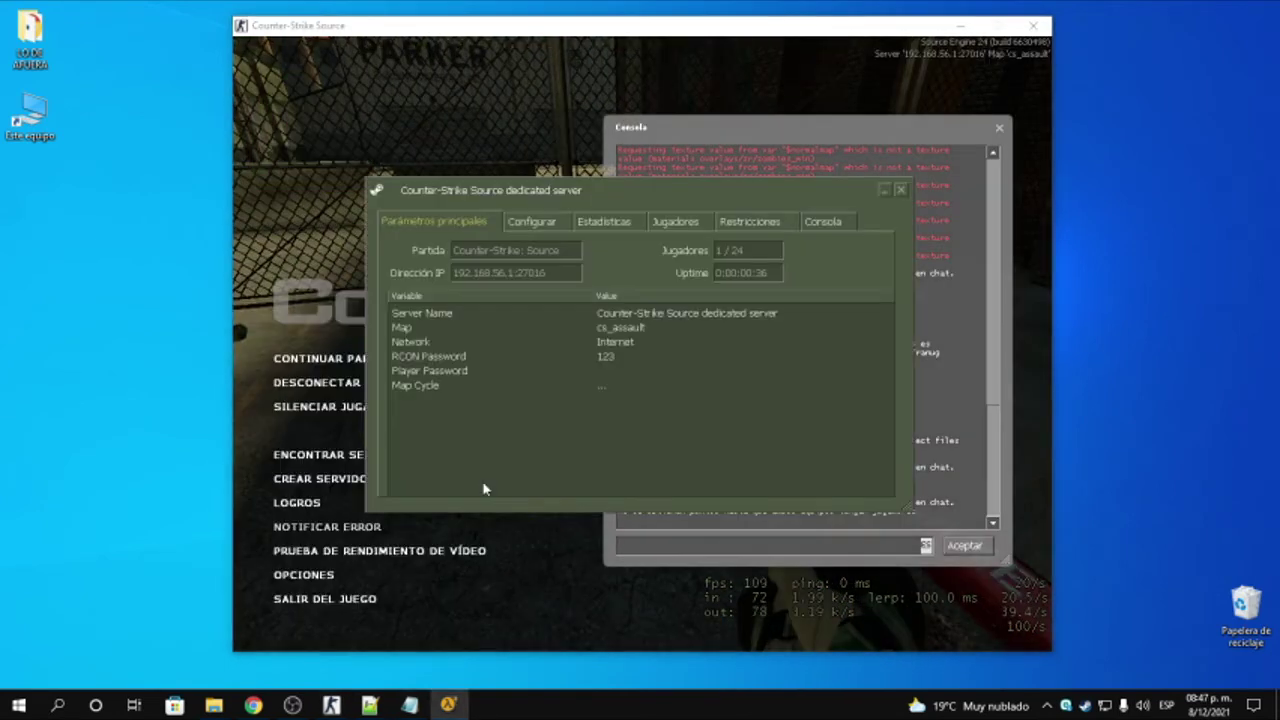
pyautogui.click(822, 221)
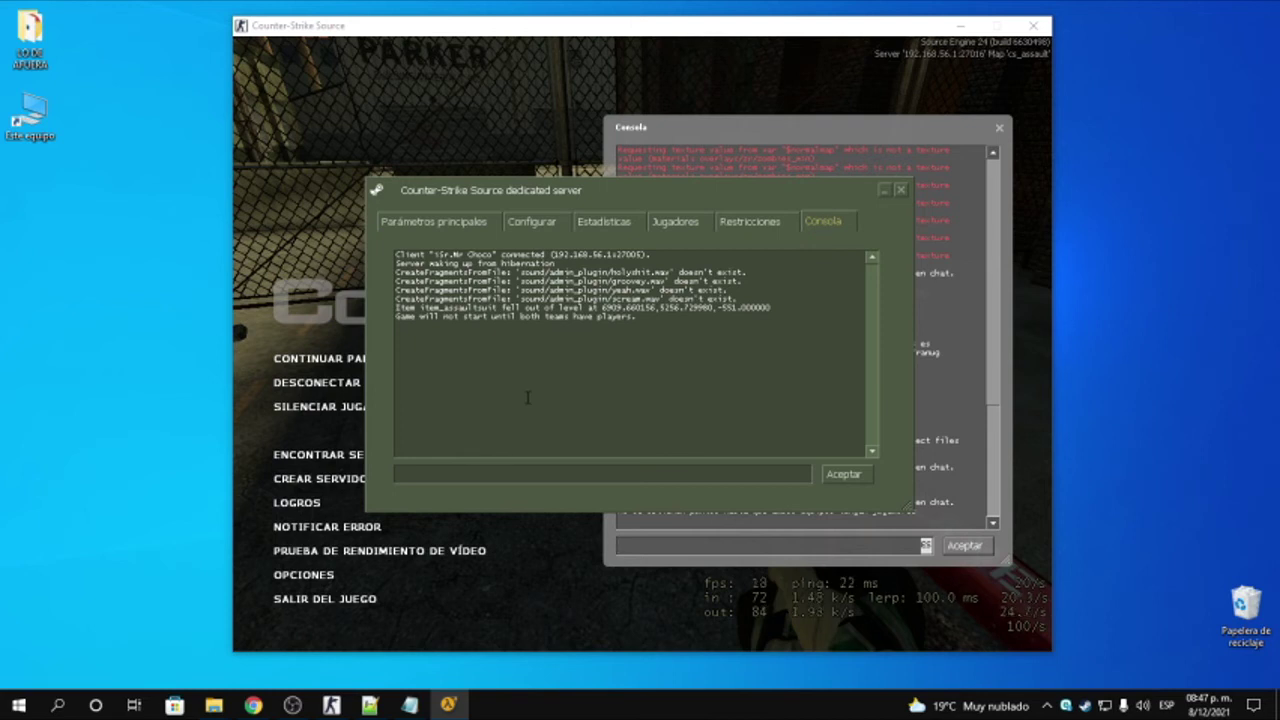
pyautogui.click(494, 471)
pyautogui.write('bot')
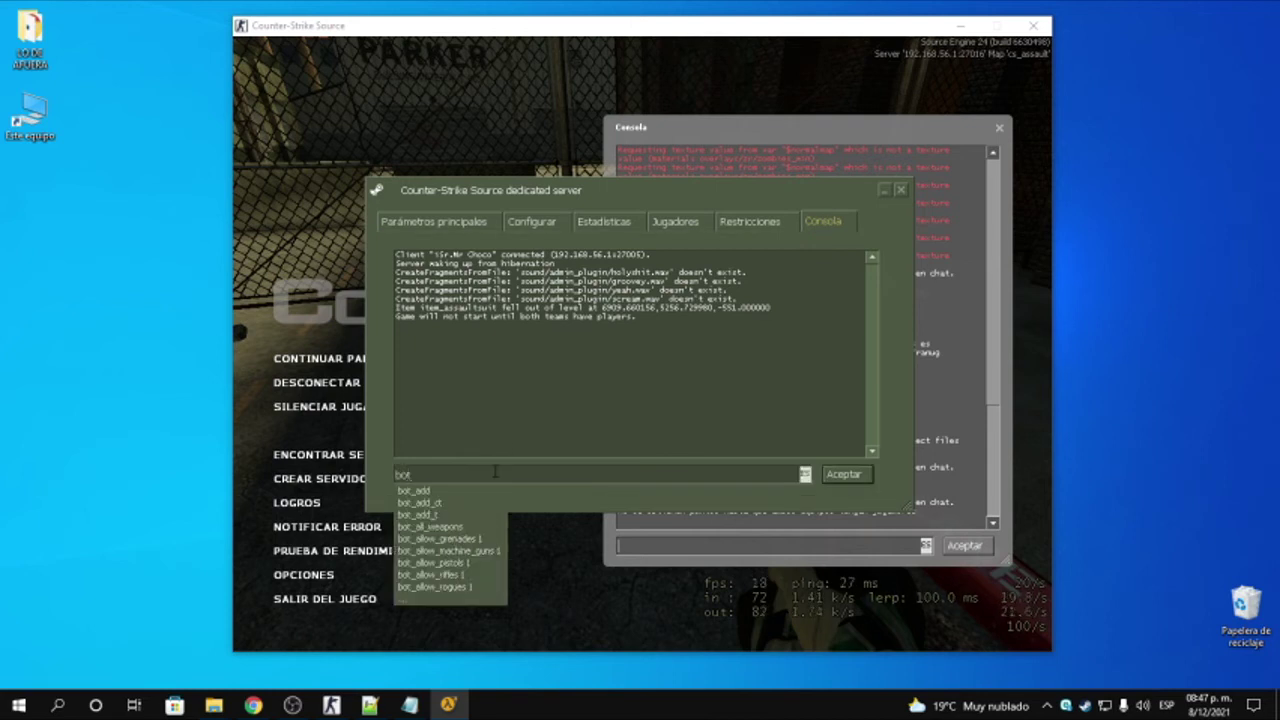
pyautogui.write('_add_ct')
pyautogui.press('Return')
pyautogui.press('Up')
pyautogui.press('Return')
pyautogui.press('Up')
pyautogui.press('Return')
pyautogui.press('Up')
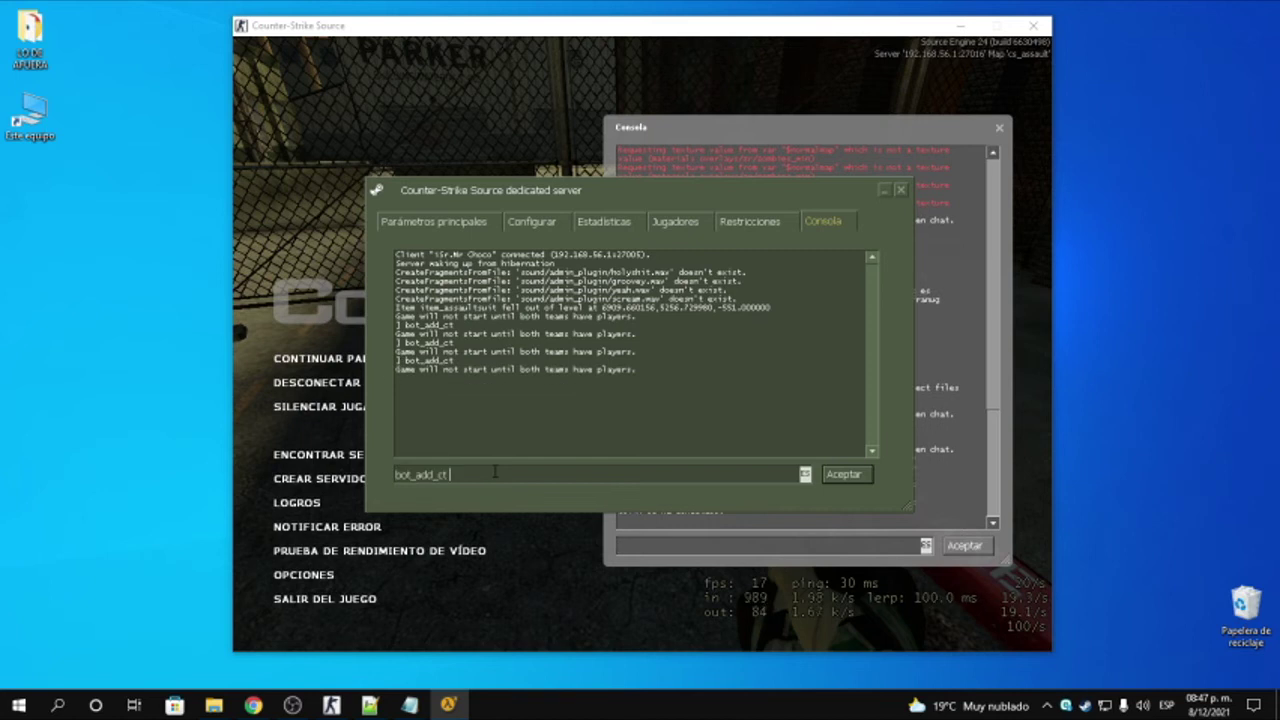
pyautogui.press('Return')
# Return to the game, check the scoreboard, and buy the $3100 rifle
pyautogui.click(571, 532)
pyautogui.press('Escape')
pyautogui.press('Tab')
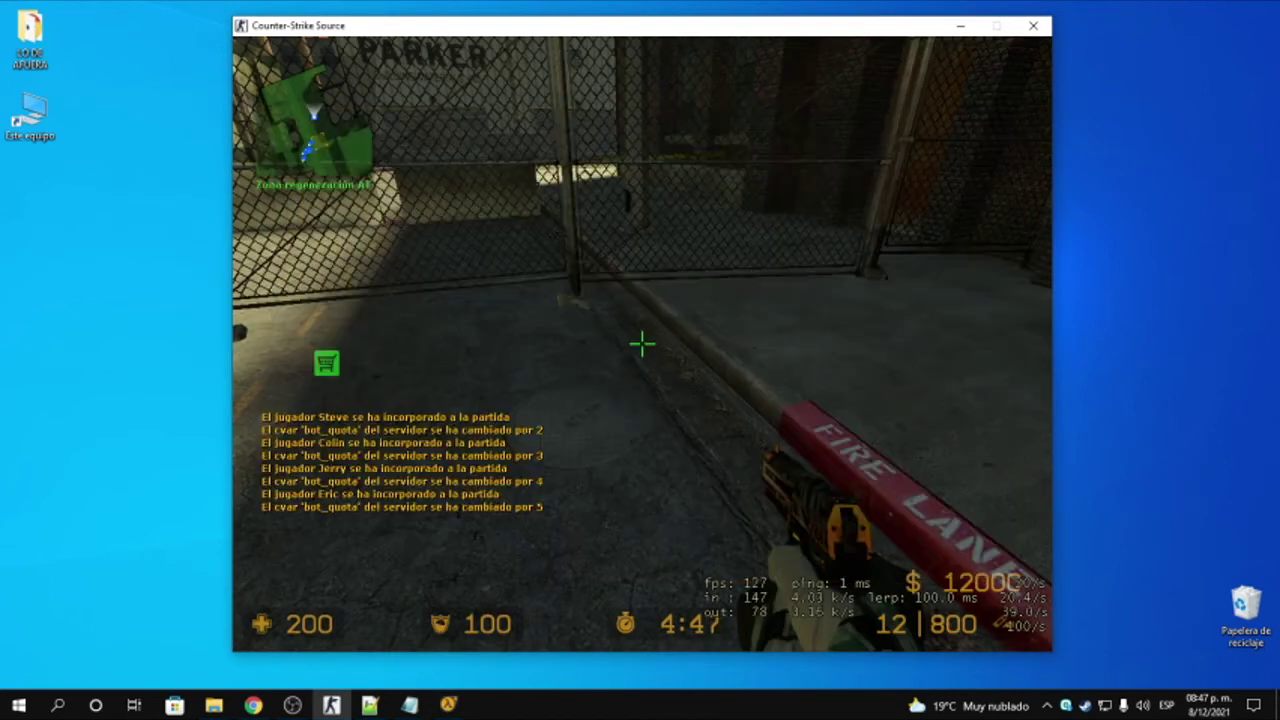
pyautogui.press('Tab')
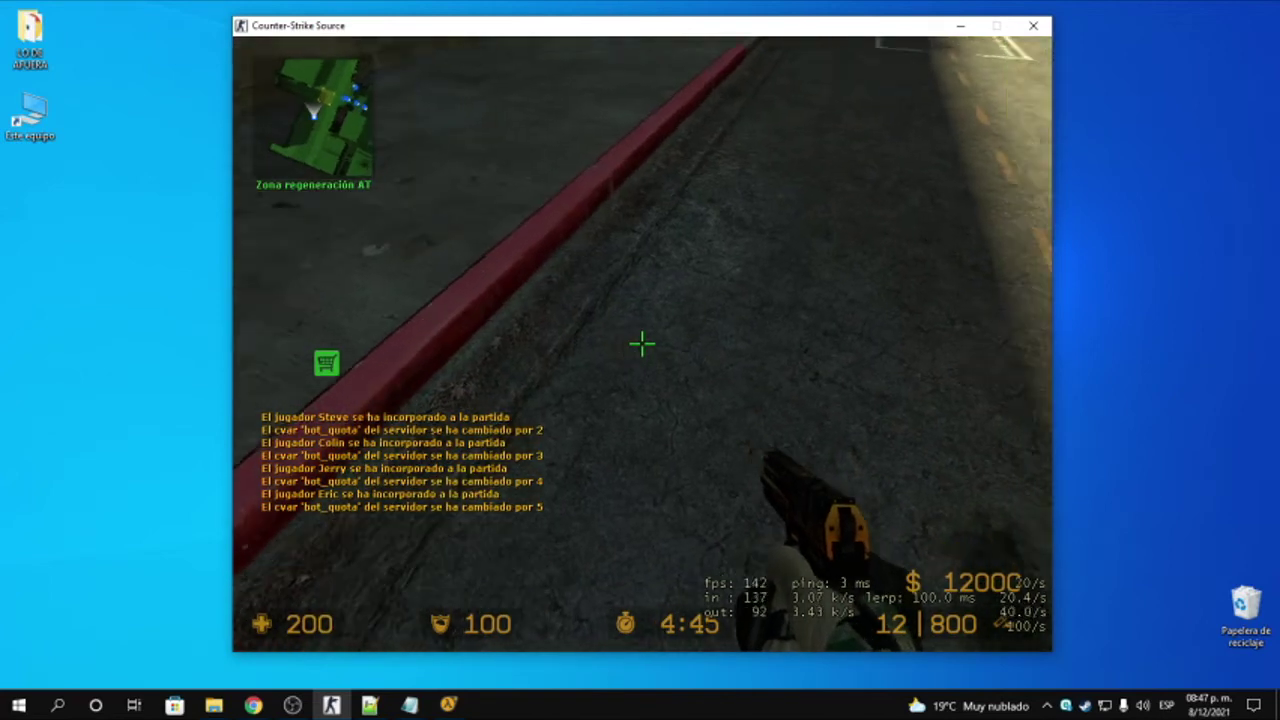
pyautogui.press('Tab')
pyautogui.press('m')
pyautogui.click(423, 402)
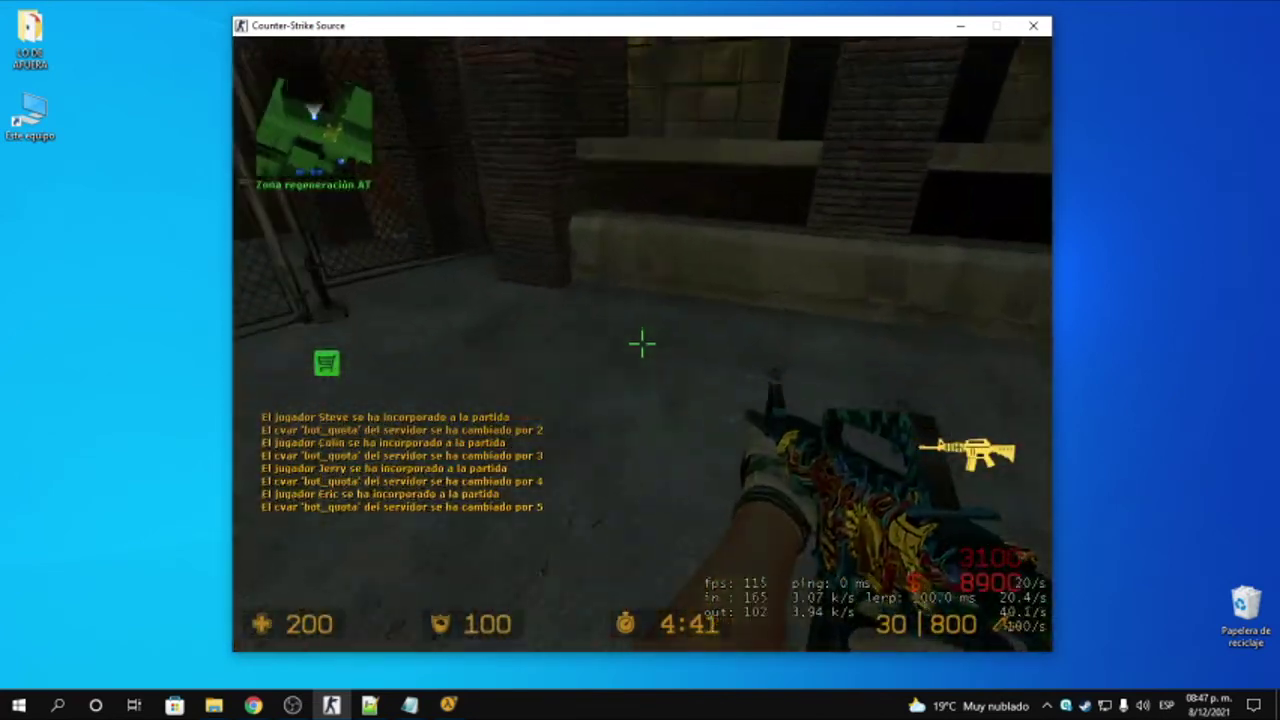
# Buy two flashbangs, a smoke grenade and an HE grenade, and try to buy one more flashbang
pyautogui.press('o')
pyautogui.click(389, 287)
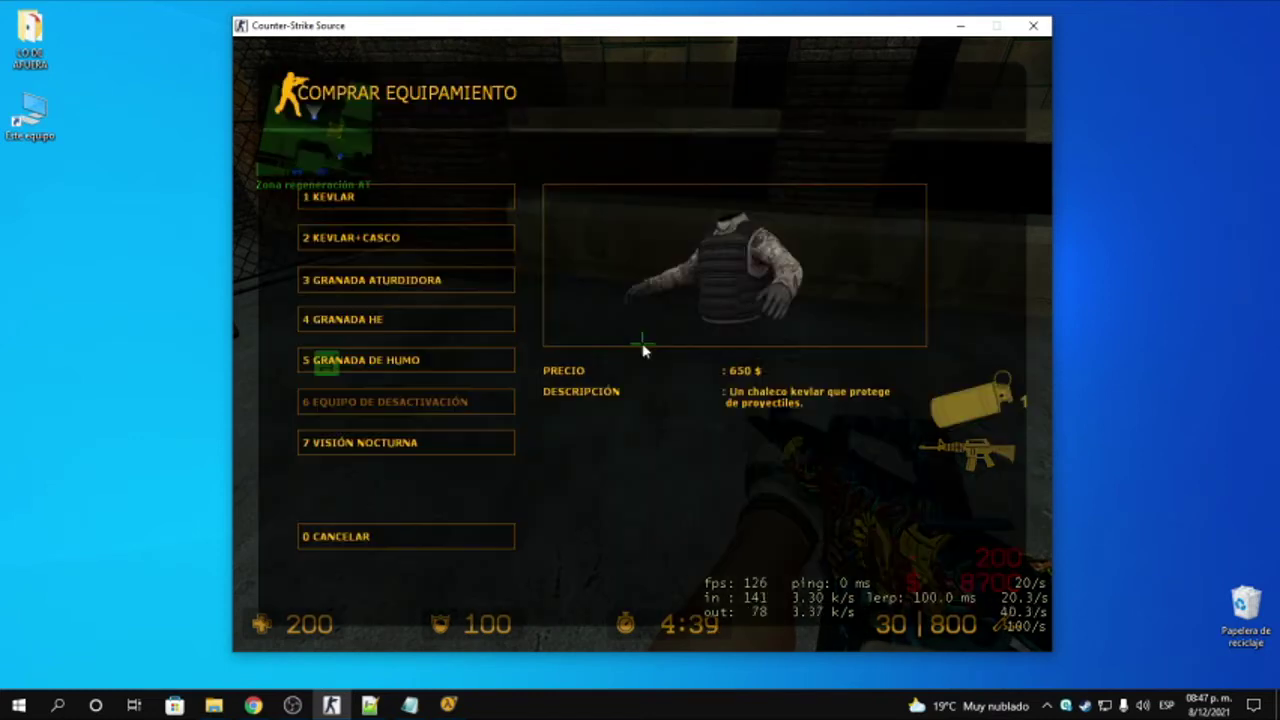
pyautogui.click(380, 287)
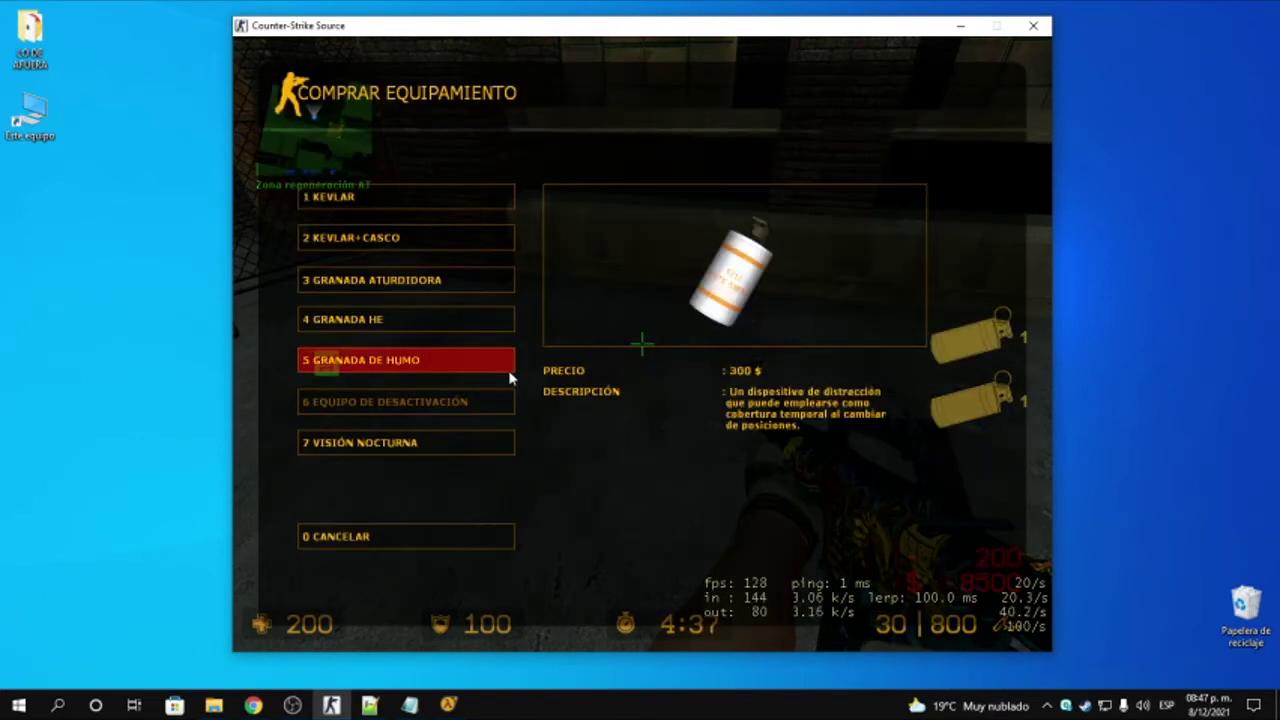
pyautogui.click(454, 368)
pyautogui.press('b')
pyautogui.press('8')
pyautogui.press('4')
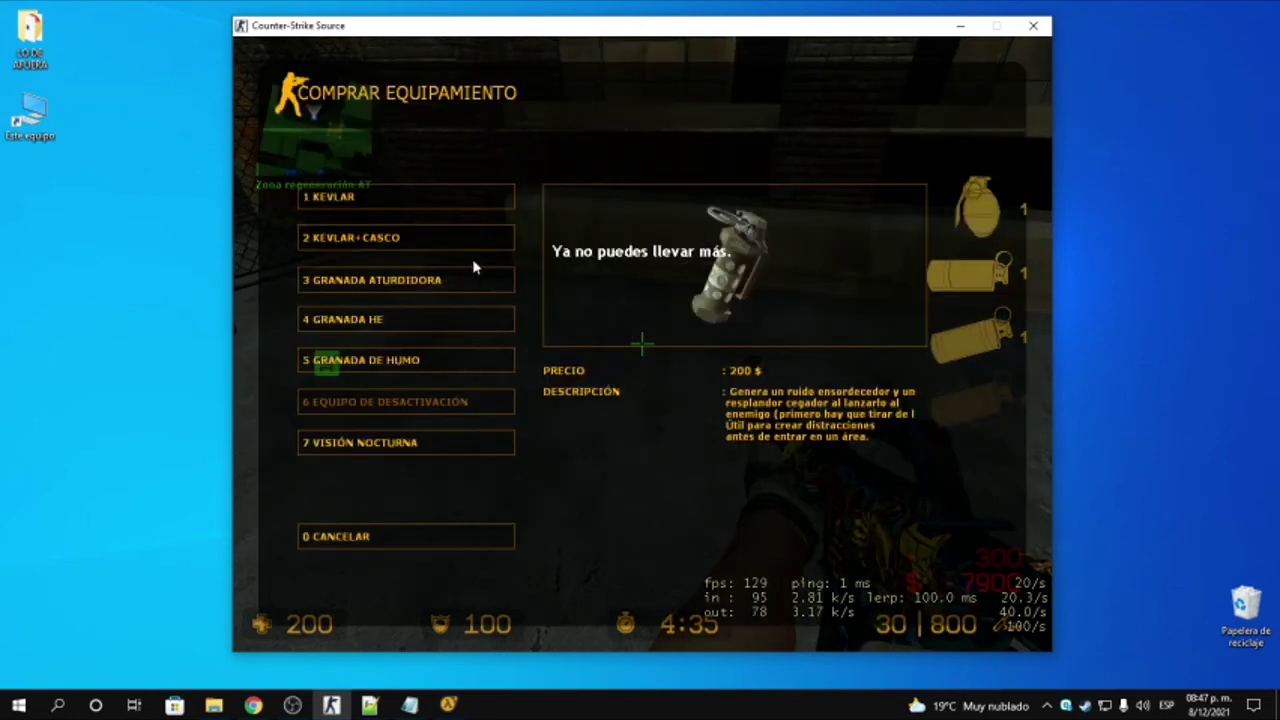
pyautogui.click(471, 276)
# Cycle through the bought grenades, walk to the parked truck with the knife out, and equip the flashbangs
pyautogui.press('4')
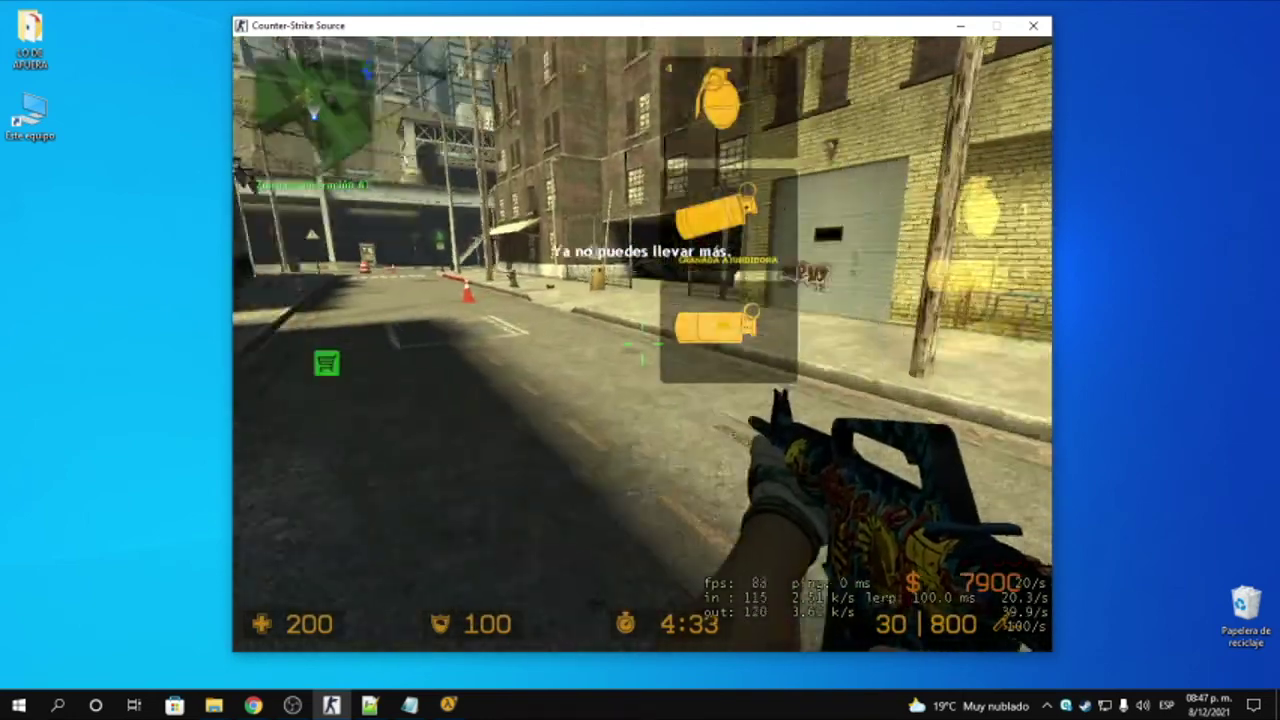
pyautogui.click(642, 343)
pyautogui.press('3')
pyautogui.press('w')
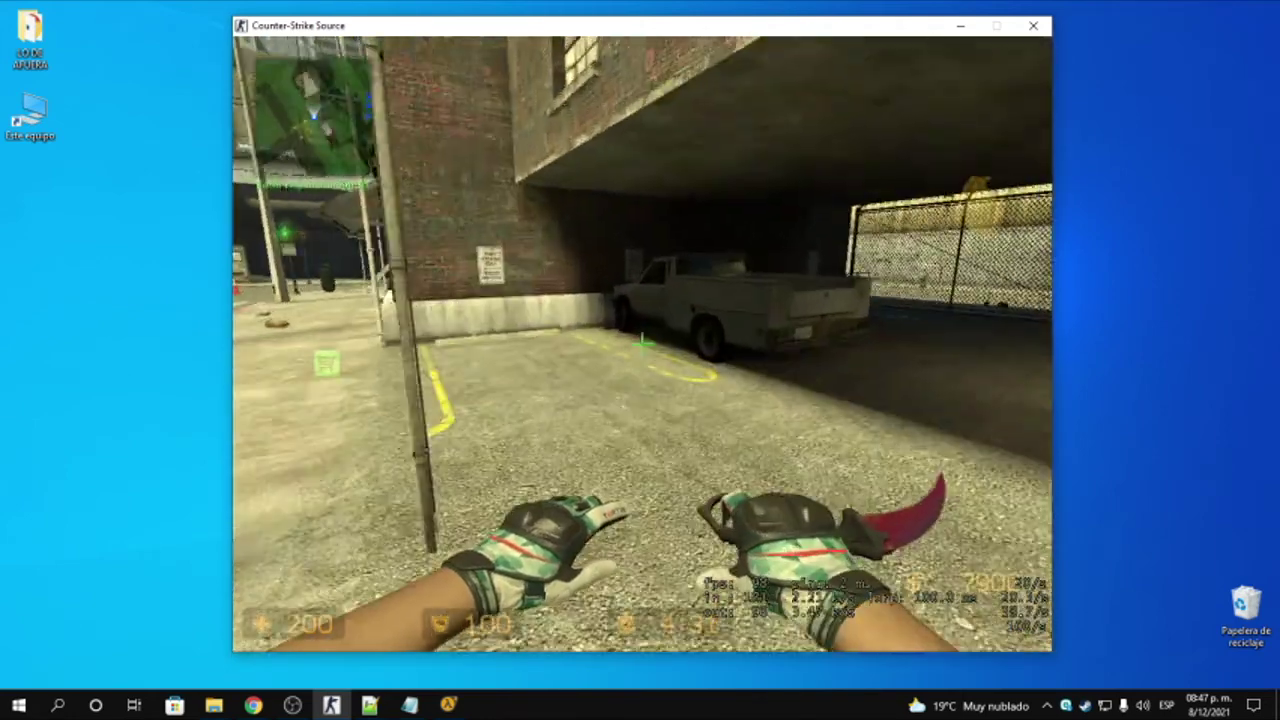
pyautogui.write('4')
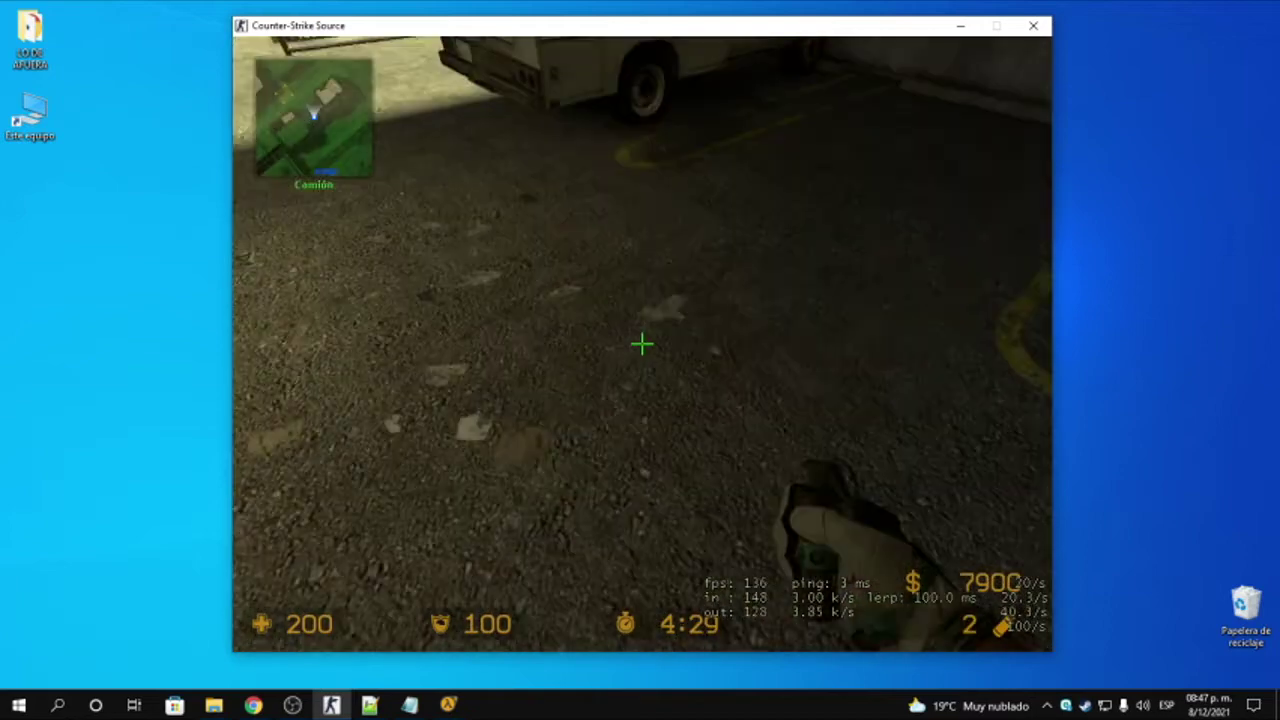
# Open the Zombie:Reloaded menu with !zmenu in the chat and view the ZCookies personal settings while walking on
pyautogui.write('y!zmenu')
pyautogui.press('Return')
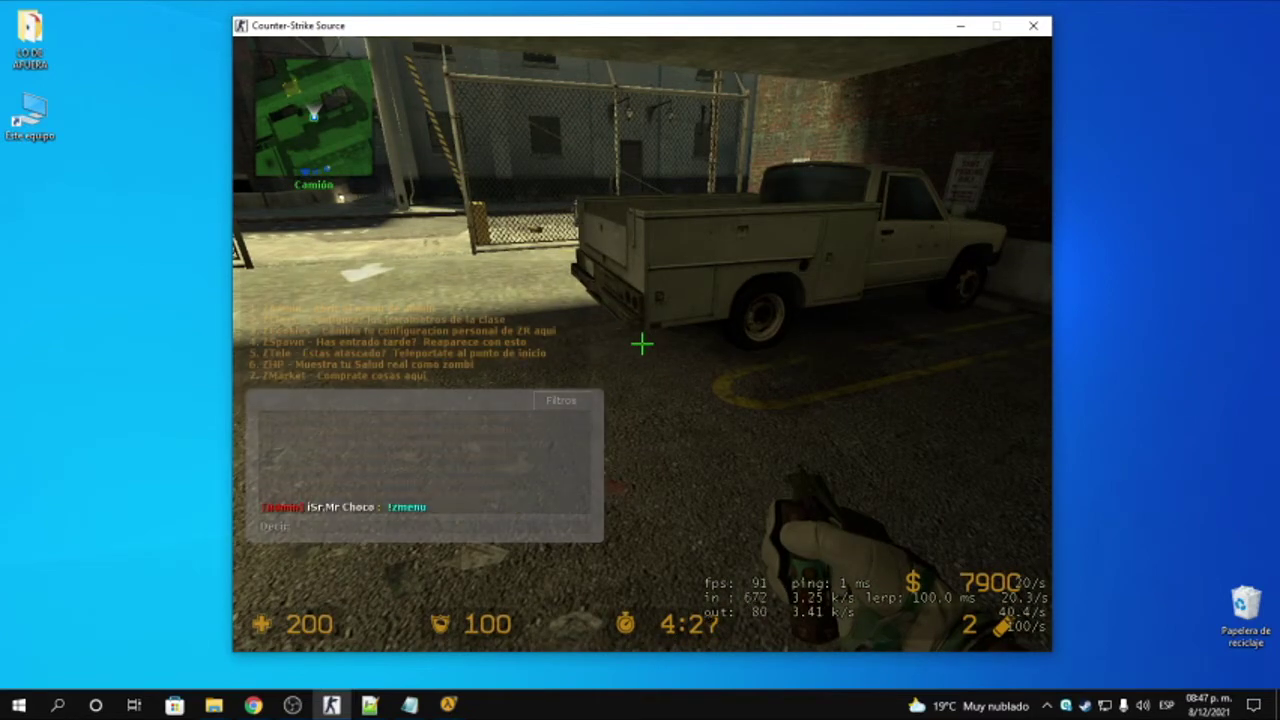
pyautogui.press('w')
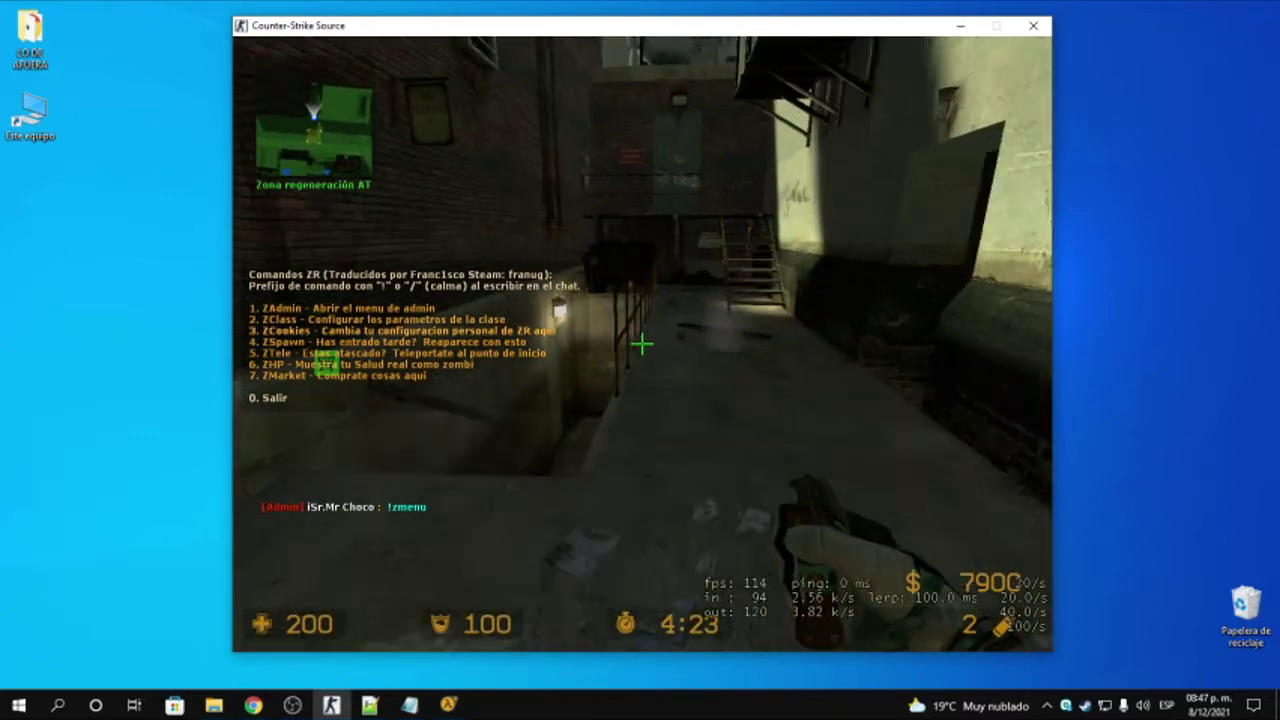
pyautogui.press('3')
pyautogui.press('w')
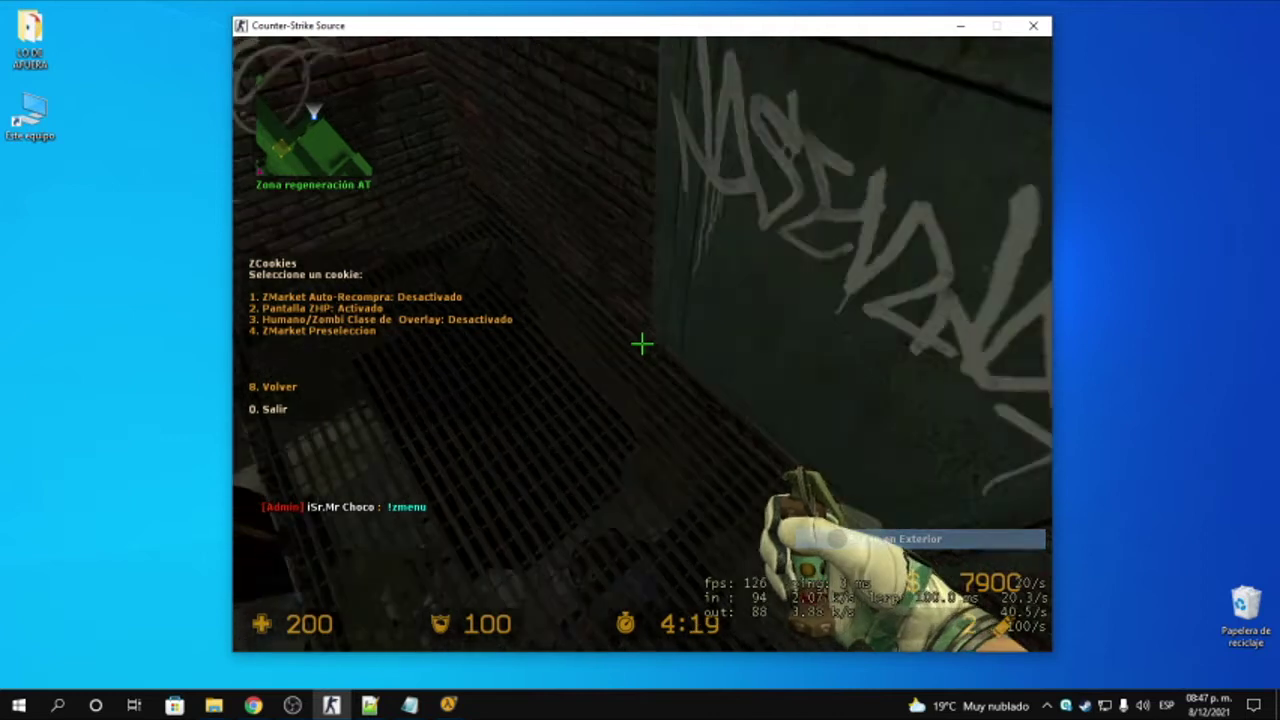
pyautogui.press('w')
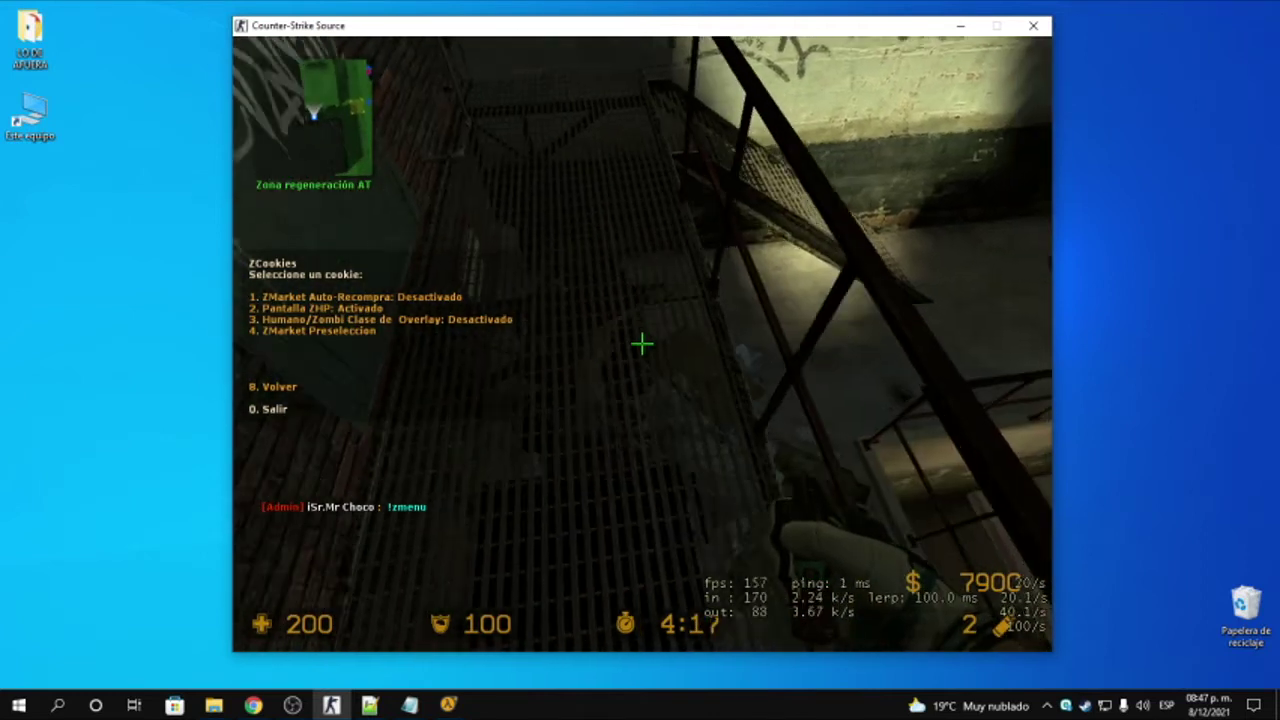
# Leave the ZCookies settings for the main Zombie:Reloaded menu and try the ZSpawn respawn option
pyautogui.press('8')
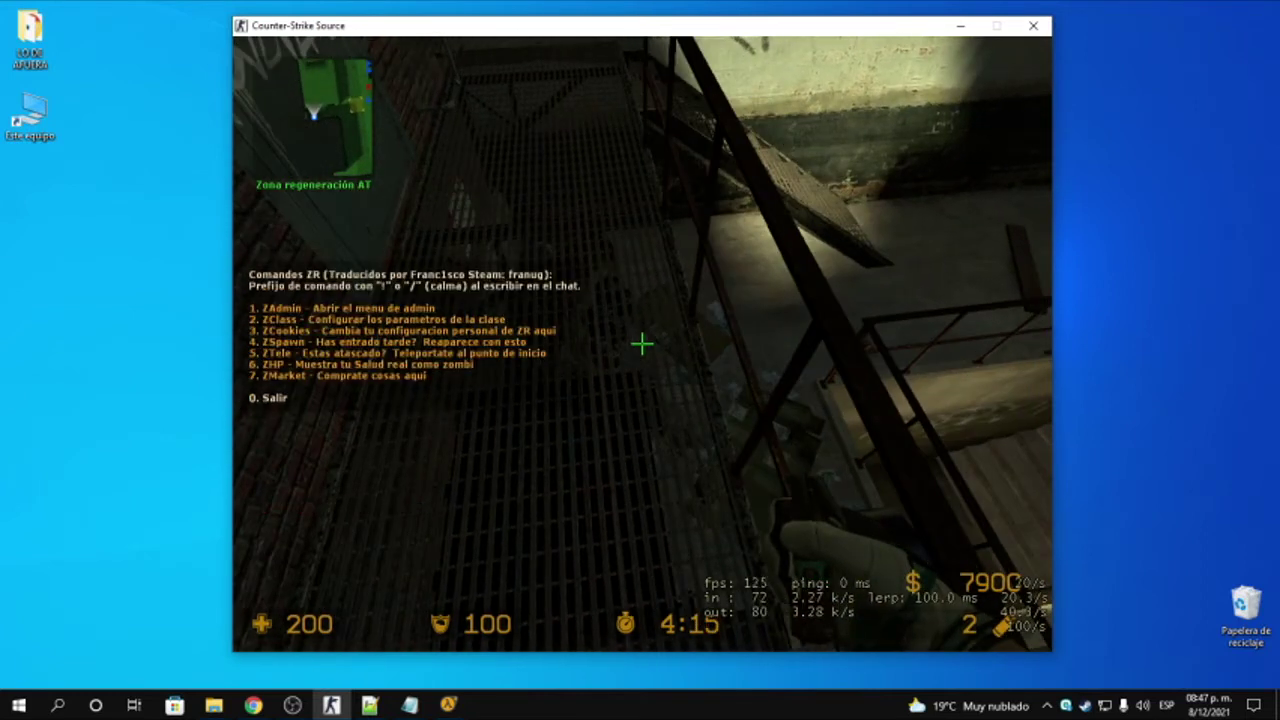
pyautogui.press('4')
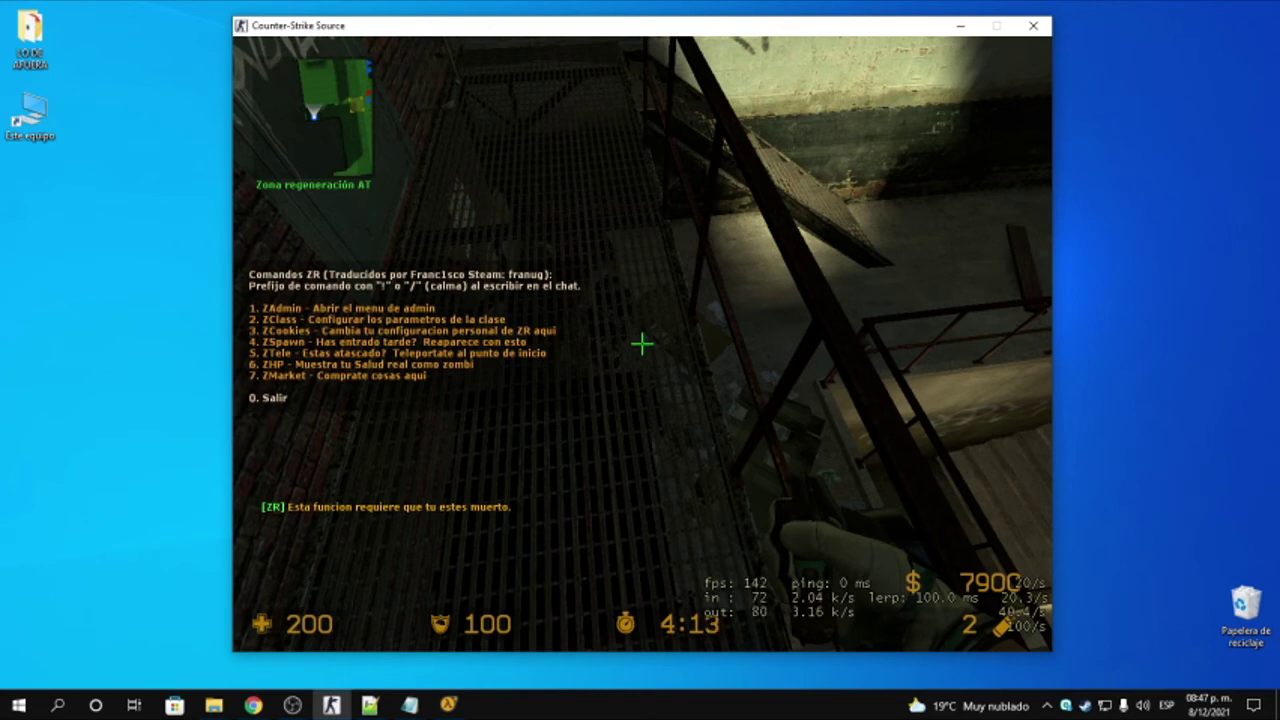
# Choose Fast as the zombie class in the ZClass settings, return to the main Zombie:Reloaded menu, and try ZSpawn again
pyautogui.press('2')
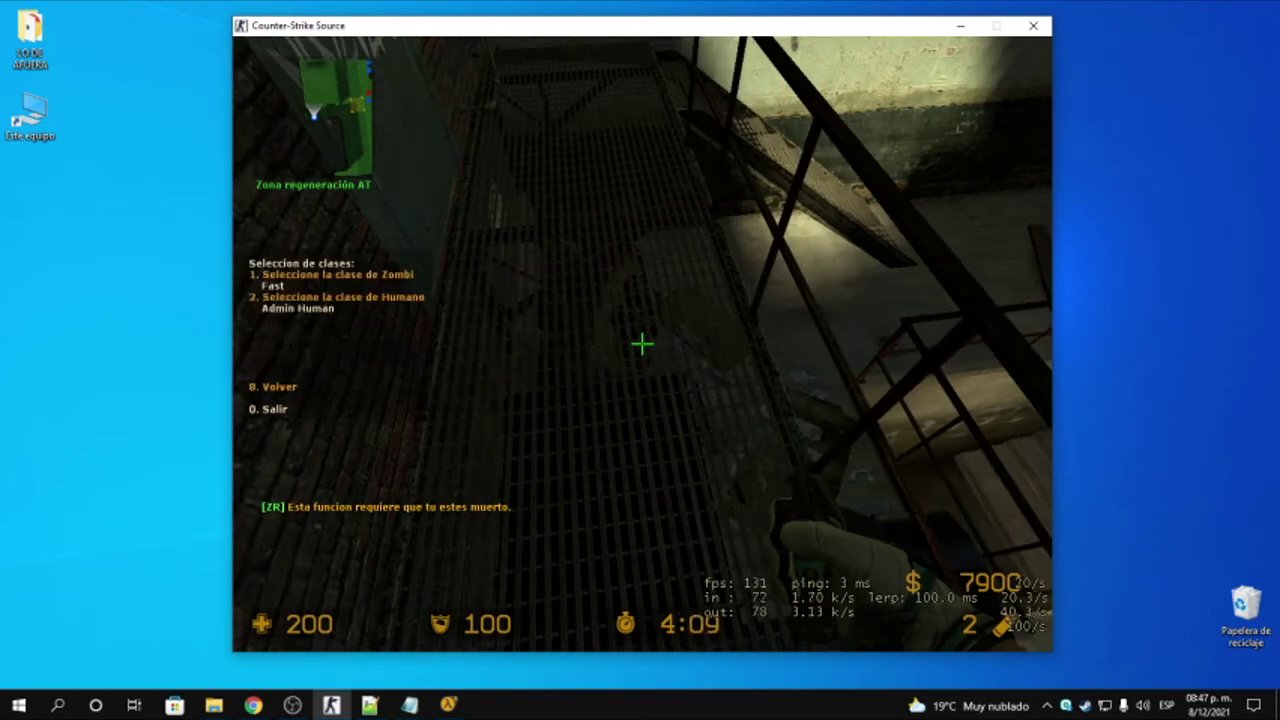
pyautogui.press('1')
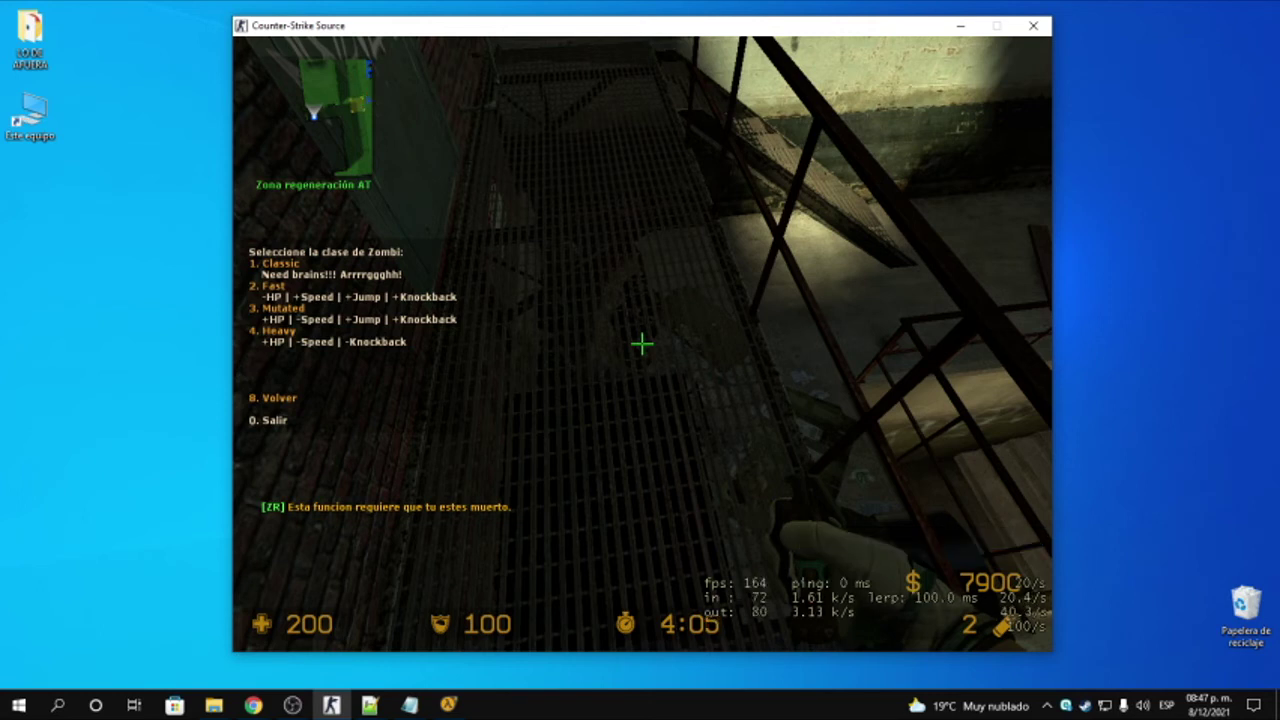
pyautogui.press('2')
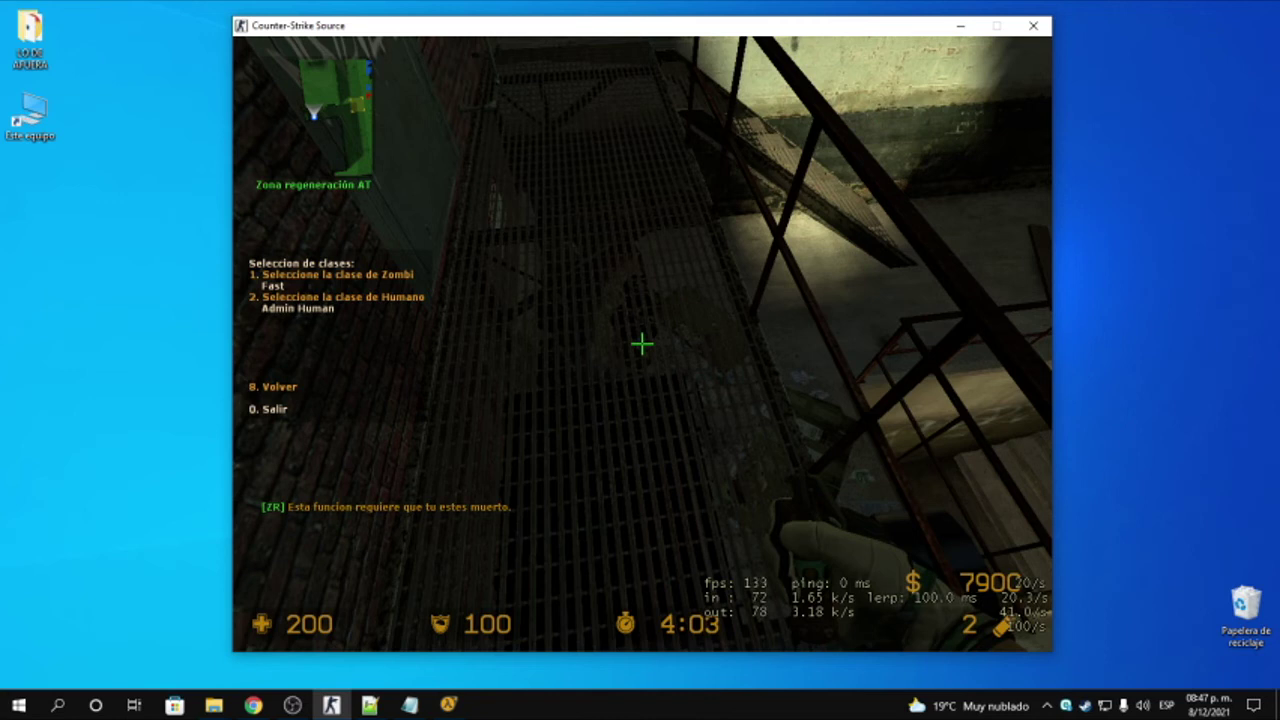
pyautogui.press('8')
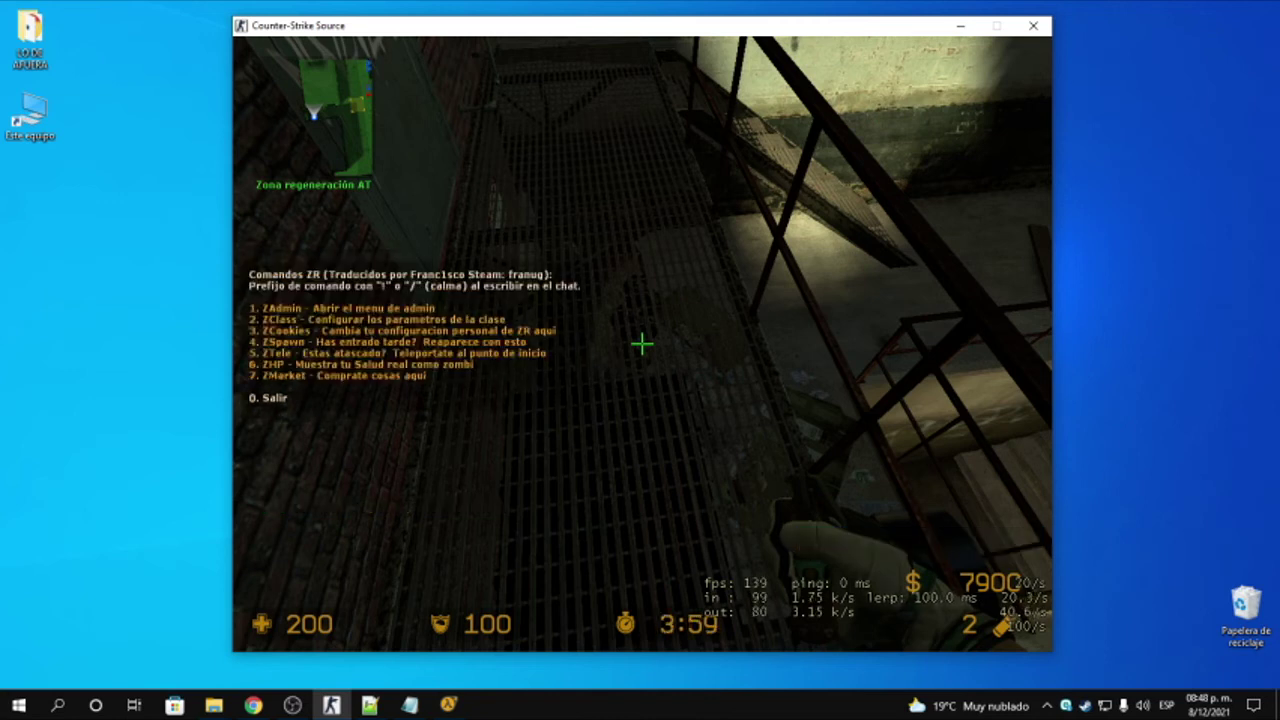
pyautogui.press('4')
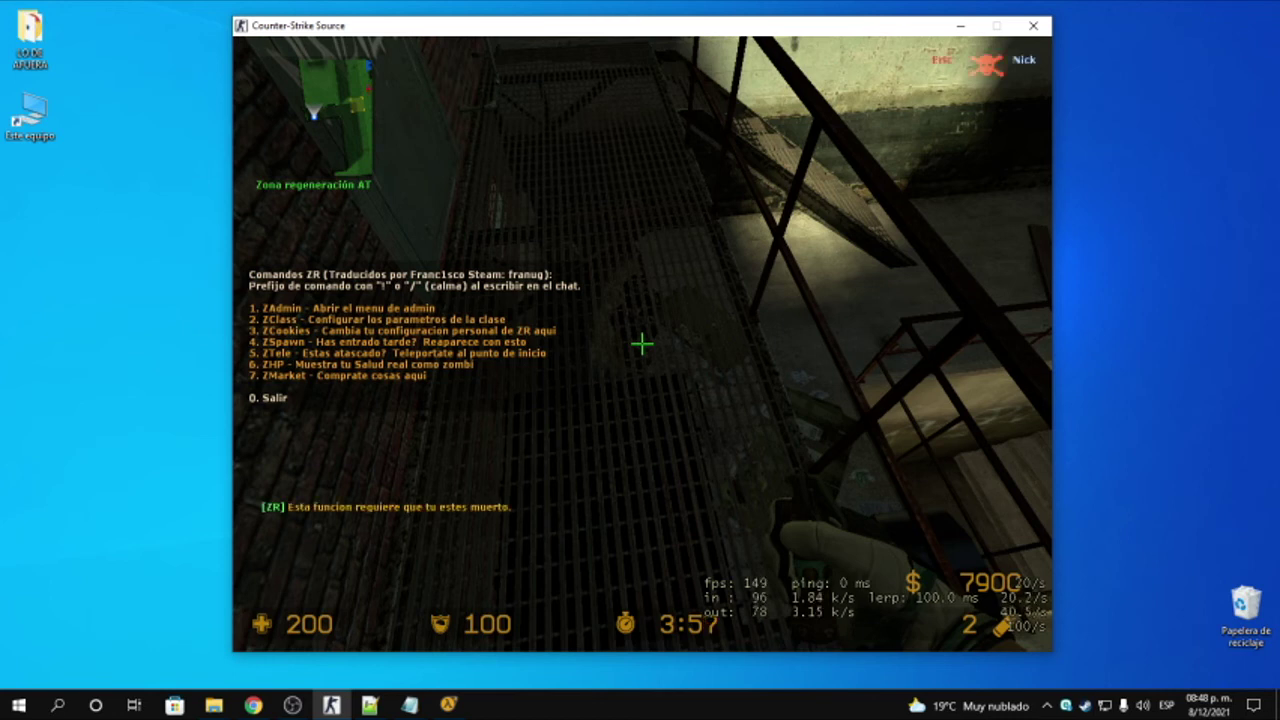